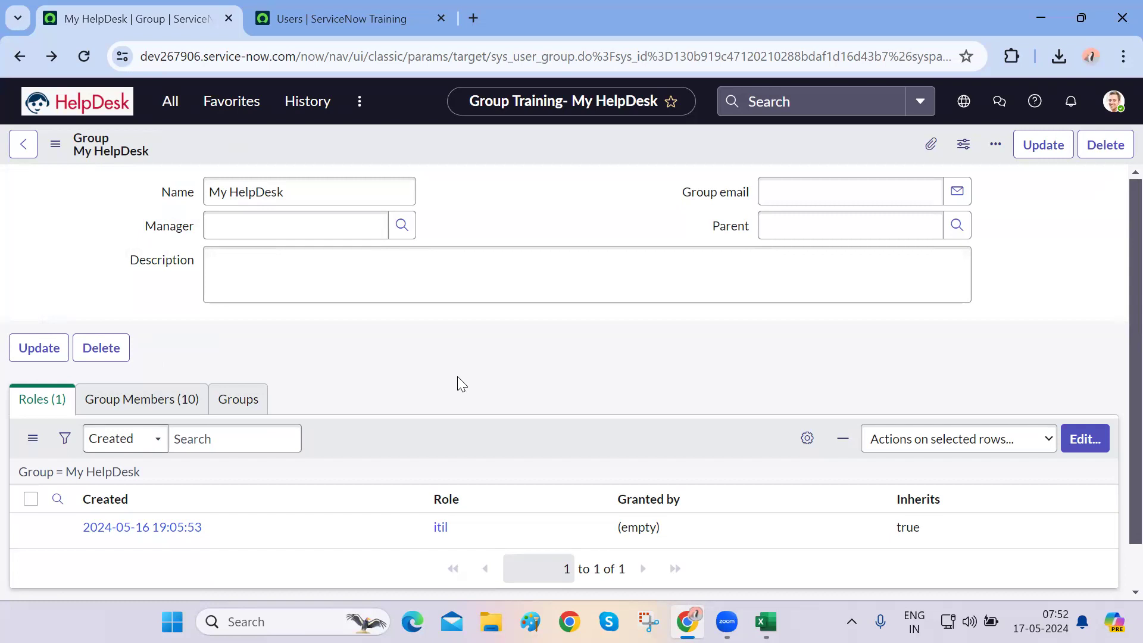
- Clear the "import" filter from the application navigator
click(163, 110)
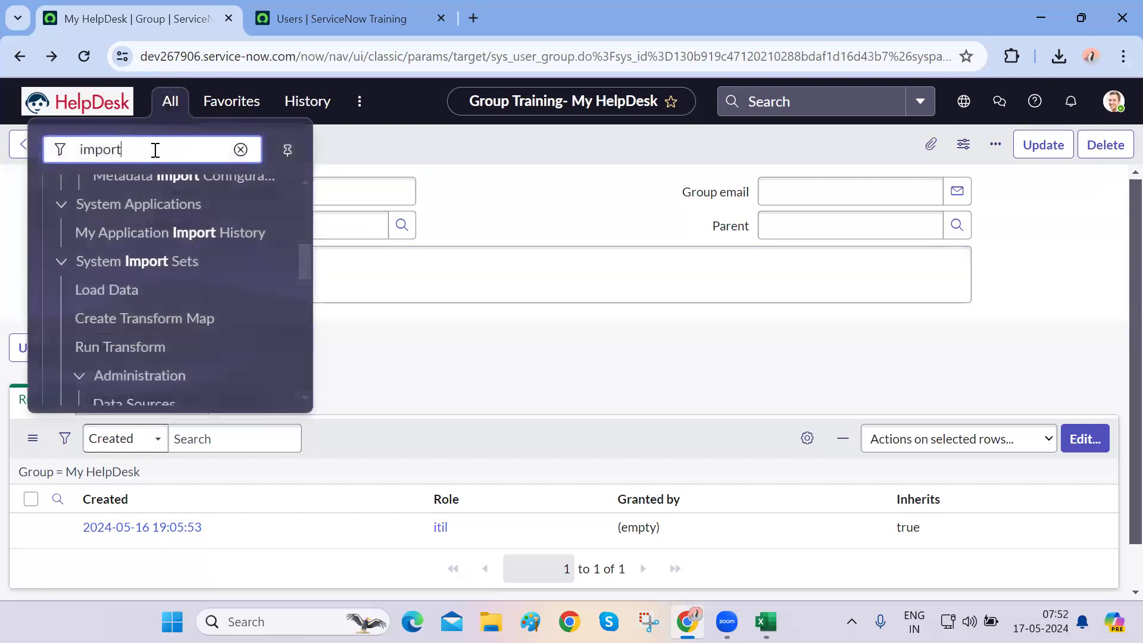
double_click(151, 155)
key(BackSpace)
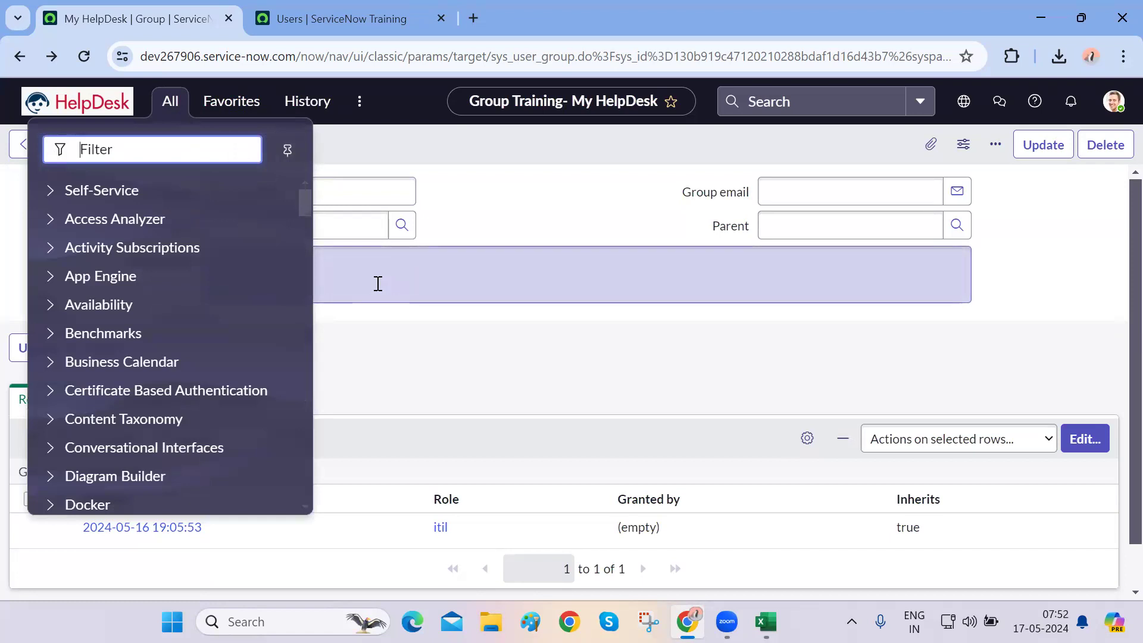
- Close the browser tab with the Users list and return the remaining tab to the instance home page
key(ctrl+Tab)
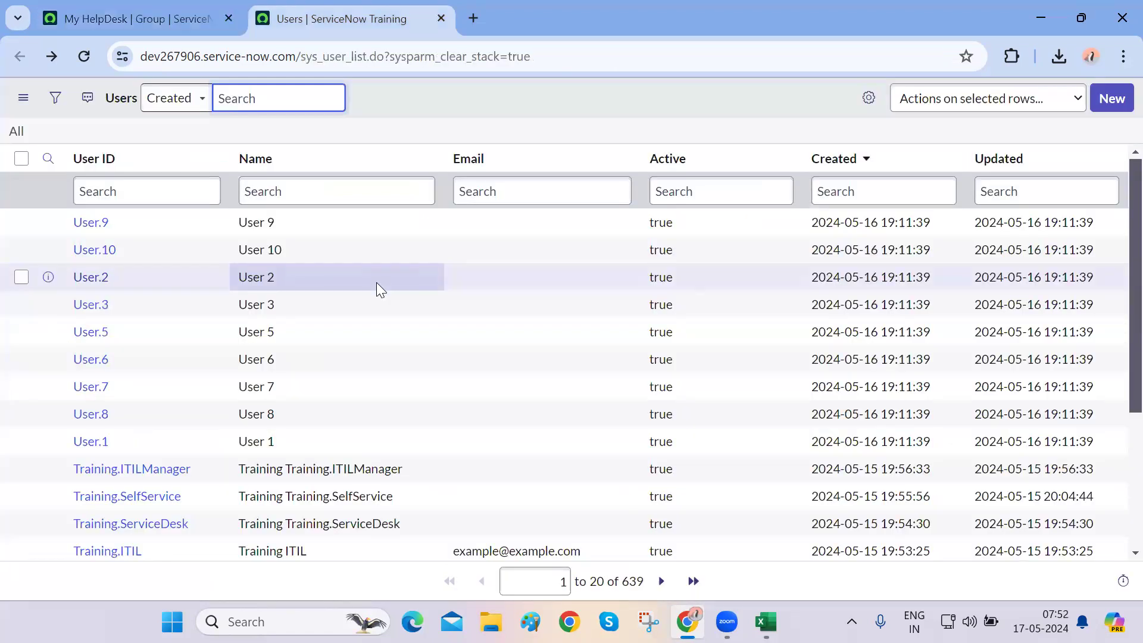
key(ctrl+w)
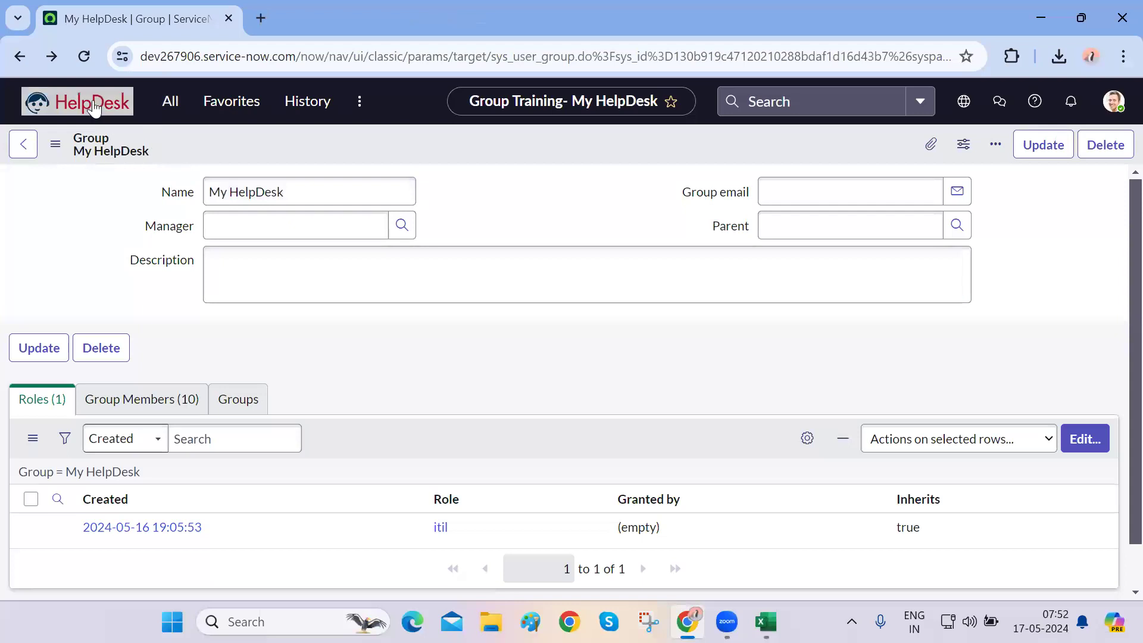
click(93, 100)
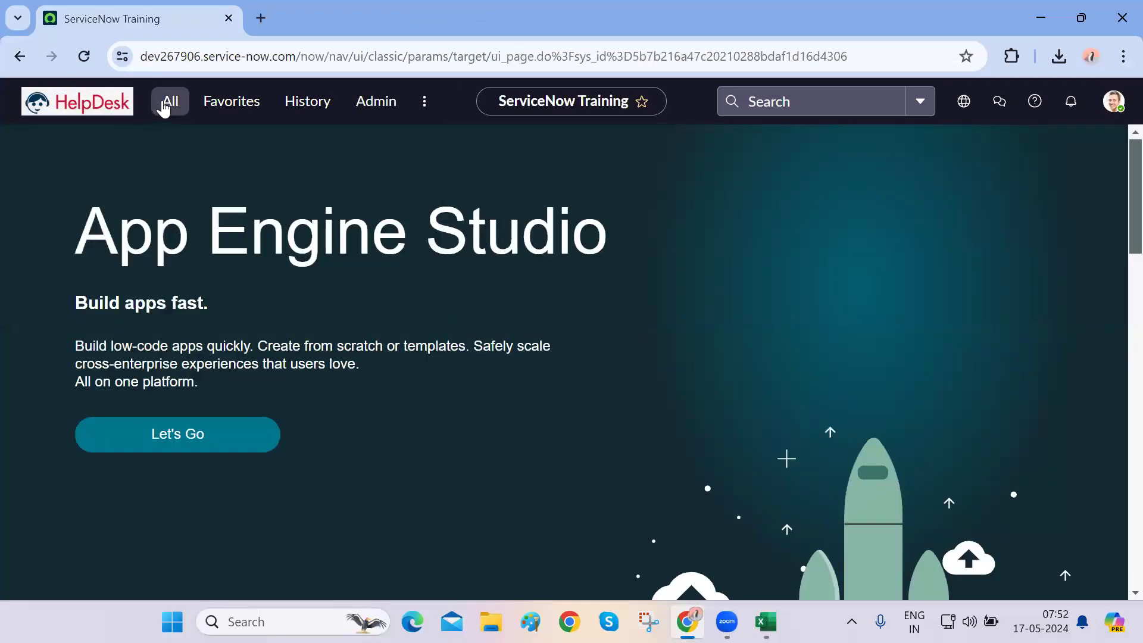
- Open the incident table's list in a new tab with the navigator command incident.LIST
click(165, 108)
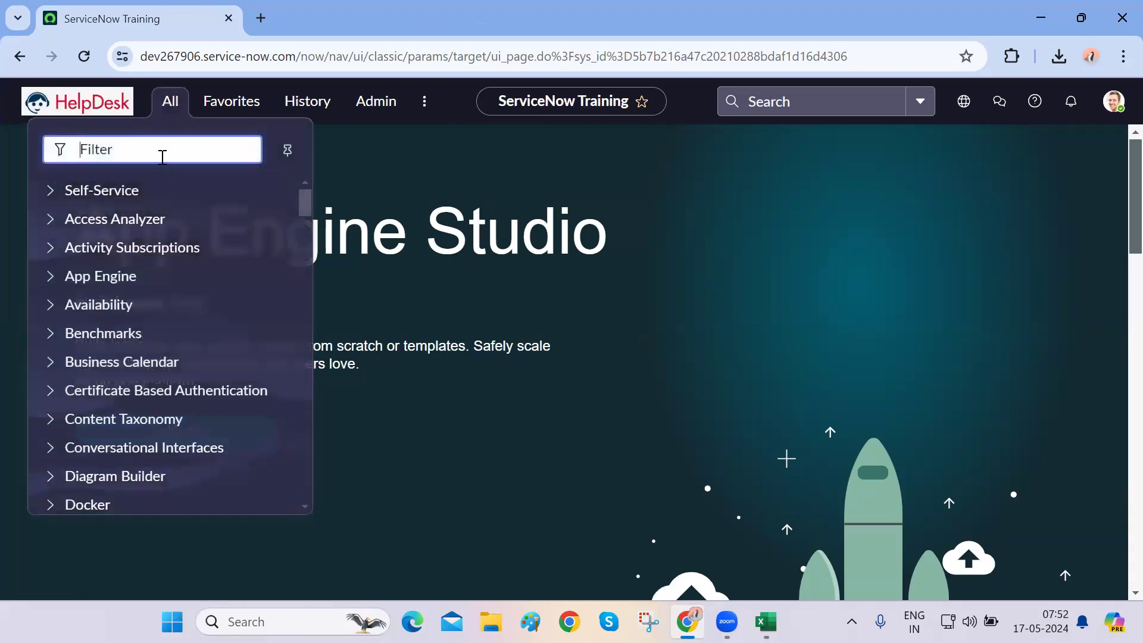
text(incident)
scroll(155, 307, down, 3)
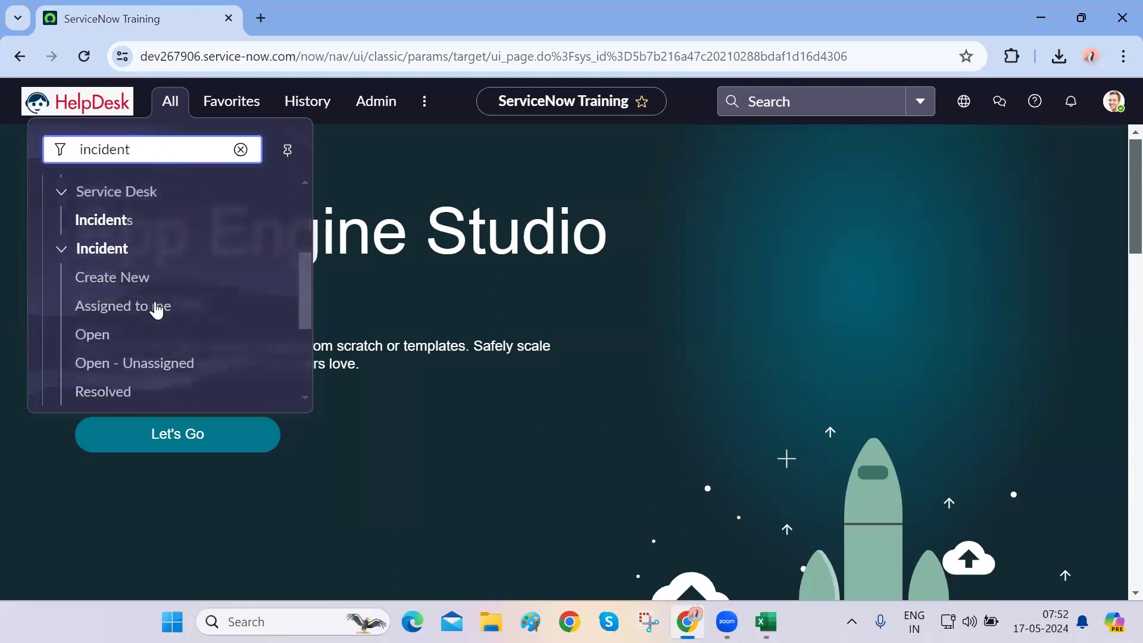
scroll(156, 309, down, 1)
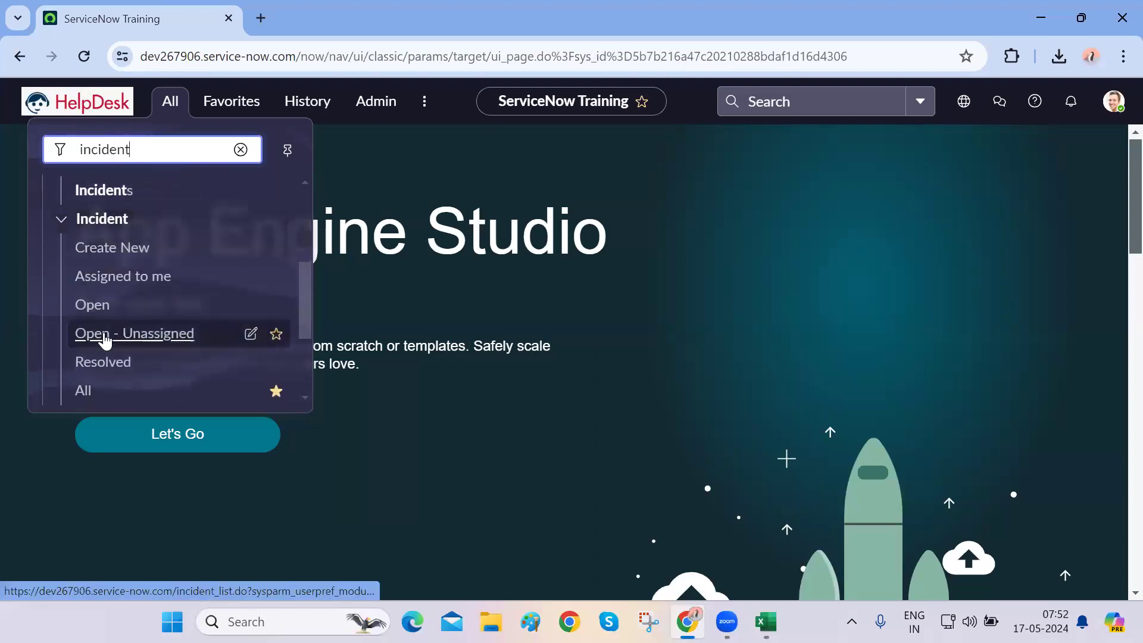
scroll(106, 340, down, 2)
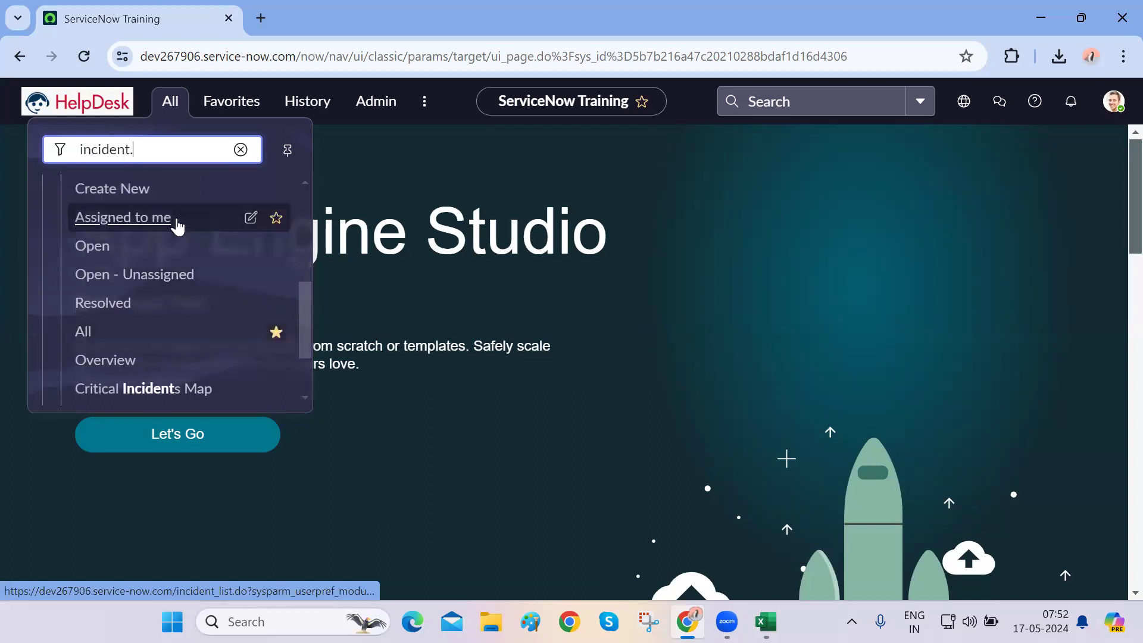
text(LIST)
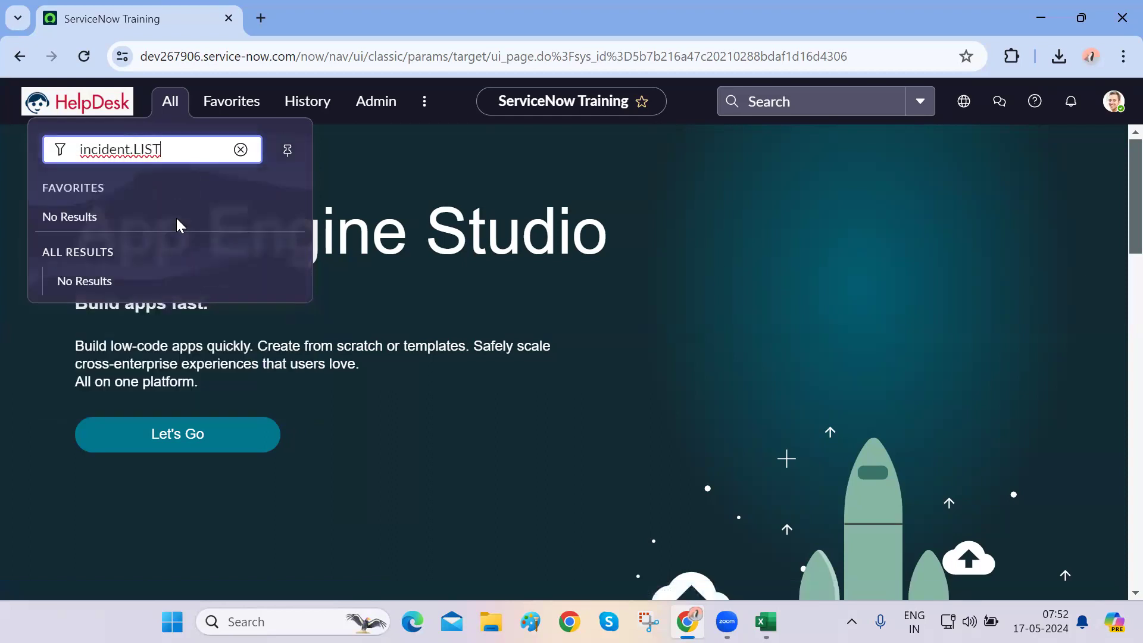
key(Return)
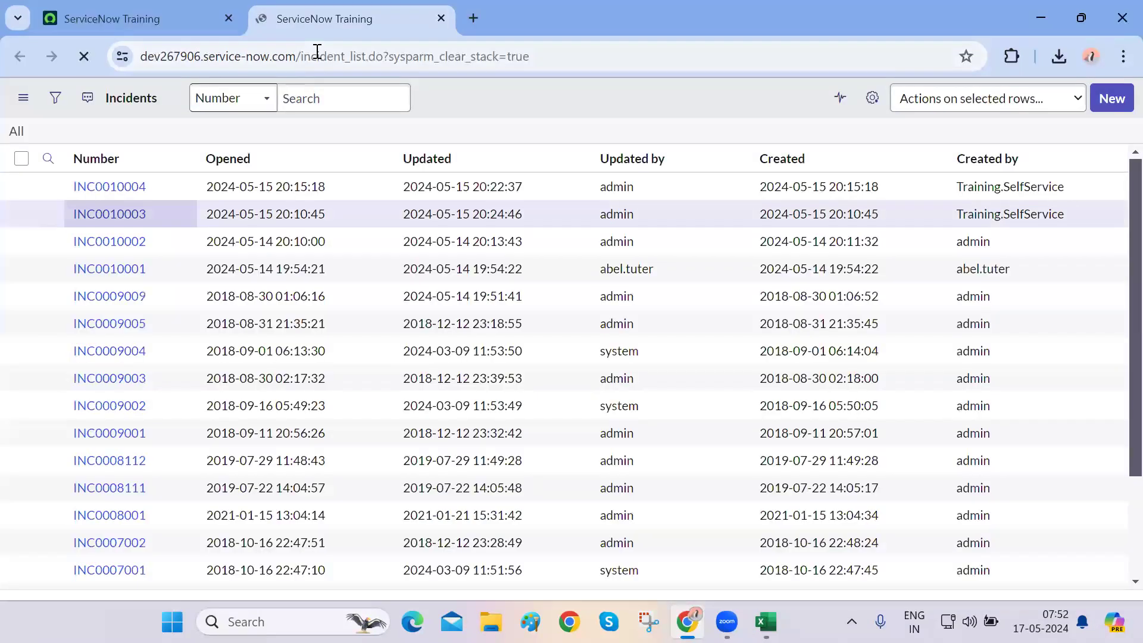
- Examine the incident_list part of the page address to see how it relates to the list command
double_click(315, 54)
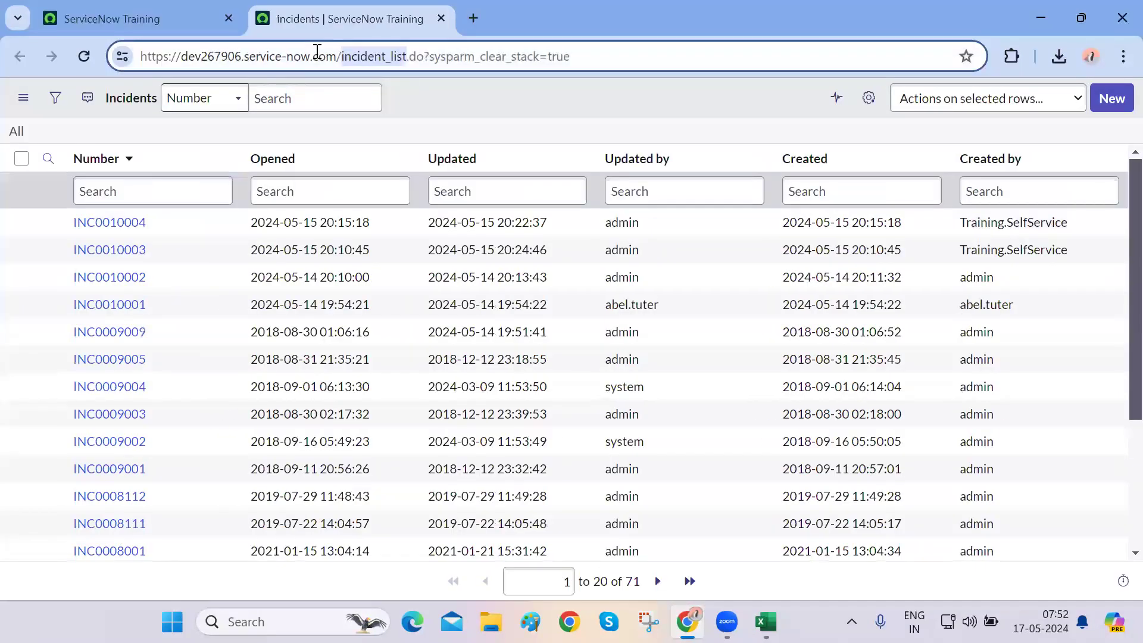
click(420, 101)
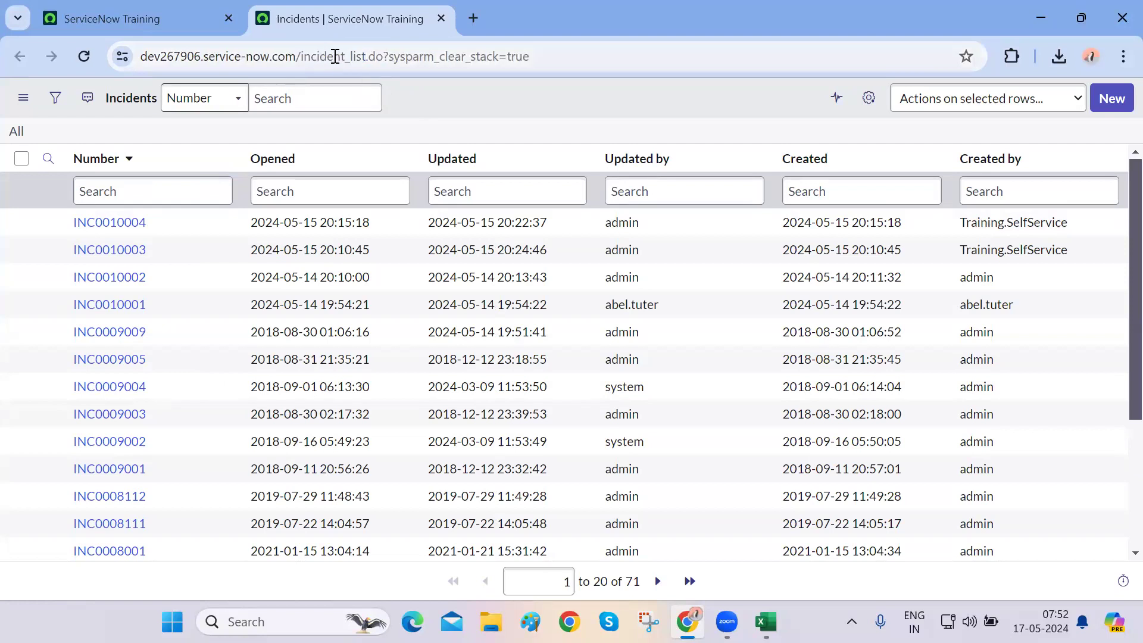
drag(347, 57, 403, 57)
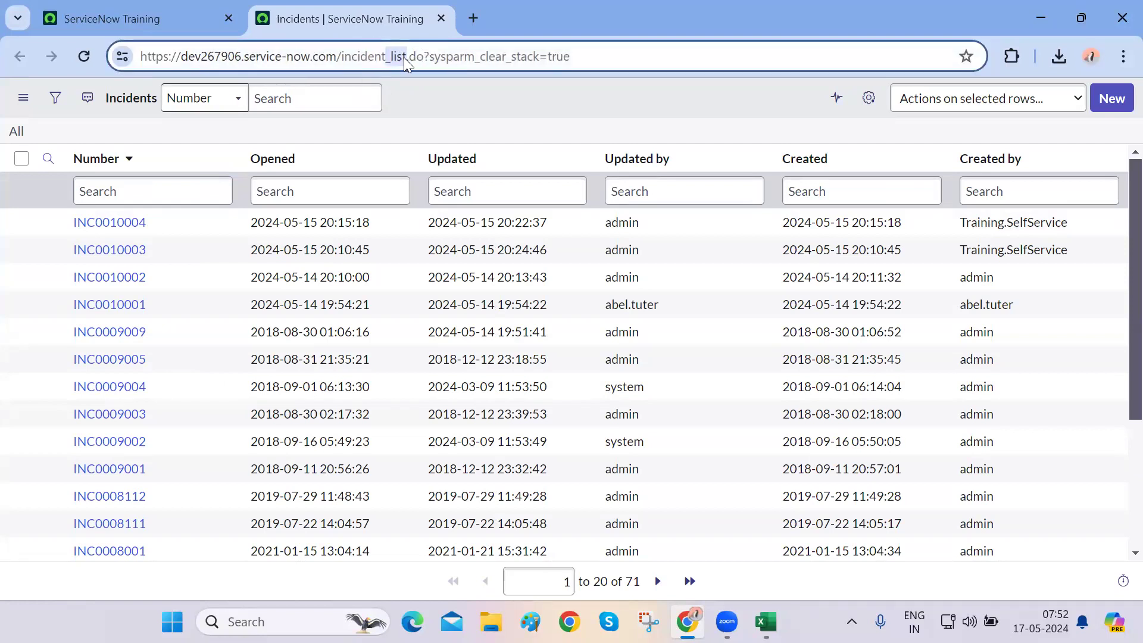
click(368, 58)
double_click(398, 58)
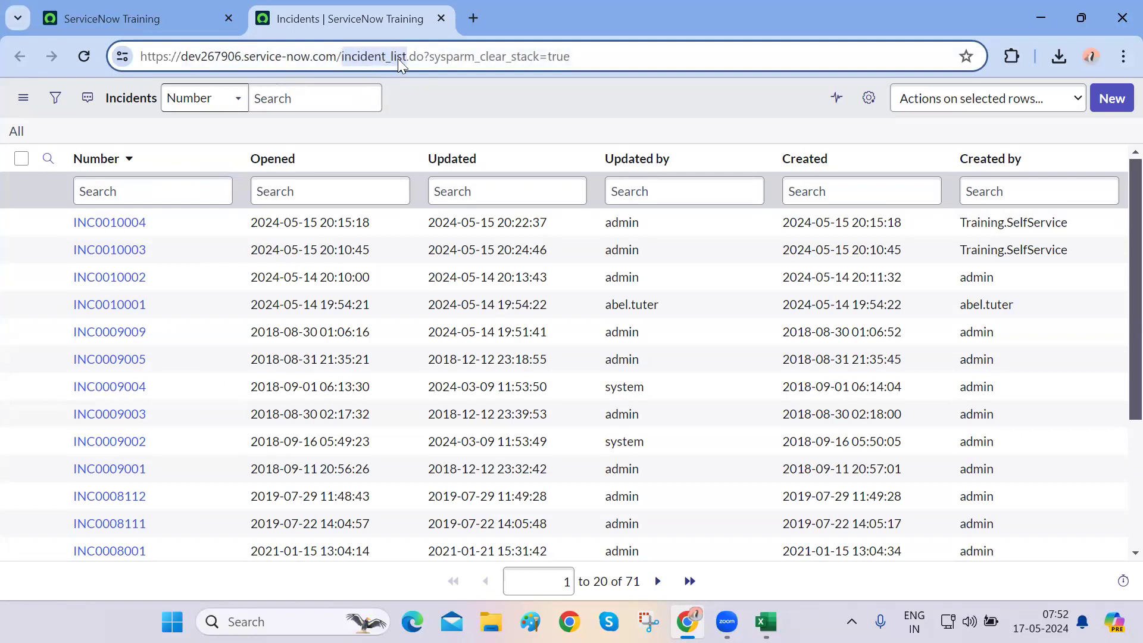
click(397, 59)
drag(385, 58, 420, 58)
click(422, 111)
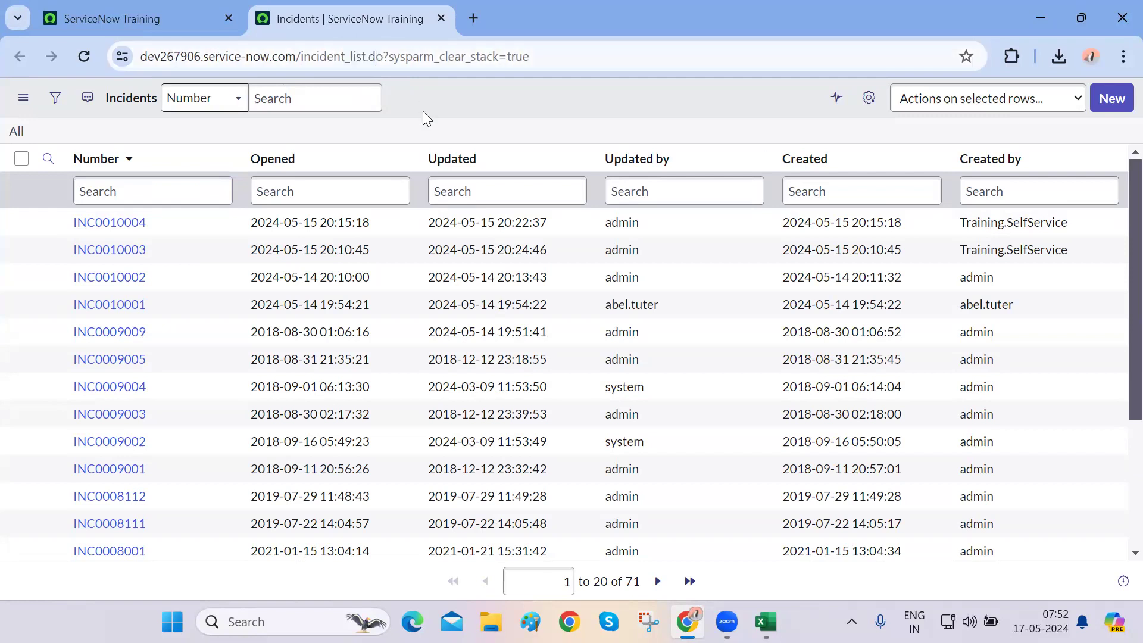
- Open the Incident module's All list in the first tab, inspect incident_list in its address, and go back to the home page
click(180, 25)
click(170, 107)
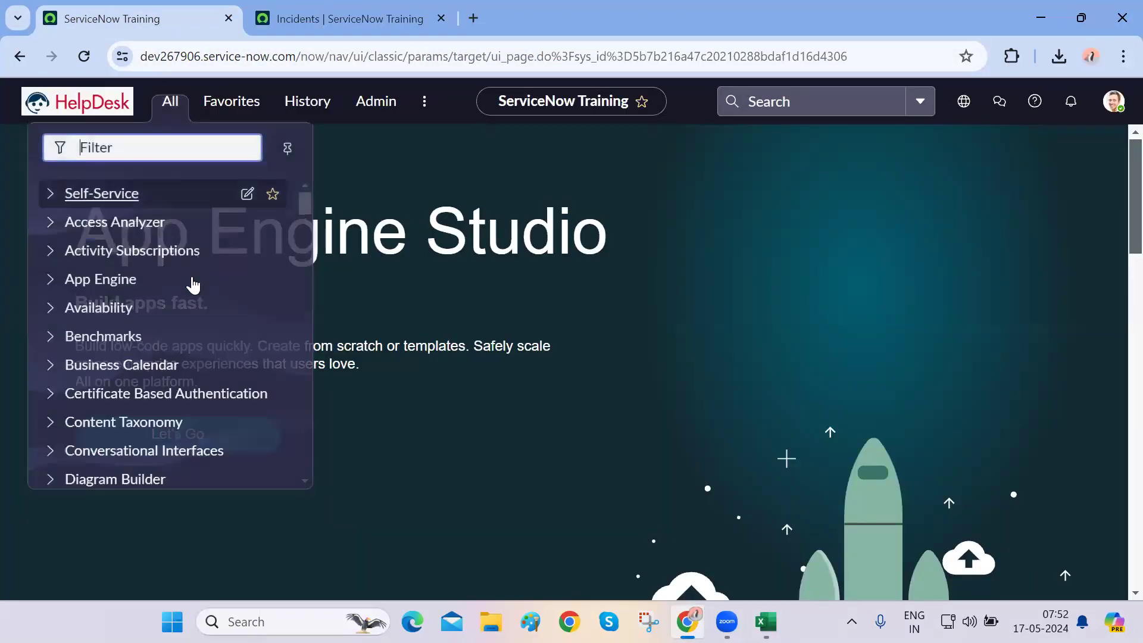
text(incident)
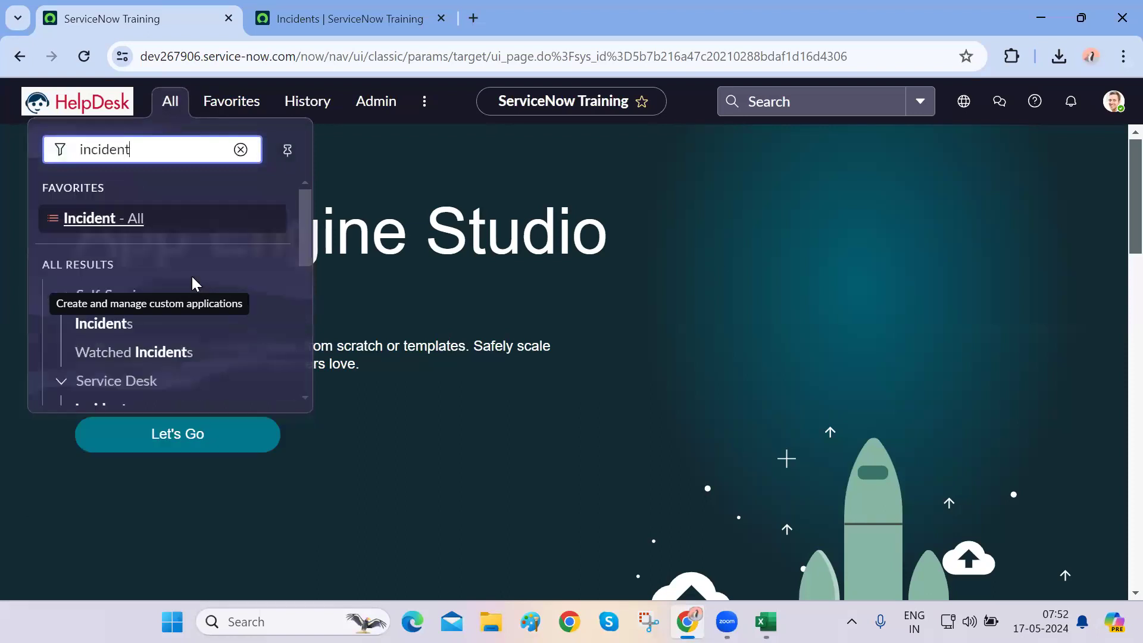
scroll(193, 285, down, 5)
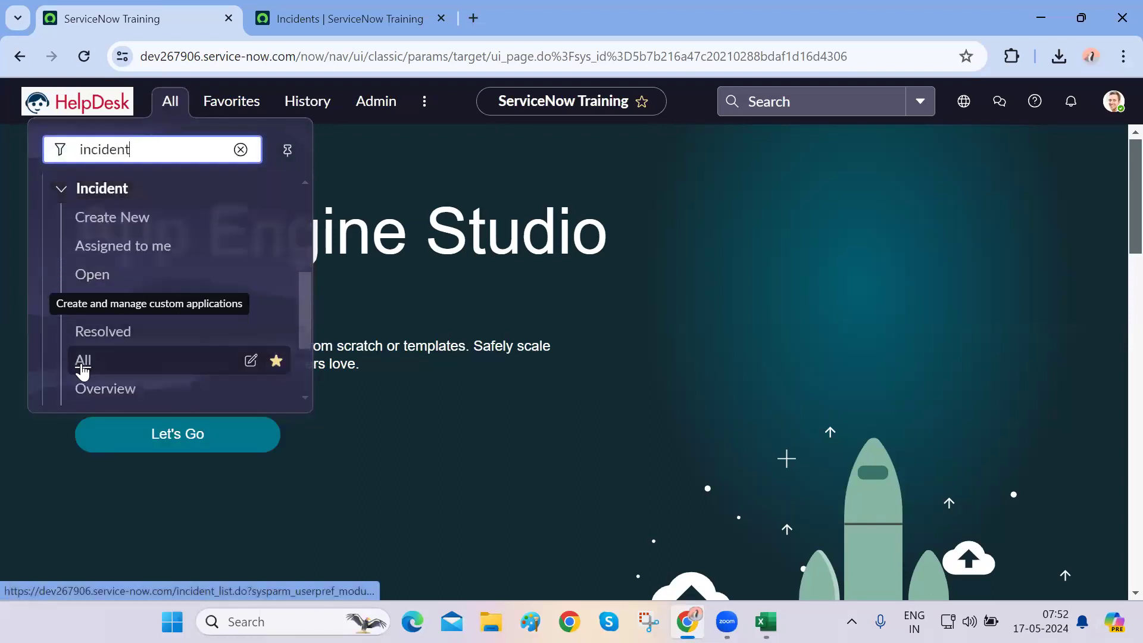
click(83, 364)
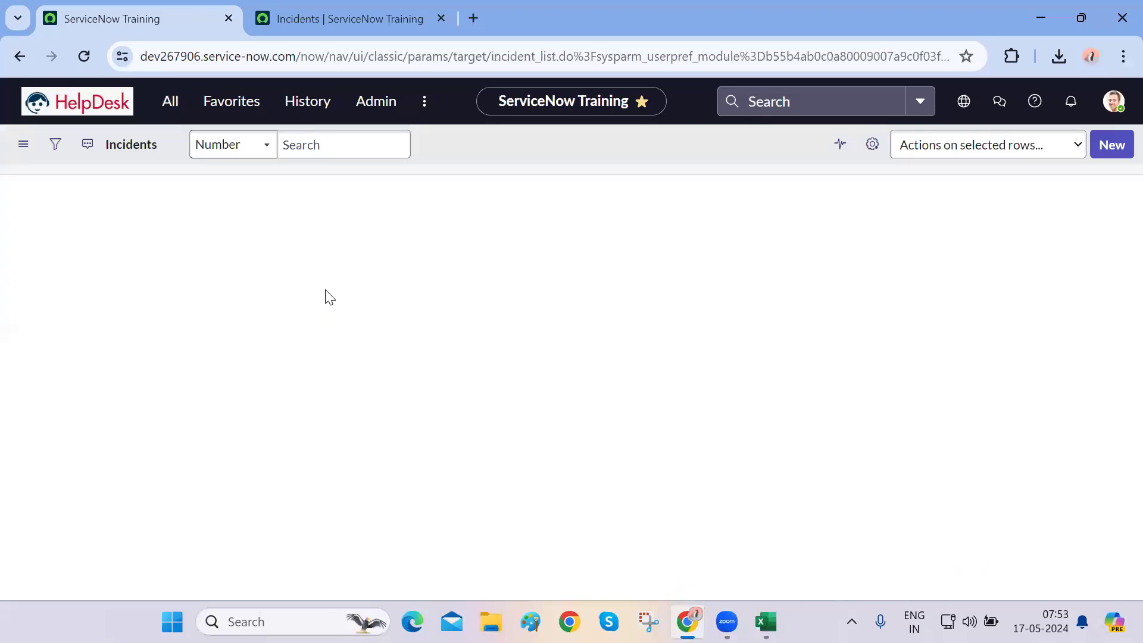
double_click(516, 65)
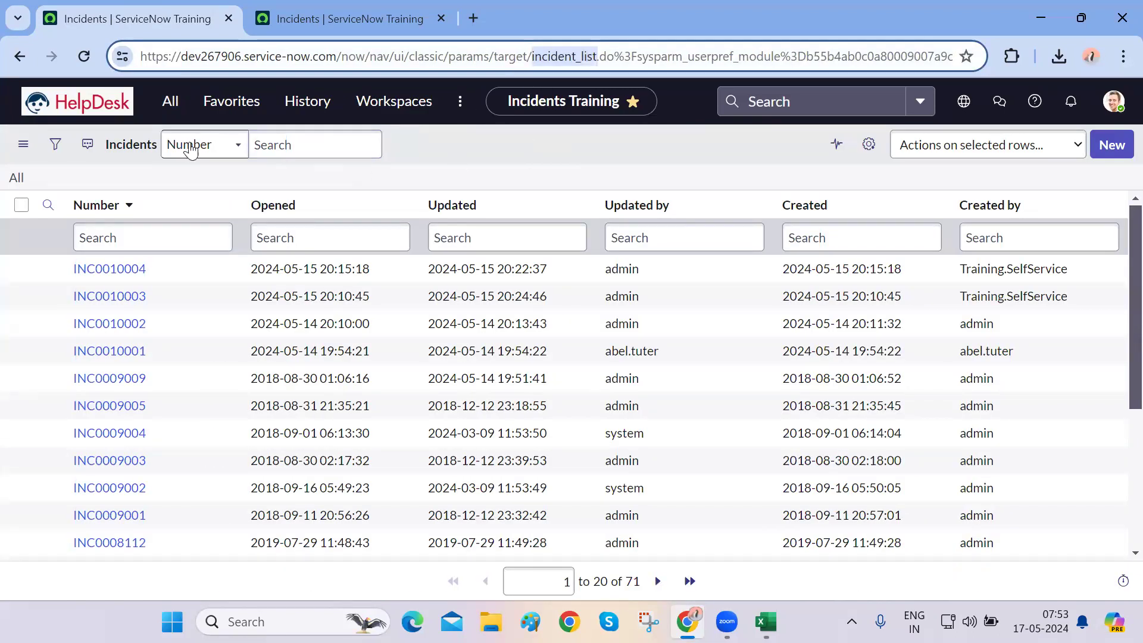
click(20, 56)
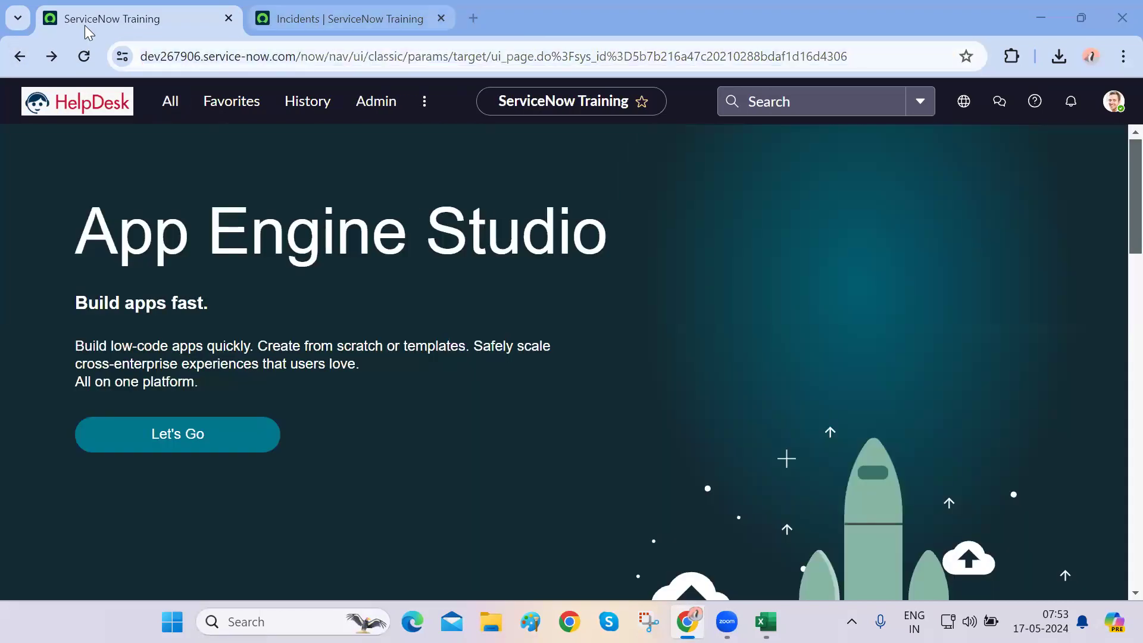
- Open incident INC0010004 from the Incidents list in the second tab
click(350, 19)
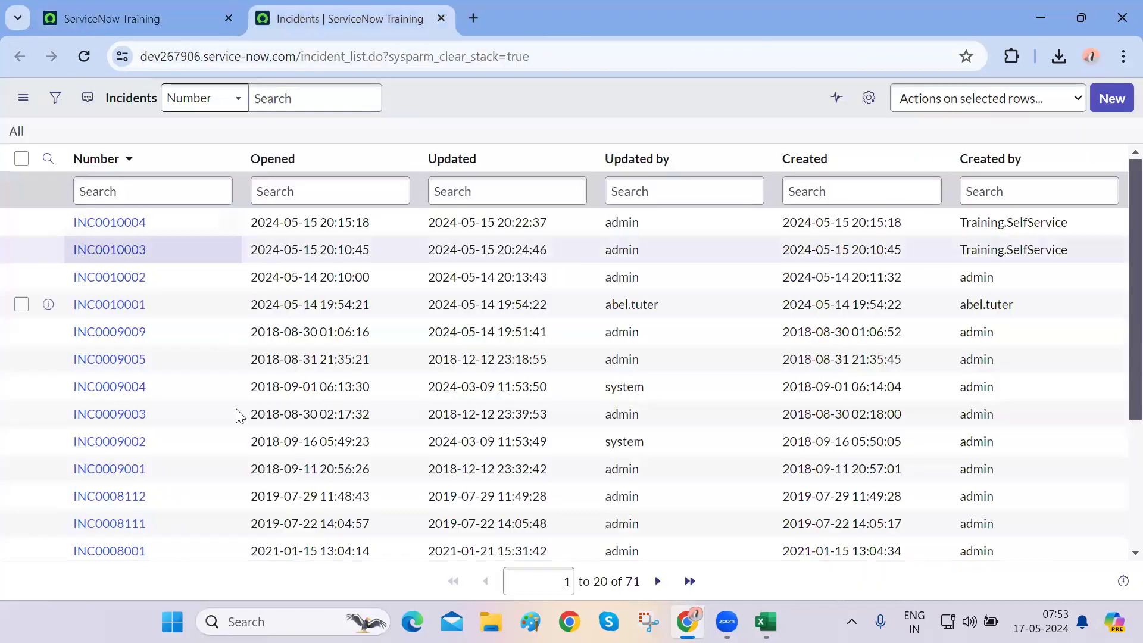
scroll(237, 411, down, 3)
scroll(237, 410, up, 3)
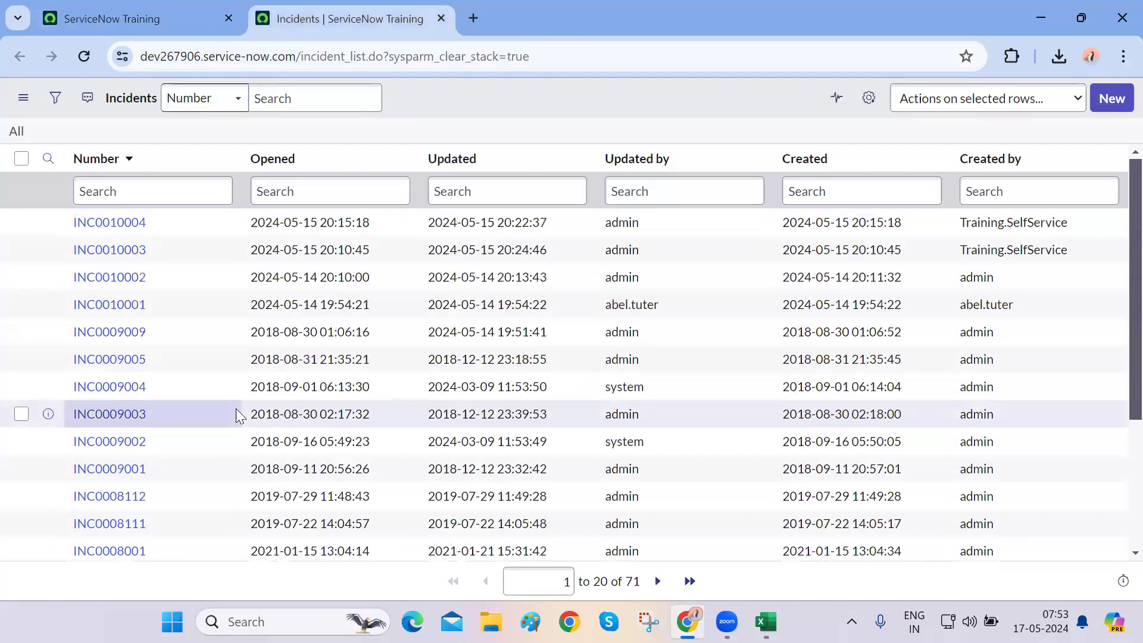
click(122, 221)
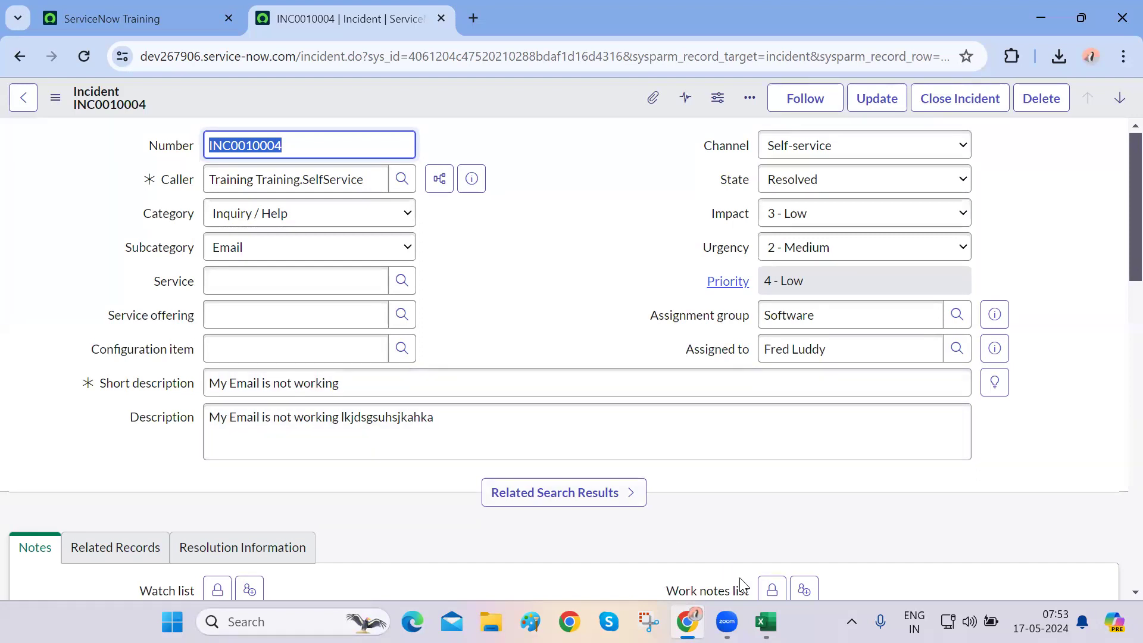
- Close the Users workbook in Excel and open a blank note in Notepad
click(762, 616)
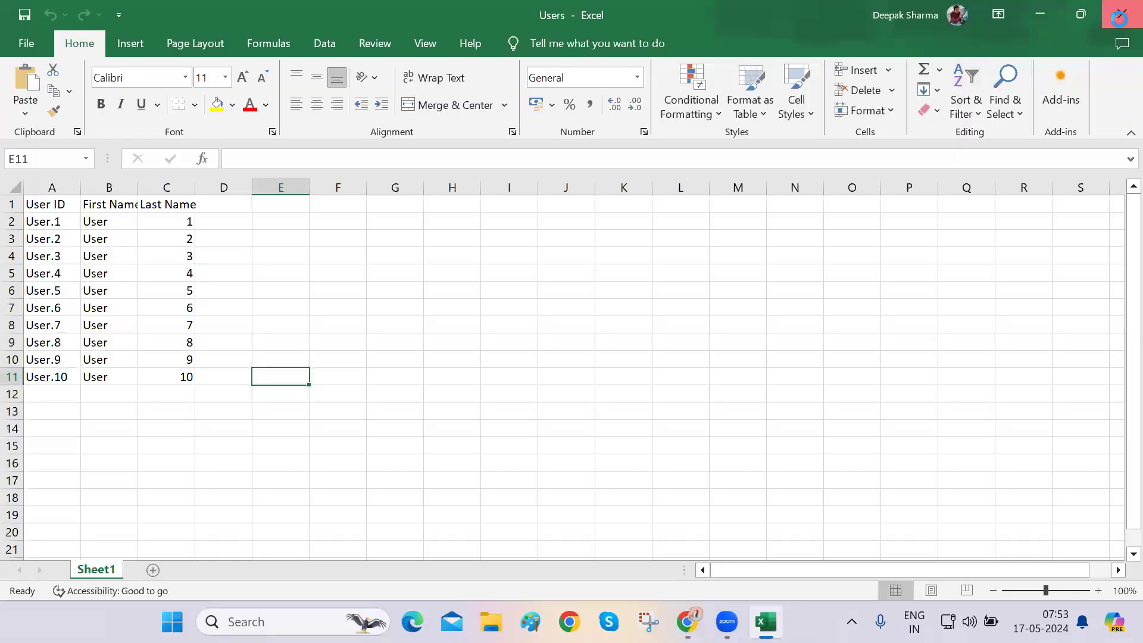
click(1122, 13)
key(super+r)
key(Return)
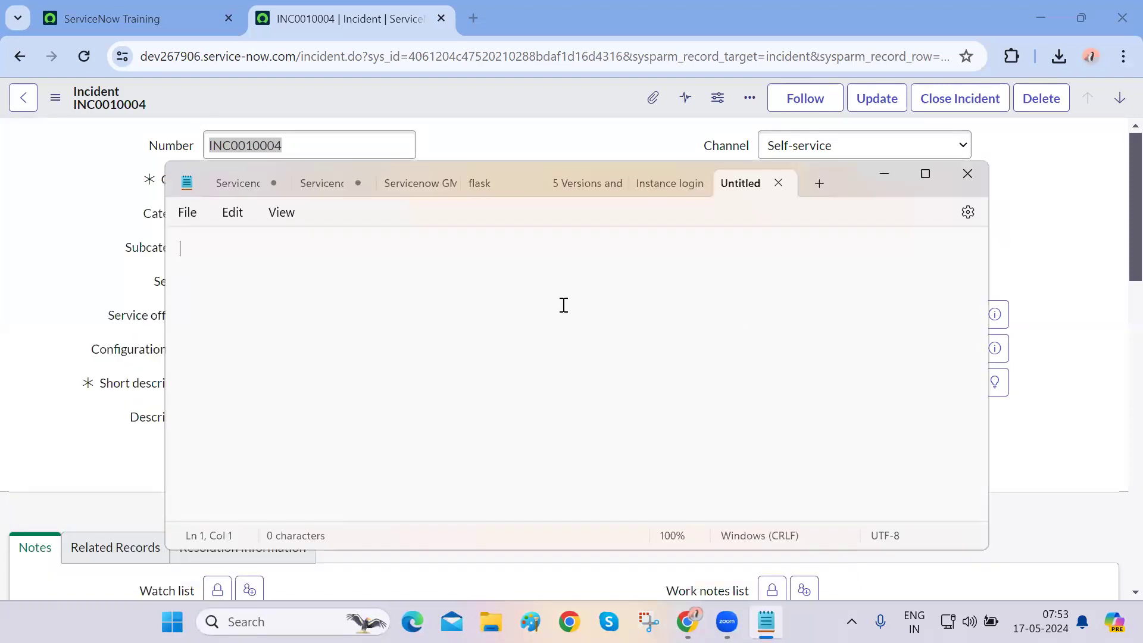
- Highlight the Service label on the incident form and give the blank Notepad note the heading "Form Configuration"
click(82, 268)
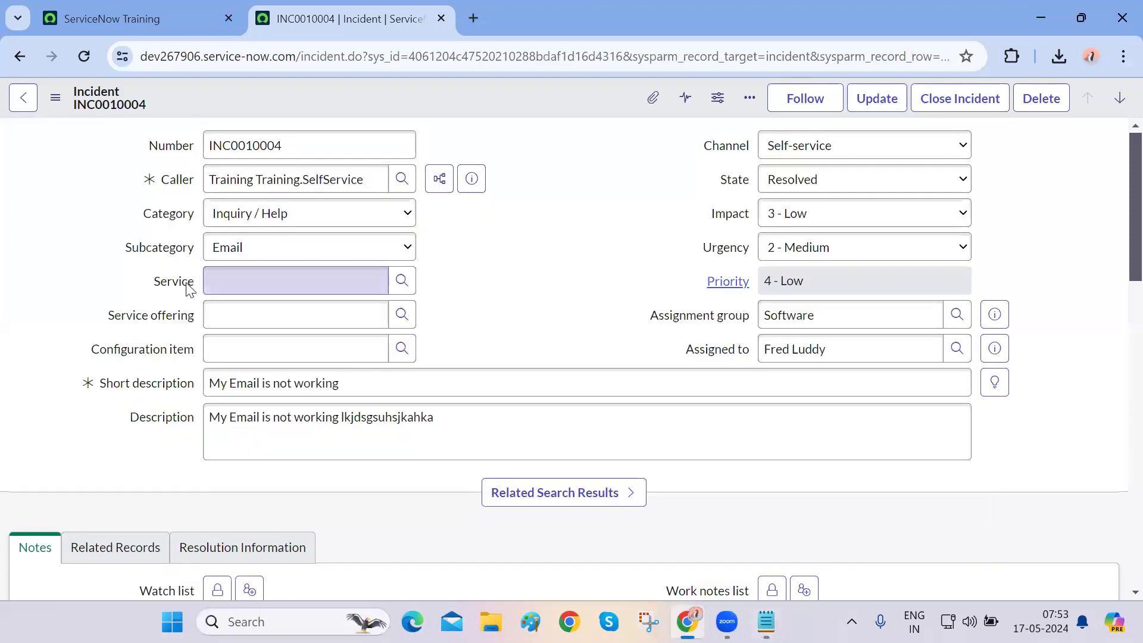
drag(156, 284, 191, 295)
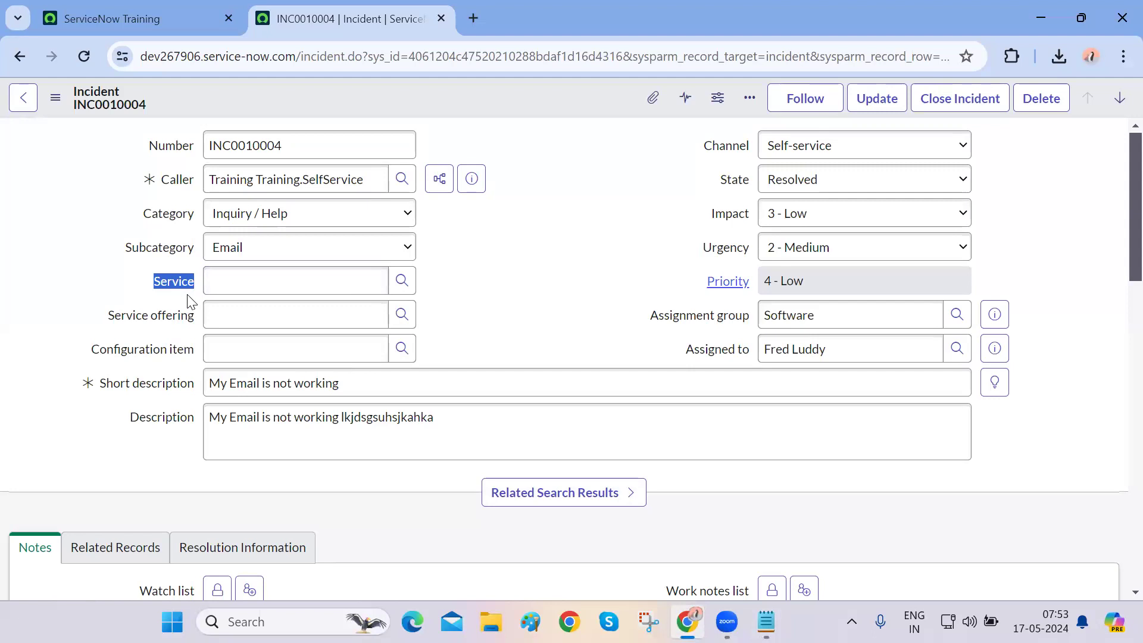
click(766, 619)
text(Form Confi)
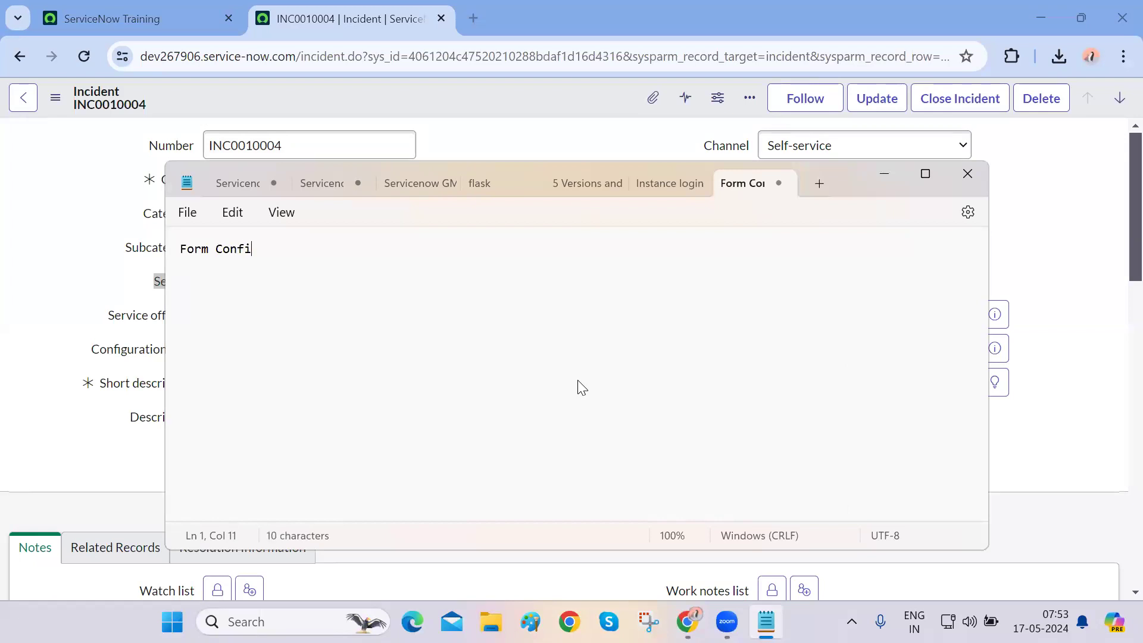
text(guration)
key(Return)
key(Return)
- Add the requirement line "Remove Service and Service Offering Fields from Incident Form." below the note's heading
text(Remove )
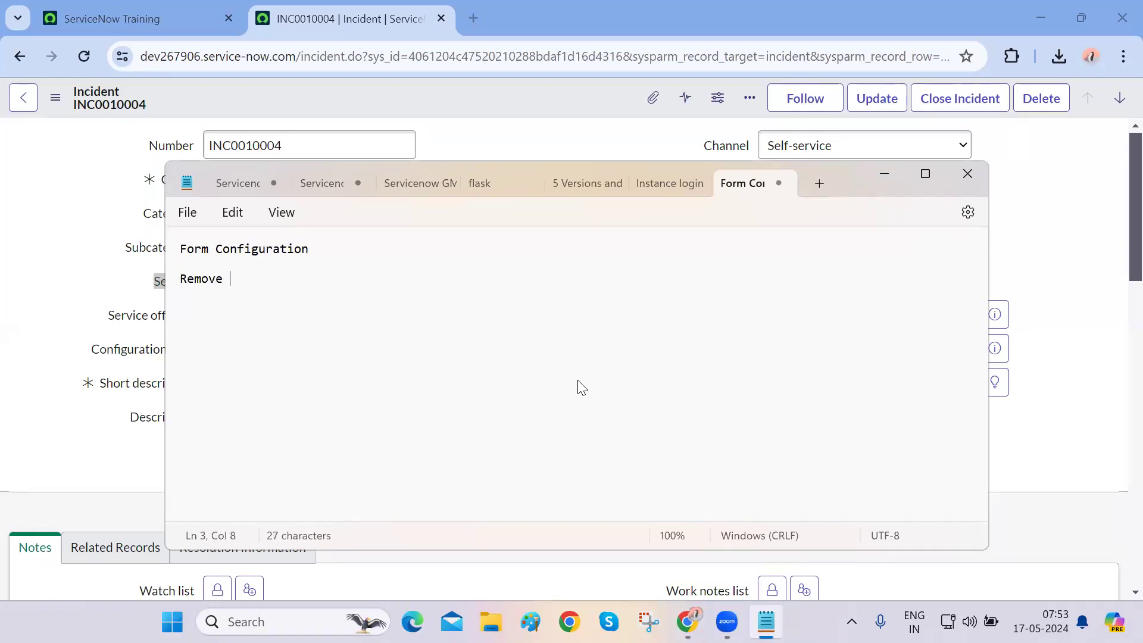
text(Service)
key(Return)
key(BackSpace)
key(BackSpace)
text(Service and S)
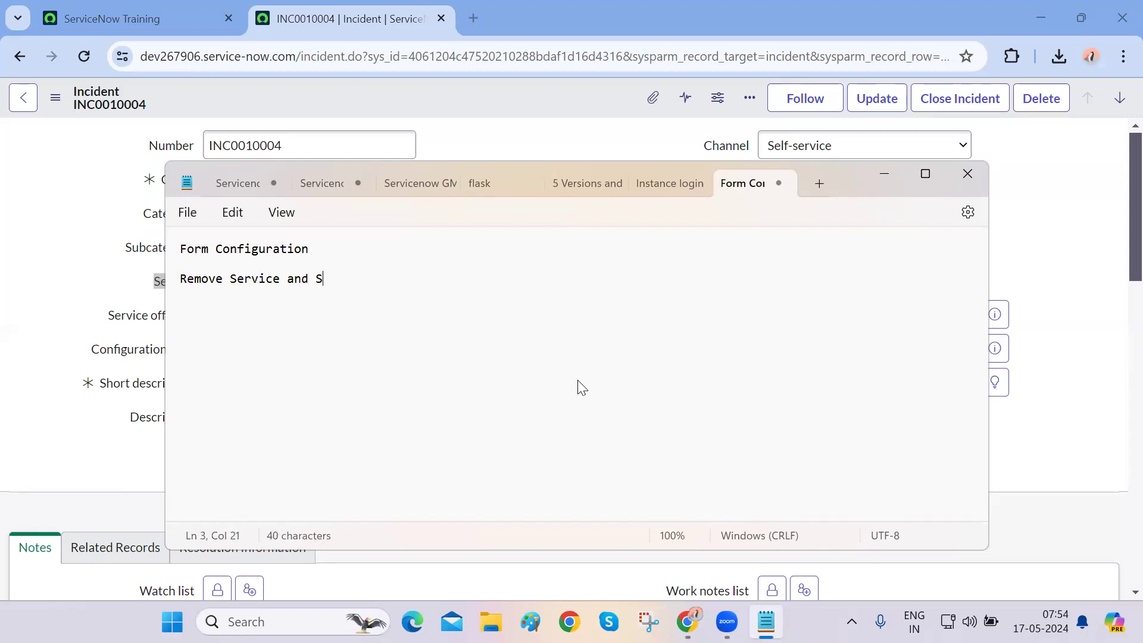
text(ervice Offering Fields from Incident Form.)
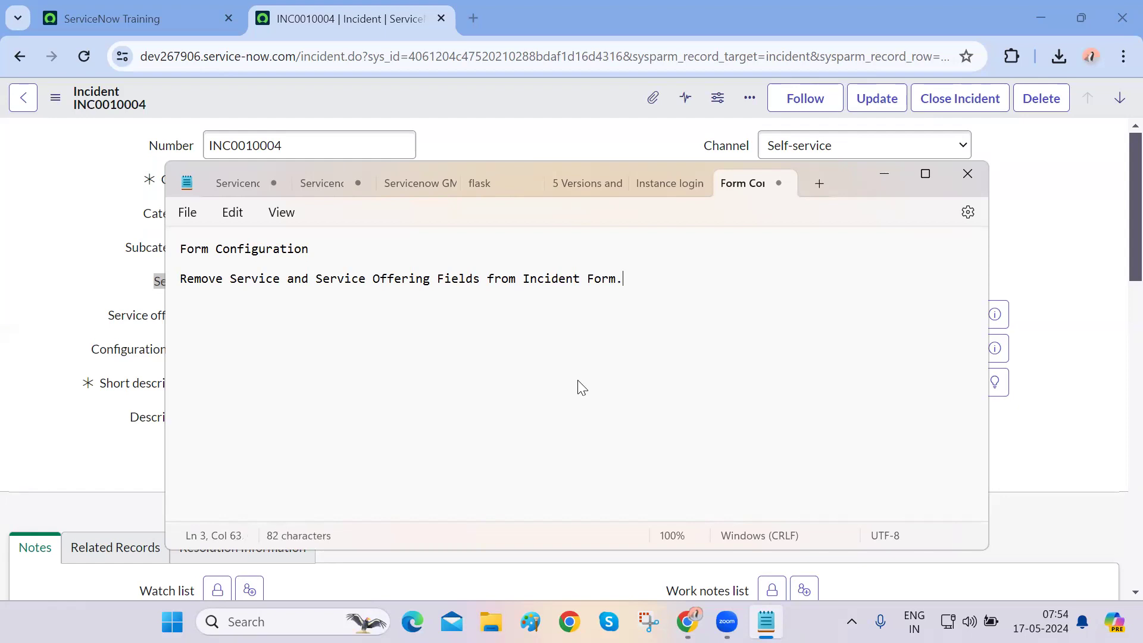
- Return to the incident form in Chrome and highlight the Service and Service offering fields
click(116, 421)
double_click(270, 145)
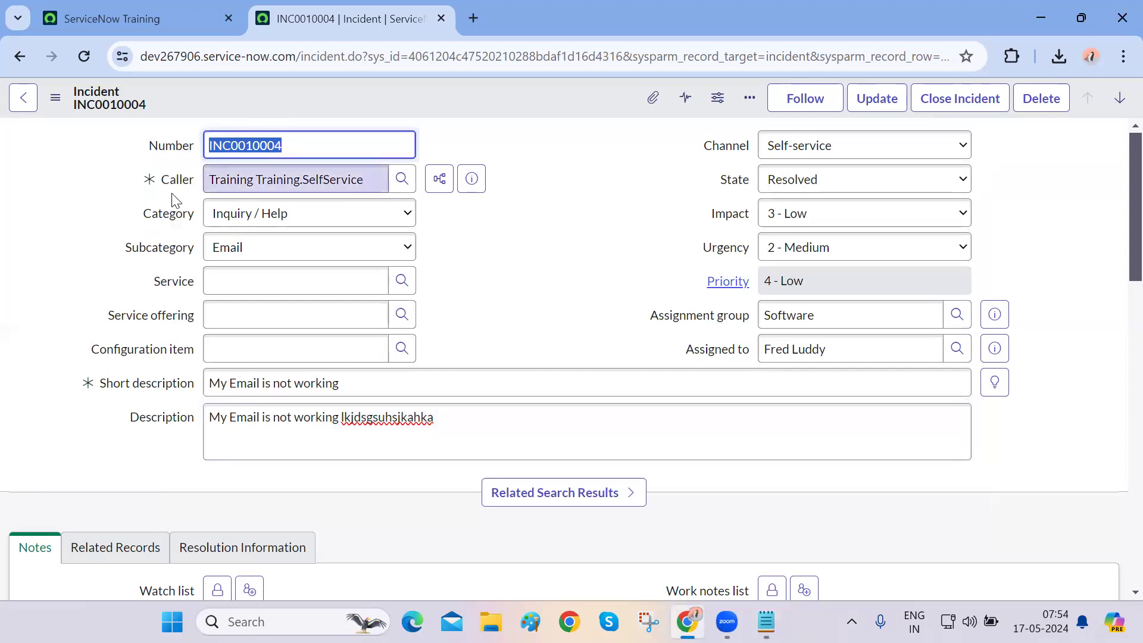
drag(141, 281, 433, 321)
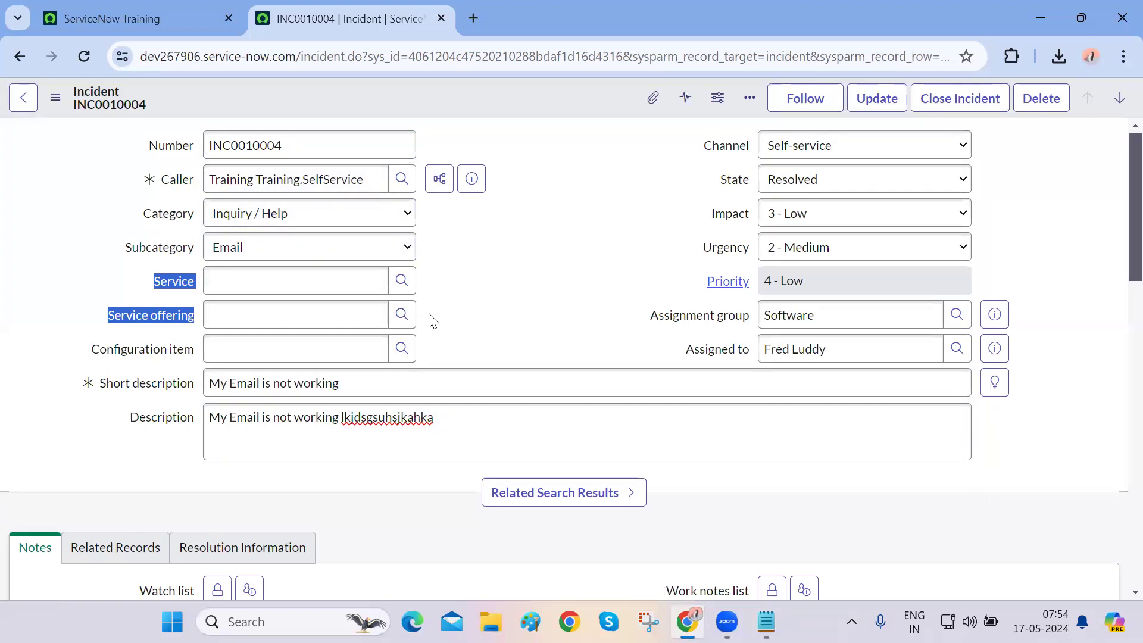
- Review the Service and Service offering fields on the incident form and clear their highlighting
click(430, 320)
drag(314, 308, 148, 292)
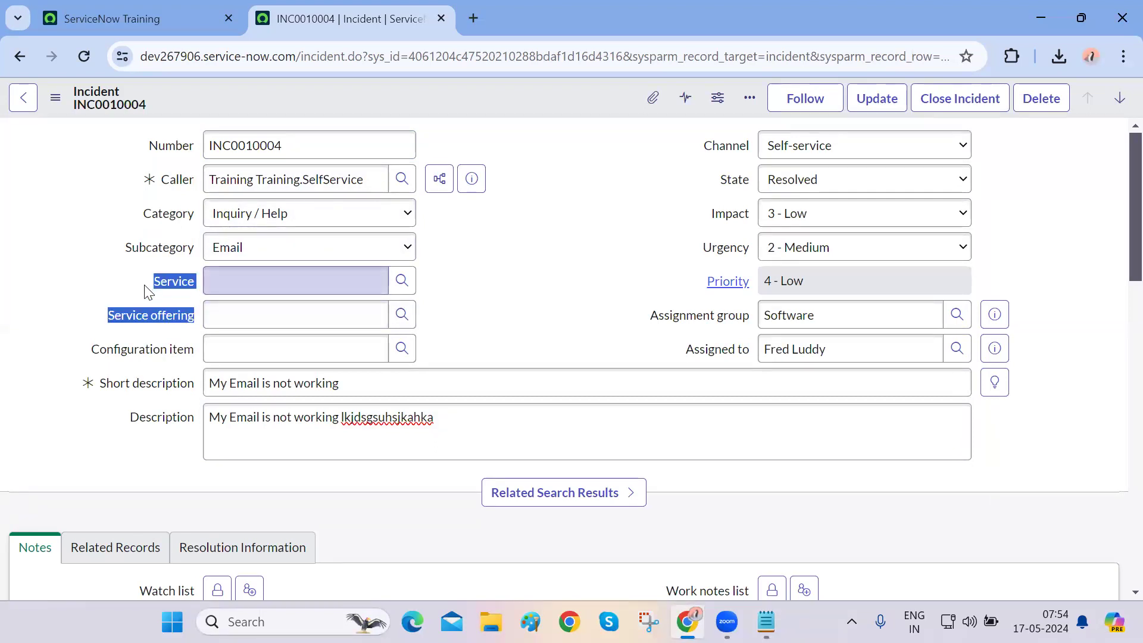
click(430, 326)
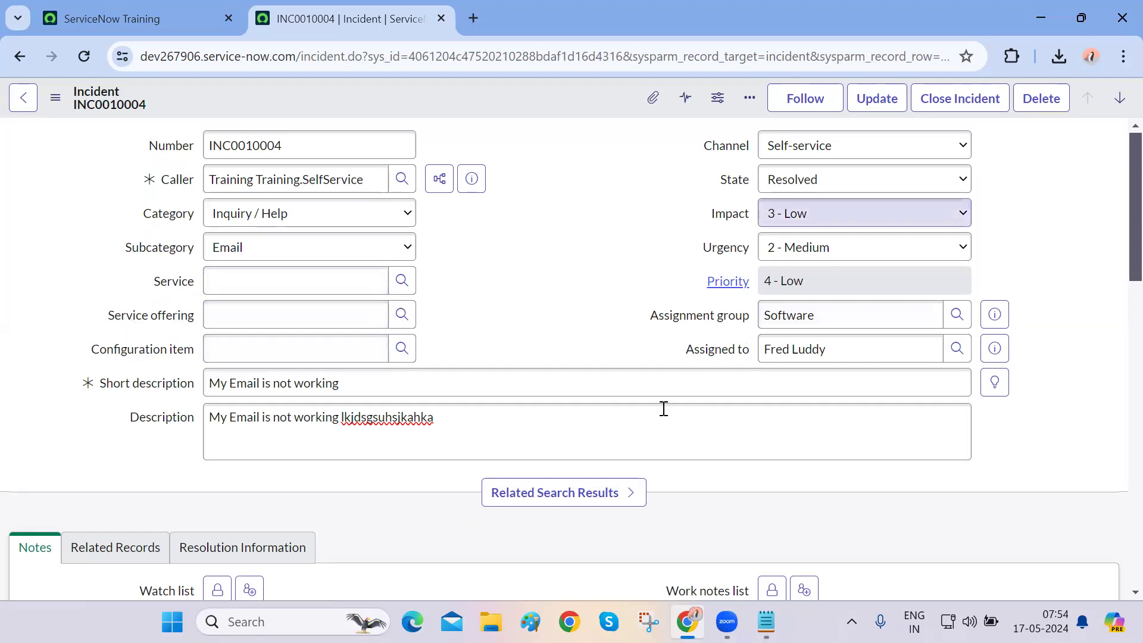
scroll(415, 475, down, 5)
scroll(416, 474, up, 5)
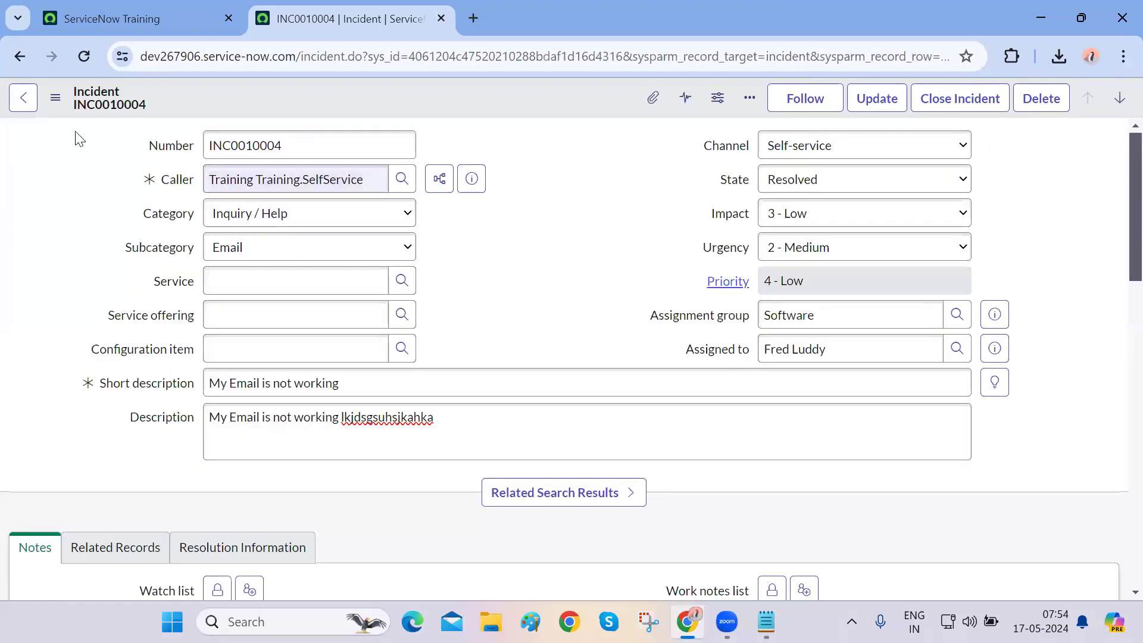
- Open the Form Layout configuration for the incident form and decline the suggestion to use Form Builder
click(56, 100)
mouse_move(128, 439)
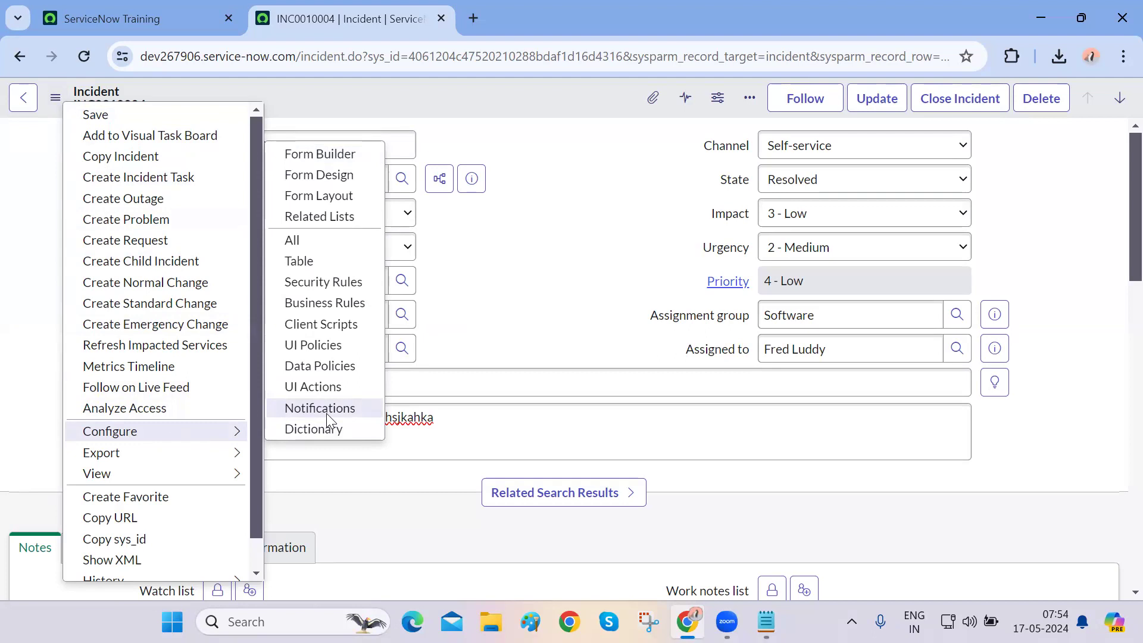
click(333, 196)
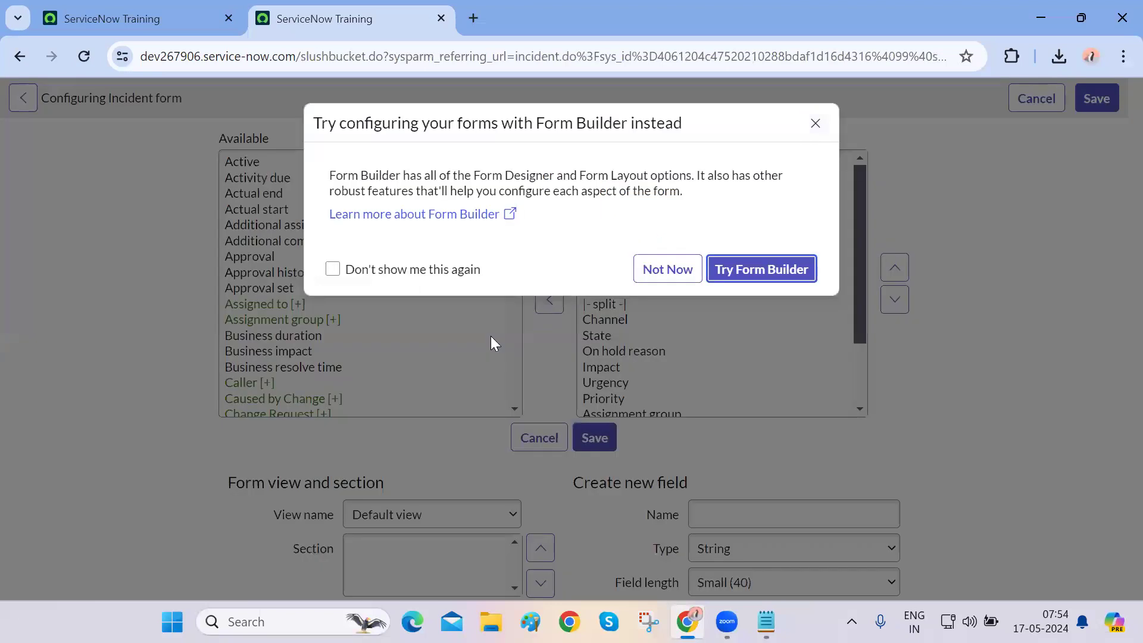
drag(340, 123, 627, 130)
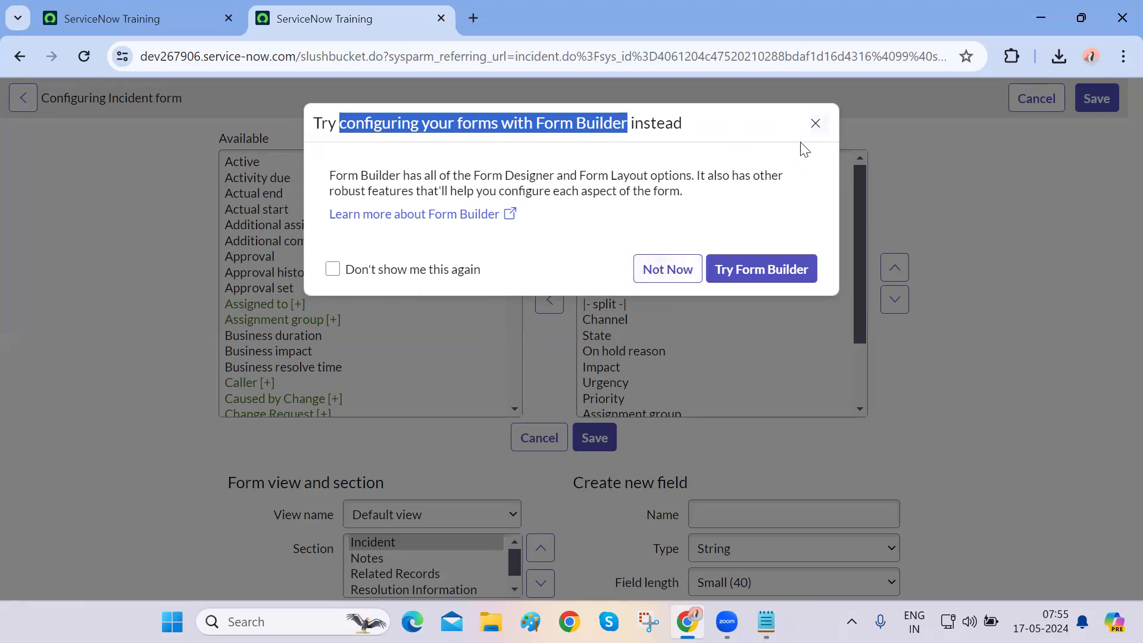
click(655, 274)
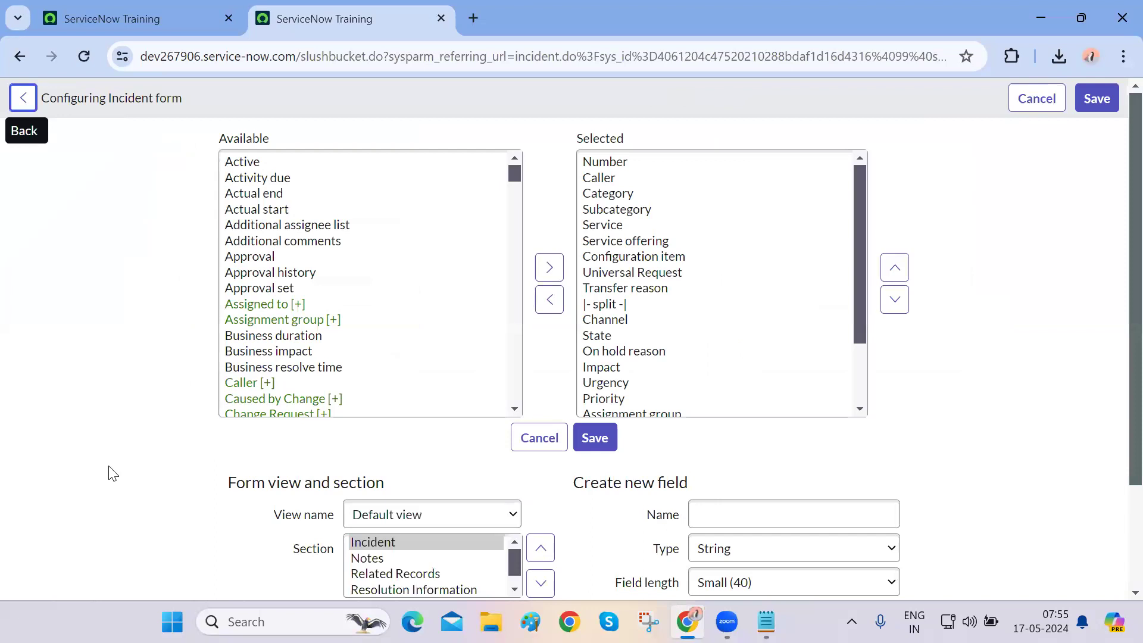
- Recheck the removal requirement in the Notepad note, highlighting "Service" and "Service Offering Fields", and return to the form layout in Chrome
click(766, 621)
double_click(250, 278)
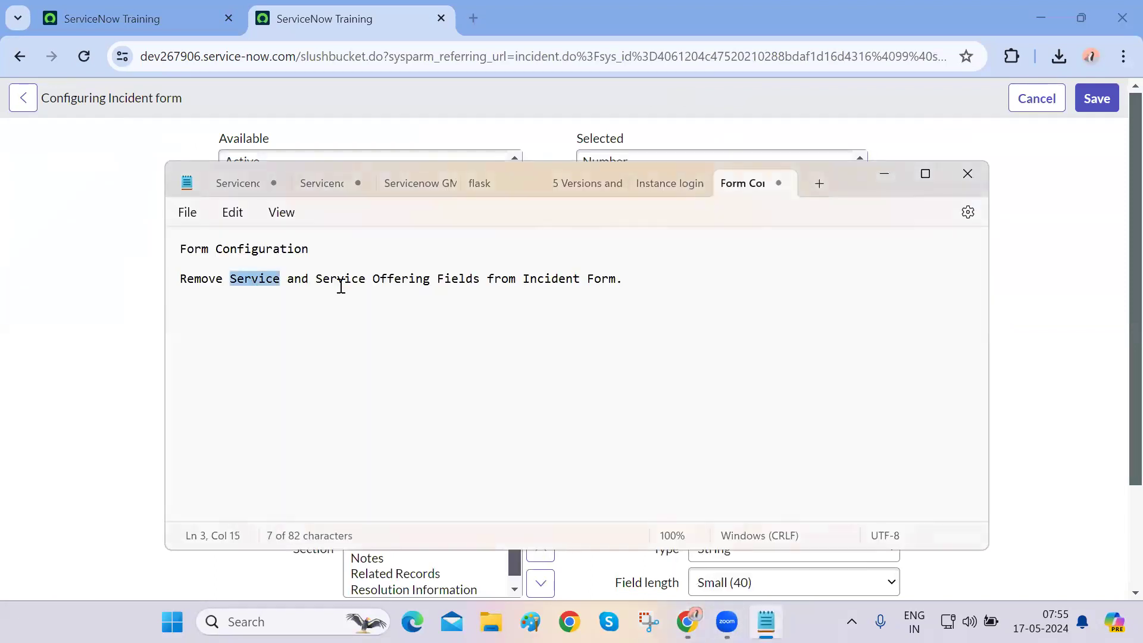
drag(317, 278, 456, 272)
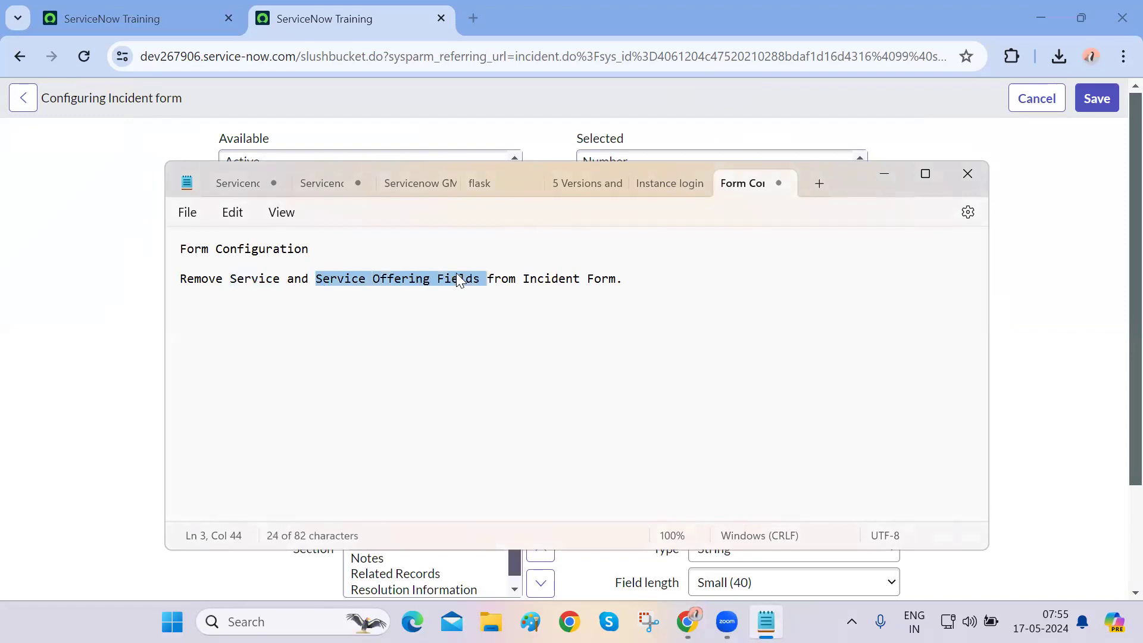
click(107, 360)
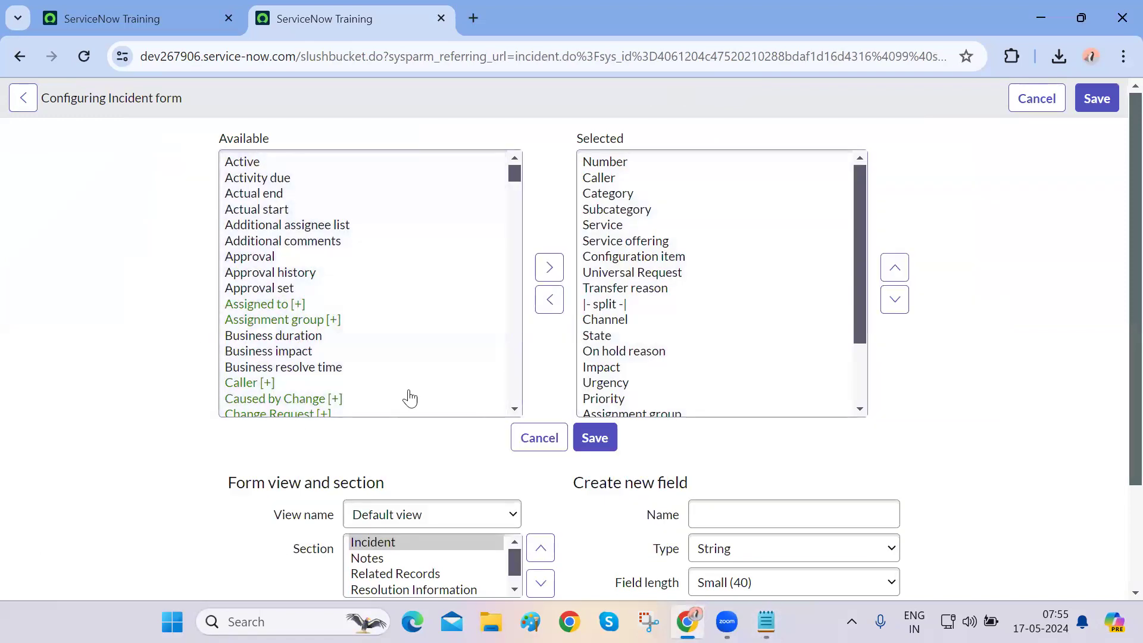
- Remove the Service and Service offering fields from the incident form's selected fields
click(606, 228)
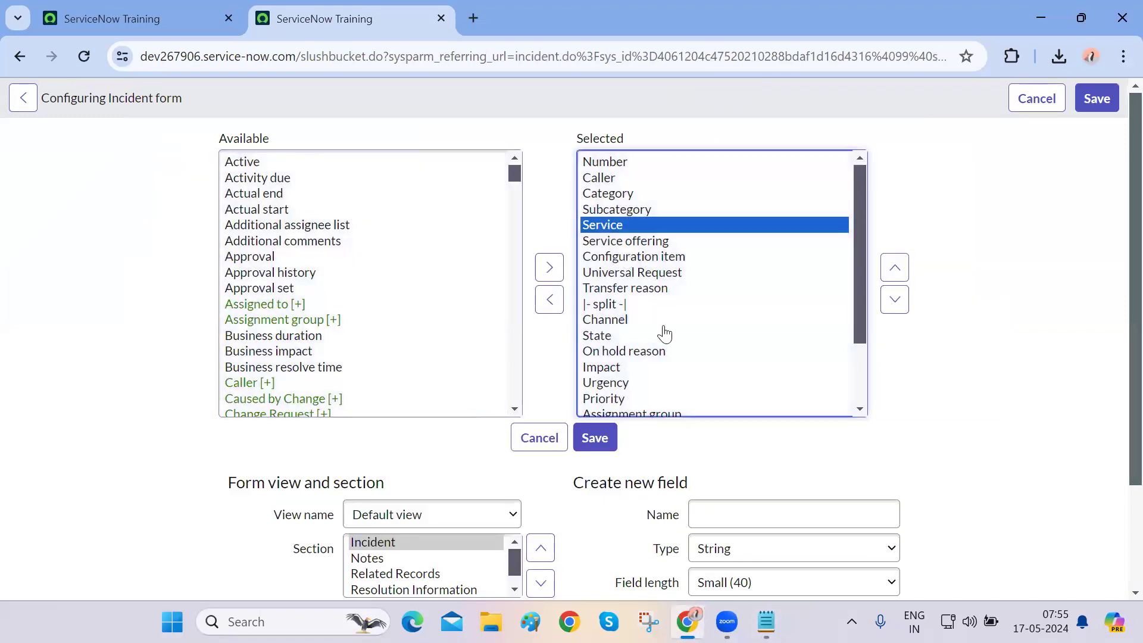
click(550, 301)
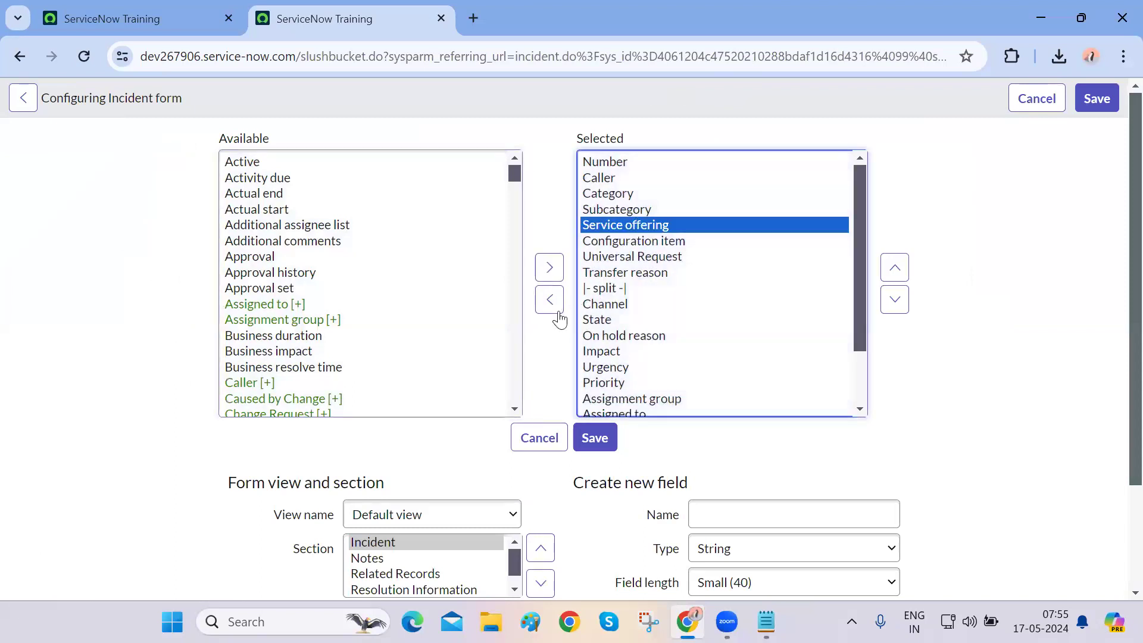
click(553, 306)
- Examine the Available and Selected field lists and the view name options of the form layout
drag(214, 134, 638, 137)
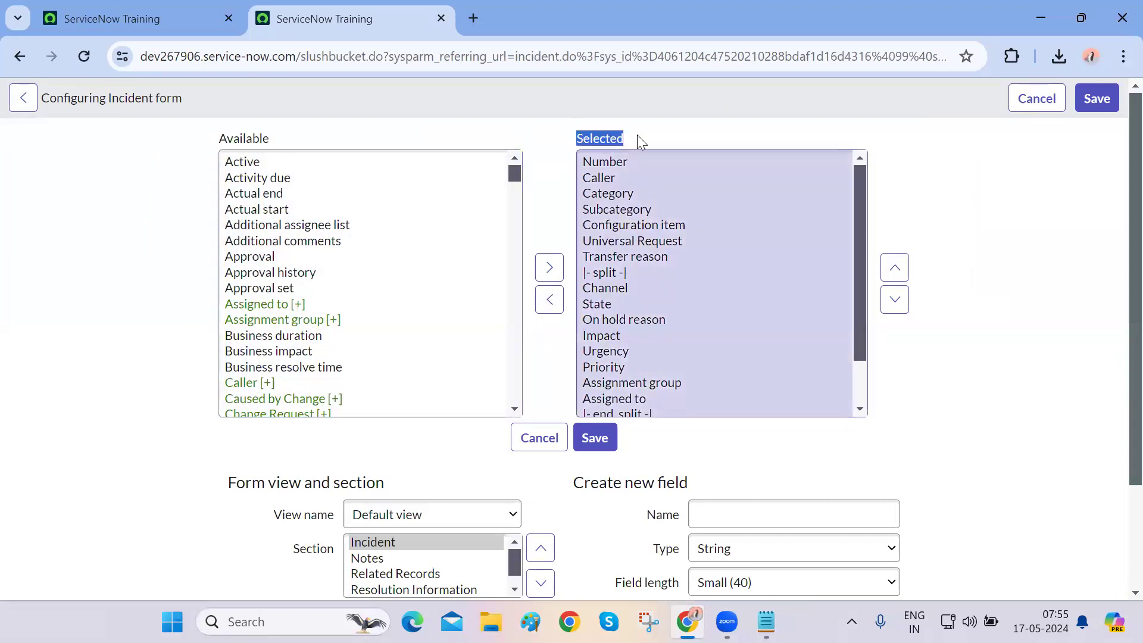
drag(891, 151, 1046, 292)
click(1046, 292)
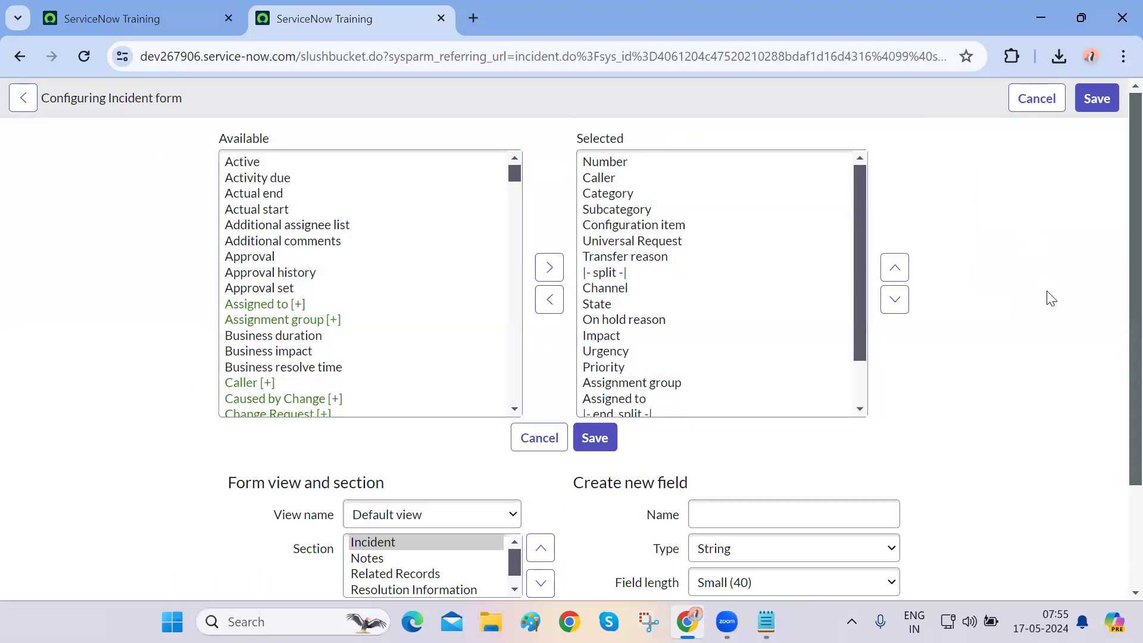
drag(1051, 298, 748, 296)
scroll(749, 296, down, 1)
scroll(749, 296, up, 2)
scroll(403, 443, down, 3)
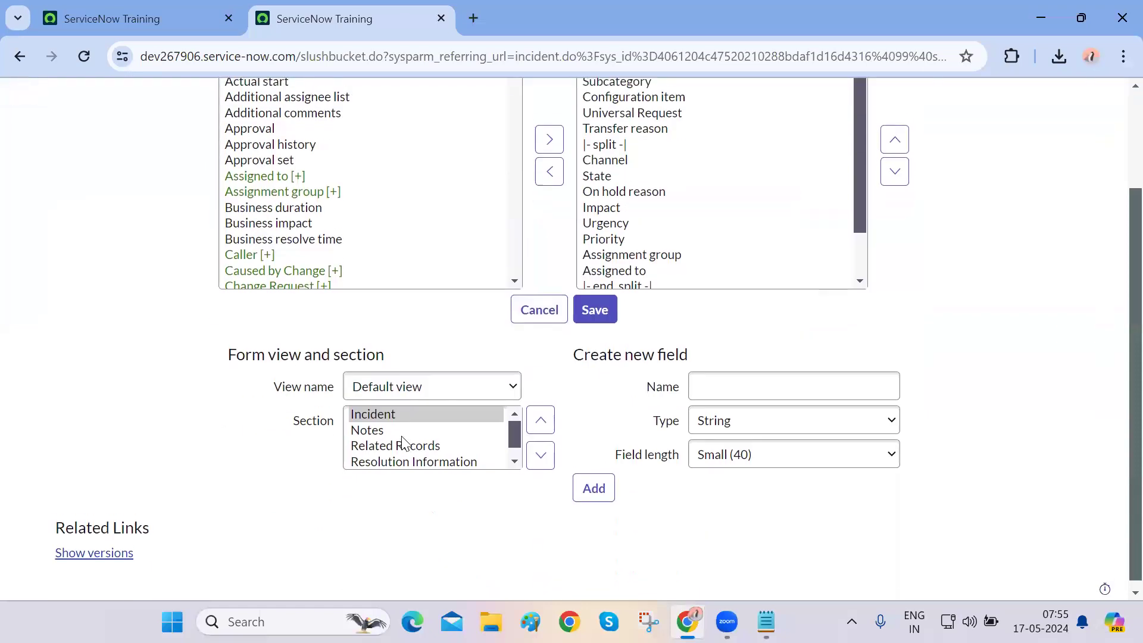
click(390, 388)
click(390, 388)
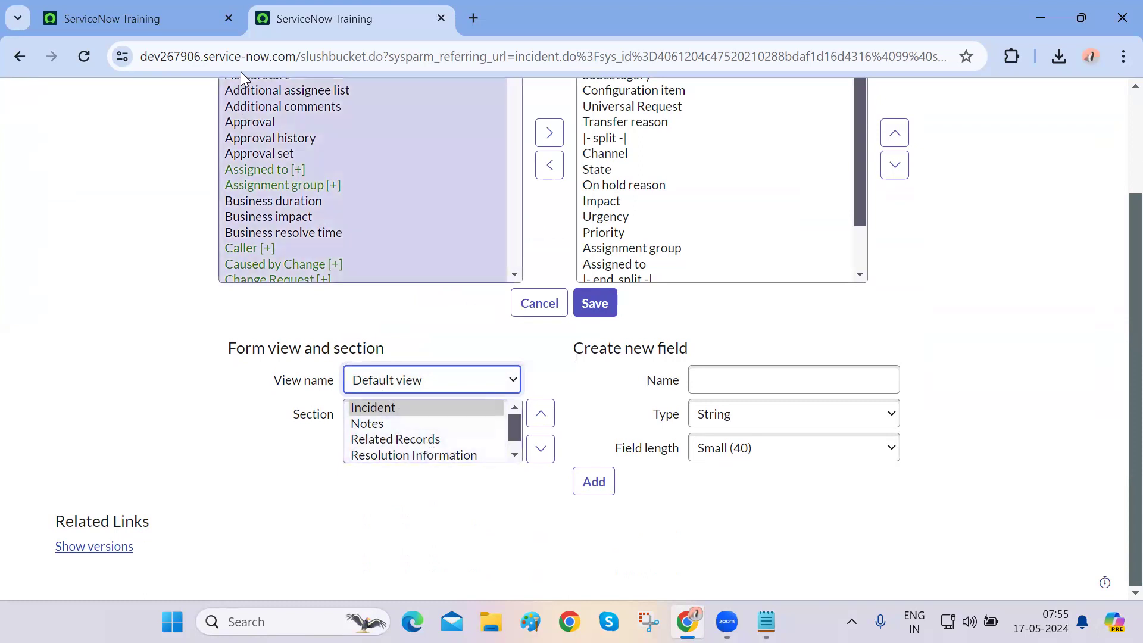
- Open the Open incidents list in a new browser tab and bring up incident INC0010004 from it
click(171, 20)
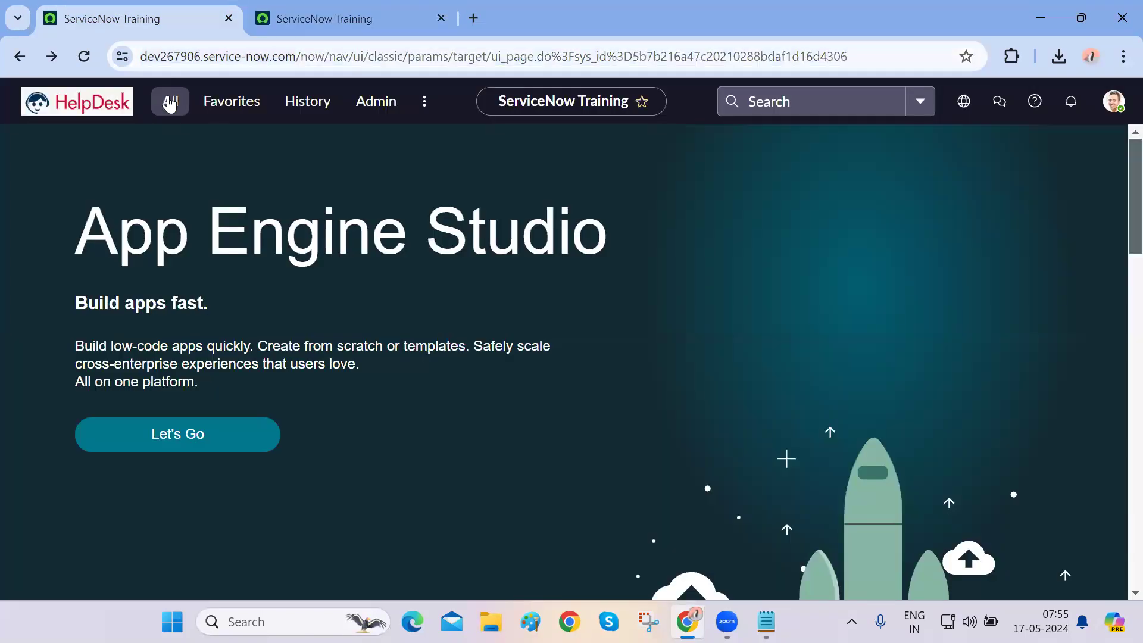
click(170, 101)
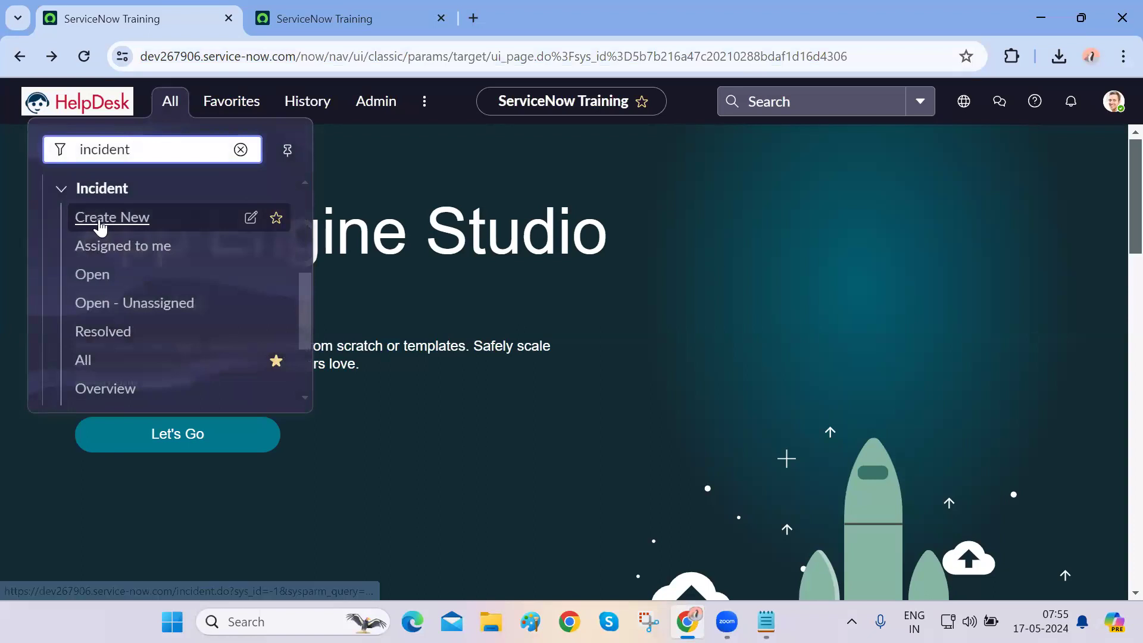
ctrl+click(98, 279)
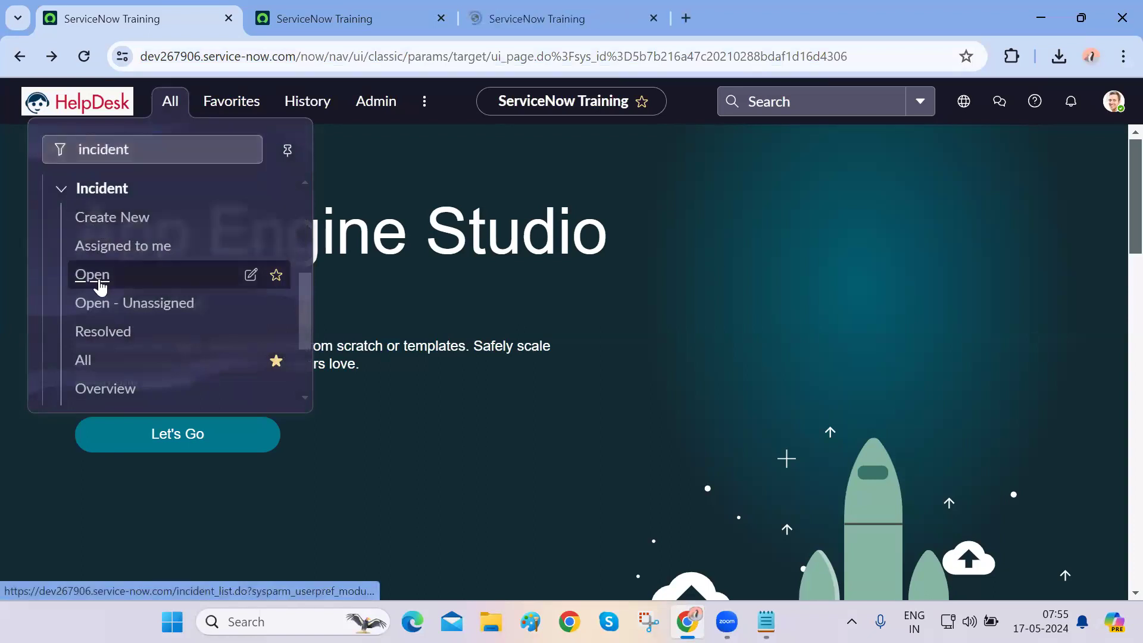
key(ctrl+Tab)
key(ctrl+Tab)
click(108, 223)
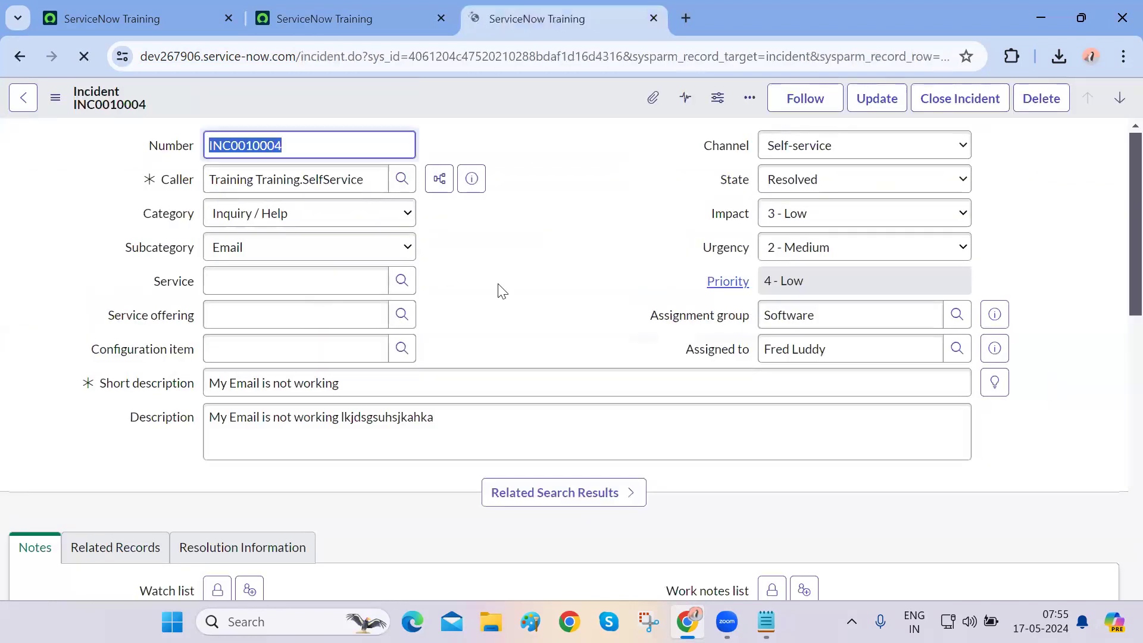
- Compare the tabbed sections of the incident form with the Section list in the form layout configuration
scroll(430, 407, down, 3)
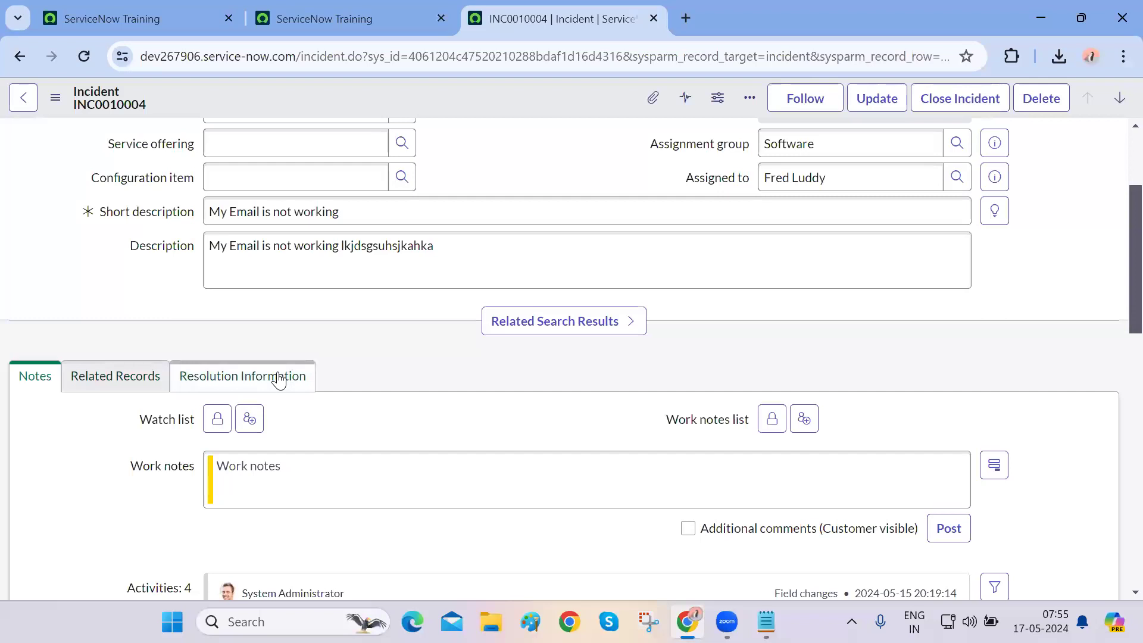
key(ctrl+shift+Tab)
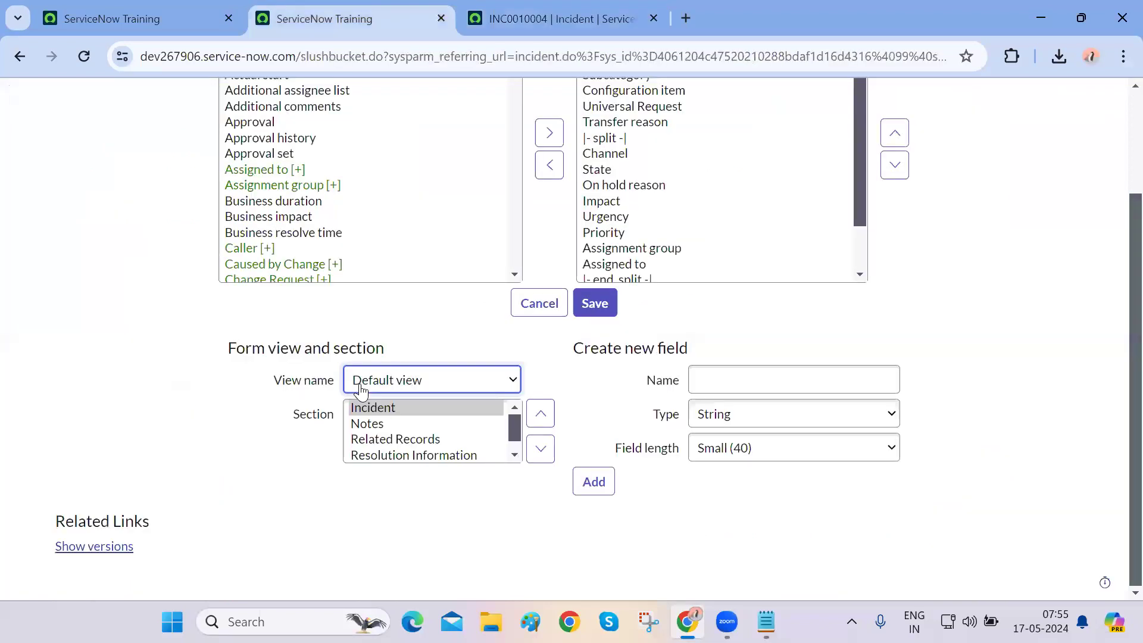
click(516, 436)
mouse_move(515, 430)
mouse_down()
mouse_move(516, 448)
mouse_move(512, 428)
mouse_up()
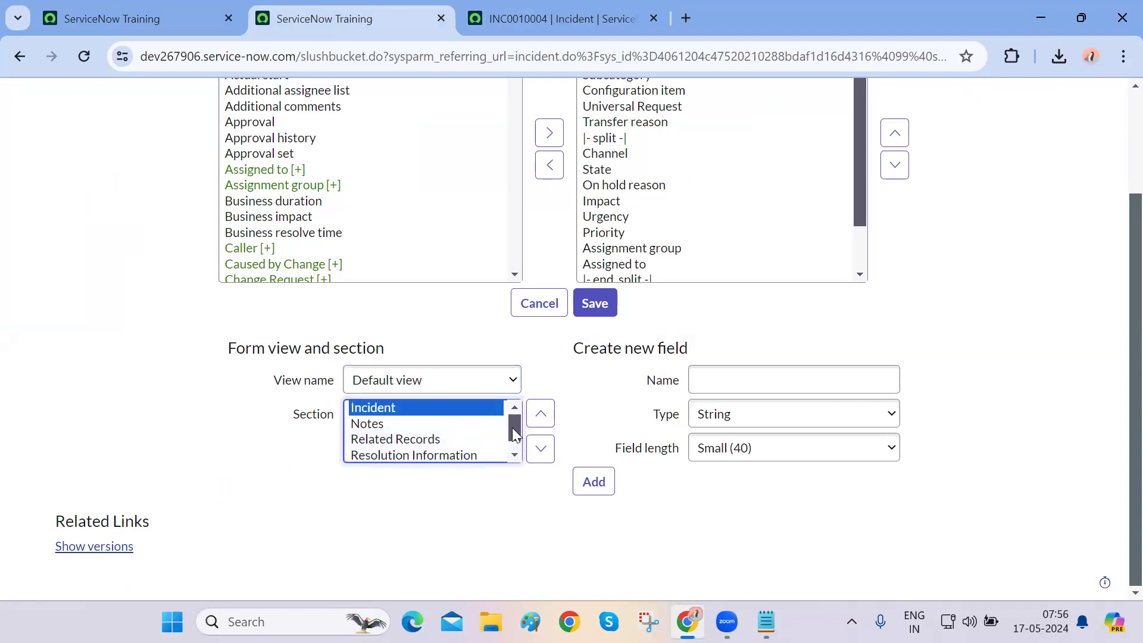
key(ctrl+Tab)
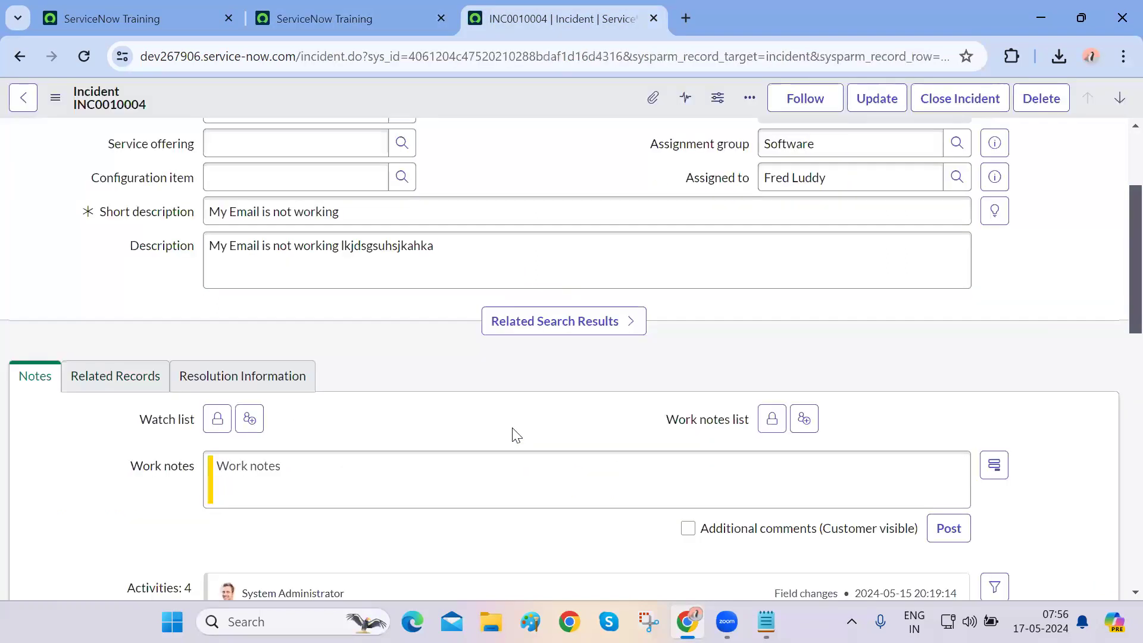
- Highlight the Incident heading of the form and examine the fields in its main section
double_click(63, 96)
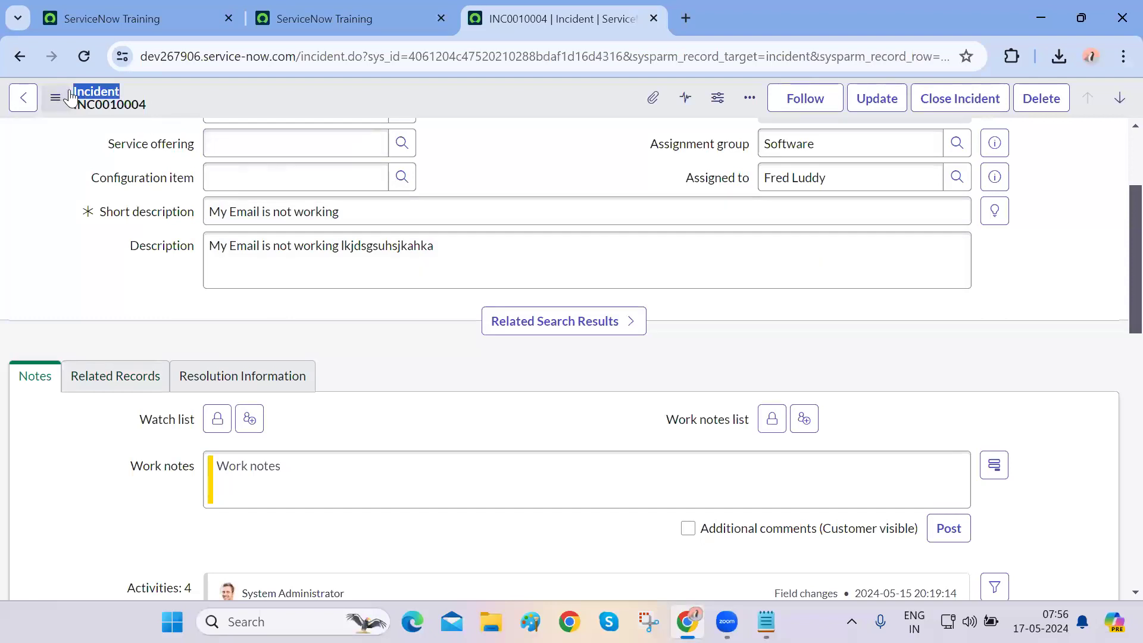
scroll(102, 221, up, 3)
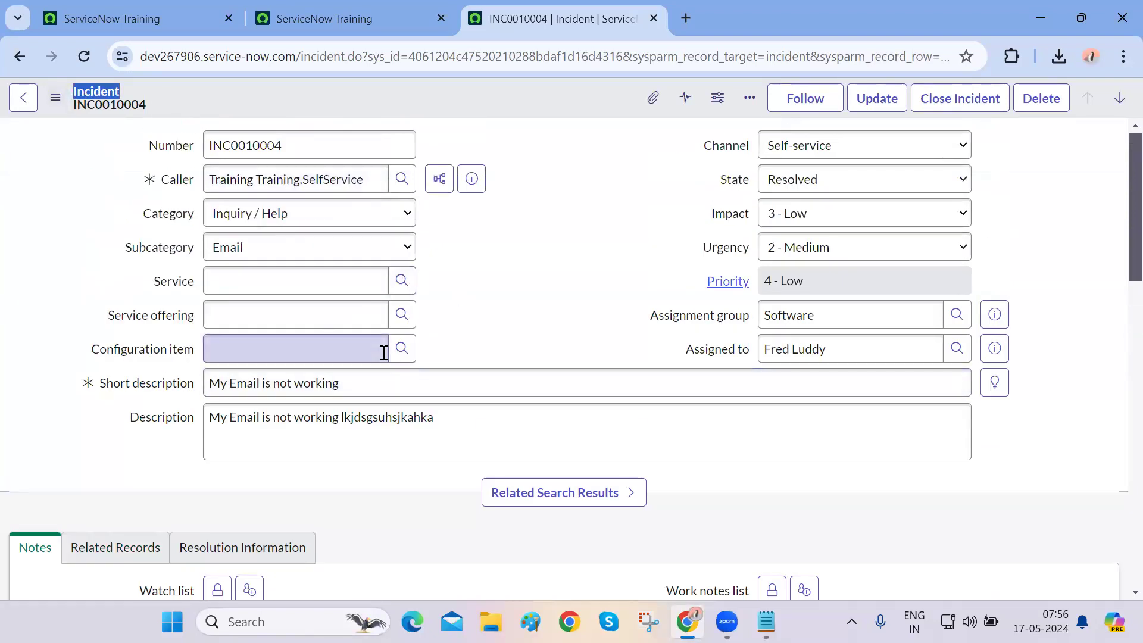
scroll(384, 352, down, 4)
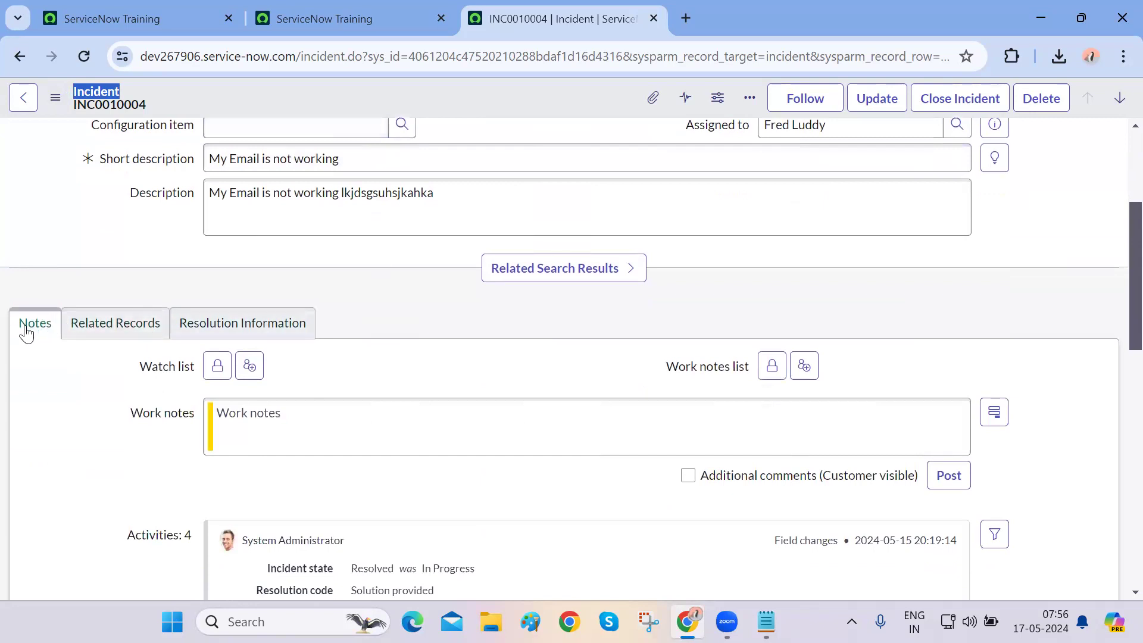
- Show the Related Records section of the incident and highlight its fields for review
click(113, 324)
scroll(112, 326, down, 1)
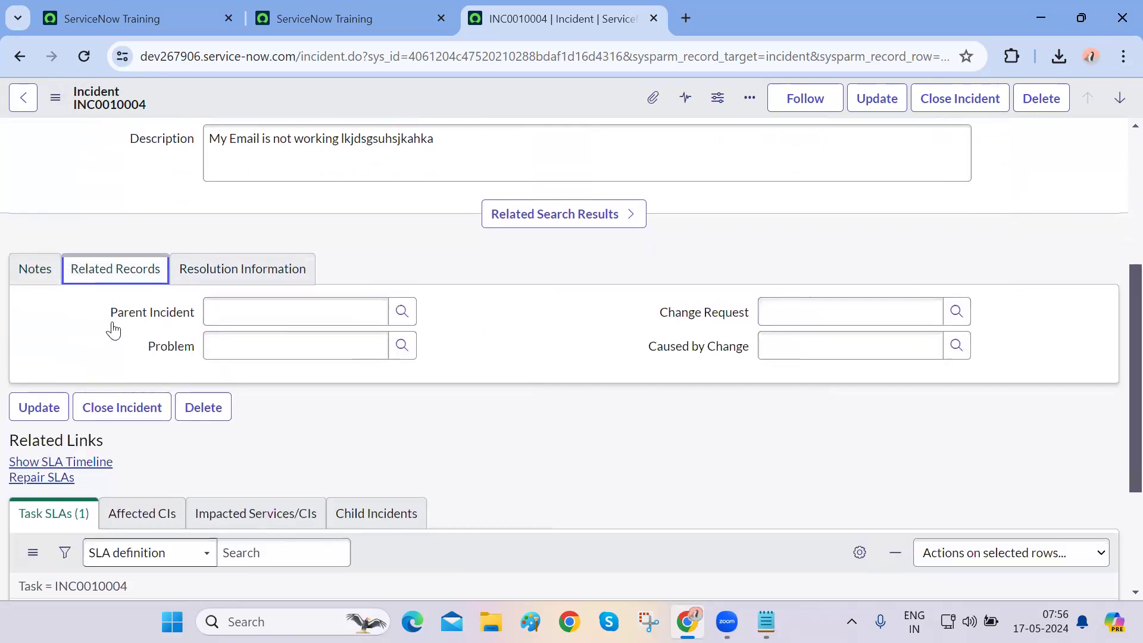
drag(103, 316, 640, 364)
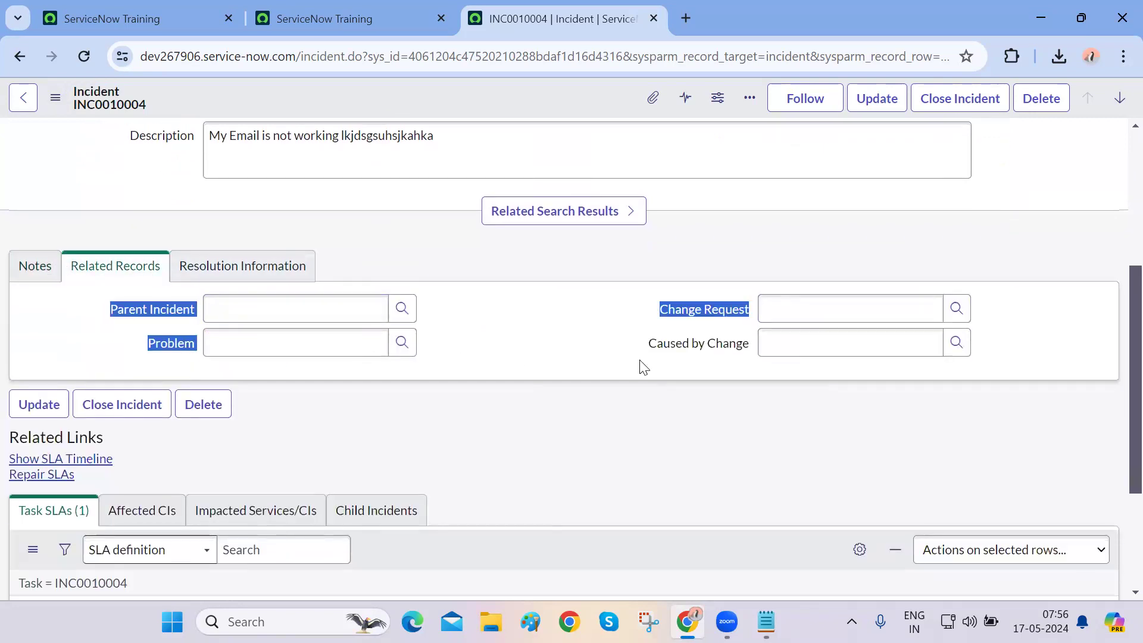
click(560, 410)
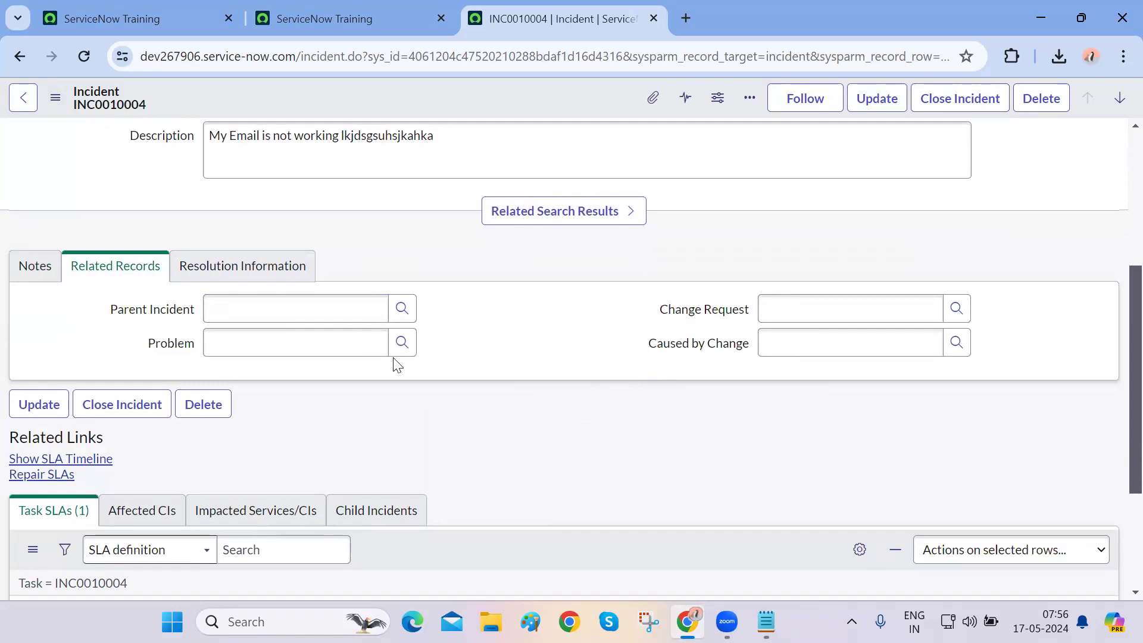
- Show the Resolution Information section of the incident and highlight its fields for review
click(238, 266)
drag(107, 314, 547, 406)
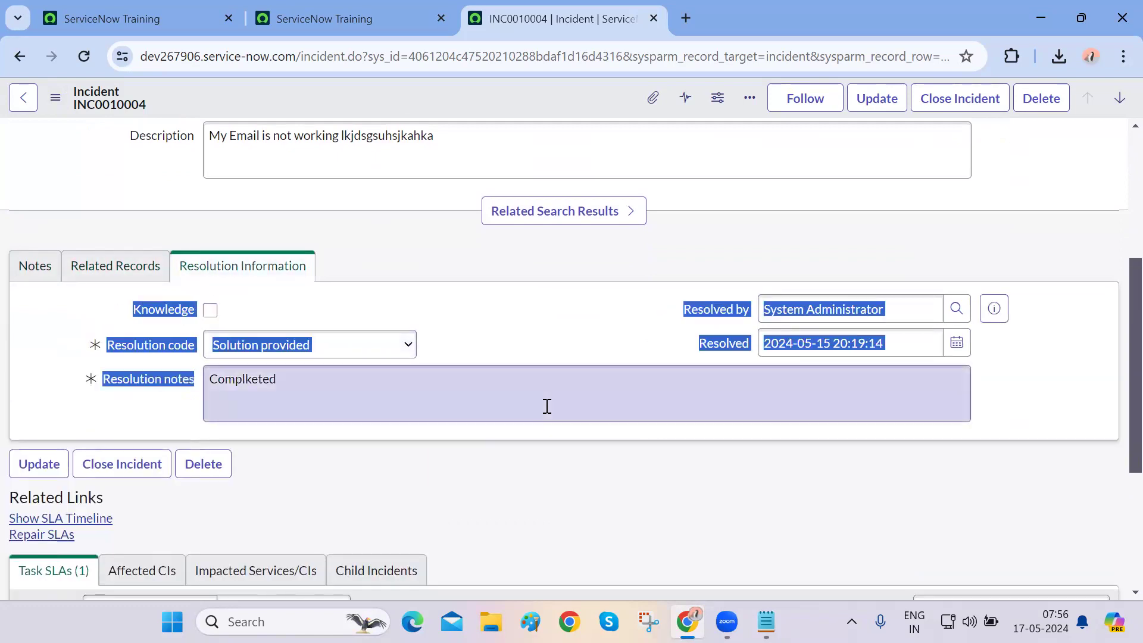
click(528, 254)
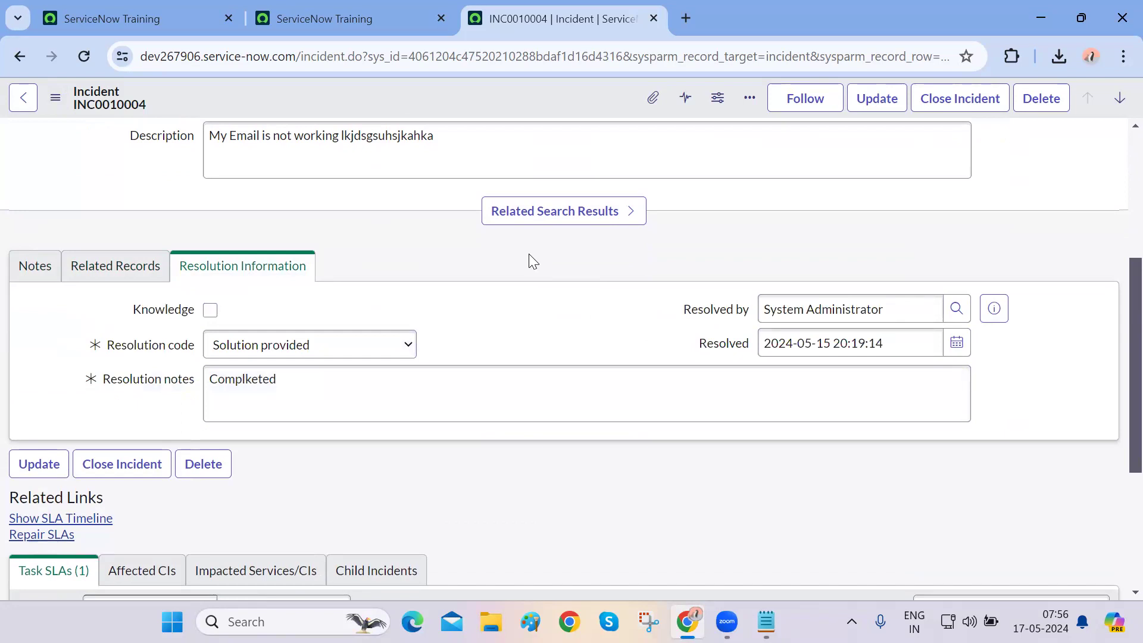
- Return to the incident's main section and inspect the incident.do part of the page address
scroll(528, 253, up, 5)
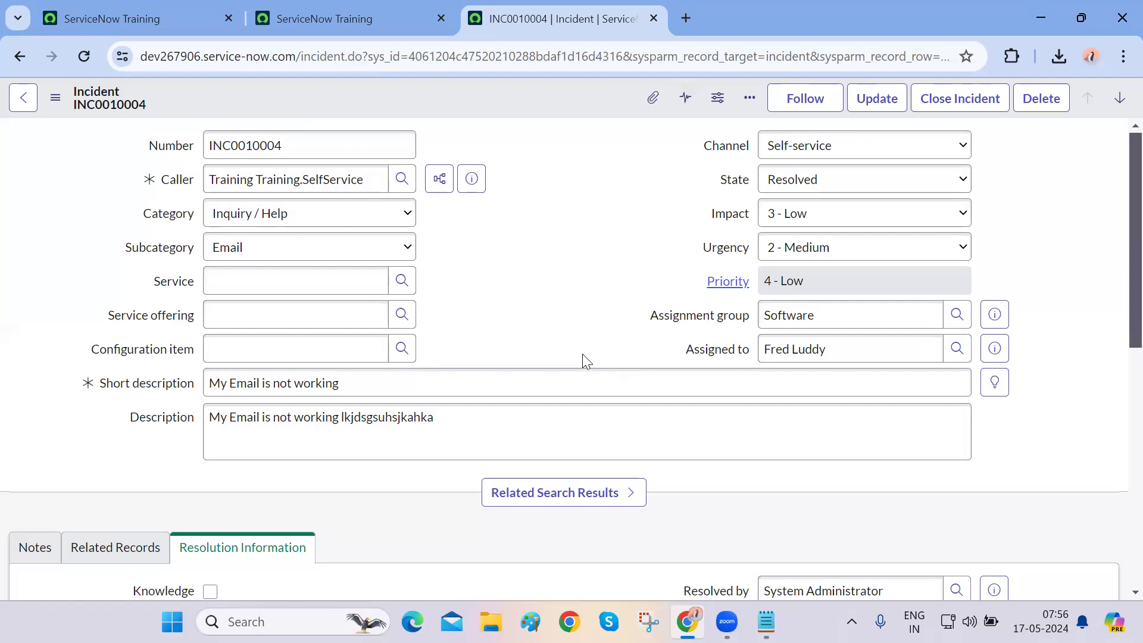
double_click(324, 58)
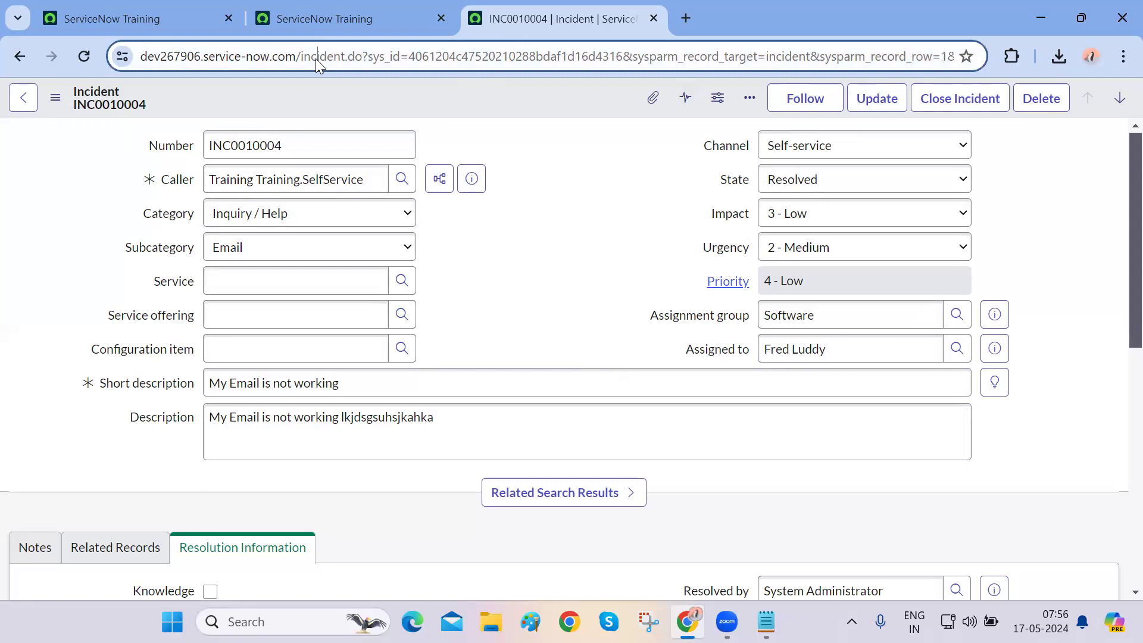
click(520, 269)
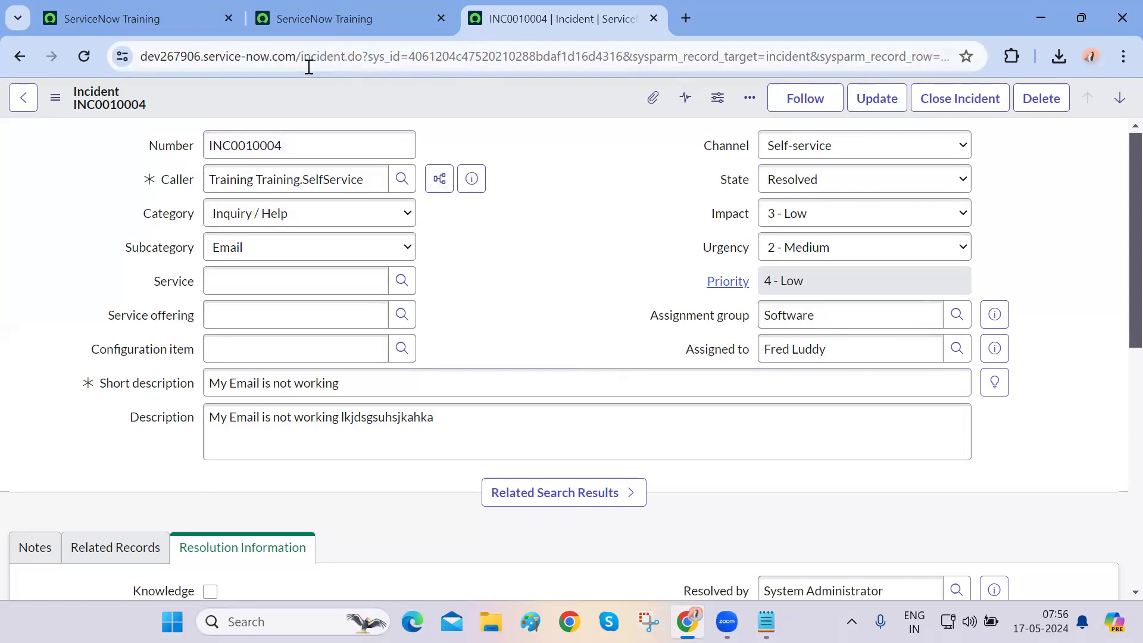
- Highlight the incident number in the form header and examine the incident form's sections
click(54, 102)
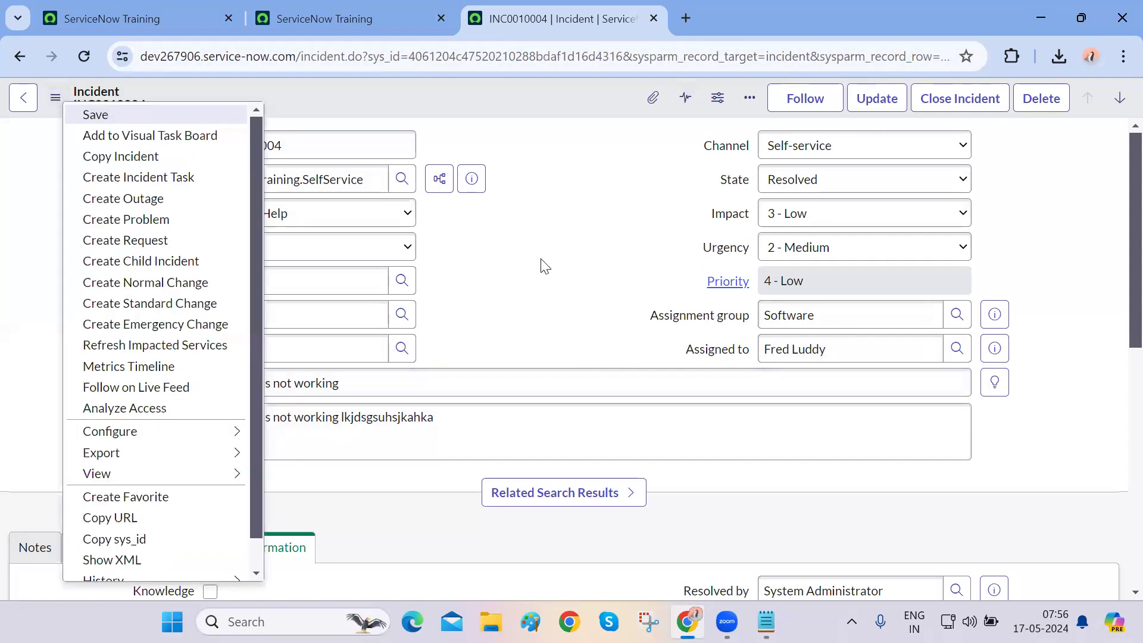
key(Escape)
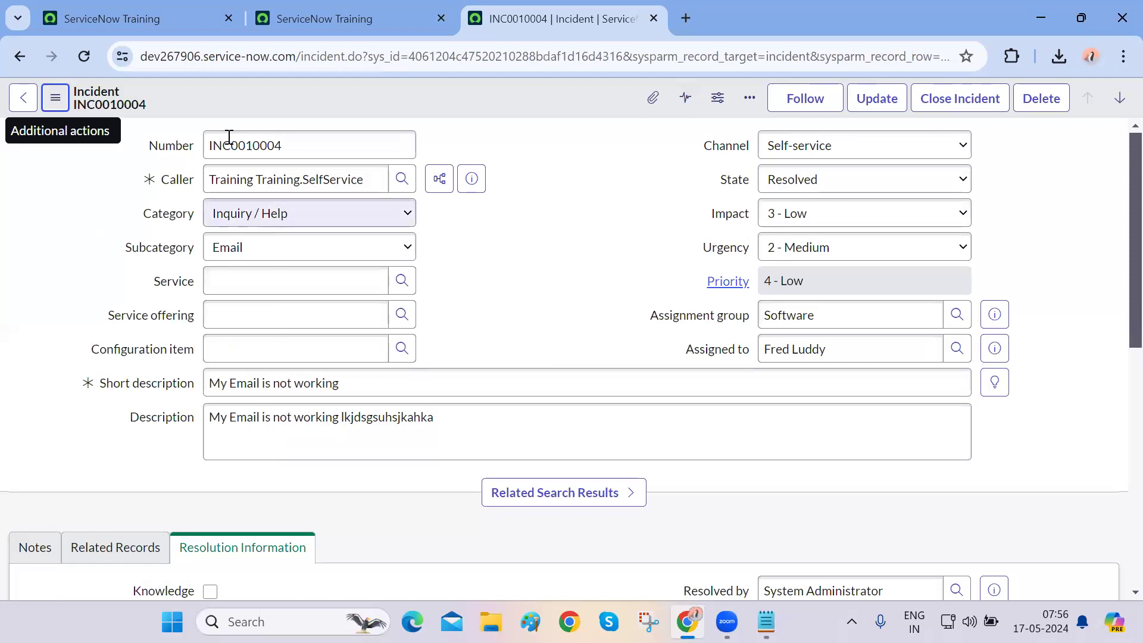
drag(181, 105, 83, 109)
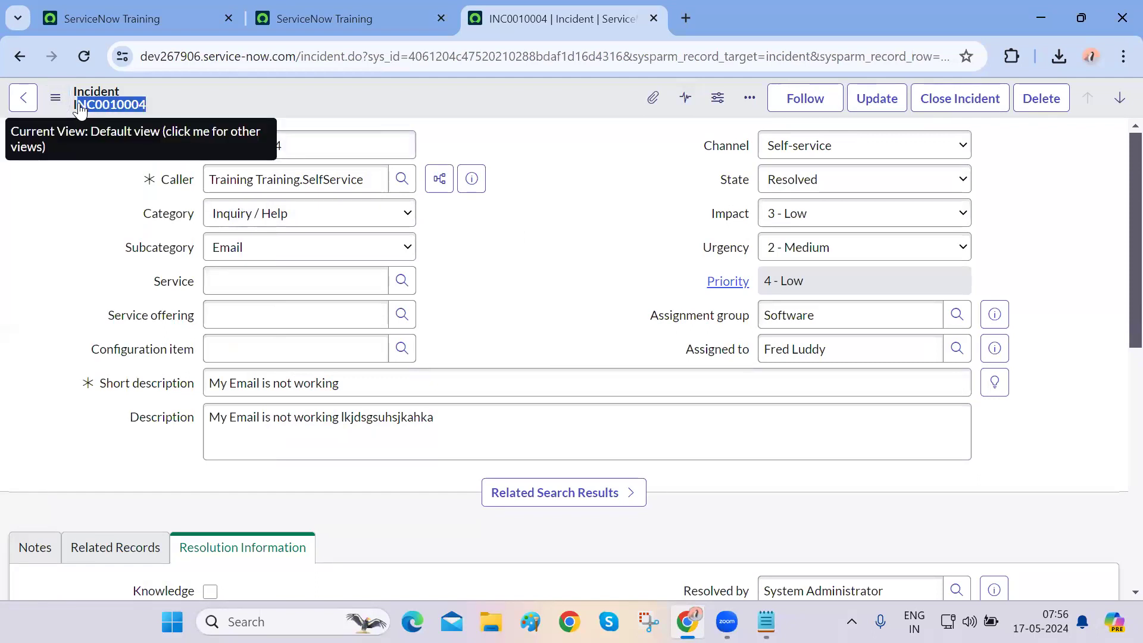
click(613, 311)
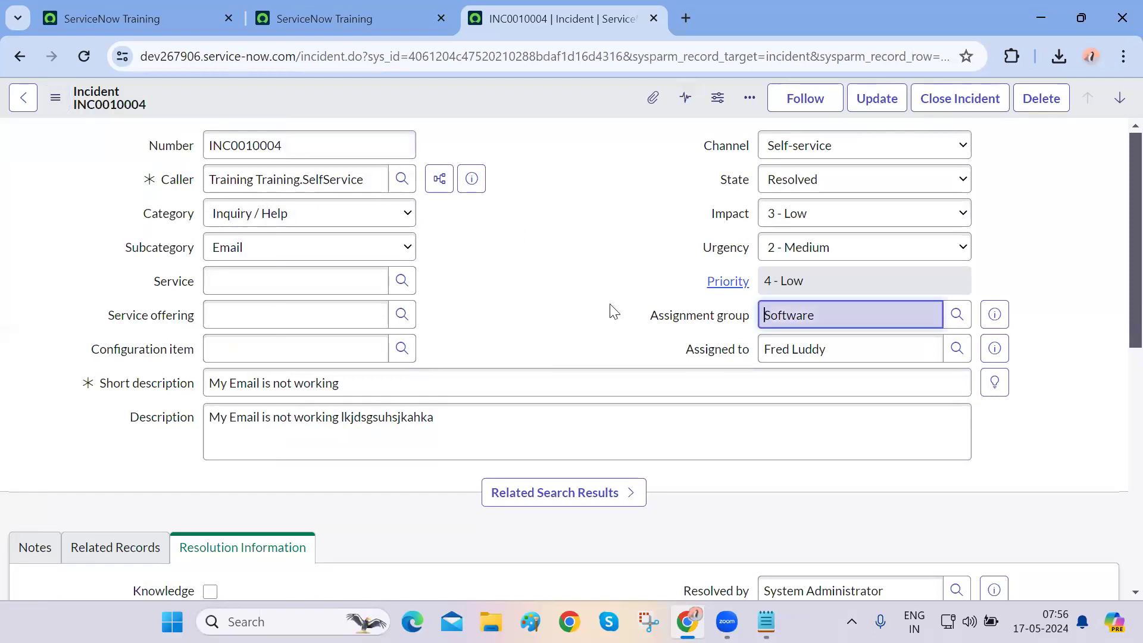
scroll(613, 311, down, 10)
scroll(613, 311, up, 10)
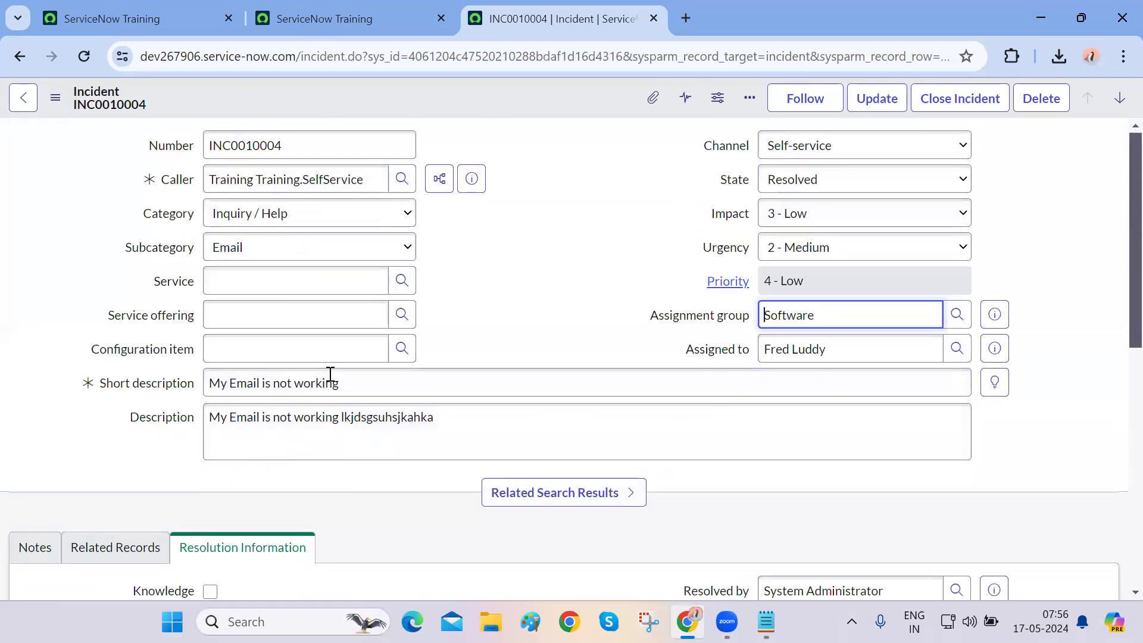
- Switch to the ServiceNow home page and open the sys_user table's list through the navigator filter
click(117, 12)
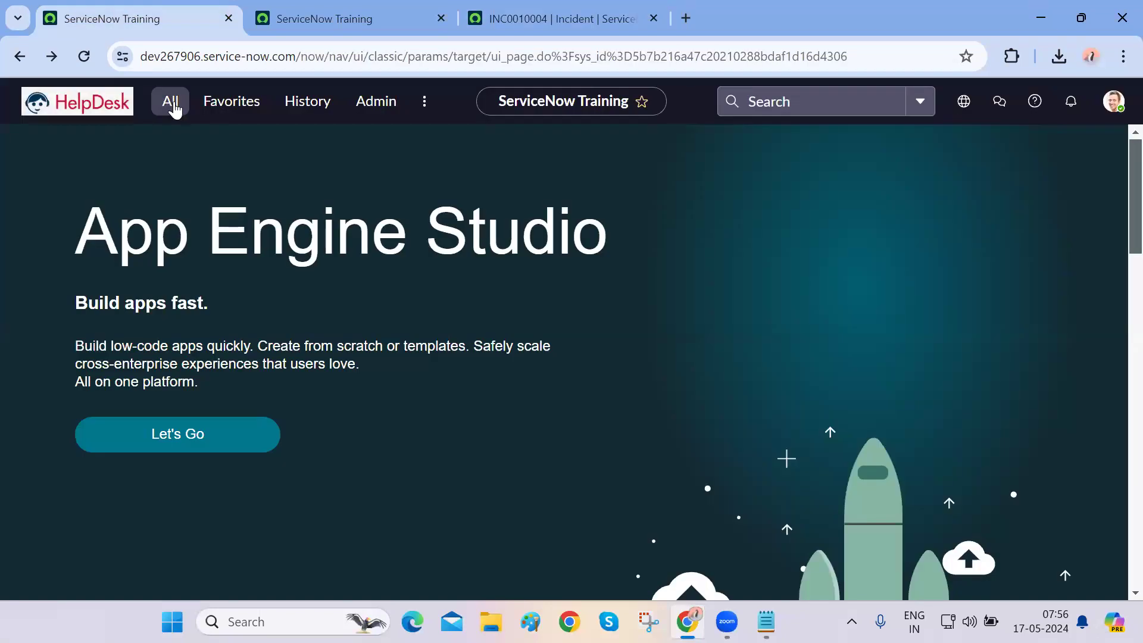
click(170, 101)
text(sys_user.L)
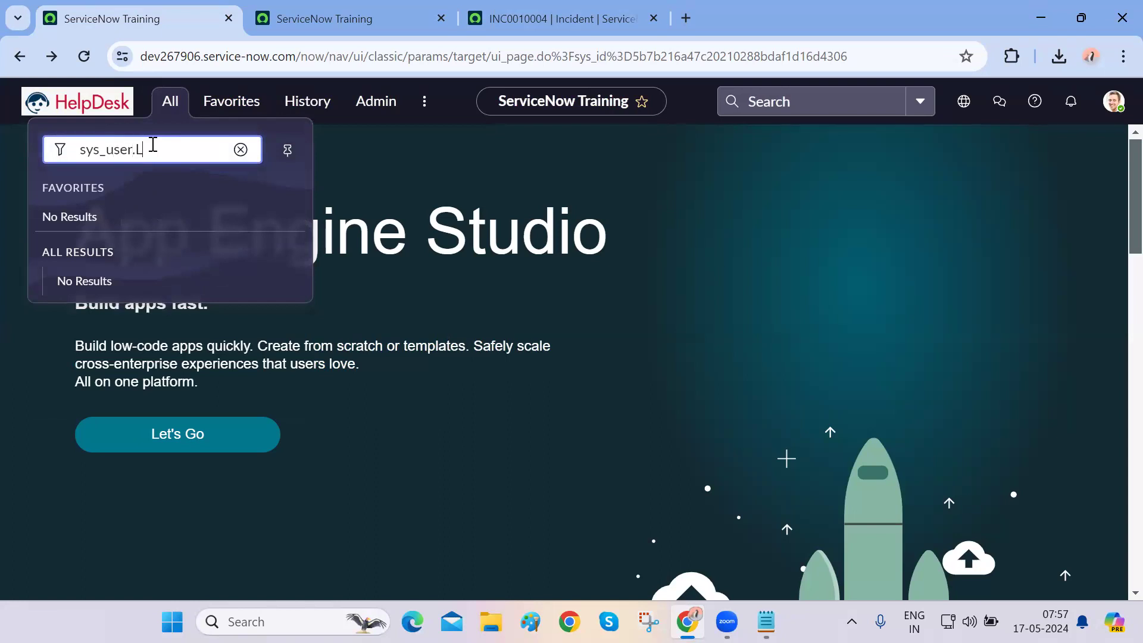
key(Return)
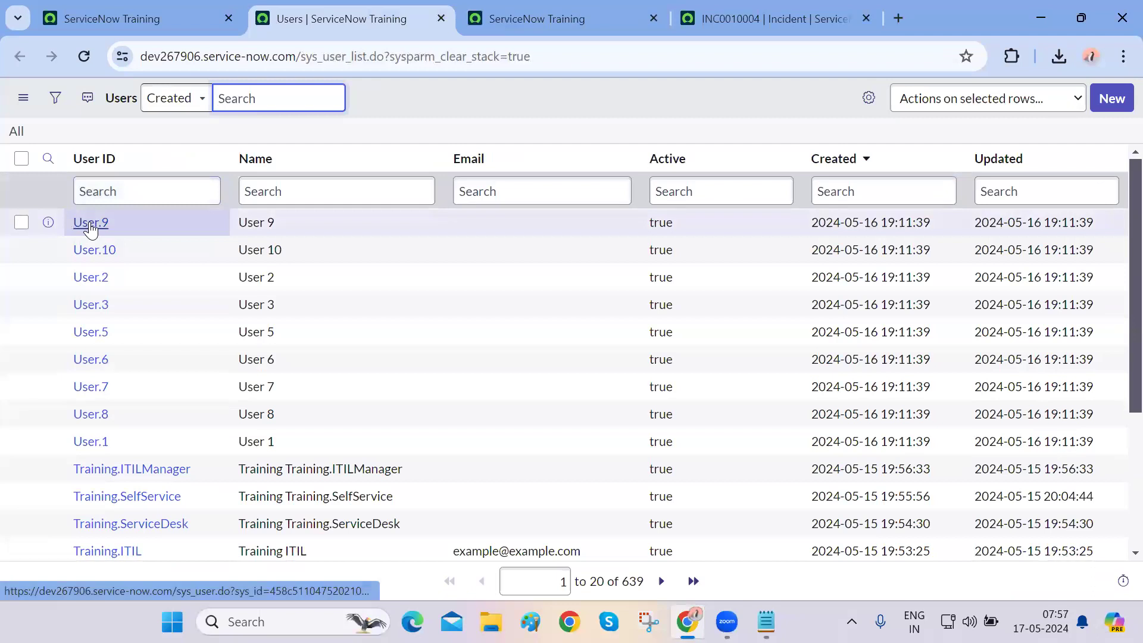
- Open the User.9 record in a separate browser tab and examine its form and header
ctrl+click(90, 225)
key(ctrl+Tab)
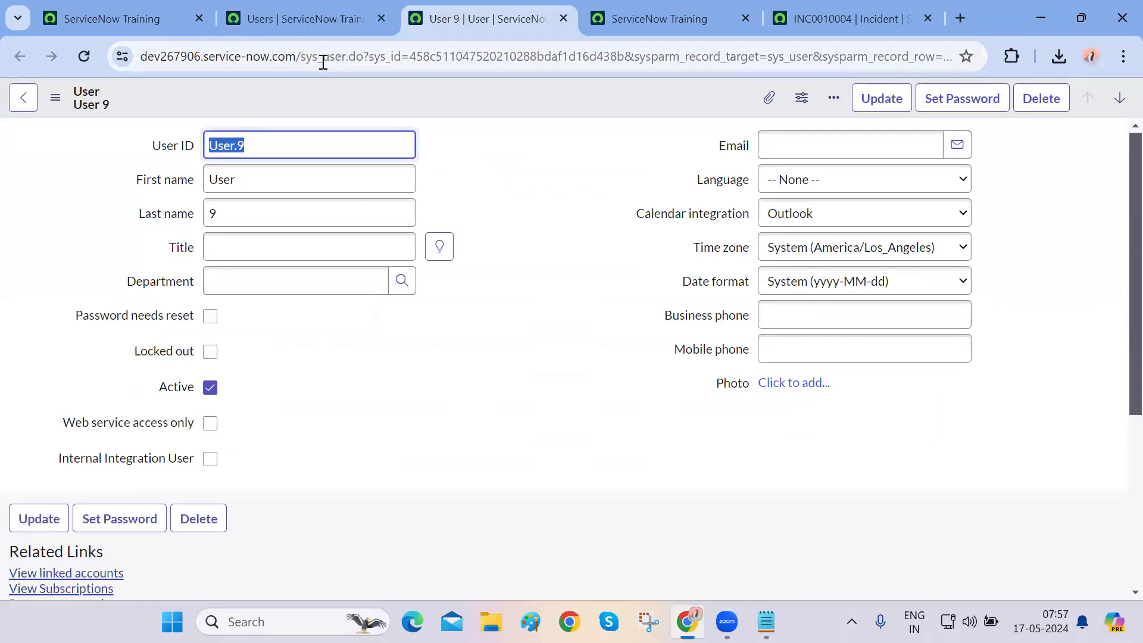
scroll(440, 406, down, 5)
scroll(440, 406, up, 5)
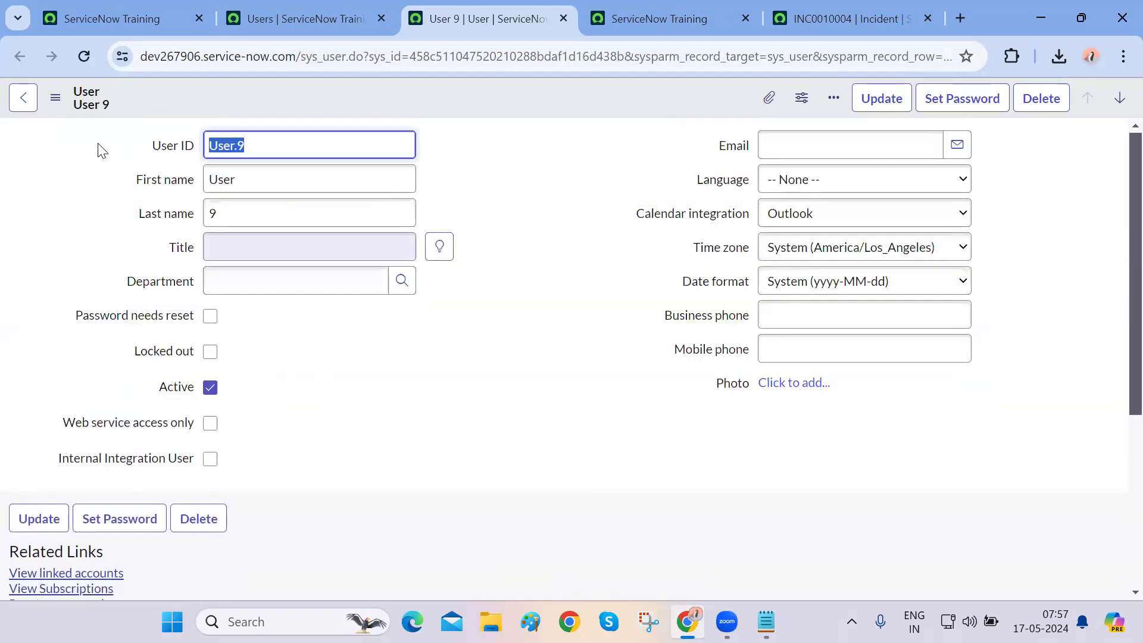
drag(108, 88, 185, 141)
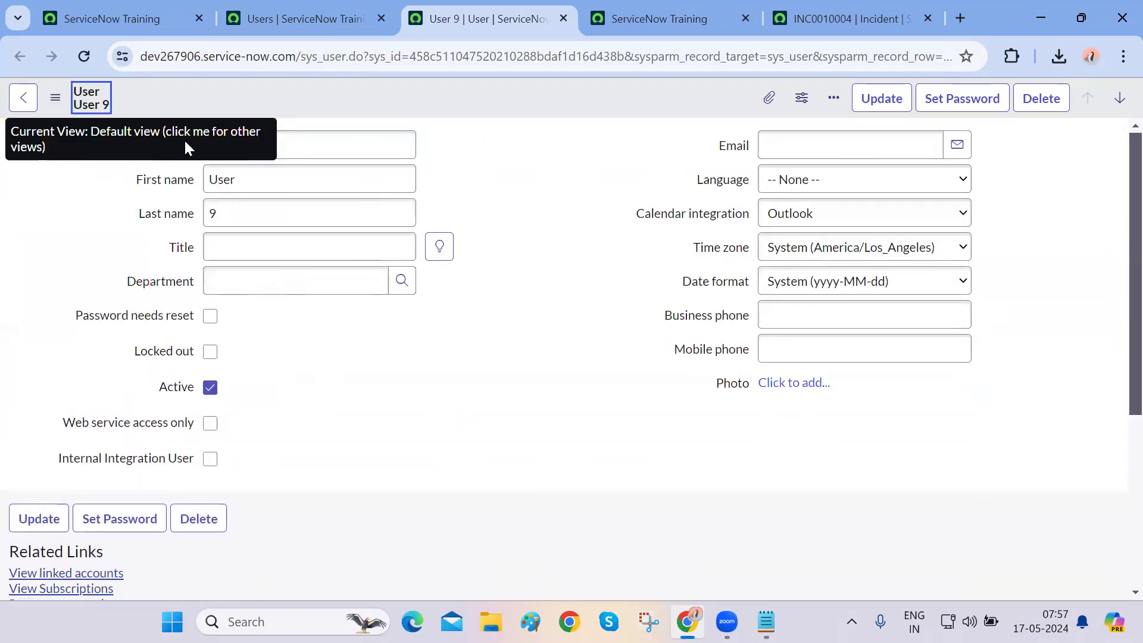
scroll(418, 441, down, 5)
scroll(421, 445, up, 5)
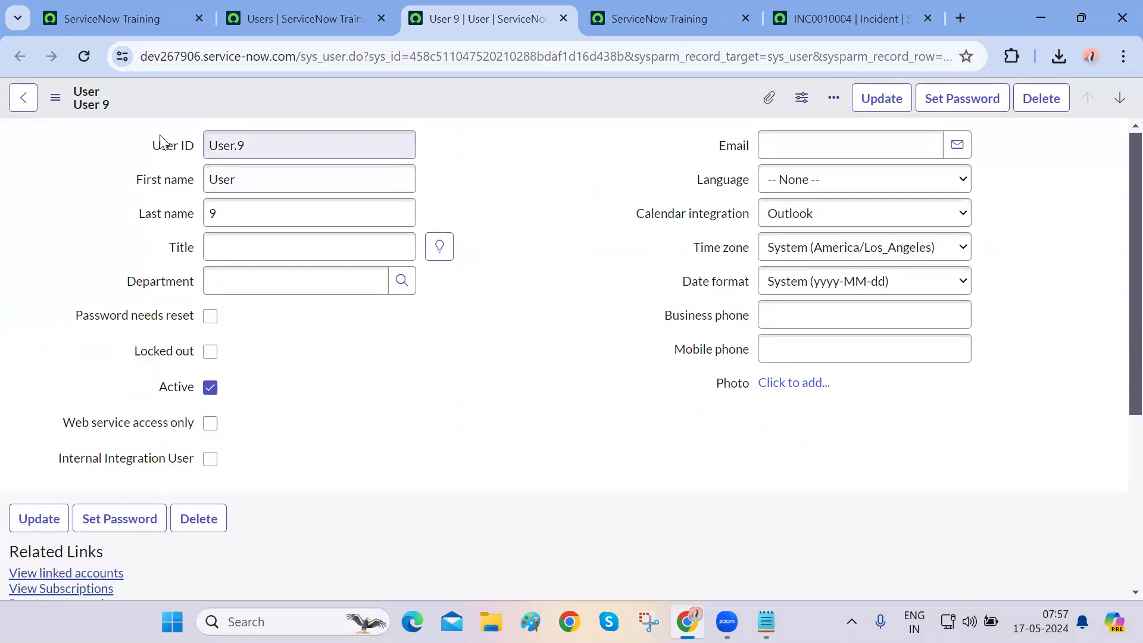
- Highlight the fields of the user form for review and close the record's browser tab
drag(150, 145, 421, 370)
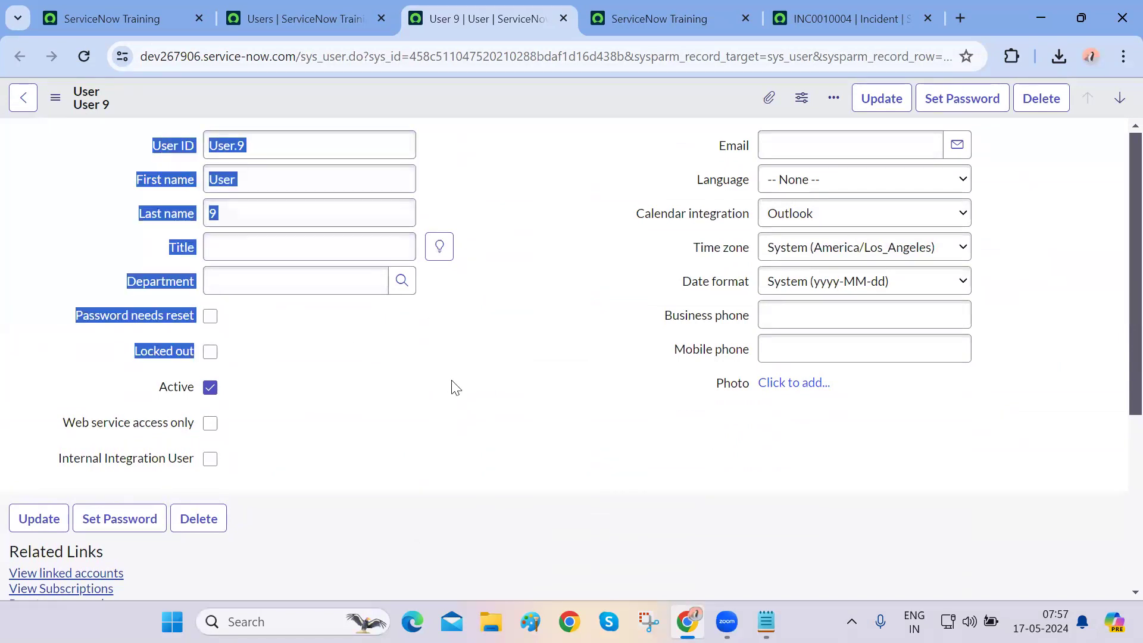
click(455, 455)
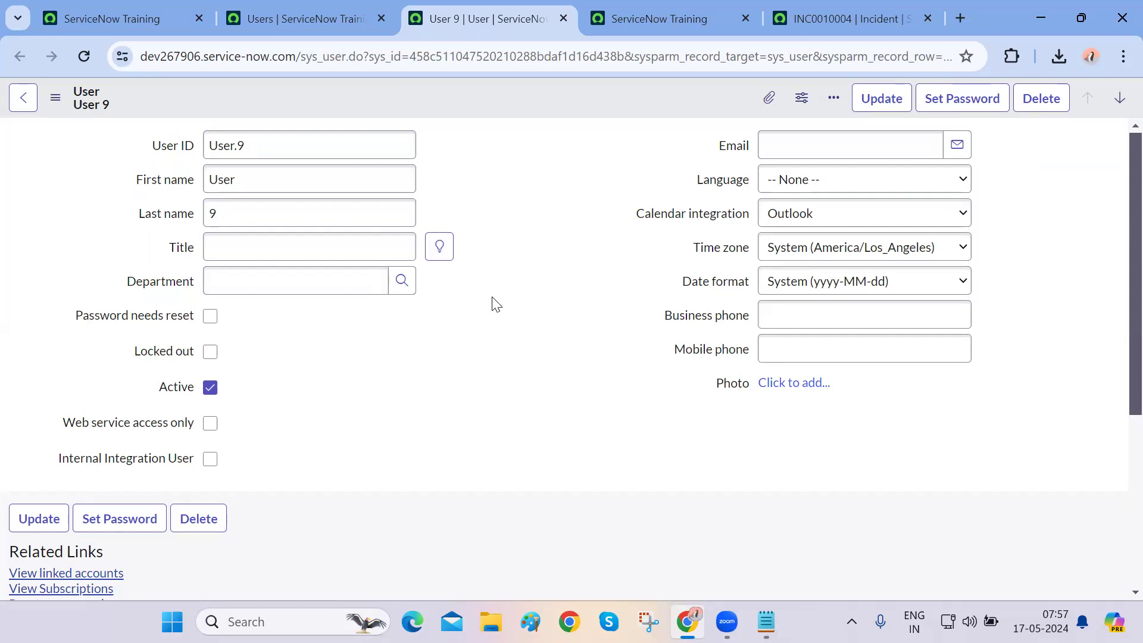
click(209, 423)
key(ctrl+w)
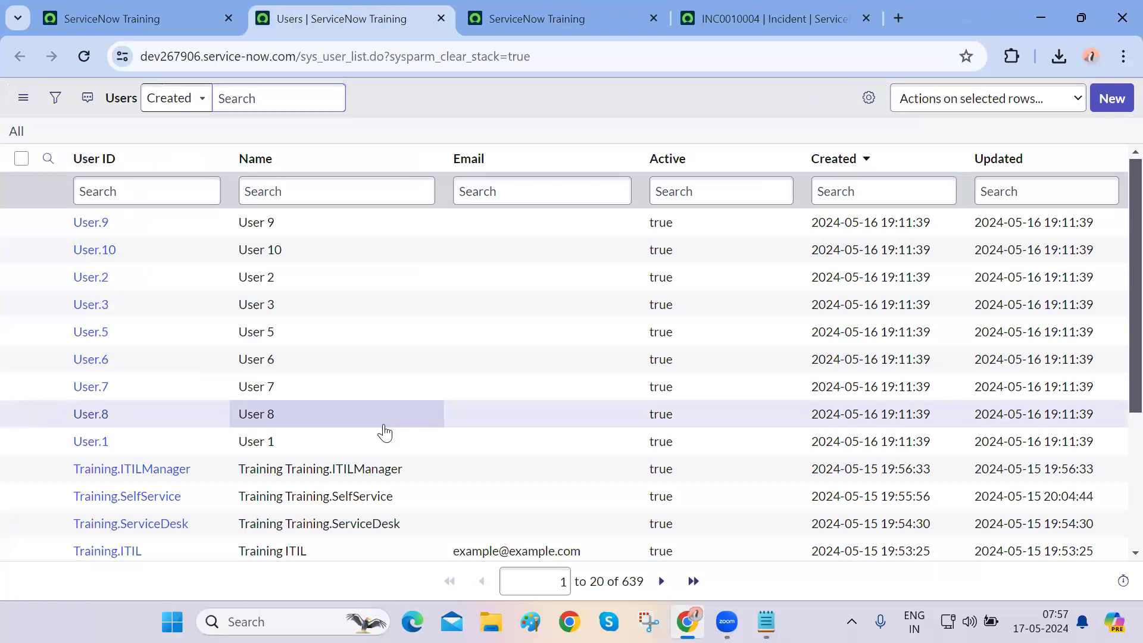
- Return to the INC0010004 incident form and highlight the fields of its main section for review
key(ctrl+Tab)
scroll(323, 494, up, 1)
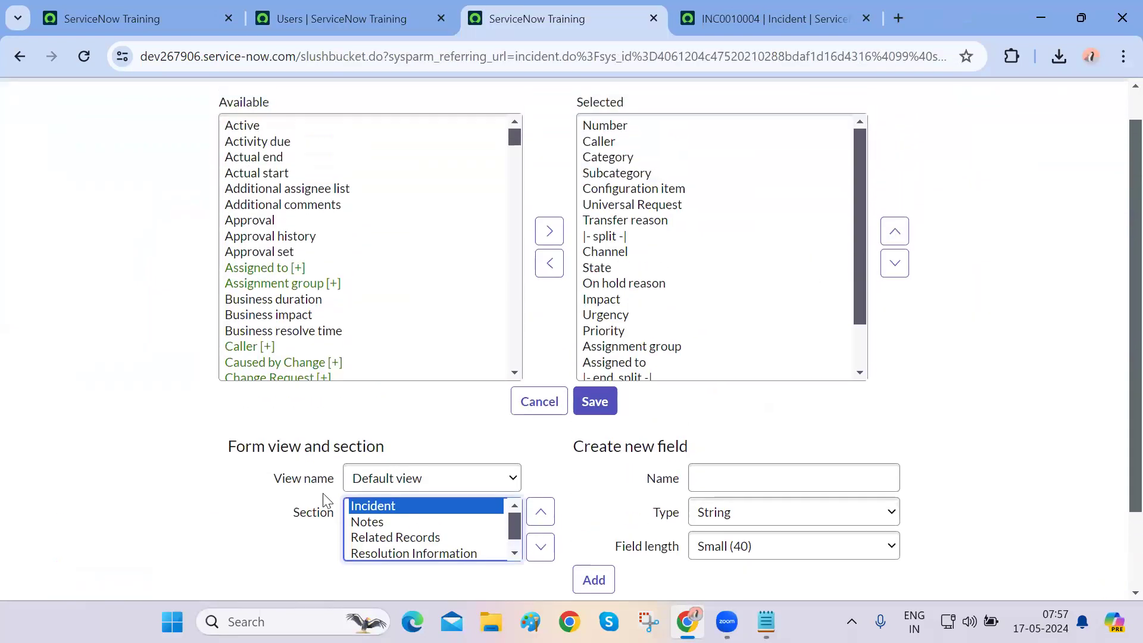
key(ctrl+Tab)
scroll(323, 493, down, 3)
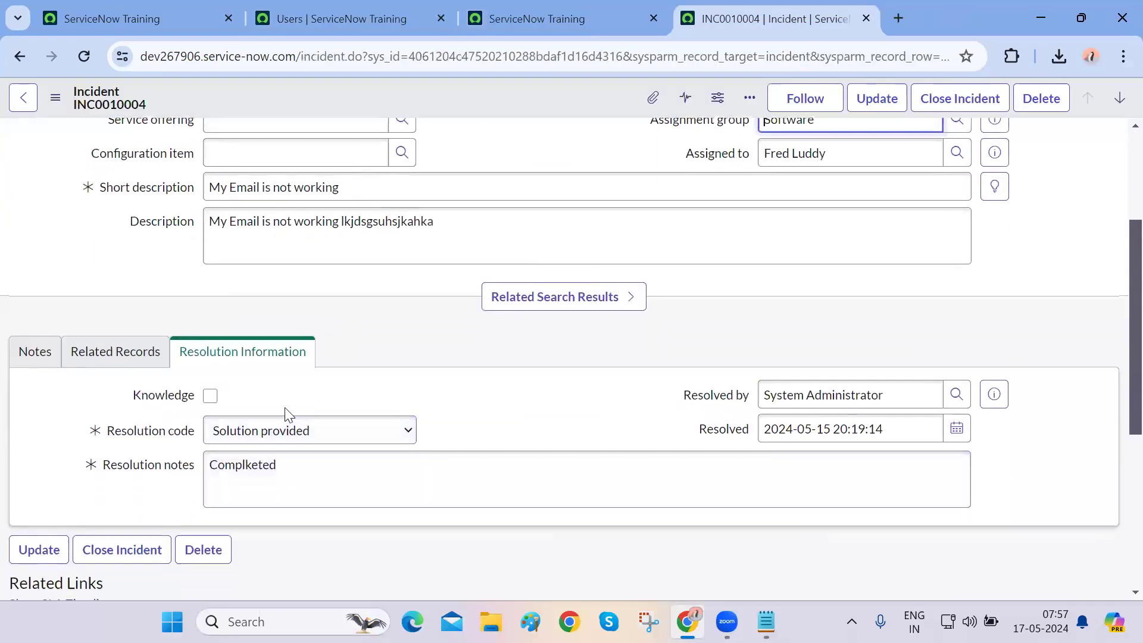
scroll(285, 411, up, 3)
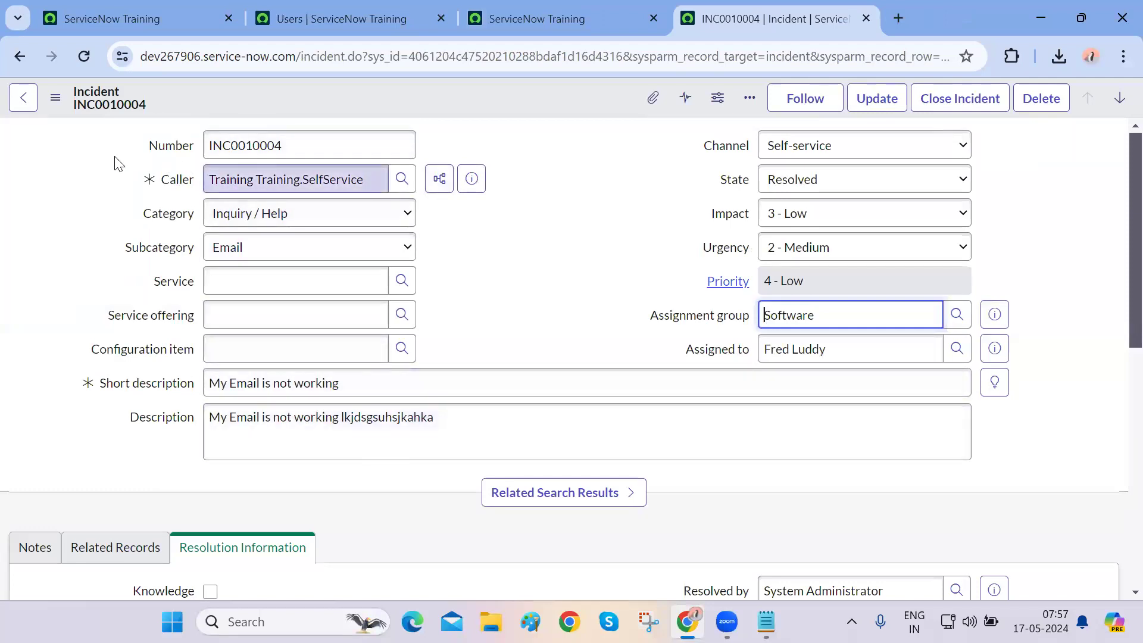
drag(115, 160, 1023, 444)
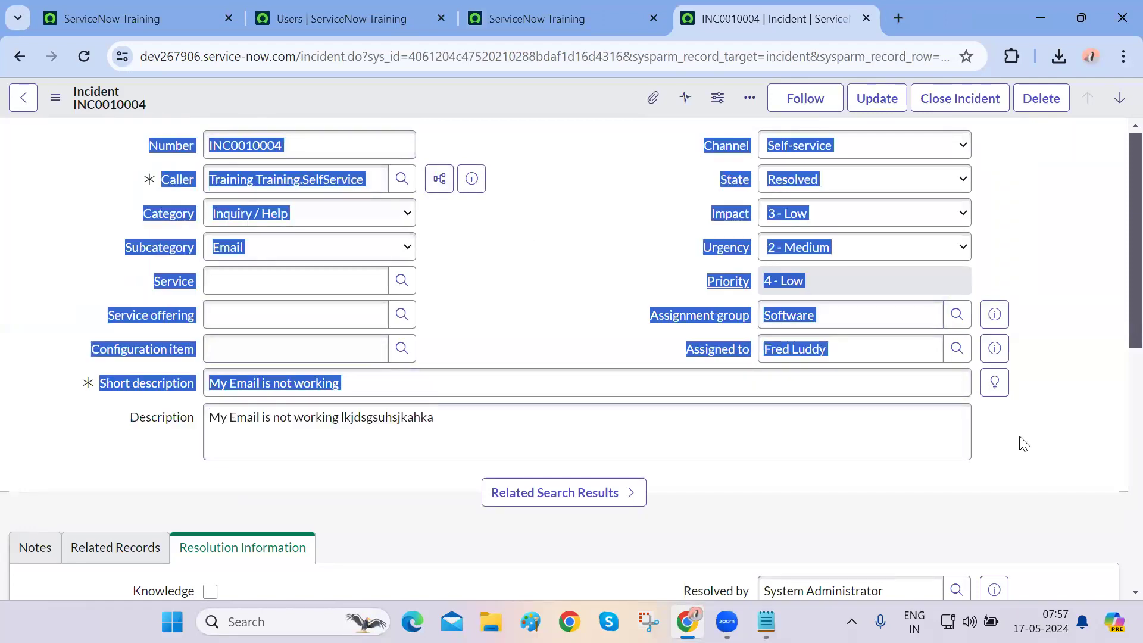
- Highlight the fields in the incident's Resolution Information section, then clear the highlight
scroll(191, 441, down, 2)
scroll(115, 448, down, 1)
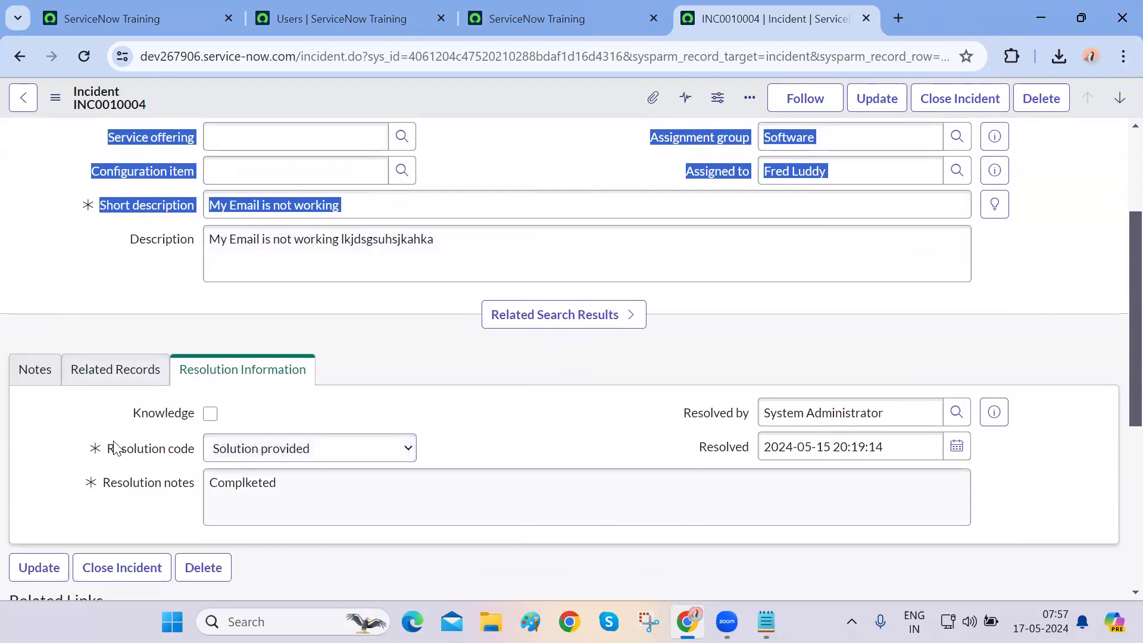
drag(109, 416, 367, 504)
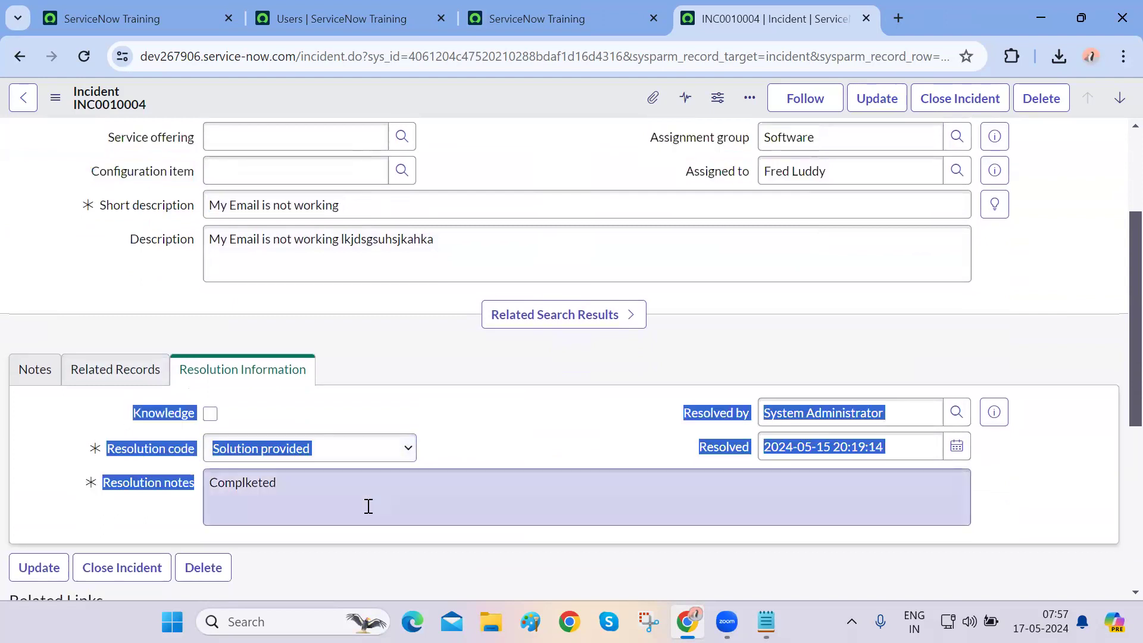
click(459, 344)
- Return to the incident's Form Layout page and save the layout of the Incident section in the Default view
click(536, 20)
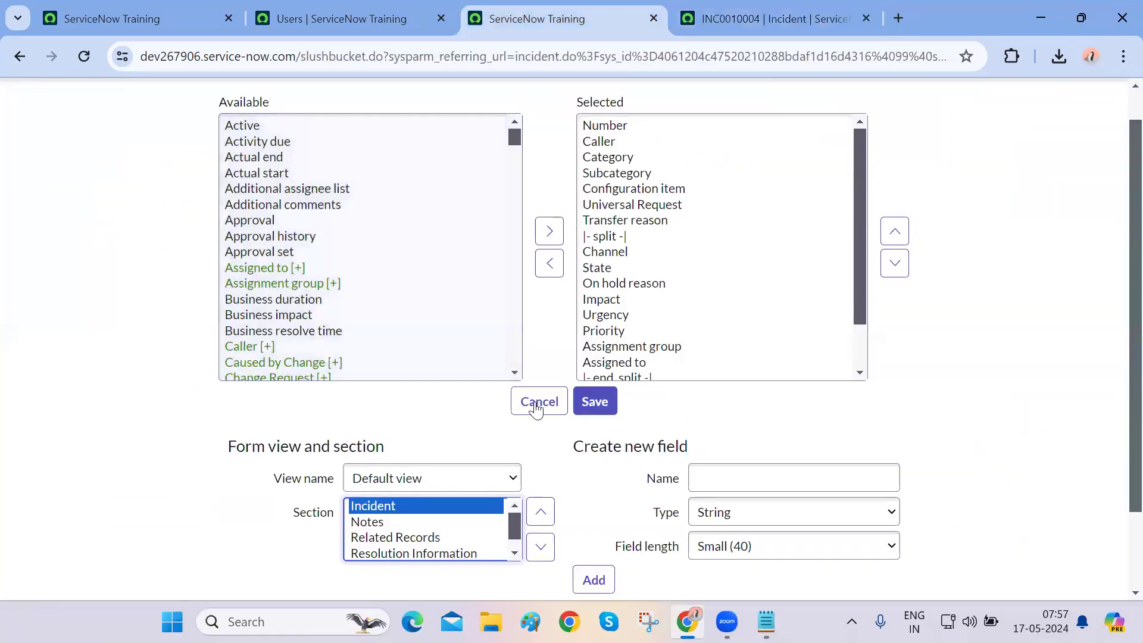
click(611, 220)
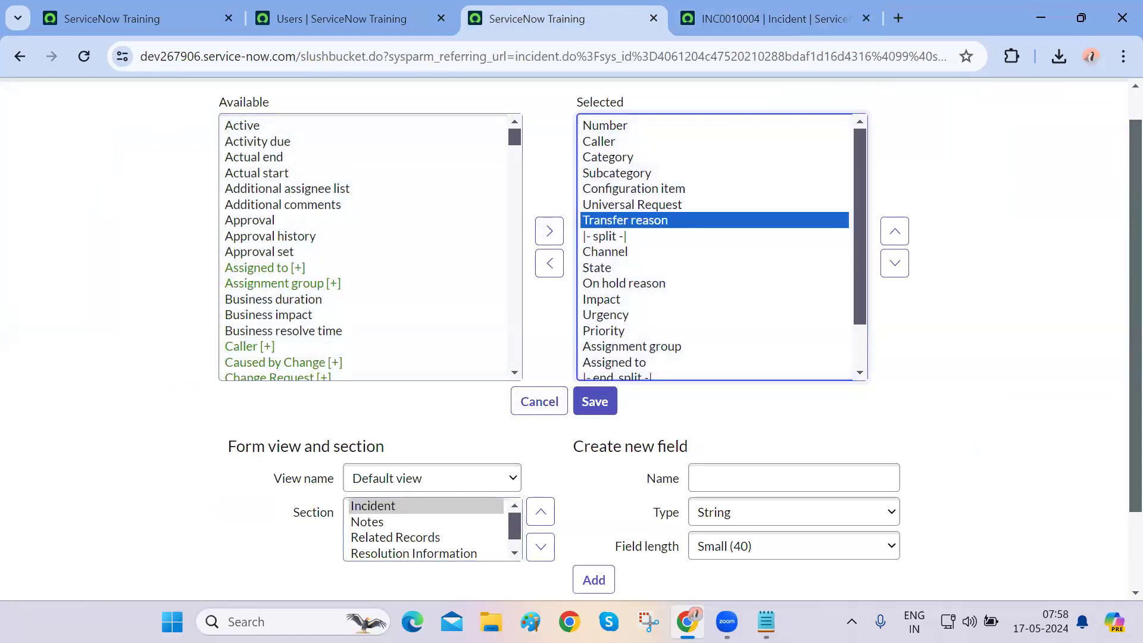
click(766, 621)
click(766, 621)
scroll(423, 421, down, 2)
click(281, 494)
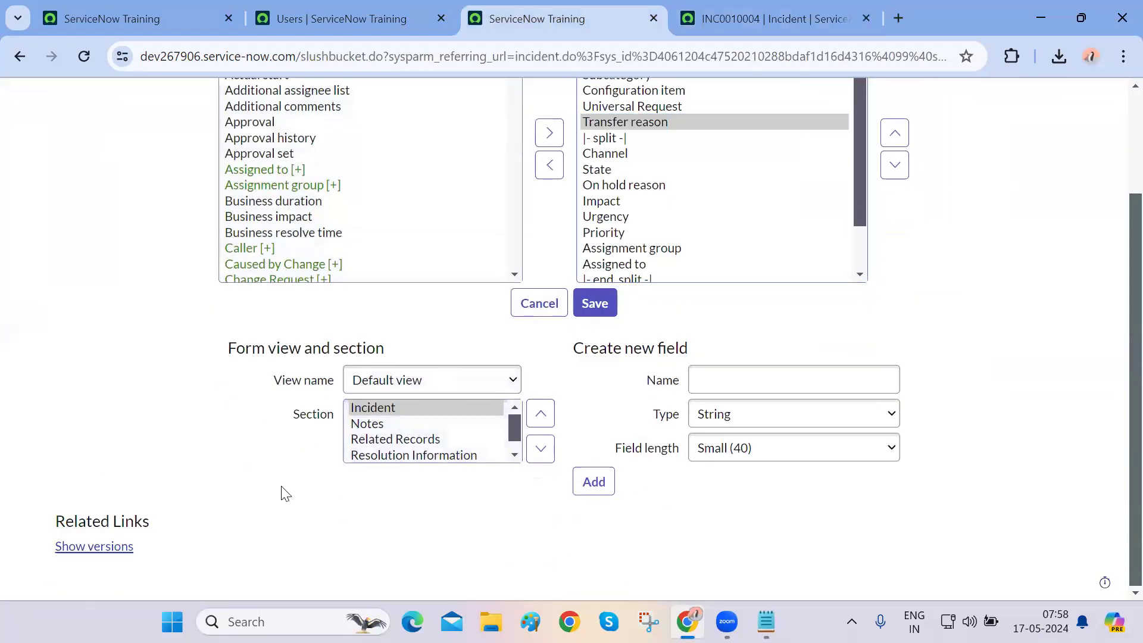
click(360, 409)
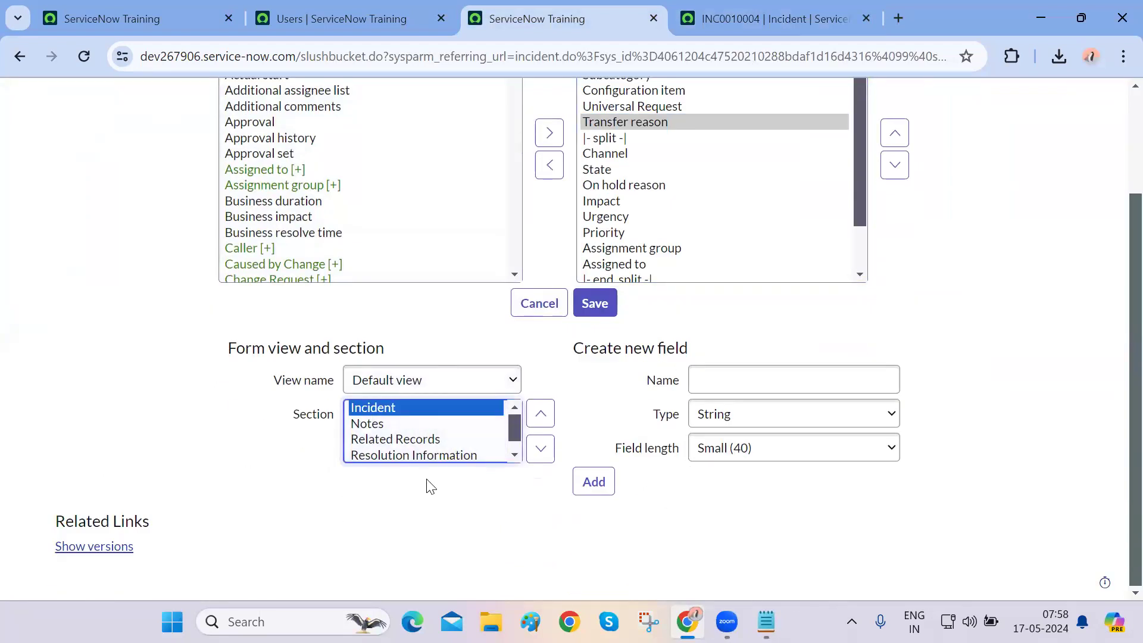
click(435, 491)
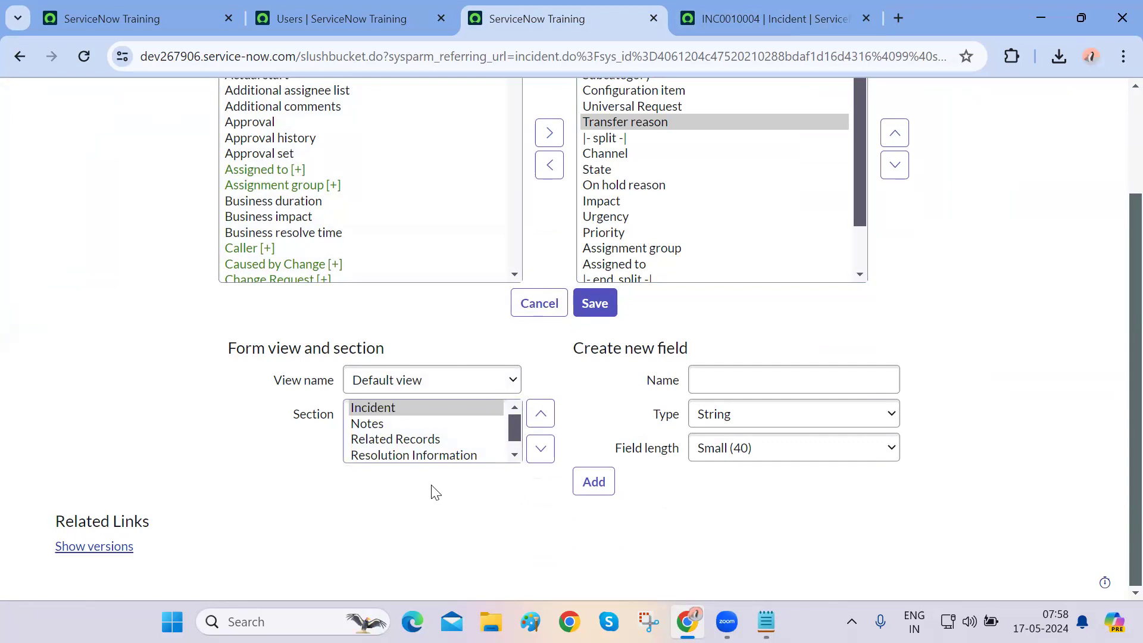
scroll(431, 488, up, 3)
click(595, 438)
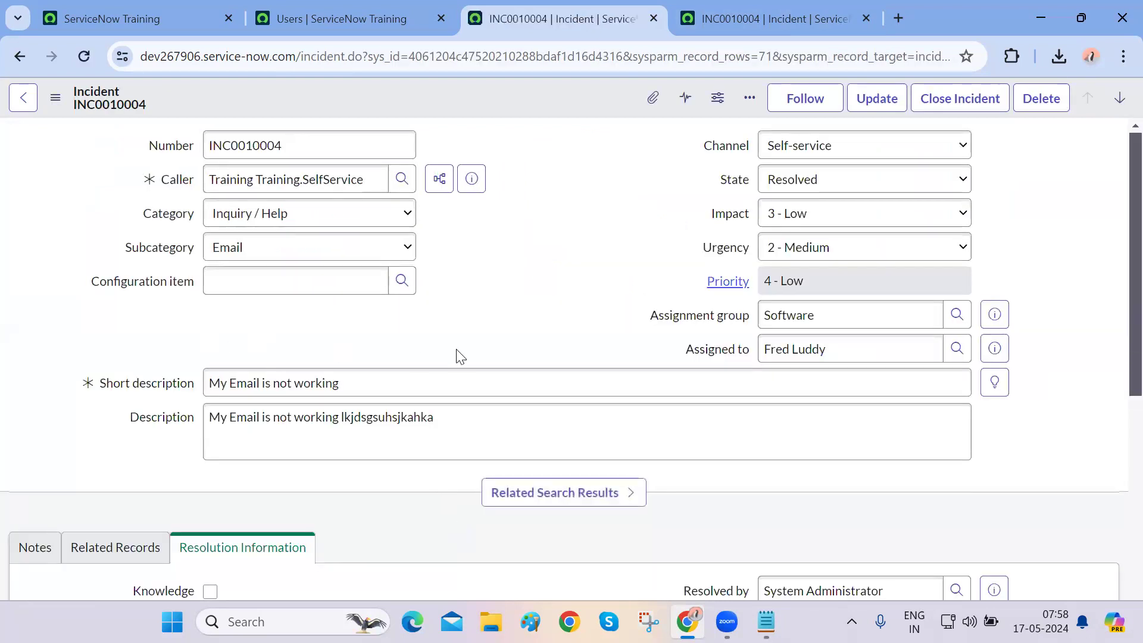
- Compare the updated incident form with the unrefreshed copy, highlighting the copy's Service and Service offering fields
double_click(461, 348)
click(465, 355)
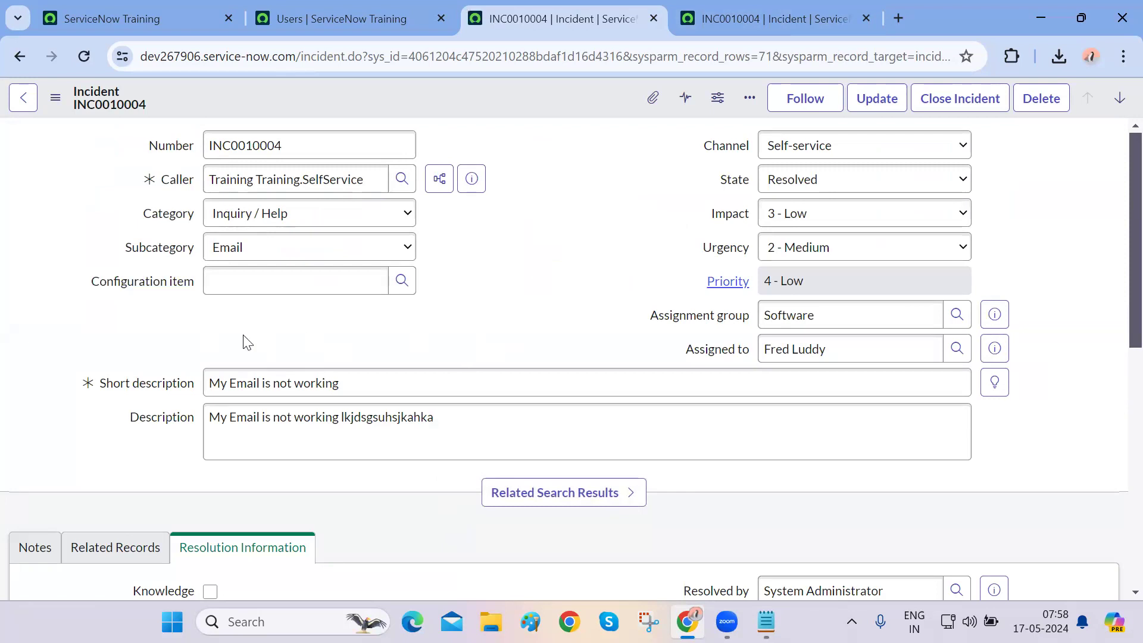
key(ctrl+Tab)
scroll(179, 327, up, 3)
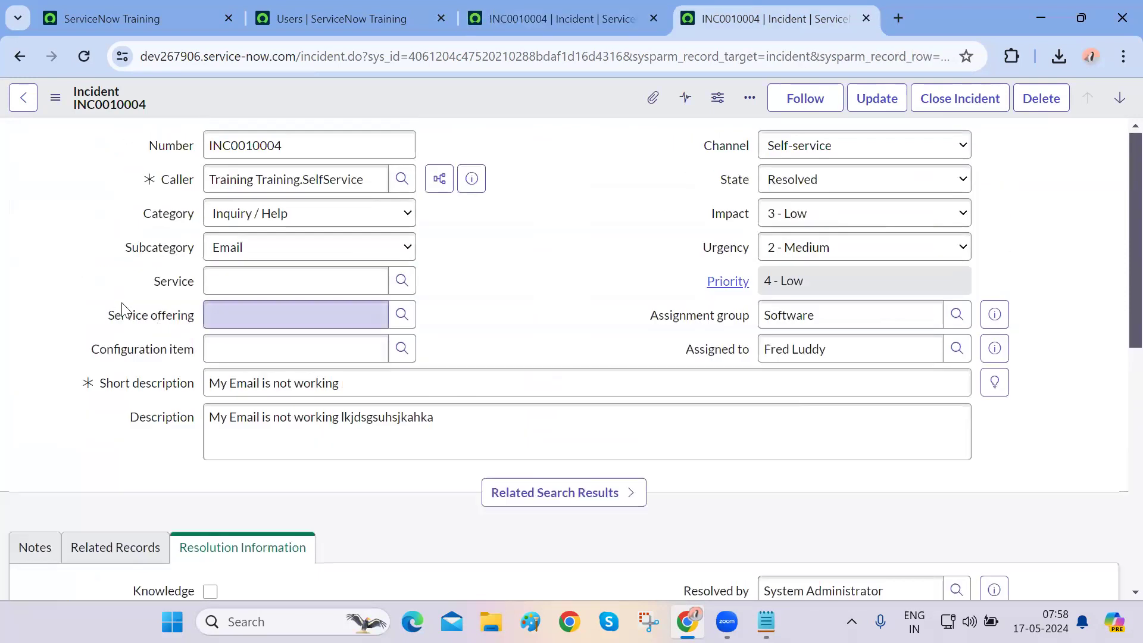
drag(125, 275, 194, 326)
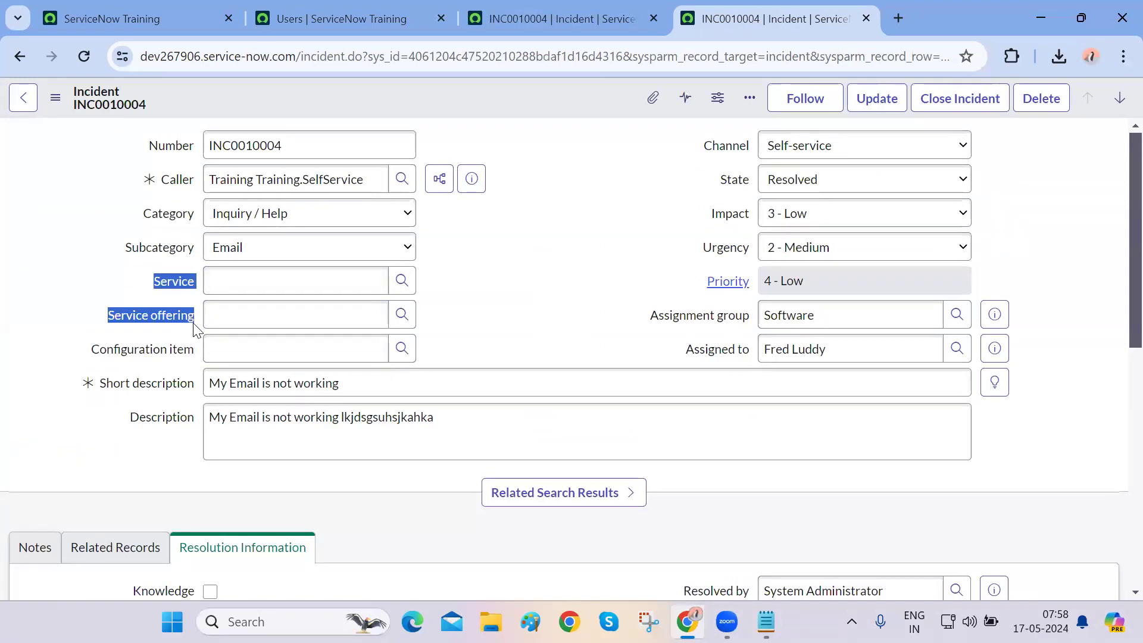
key(ctrl+shift+Tab)
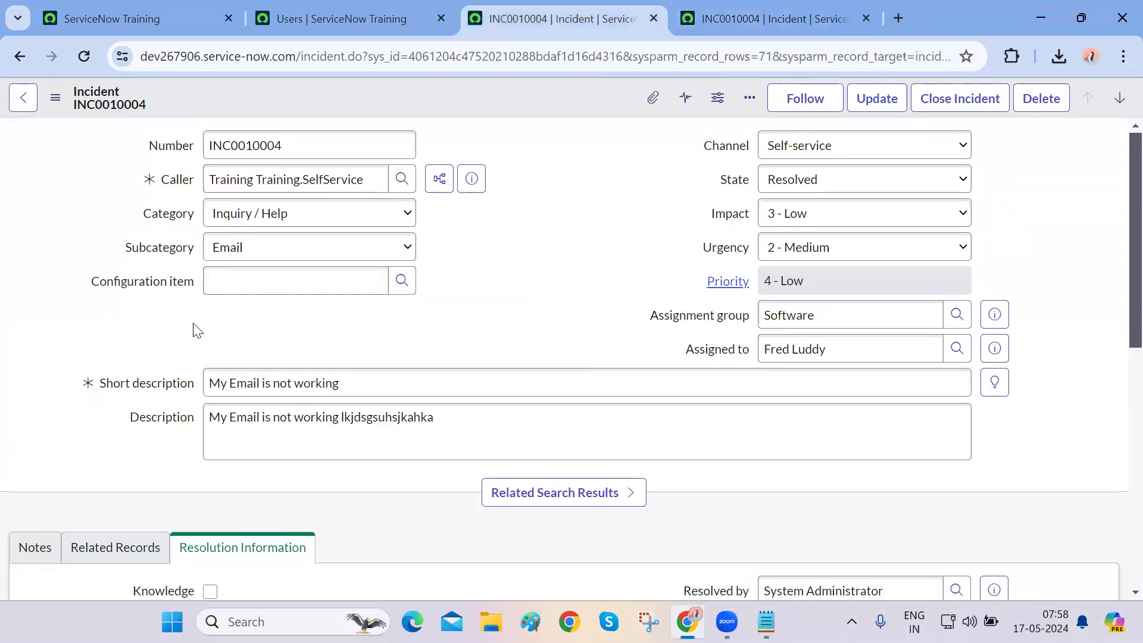
key(ctrl+Tab)
click(6, 368)
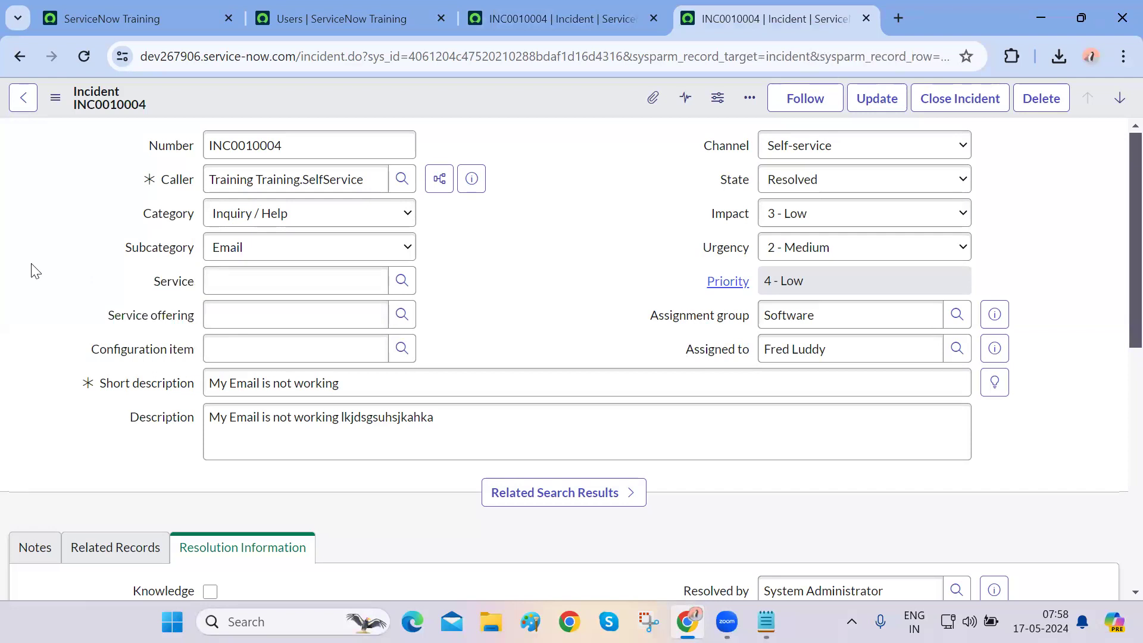
- Reload the unrefreshed incident form and inspect the area below the Configuration item field
click(84, 56)
drag(135, 306, 443, 343)
click(444, 343)
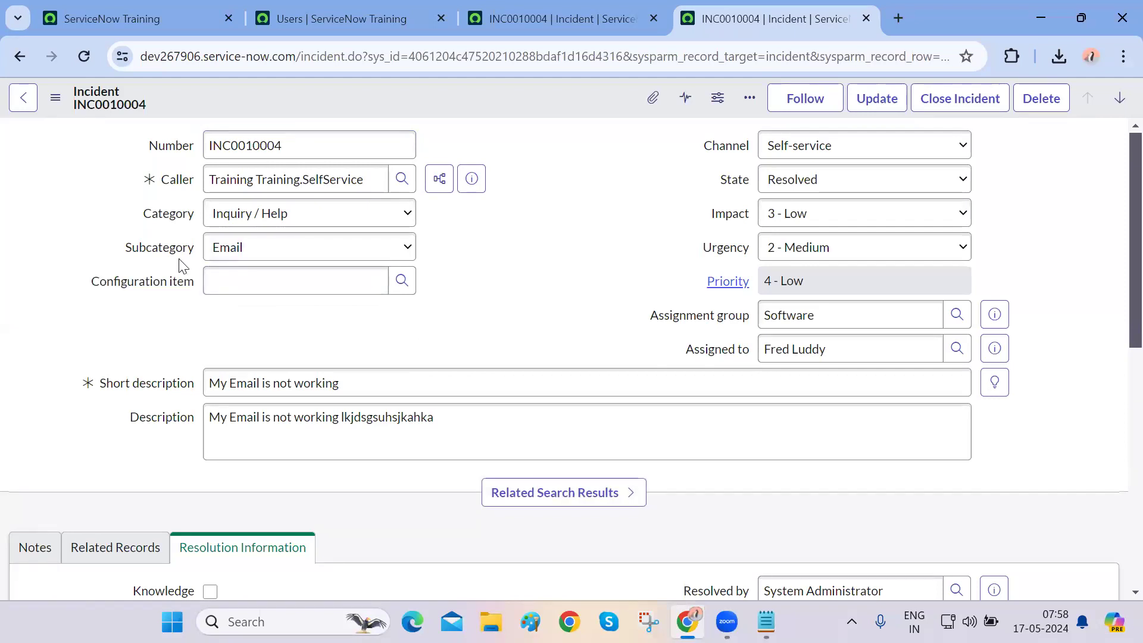
- Open the Form Layout configuration page from the reloaded incident form
click(55, 101)
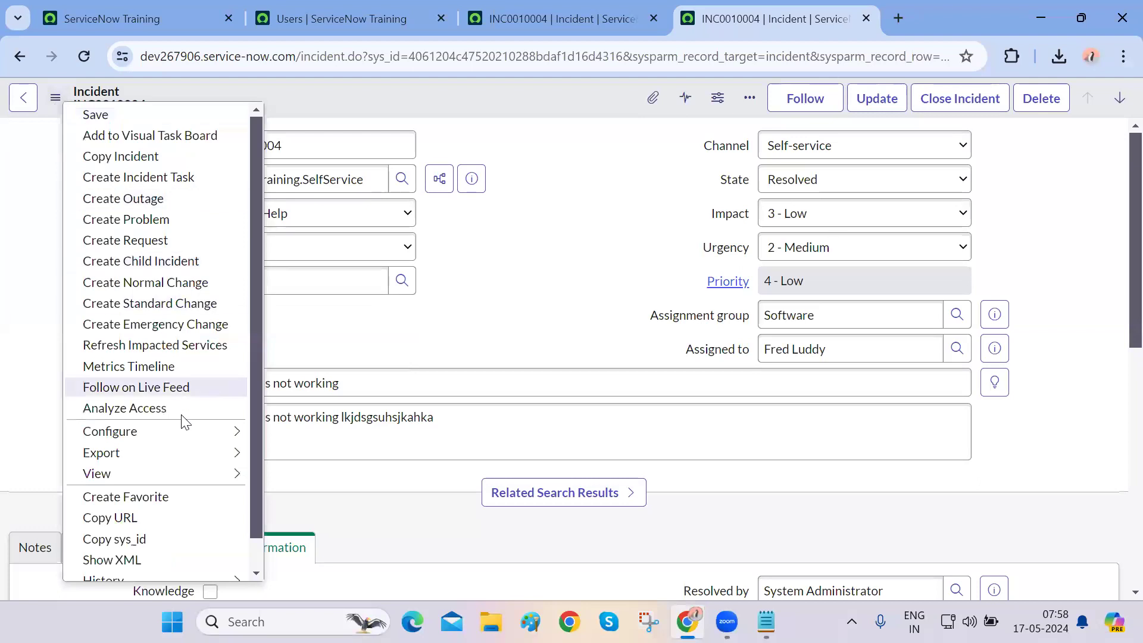
mouse_move(179, 429)
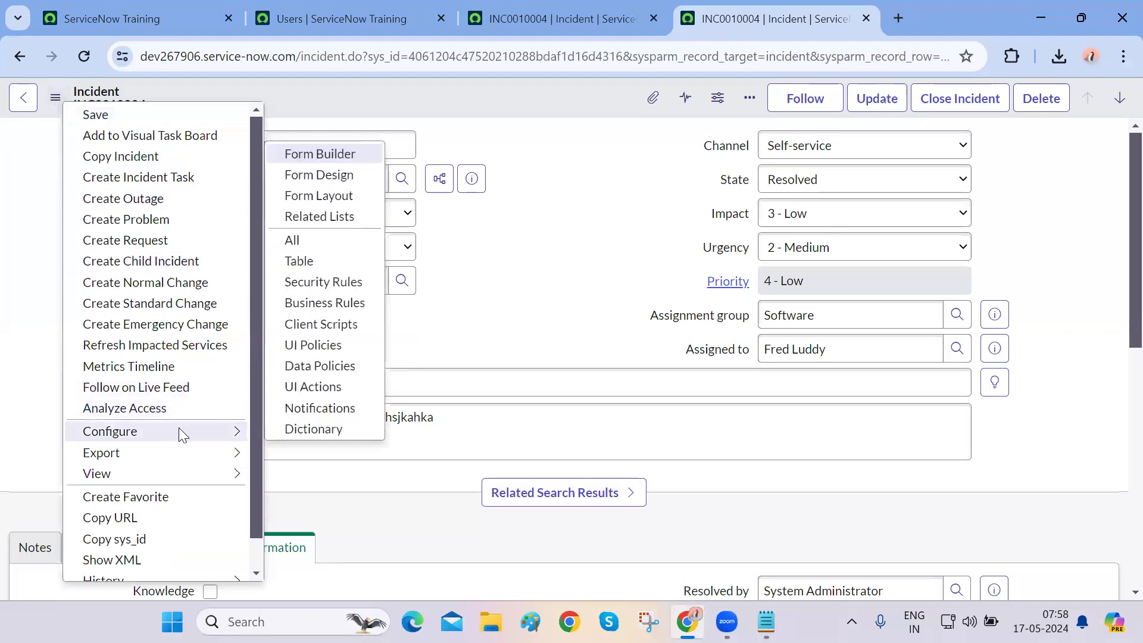
click(319, 197)
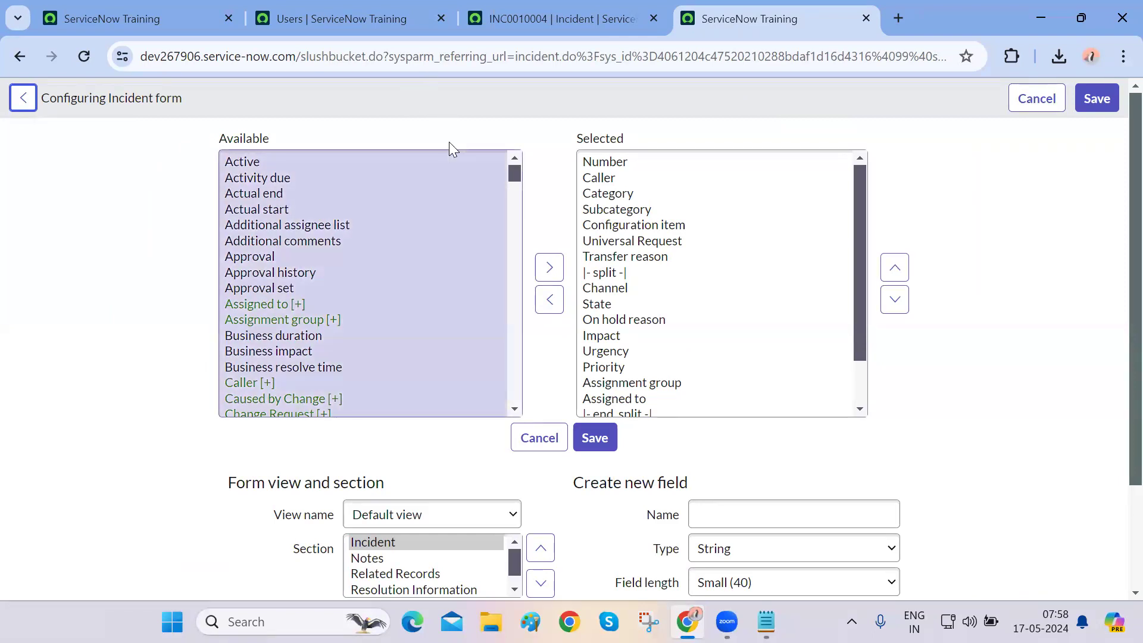
- Switch to the other copy of the incident and look over the whole form down to its related lists
key(ctrl+shift+Tab)
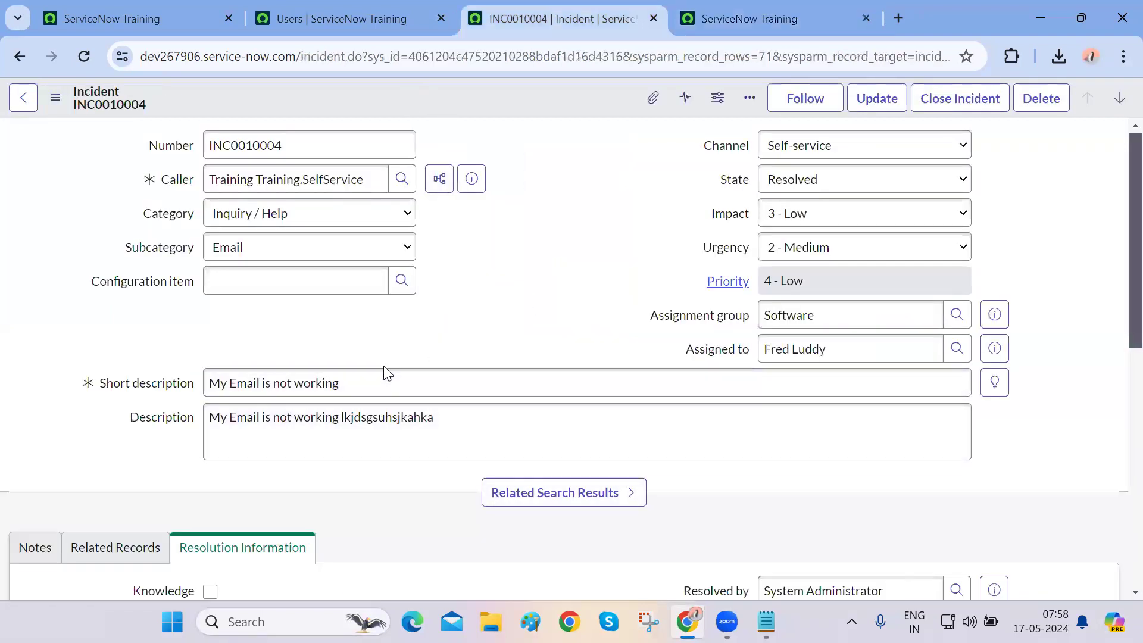
scroll(1051, 427, down, 10)
scroll(1051, 426, up, 10)
scroll(1050, 427, down, 10)
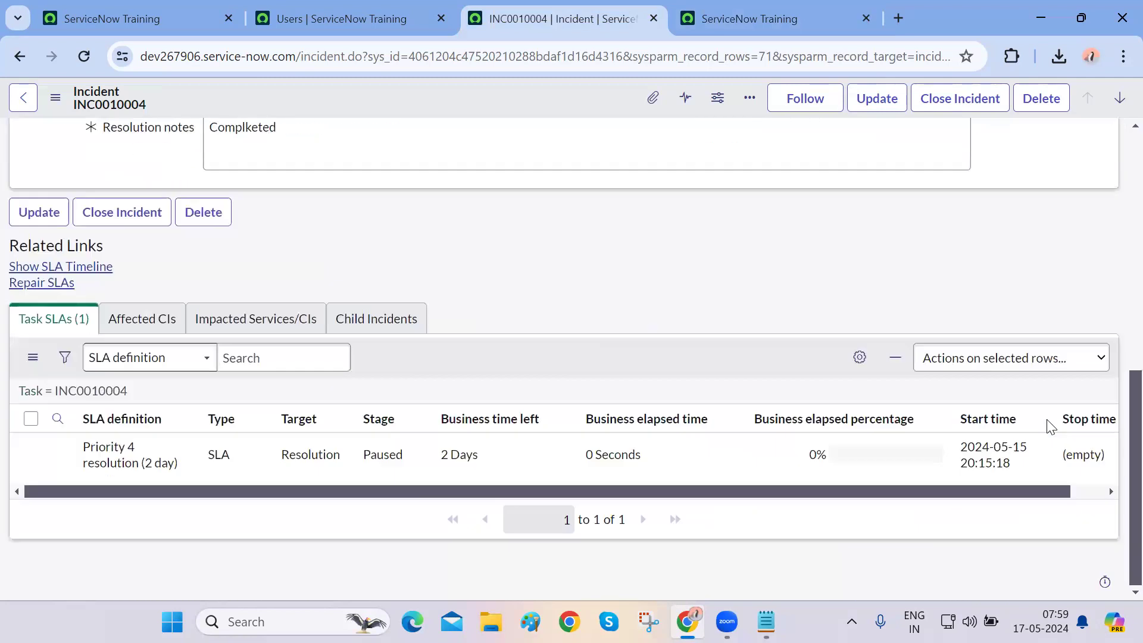
scroll(1050, 427, up, 10)
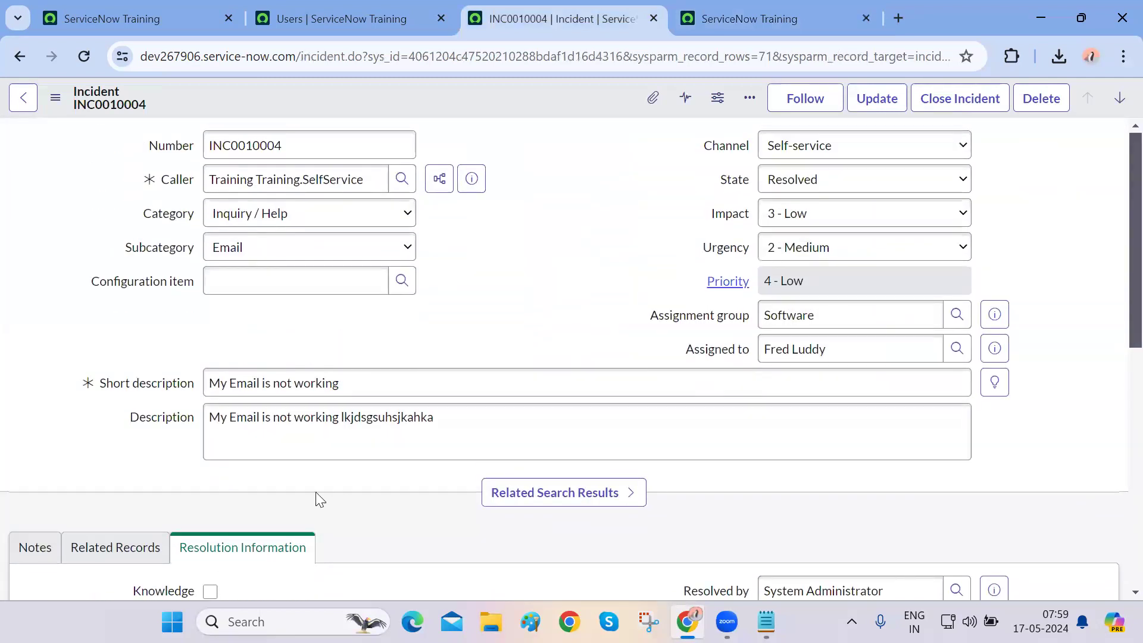
- Review the Available fields on the Form Layout page, then return to the incident form
key(ctrl+Tab)
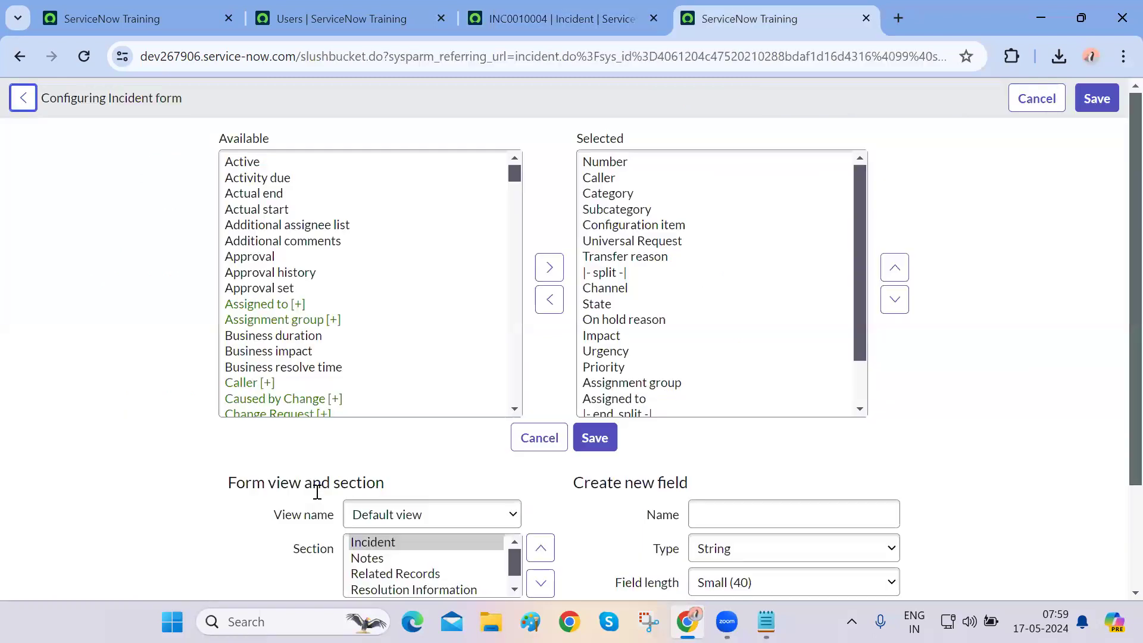
click(401, 331)
key(ctrl+a)
scroll(400, 332, down, 3)
scroll(401, 331, up, 3)
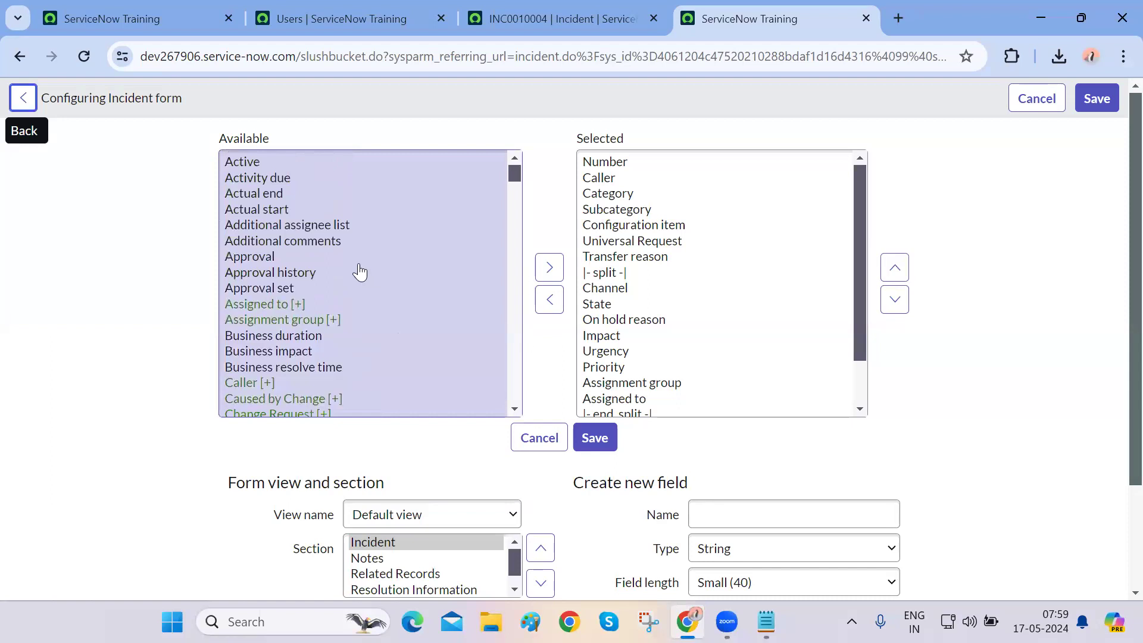
key(ctrl+shift+Tab)
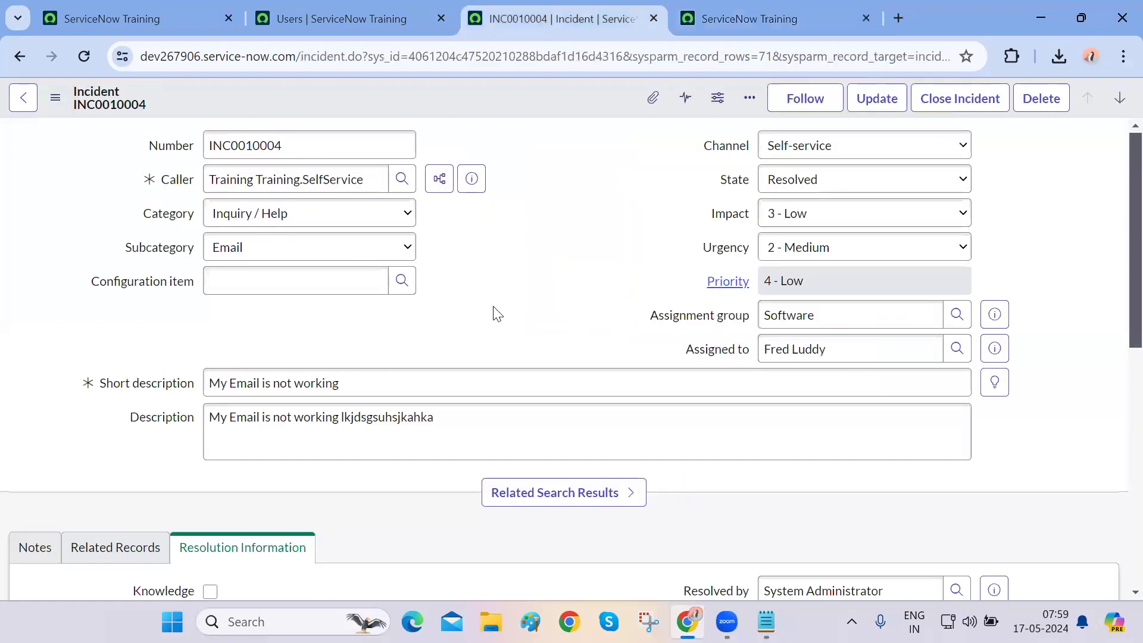
- Open the User.9 record from the Users list in a new tab and examine its Active checkbox field
key(ctrl+shift+Tab)
ctrl+click(91, 222)
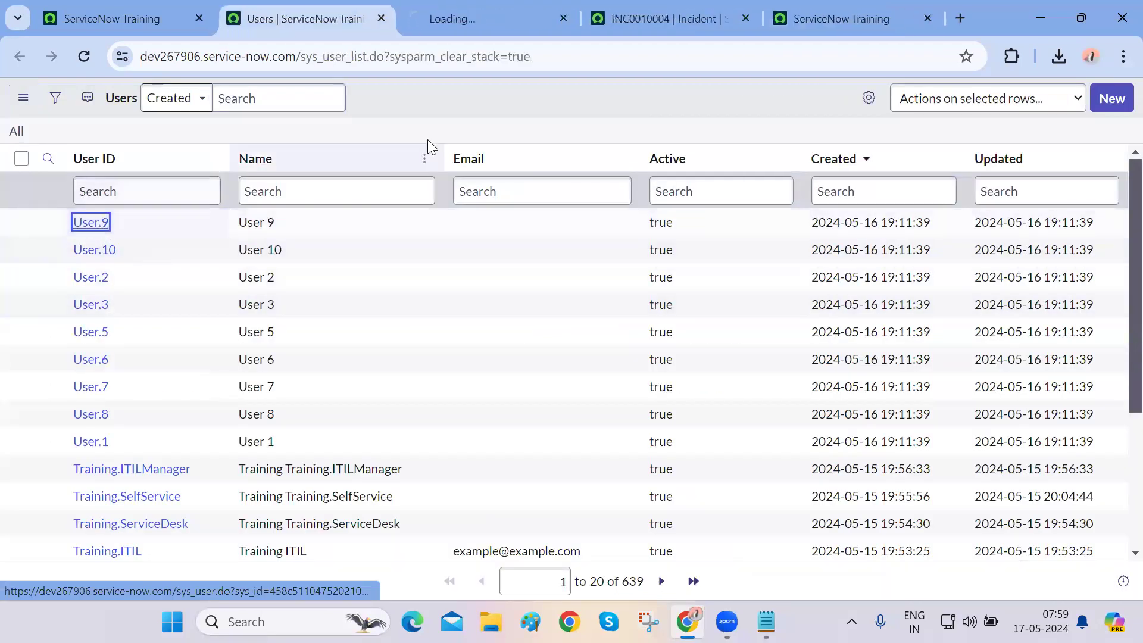
key(ctrl+Tab)
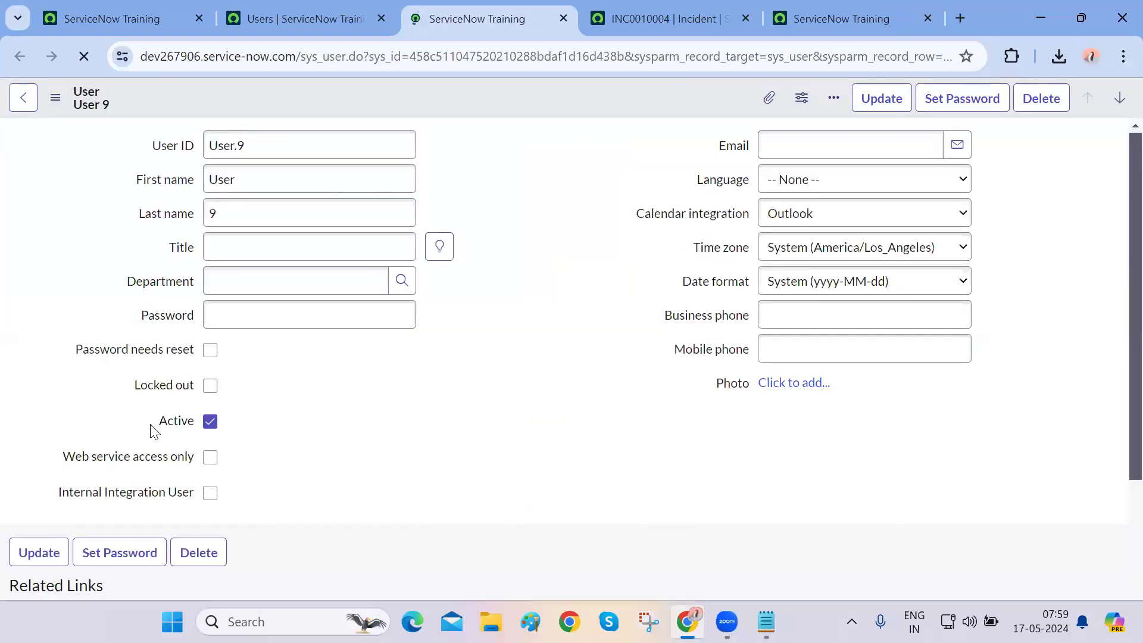
drag(139, 422, 158, 387)
click(429, 442)
- Return to the incident form and highlight the Short description and Description fields, then clear the highlight
key(ctrl+Tab)
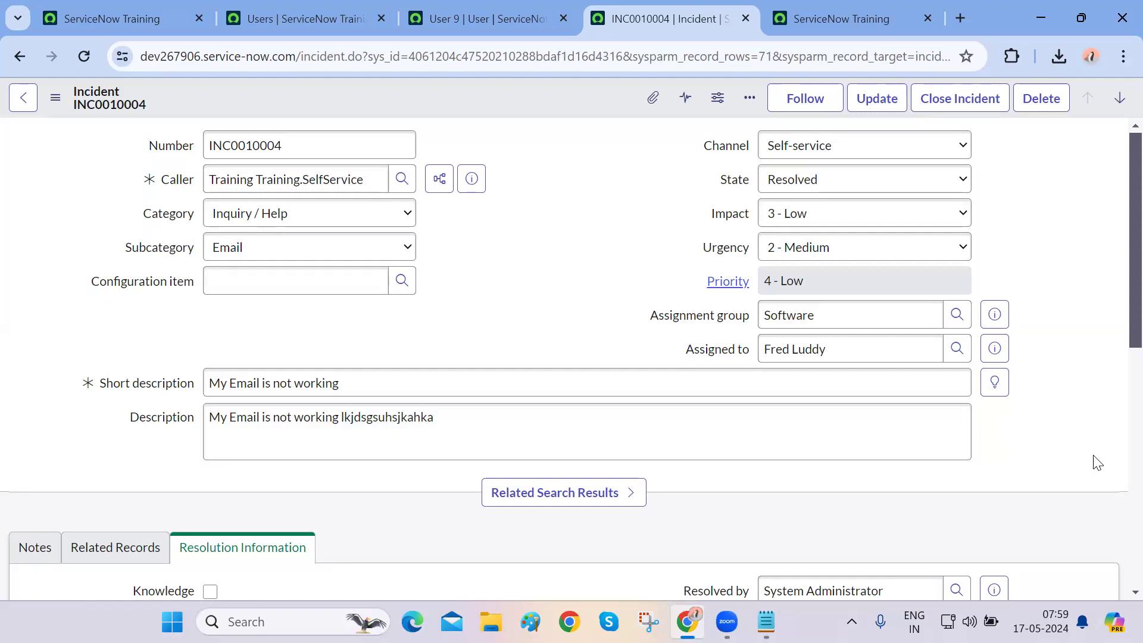
key(ctrl+shift+Tab)
key(ctrl+Tab)
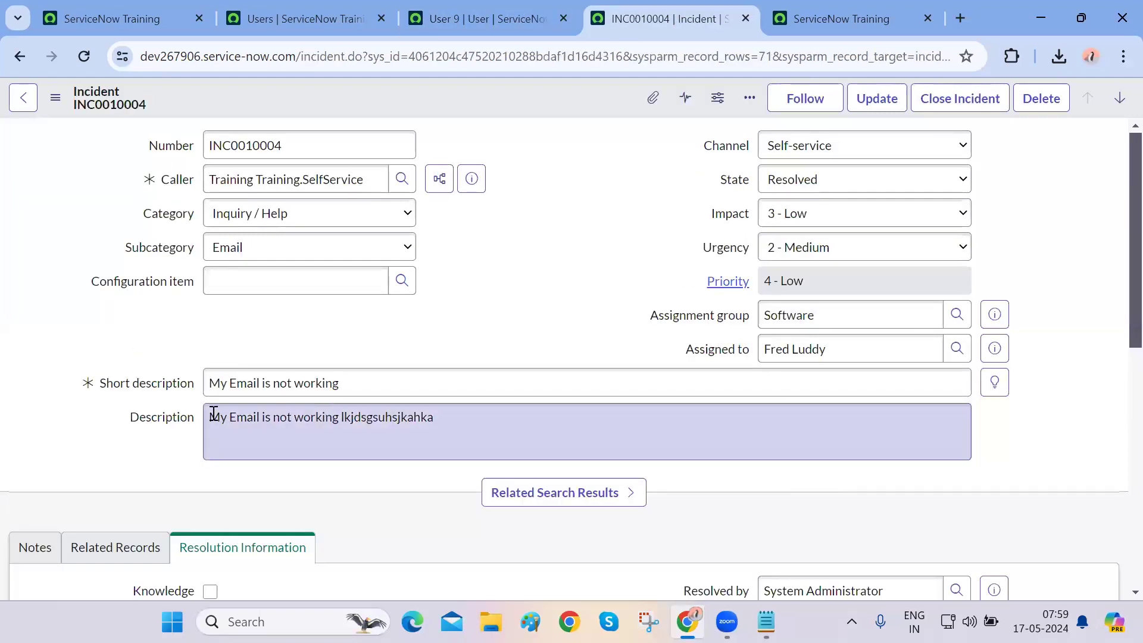
mouse_move(126, 389)
mouse_down()
mouse_move(179, 388)
mouse_move(150, 419)
mouse_move(179, 421)
mouse_move(108, 378)
mouse_up()
click(178, 419)
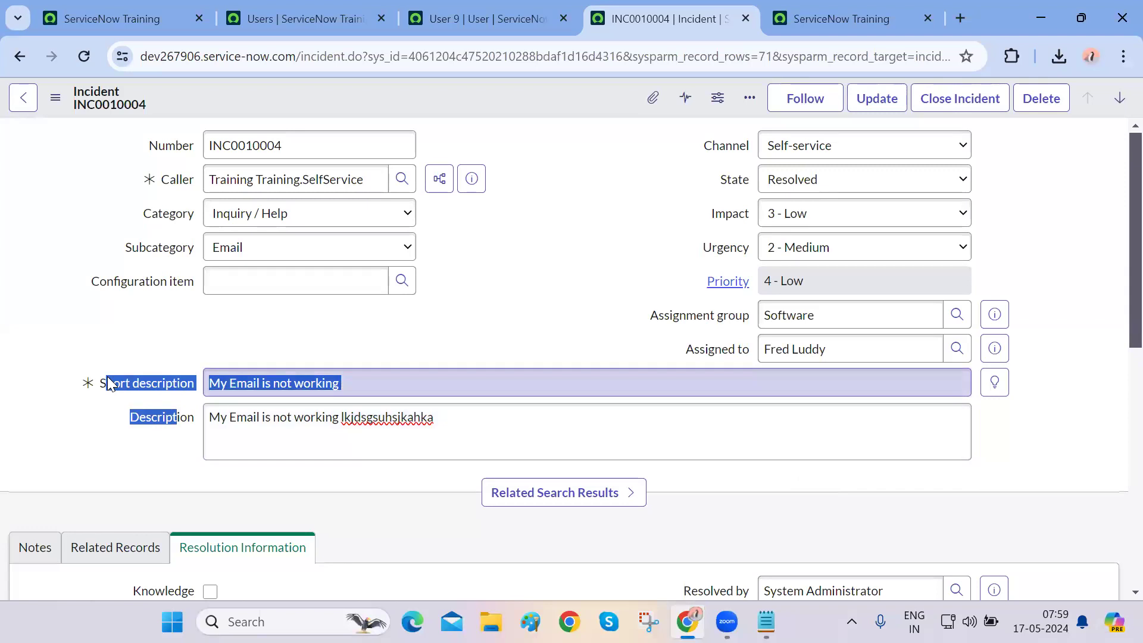
click(128, 386)
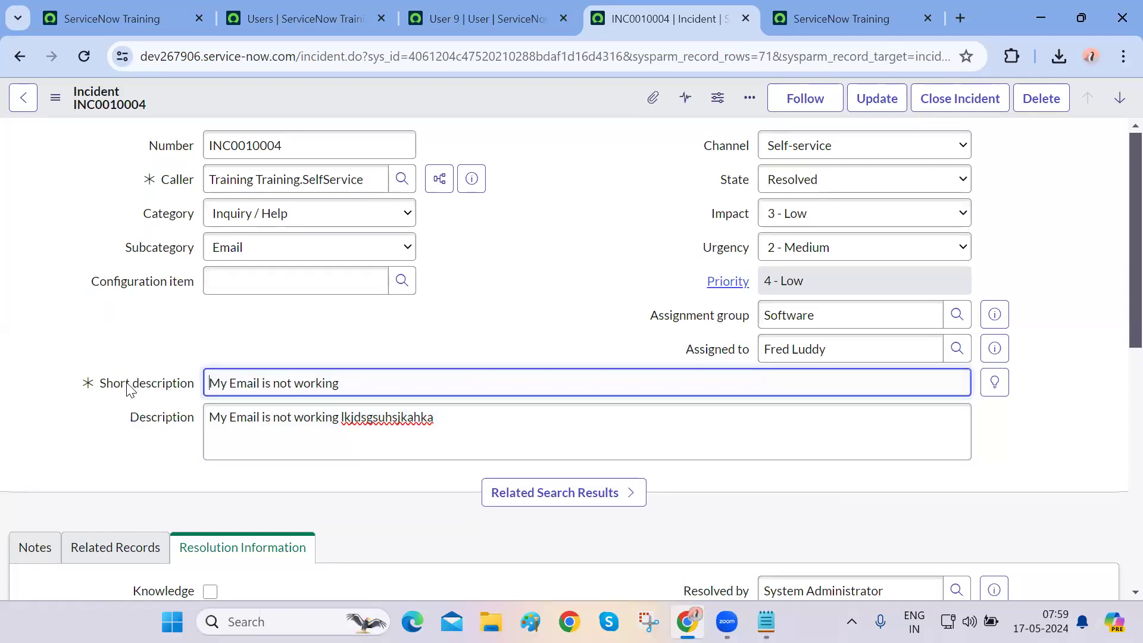
drag(192, 388, 138, 420)
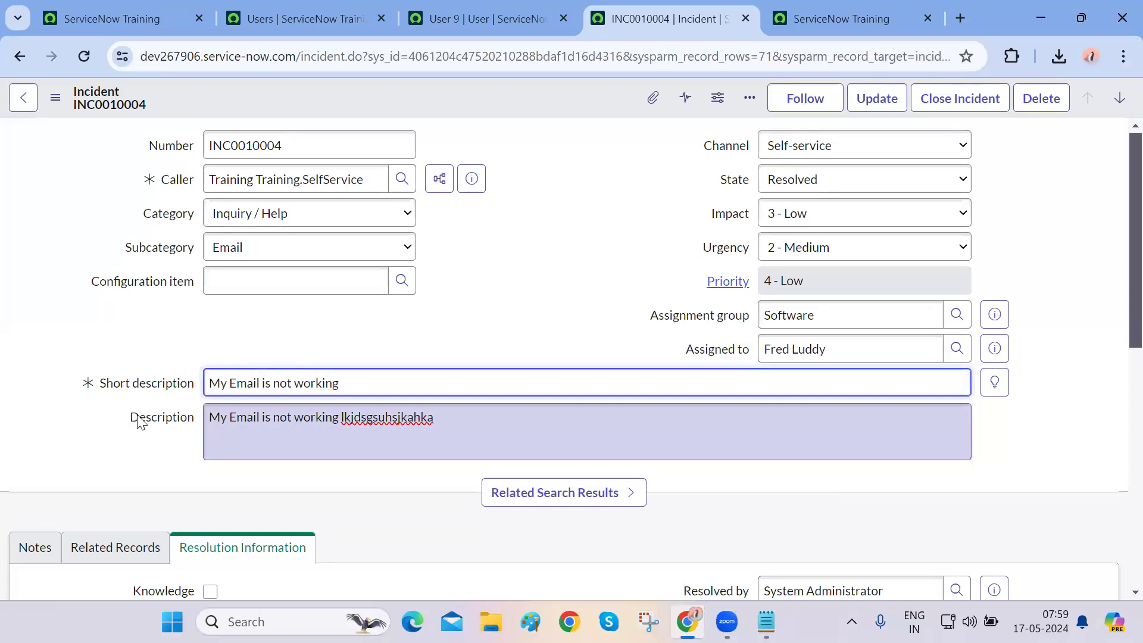
- Close the Form Layout tab and point out the Short description and Description fields on the remaining incident form
key(ctrl+Tab)
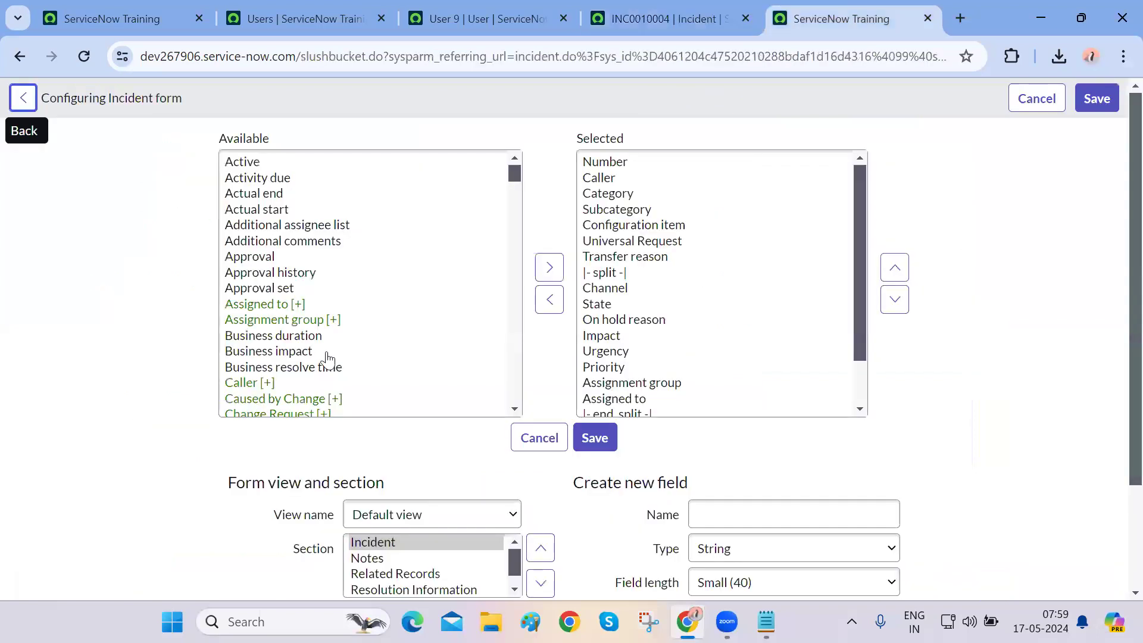
key(ctrl+w)
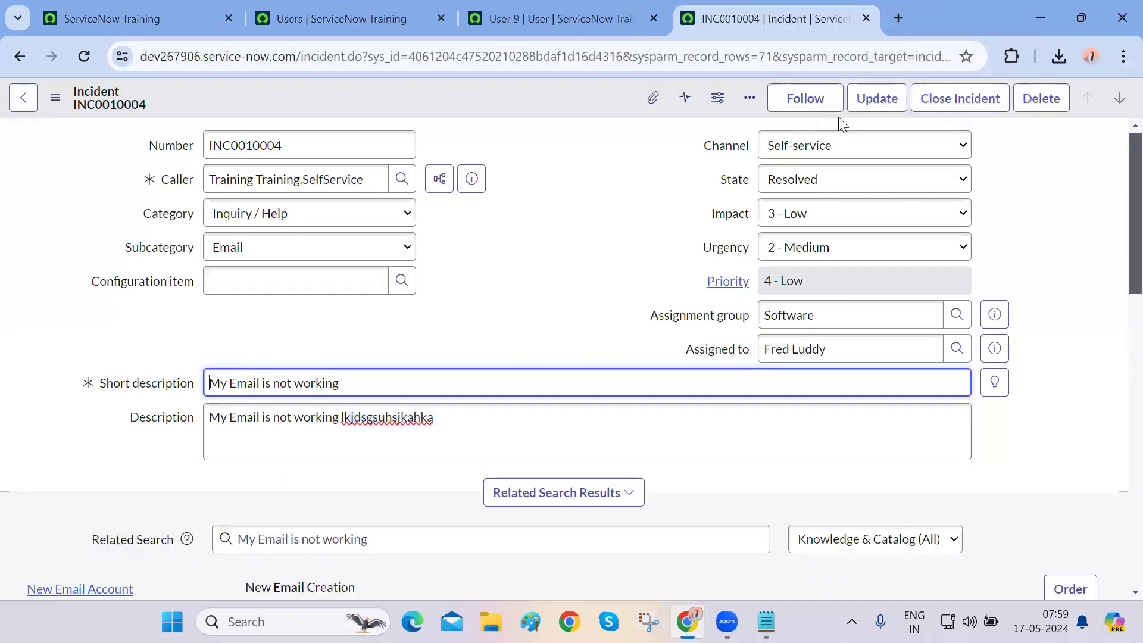
click(1057, 370)
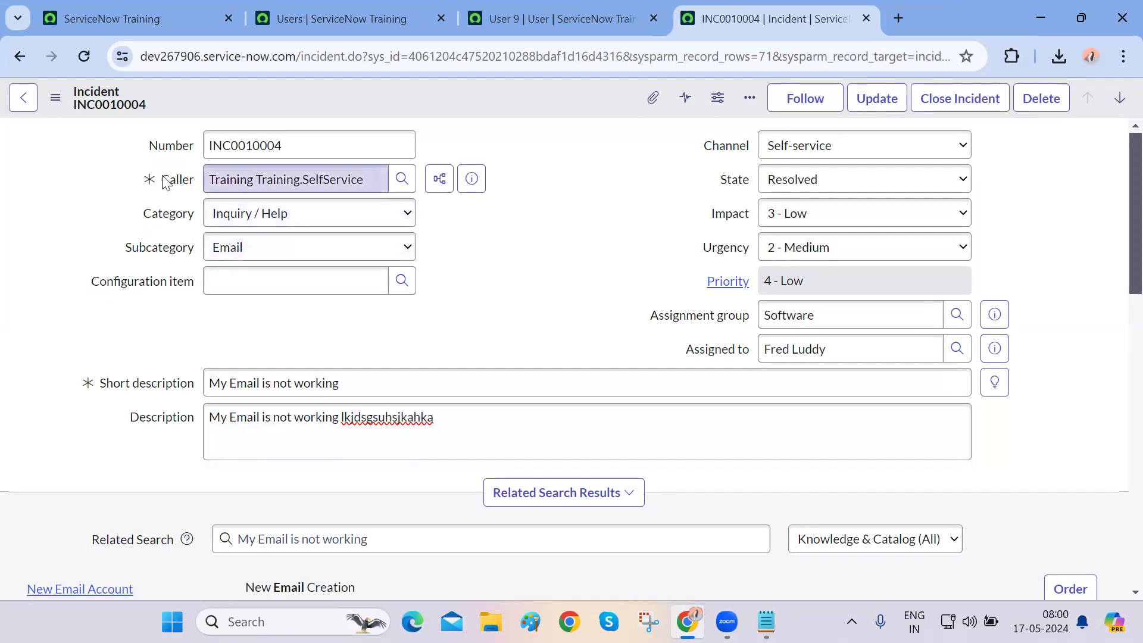
click(159, 391)
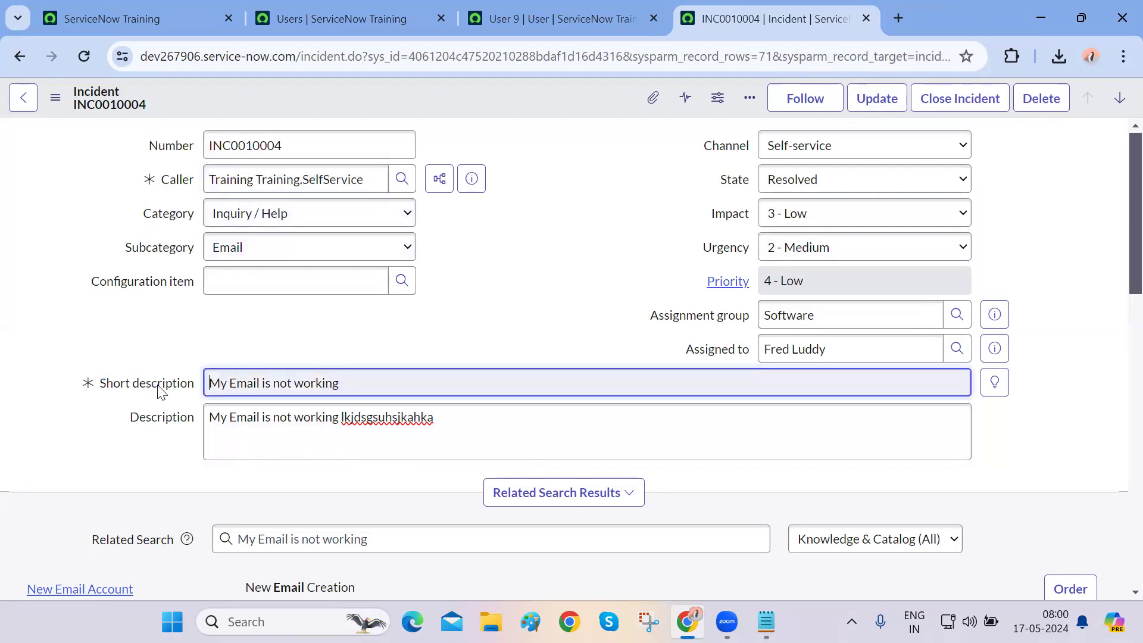
click(137, 433)
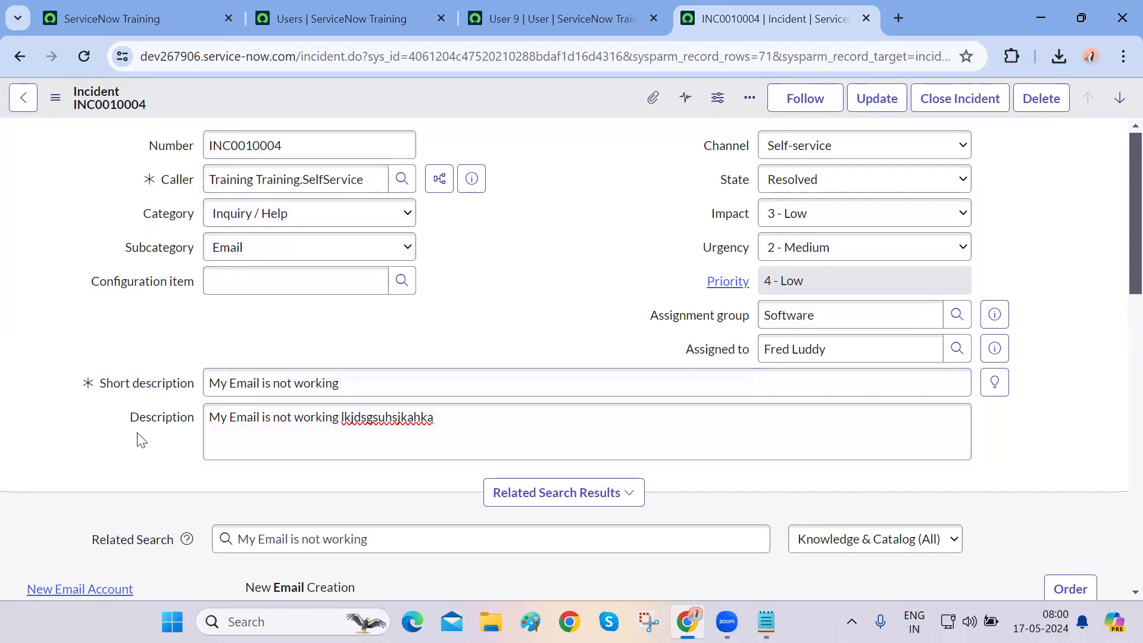
- Open Form Layout for the incident form and decline the suggestion to use Form Builder
click(52, 107)
mouse_move(148, 438)
click(56, 97)
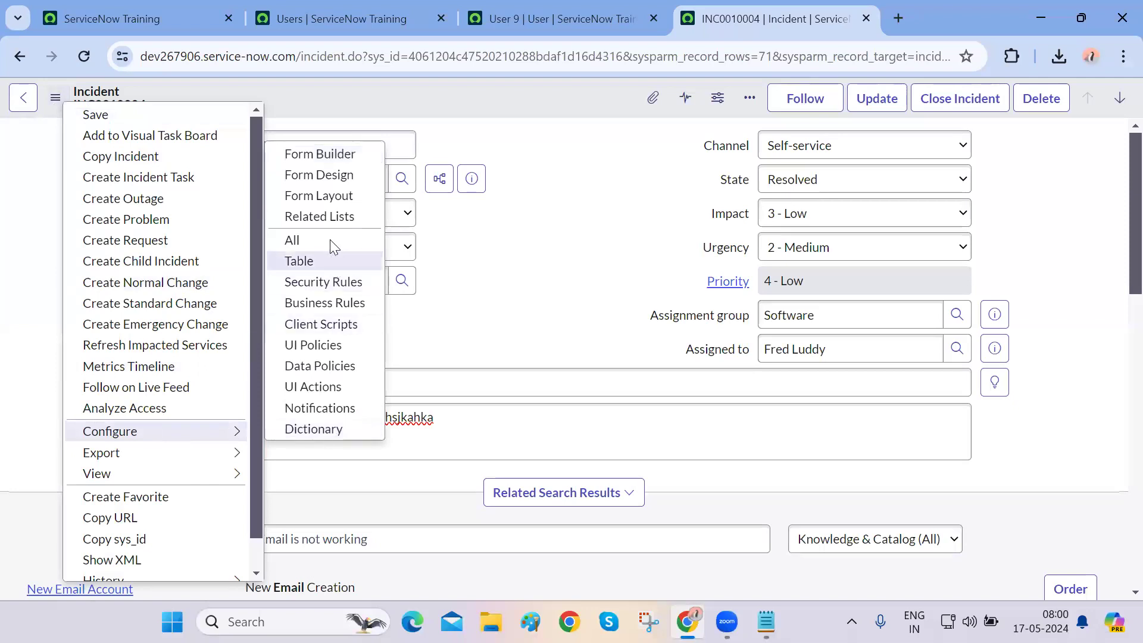
click(321, 198)
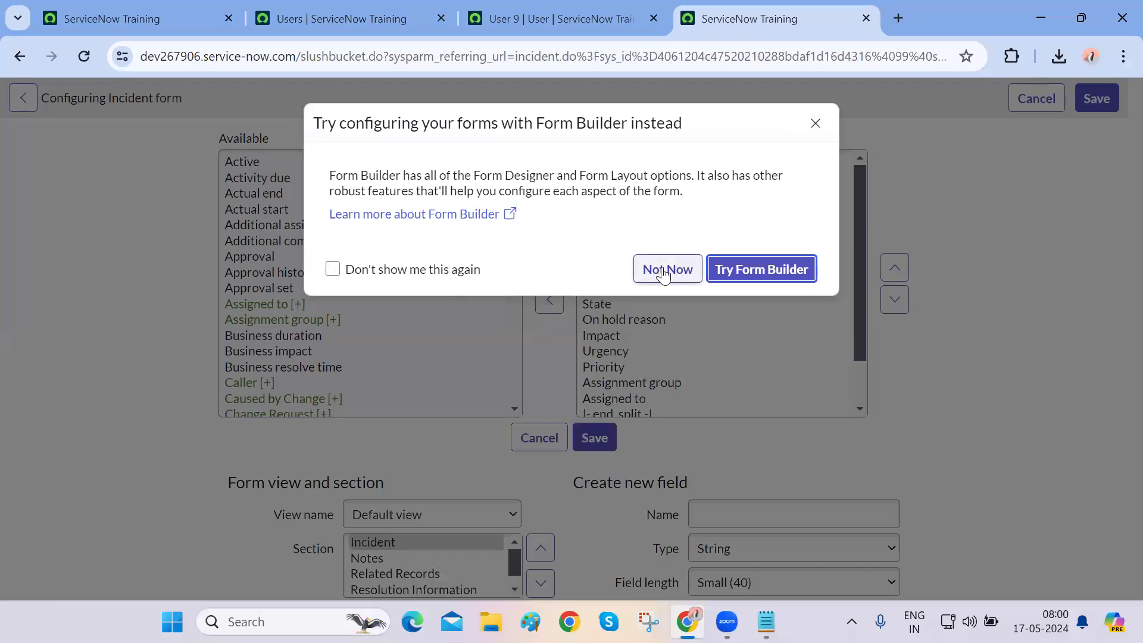
click(667, 269)
- Add the Active field to the Selected list and place it between Short description and Description
click(244, 166)
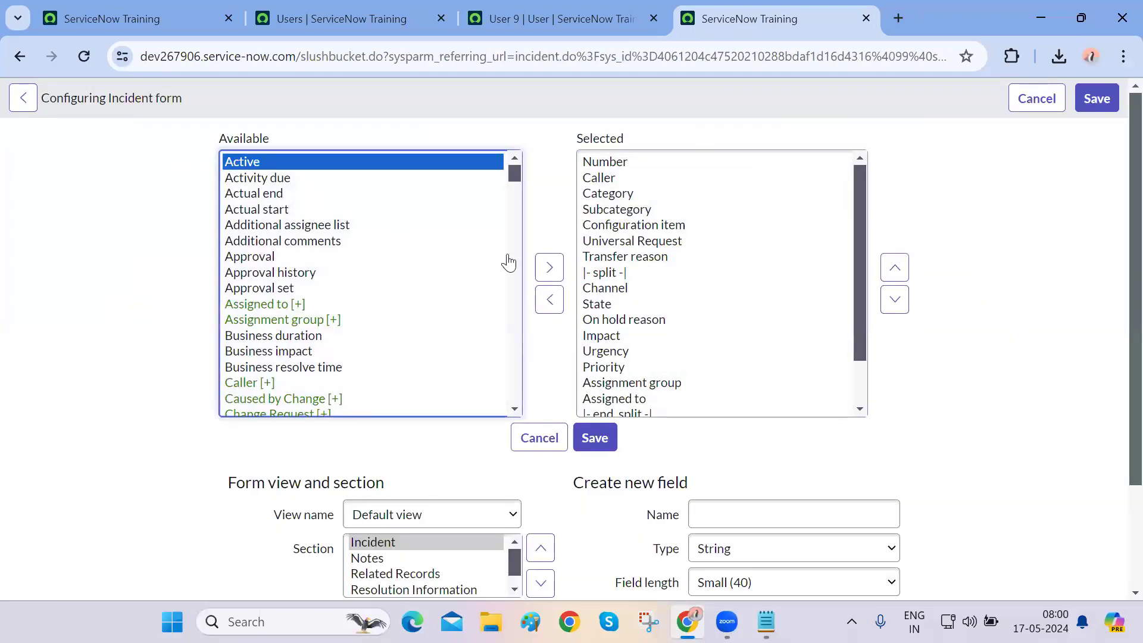
click(550, 268)
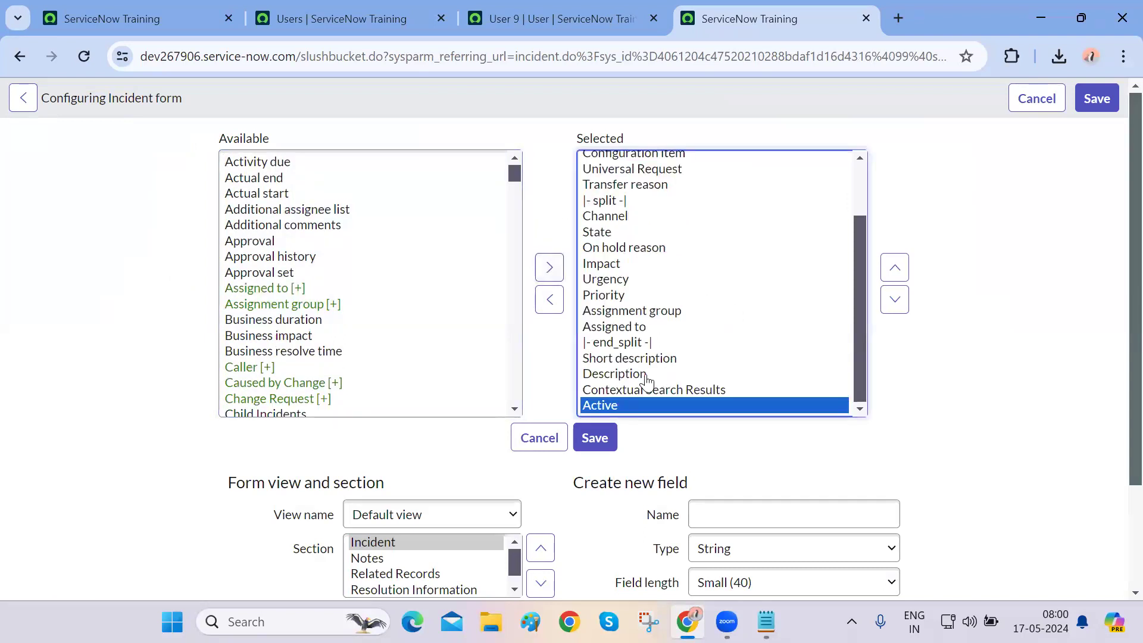
click(890, 275)
click(890, 275)
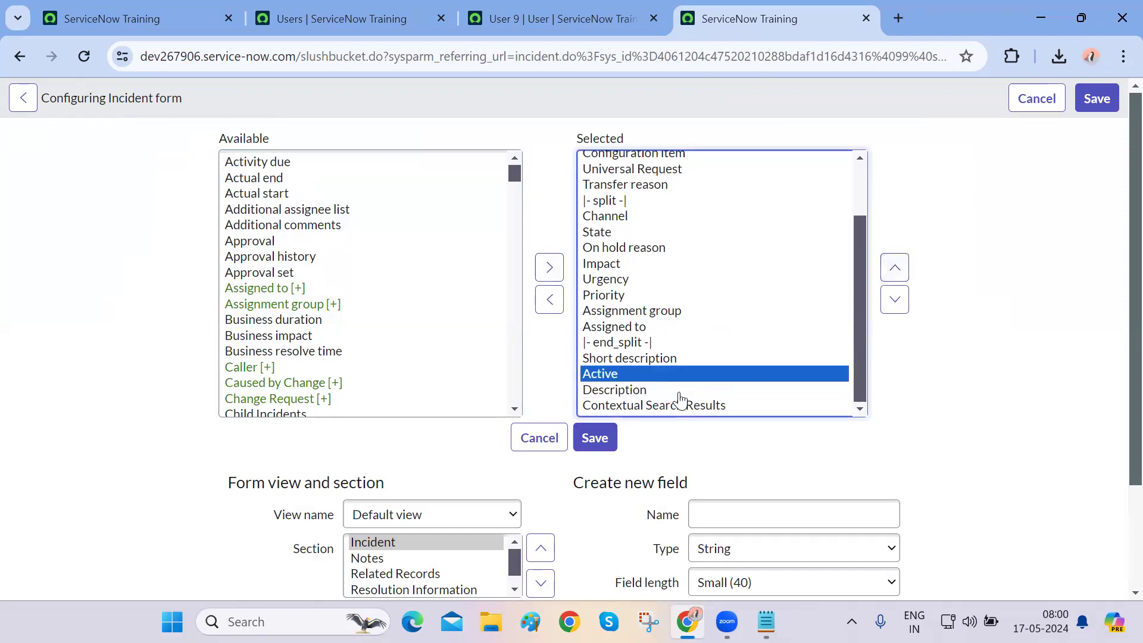
- Move the Active field up to just below Impact, then back down to just below Description
click(884, 273)
click(885, 271)
click(885, 271)
click(885, 270)
click(885, 271)
click(885, 271)
click(885, 271)
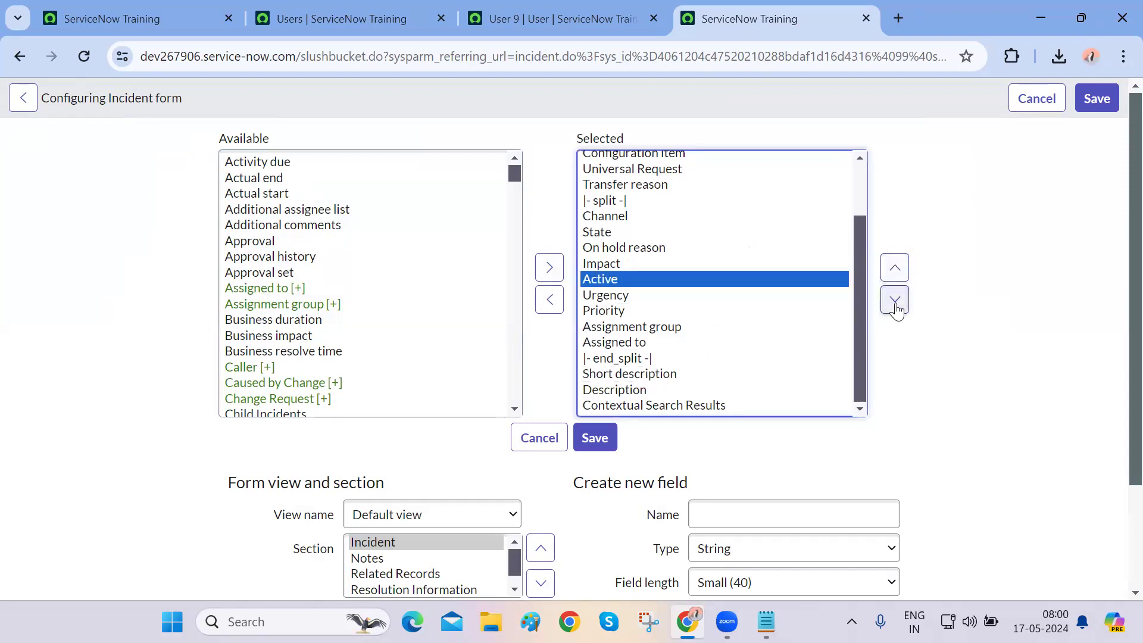
click(895, 301)
click(894, 301)
click(894, 300)
click(895, 300)
click(894, 301)
click(894, 301)
click(895, 301)
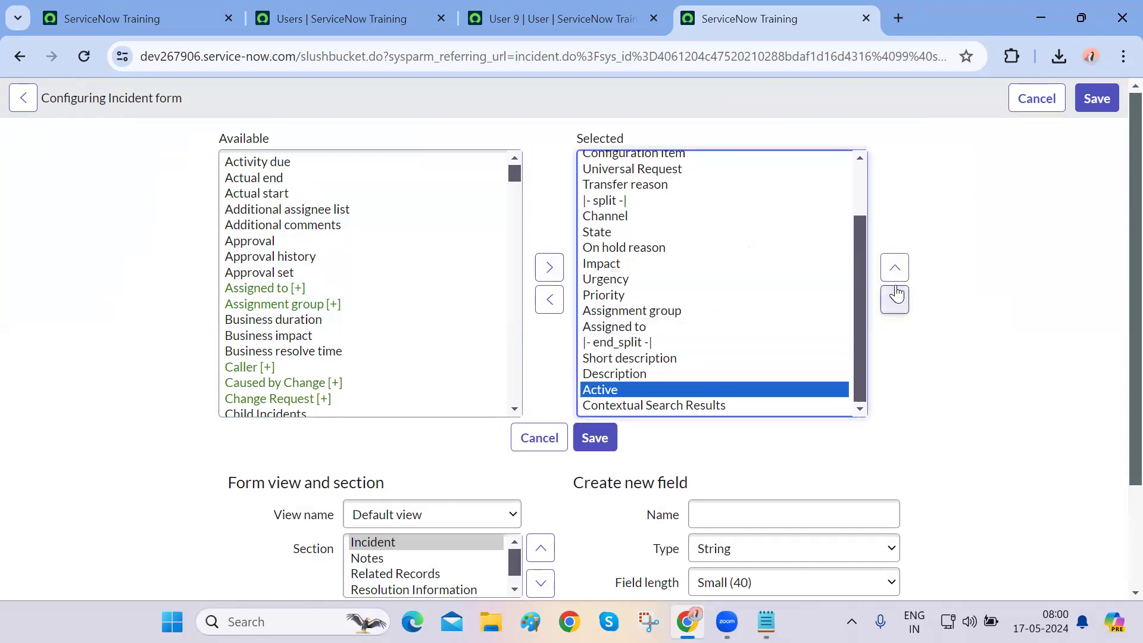
- Place the Active field directly between Short description and Description again, then save the form layout
click(892, 269)
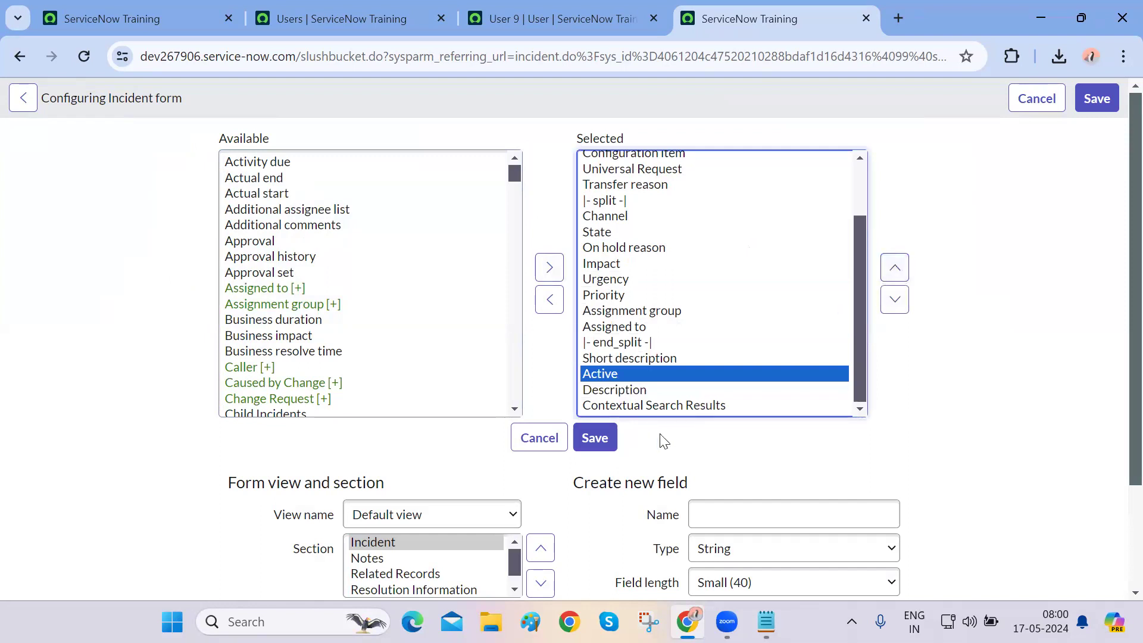
click(607, 440)
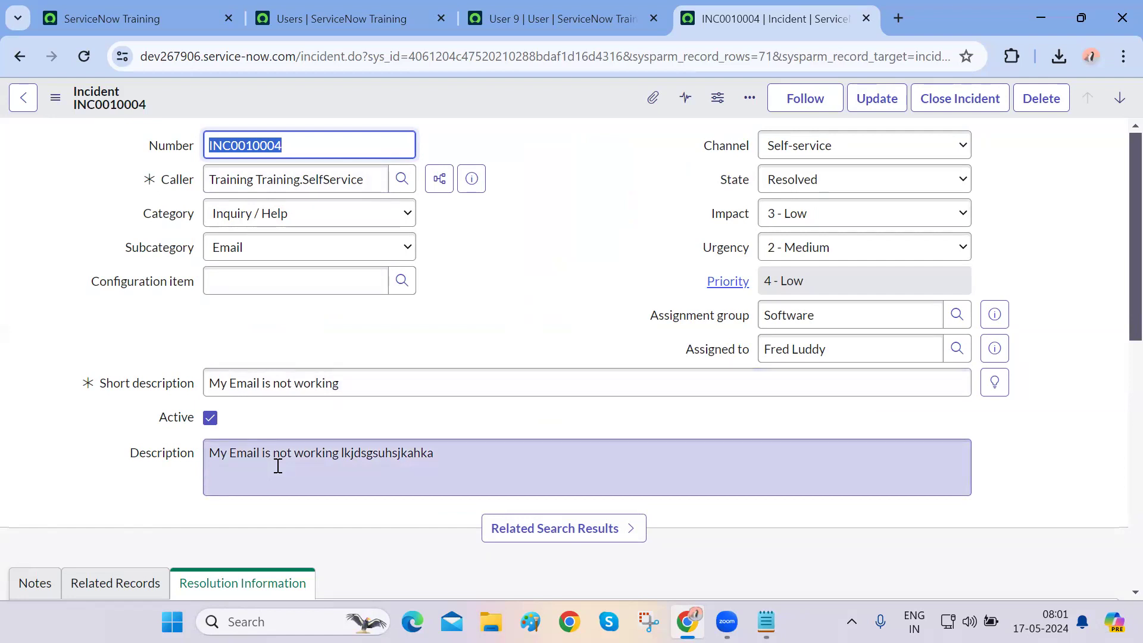
- Examine the updated incident form around the Active field, highlighting the Description label and text
click(154, 512)
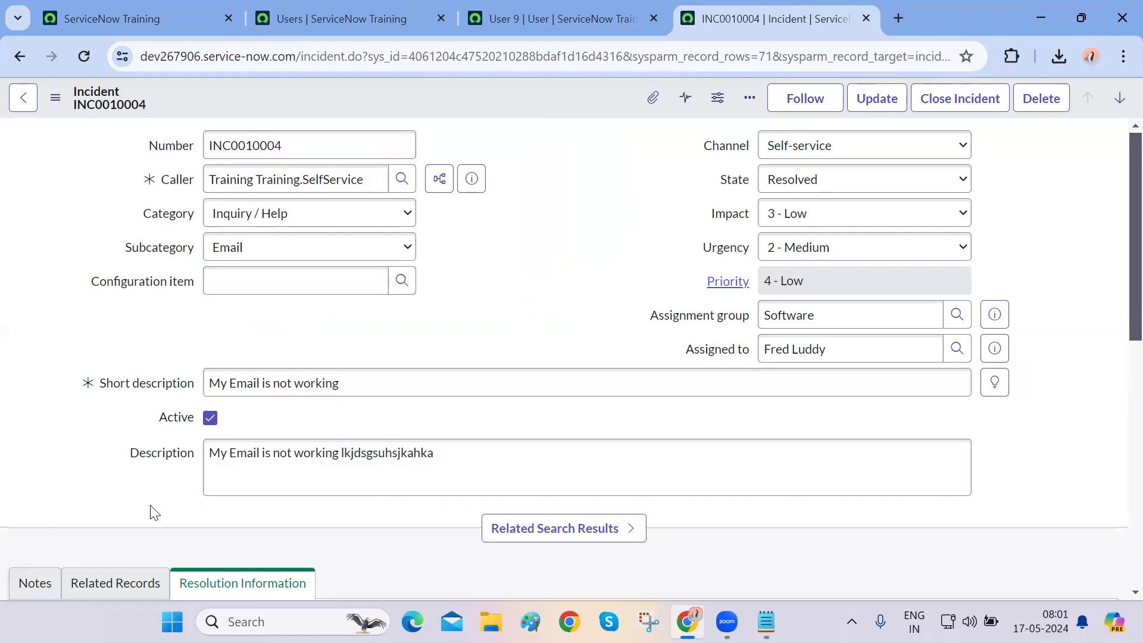
drag(143, 455, 188, 455)
triple_click(256, 462)
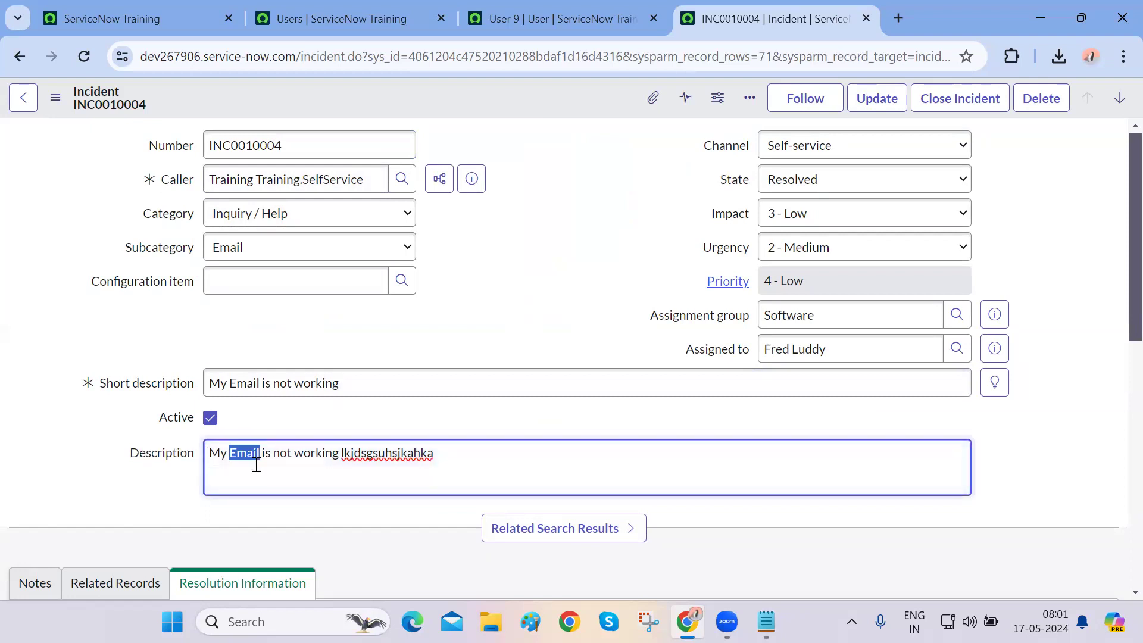
click(443, 479)
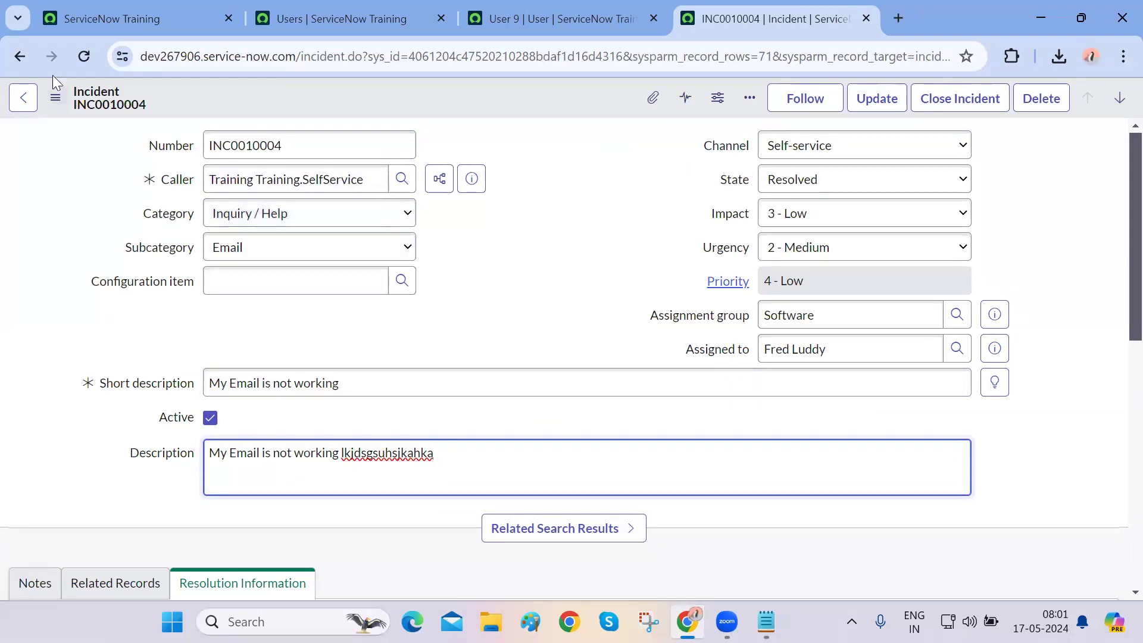
- Open the incident form's Form Layout and look through the Available list for a summary field
click(56, 97)
mouse_move(153, 439)
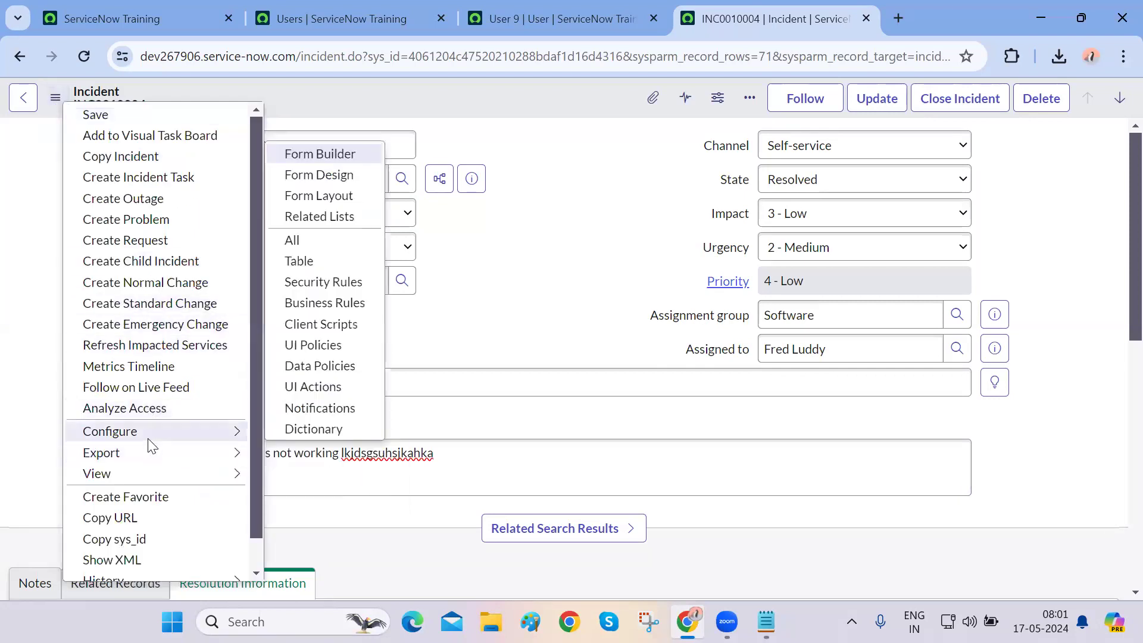
click(317, 195)
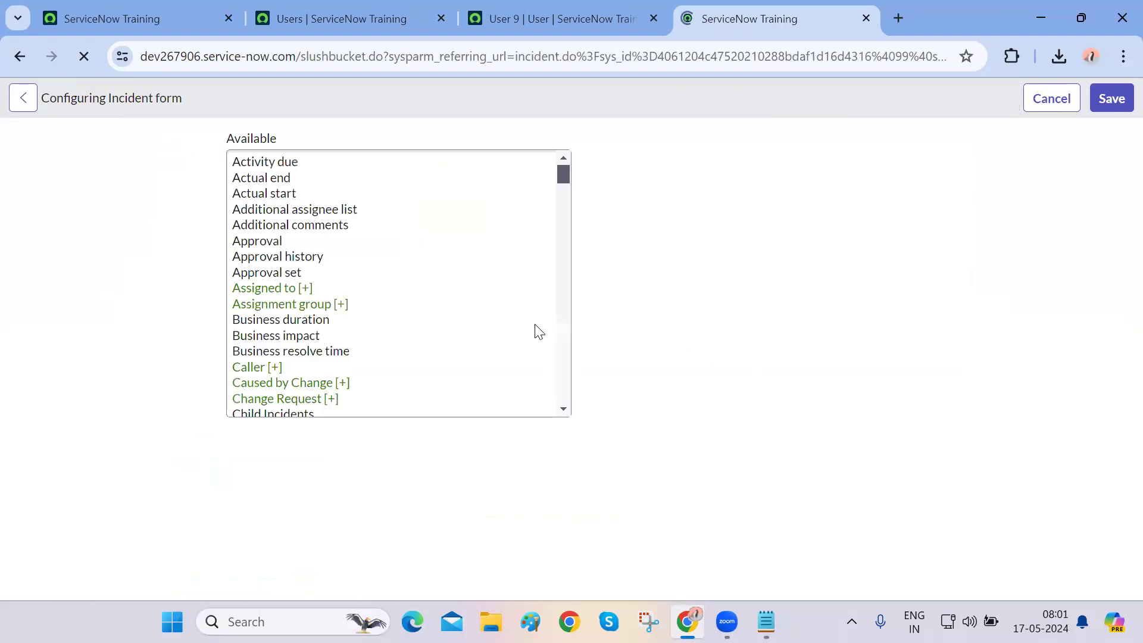
text(su)
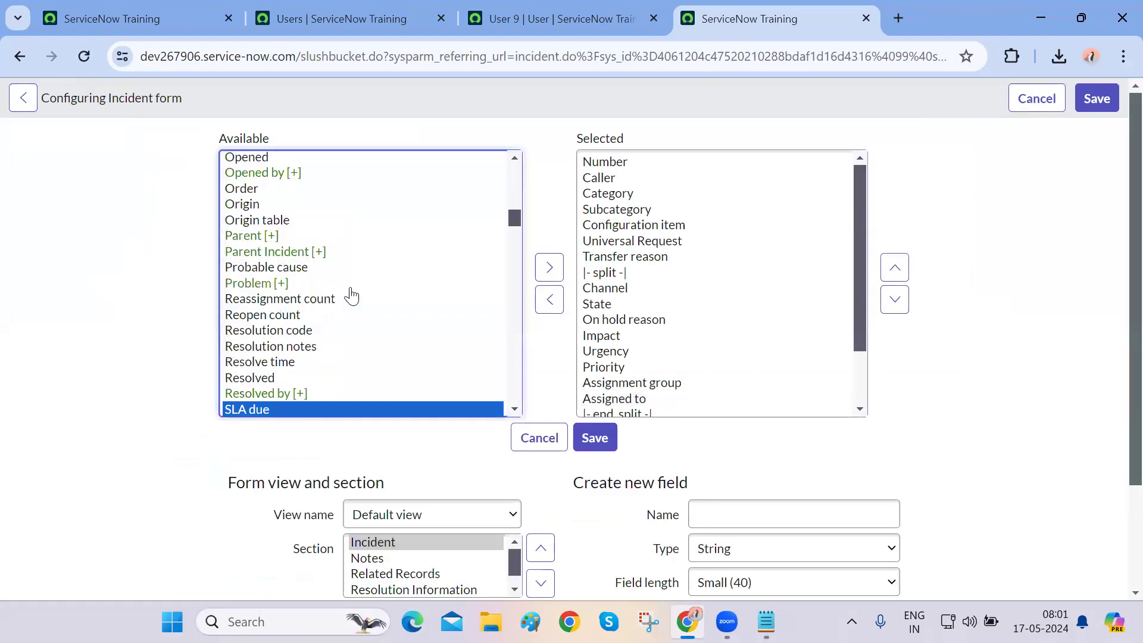
scroll(351, 295, down, 3)
scroll(351, 295, up, 10)
scroll(351, 295, down, 5)
scroll(350, 293, up, 20)
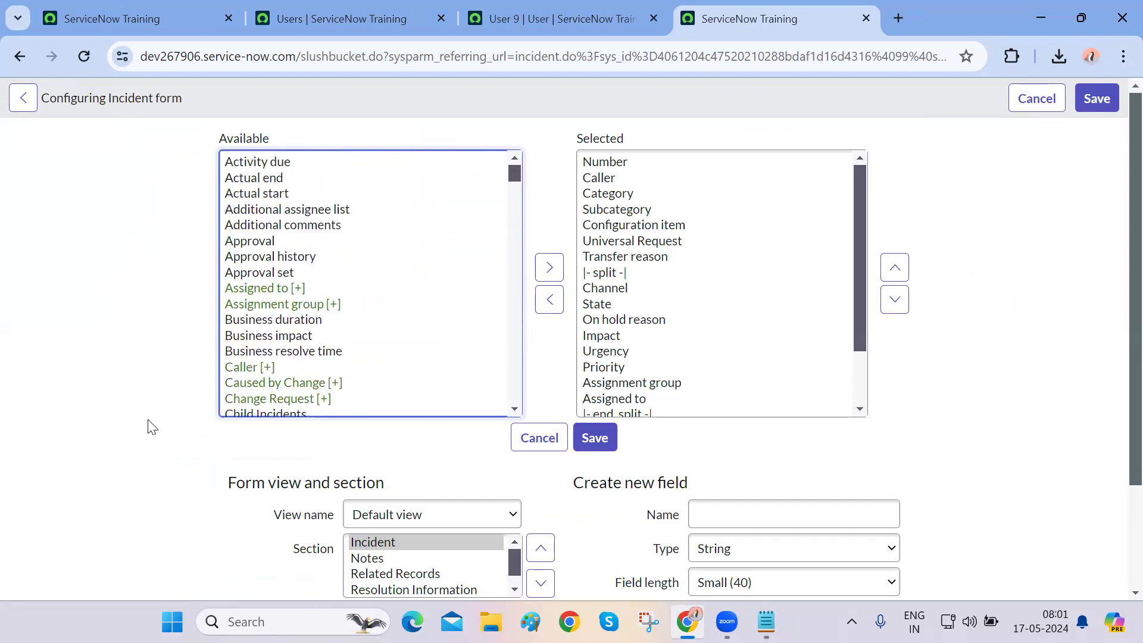
scroll(152, 428, down, 2)
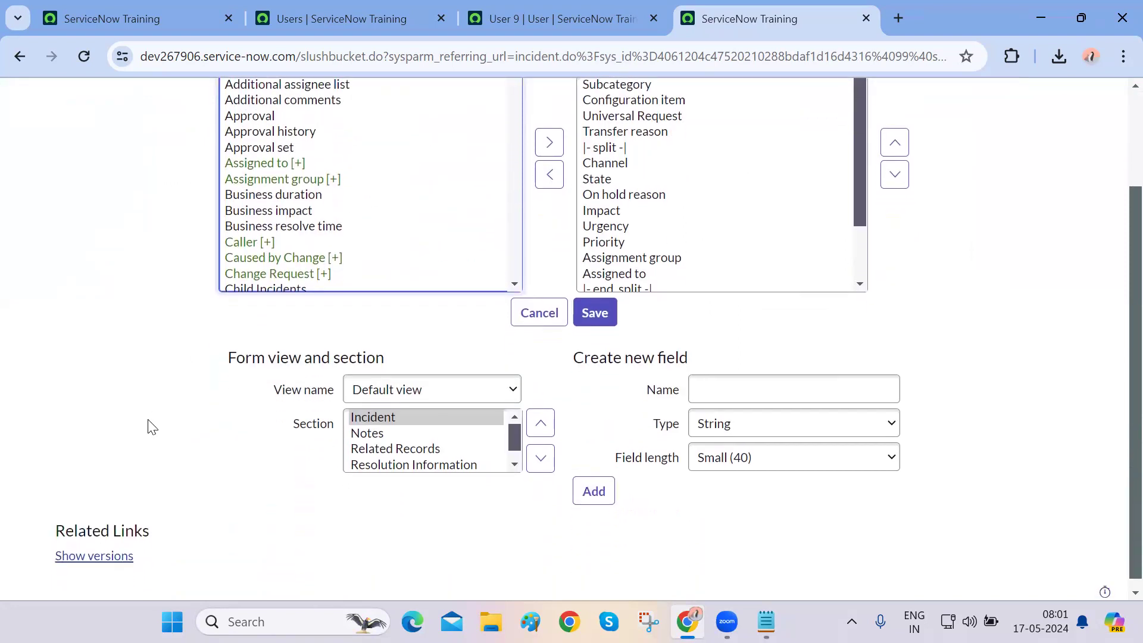
- Create a new String field named Summary with field length Large (1000) and add it to the incident form
click(314, 528)
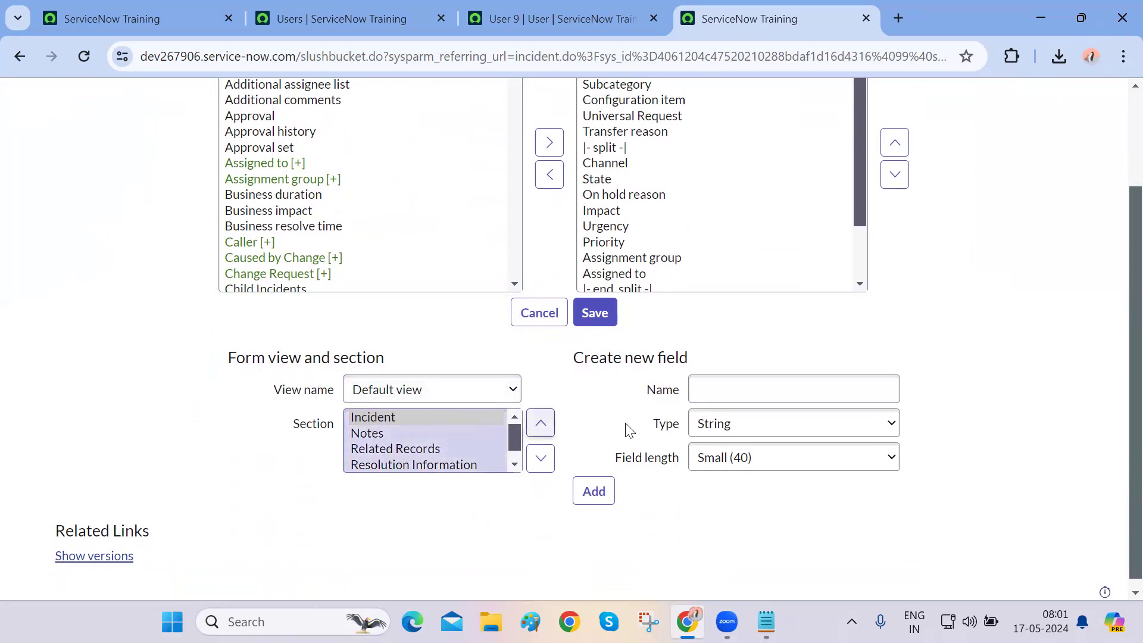
click(760, 394)
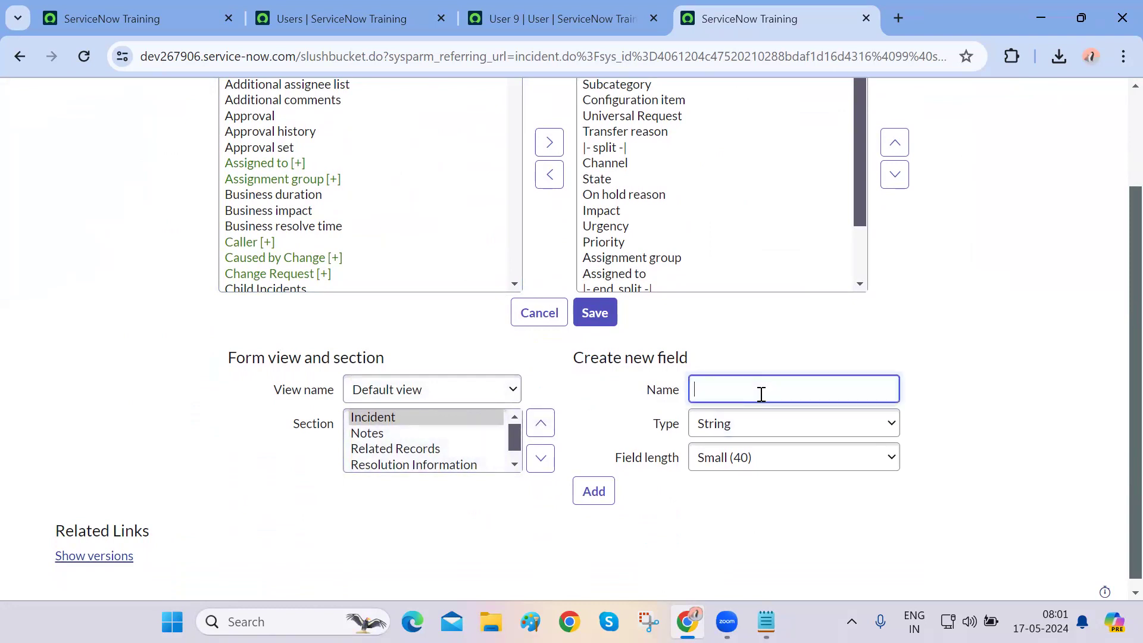
text(Summary)
click(740, 431)
scroll(780, 382, down, 1)
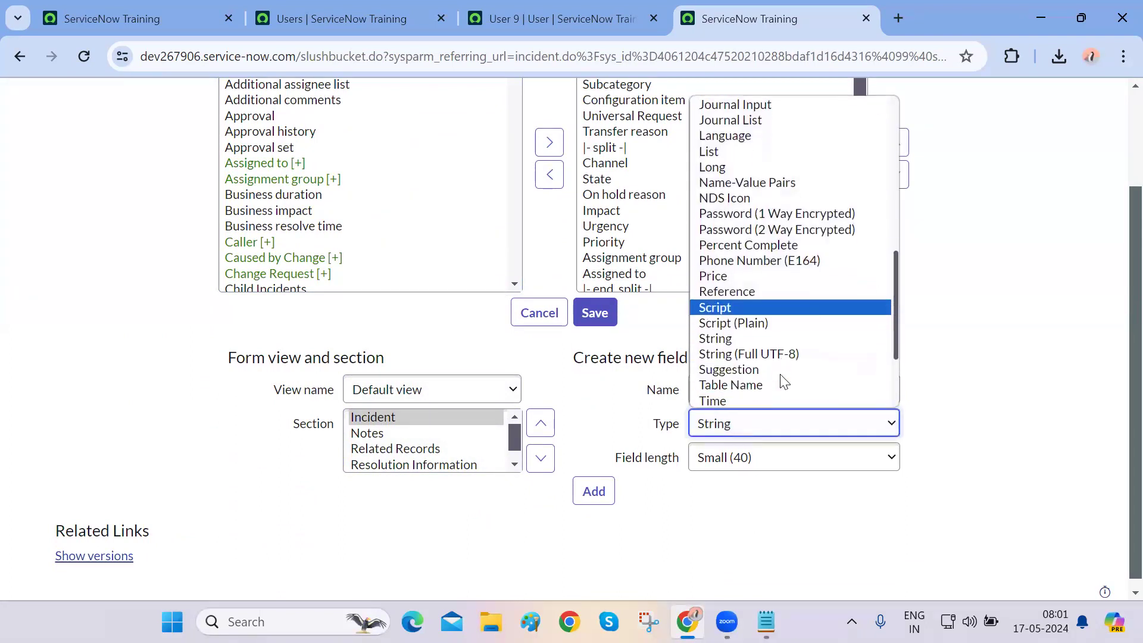
click(948, 417)
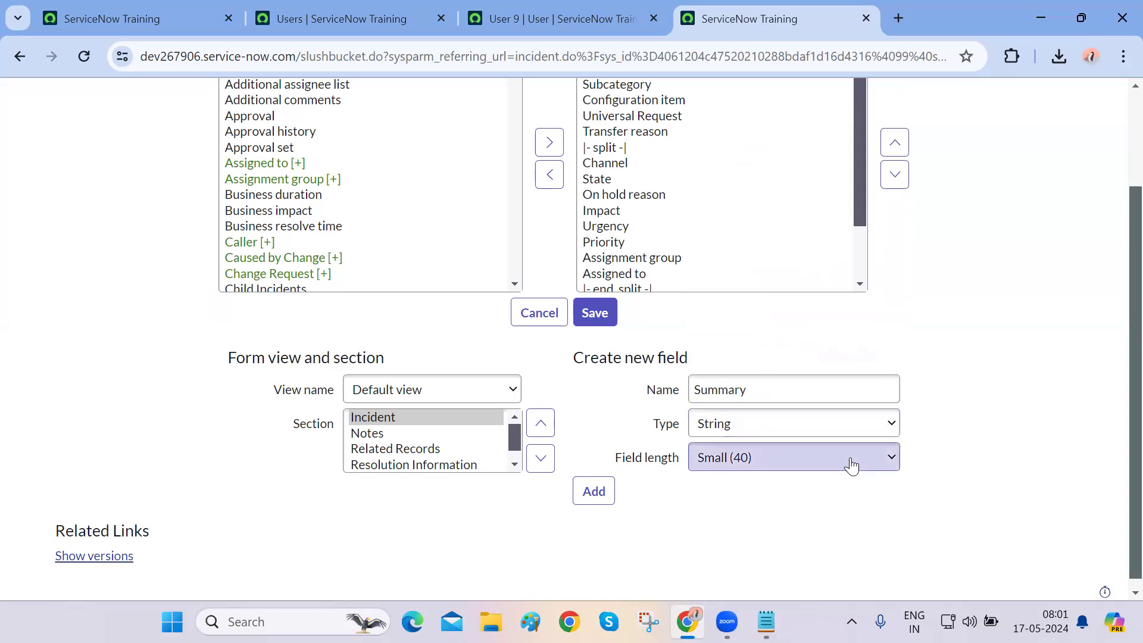
click(848, 460)
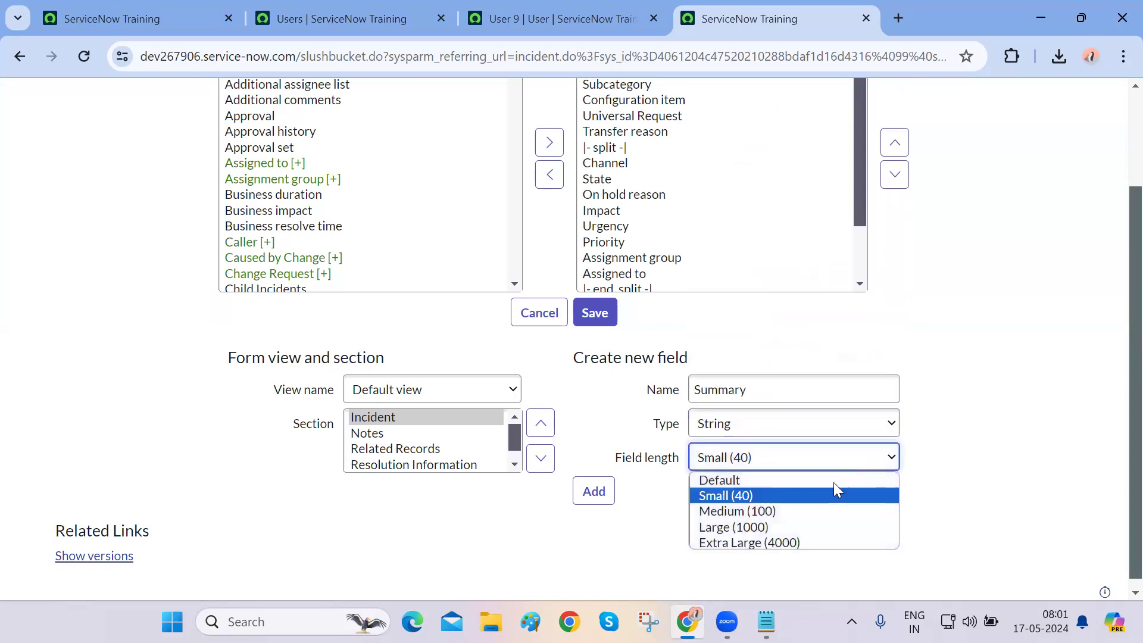
click(750, 527)
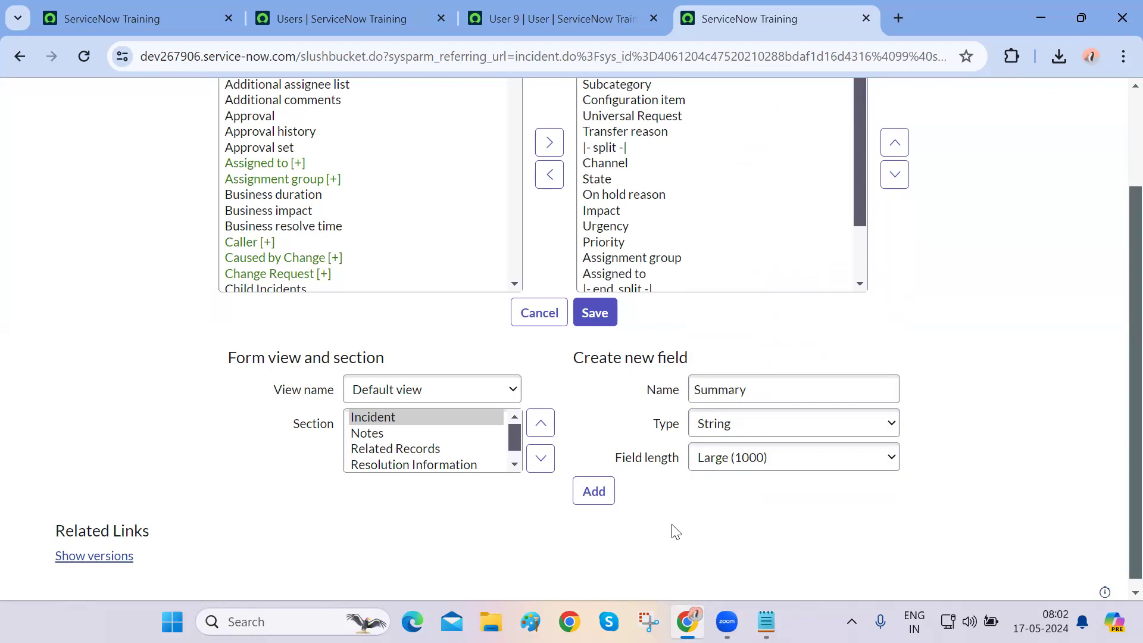
scroll(668, 516, up, 1)
click(595, 512)
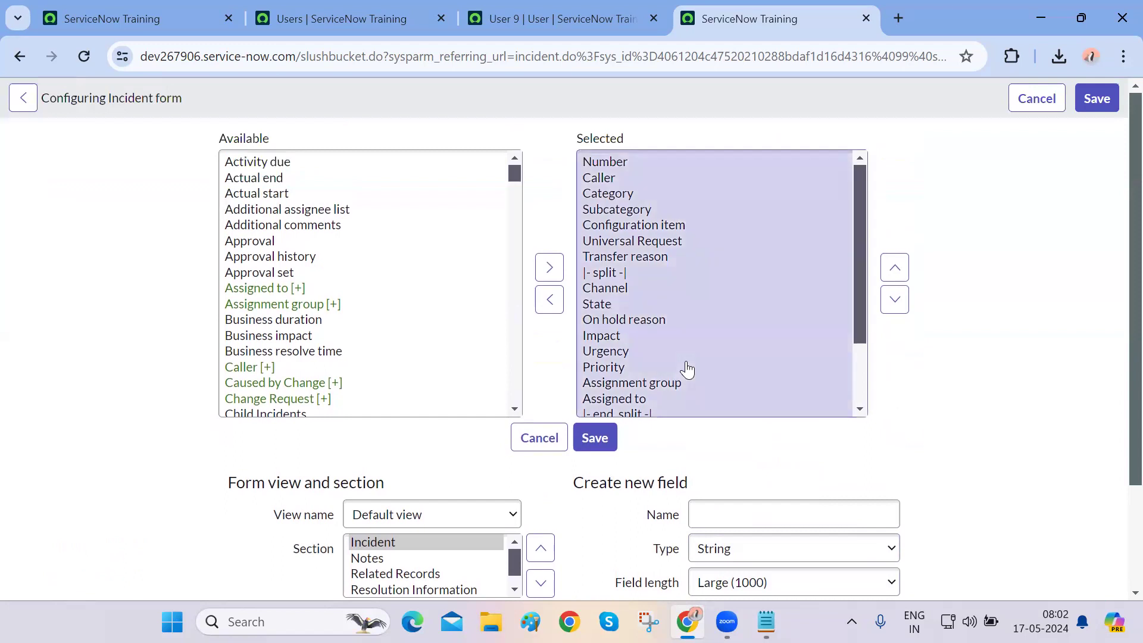
- Place the Summary field directly below Description in the Selected list and save the form layout
scroll(686, 369, down, 2)
click(624, 407)
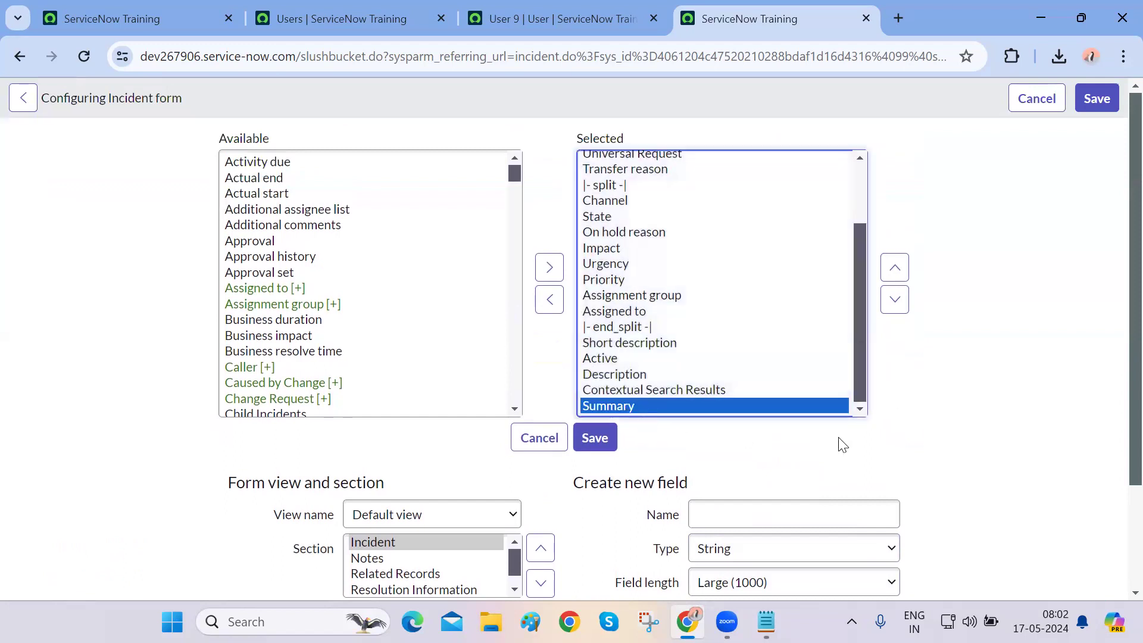
click(894, 269)
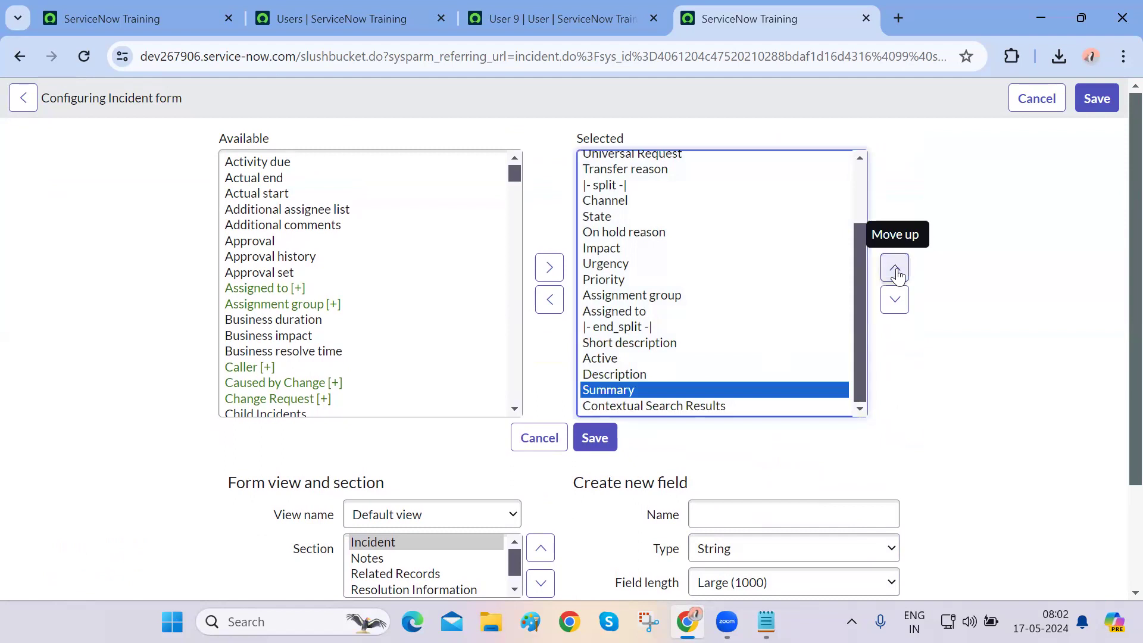
click(607, 435)
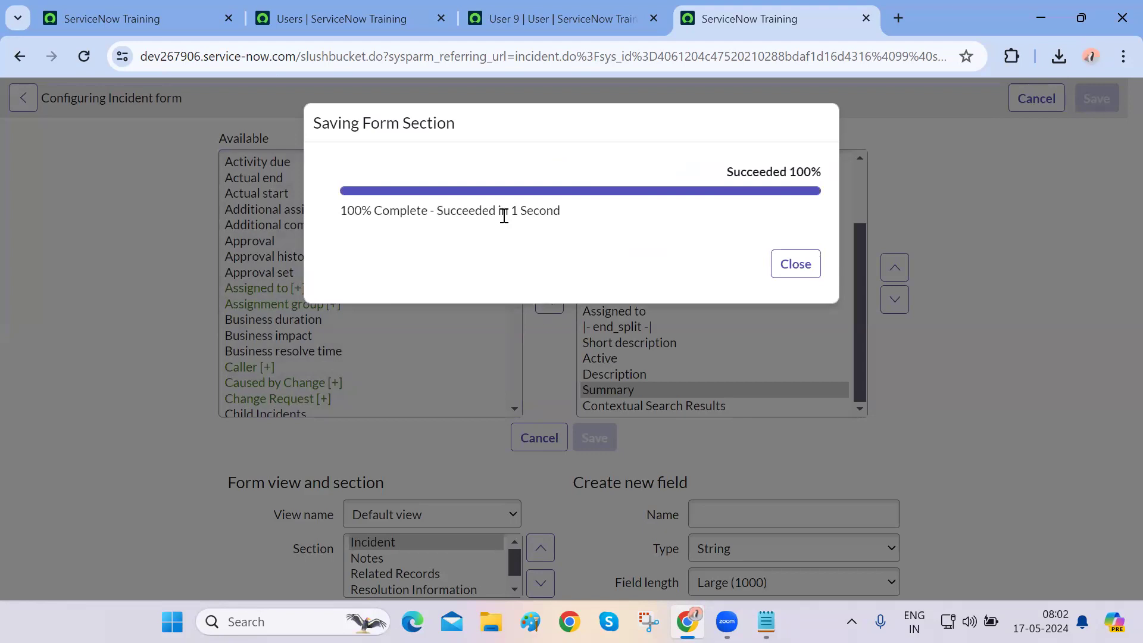
click(796, 265)
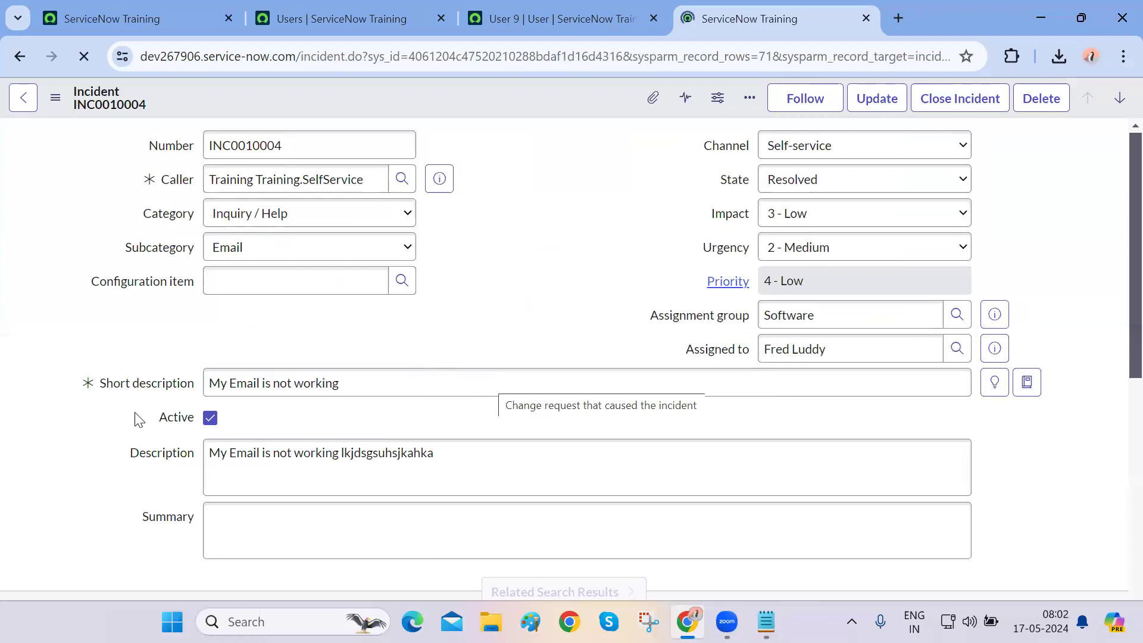
- Fill the Summary field with many repeated copies of the Description text and save the incident
scroll(178, 429, down, 1)
click(326, 444)
triple_click(254, 374)
click(278, 429)
key(ctrl+v)
key(ctrl+v)
key(ctrl+v)
key(ctrl+v)
key(ctrl+v)
key(ctrl+v)
key(ctrl+v)
key(ctrl+v)
key(ctrl+v)
key(ctrl+v)
key(ctrl+v)
key(ctrl+v)
key(ctrl+v)
key(ctrl+v)
key(ctrl+v)
key(ctrl+v)
key(ctrl+v)
key(ctrl+v)
key(ctrl+v)
key(ctrl+v)
key(ctrl+v)
key(ctrl+v)
key(ctrl+v)
key(ctrl+v)
key(ctrl+v)
key(ctrl+v)
key(ctrl+v)
key(ctrl+v)
key(ctrl+v)
key(ctrl+v)
key(ctrl+v)
key(ctrl+v)
key(ctrl+v)
key(ctrl+v)
key(ctrl+v)
key(ctrl+v)
key(ctrl+v)
key(ctrl+v)
key(ctrl+v)
key(ctrl+v)
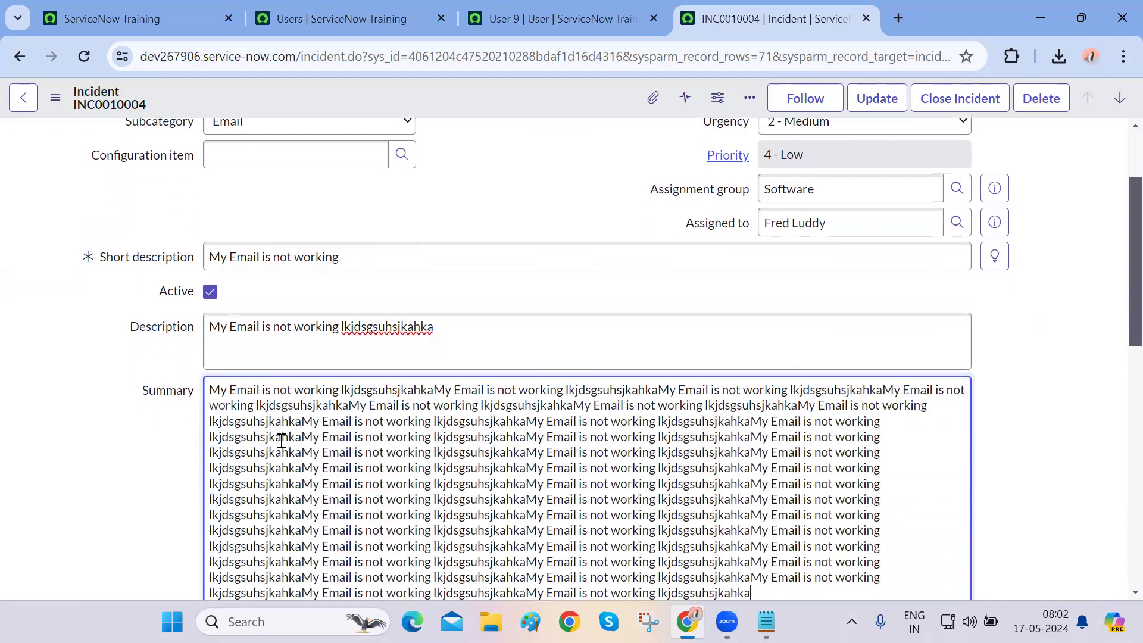
key(ctrl+v)
key(ctrl+v)
key(ctrl+v)
key(ctrl+v)
key(ctrl+v)
key(ctrl+v)
key(ctrl+v)
key(ctrl+v)
key(ctrl+v)
key(ctrl+v)
key(ctrl+v)
key(ctrl+v)
key(ctrl+v)
key(ctrl+v)
key(ctrl+v)
key(ctrl+v)
key(ctrl+v)
key(ctrl+v)
key(ctrl+v)
key(ctrl+v)
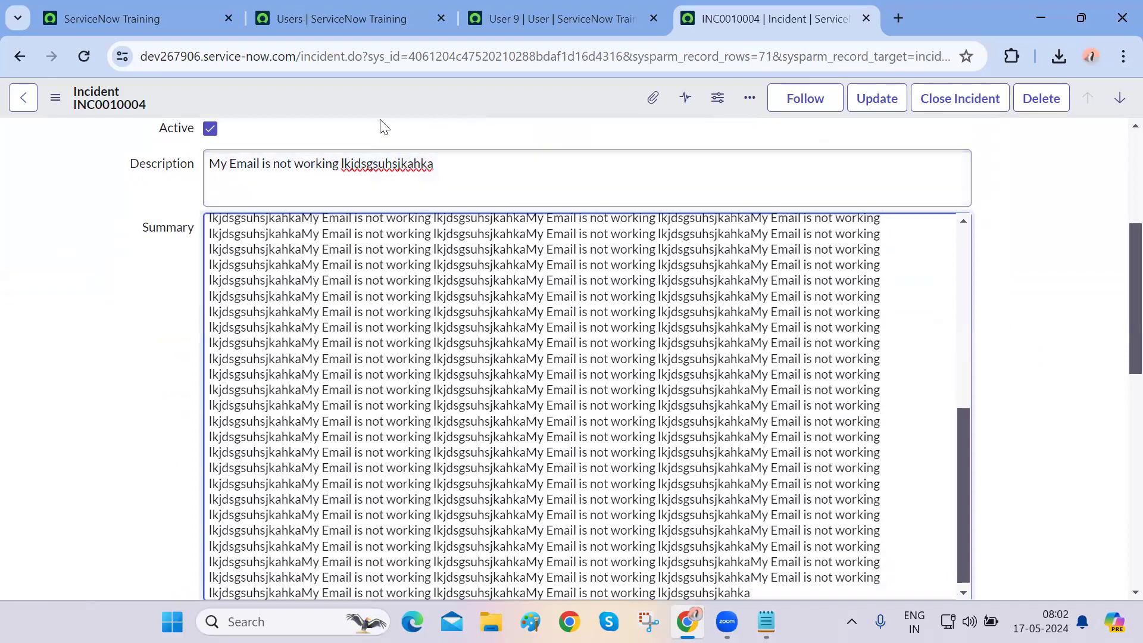
right_click(395, 97)
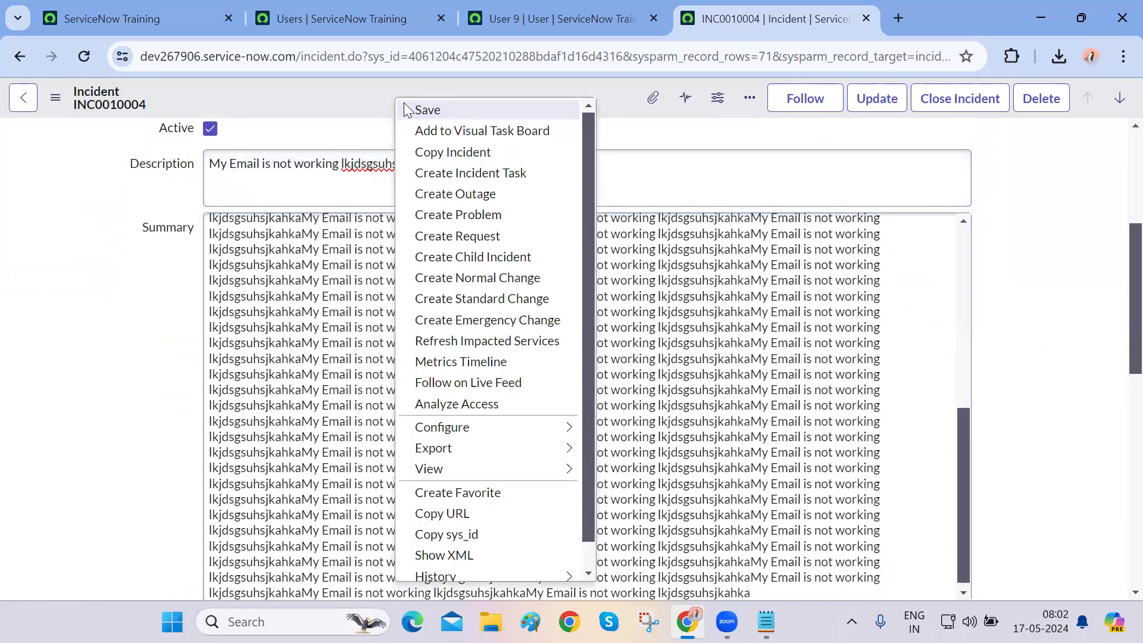
click(427, 109)
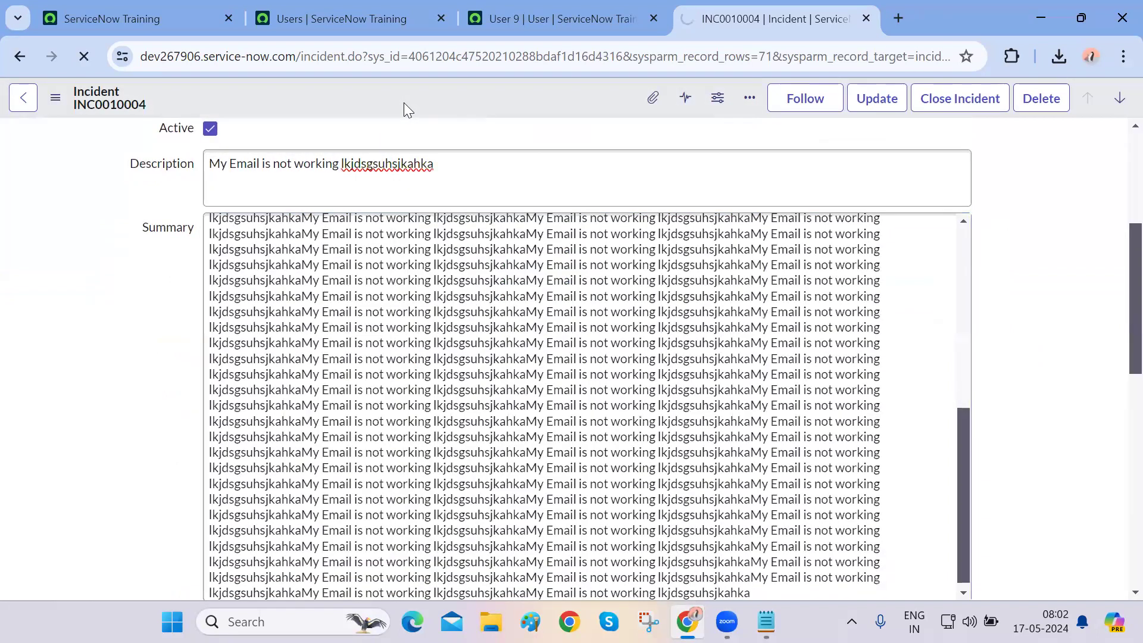
- Examine the saved Summary text from start to end along with the rest of the incident form
scroll(224, 321, down, 3)
scroll(619, 373, down, 5)
scroll(1033, 432, down, 2)
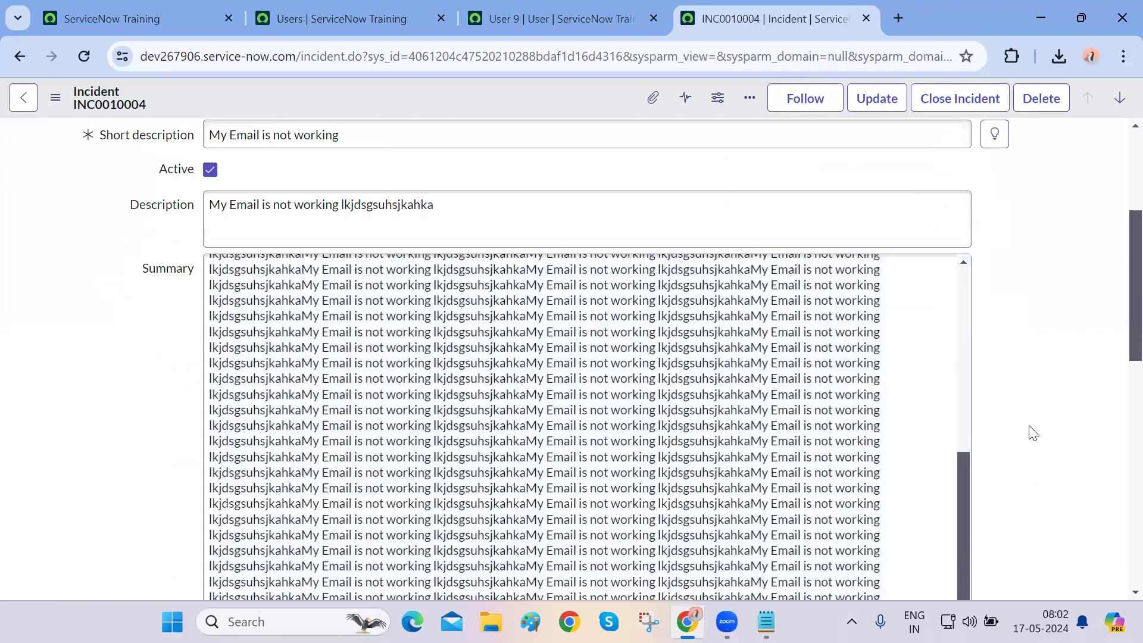
scroll(780, 474, down, 2)
click(782, 476)
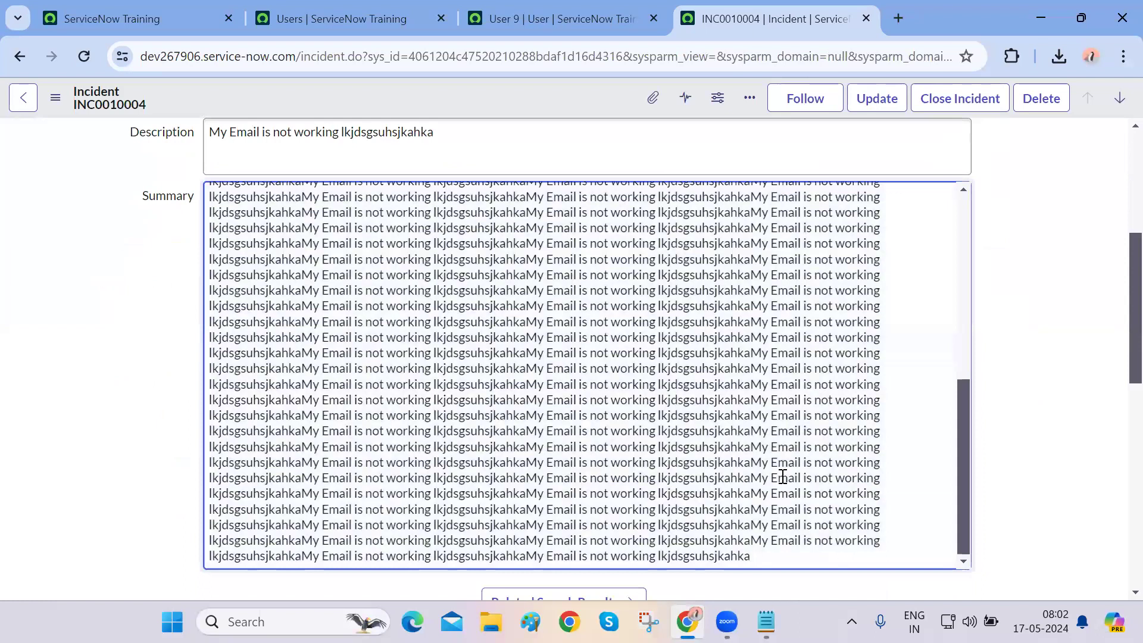
key(ctrl+a)
click(767, 446)
click(176, 404)
scroll(124, 400, up, 5)
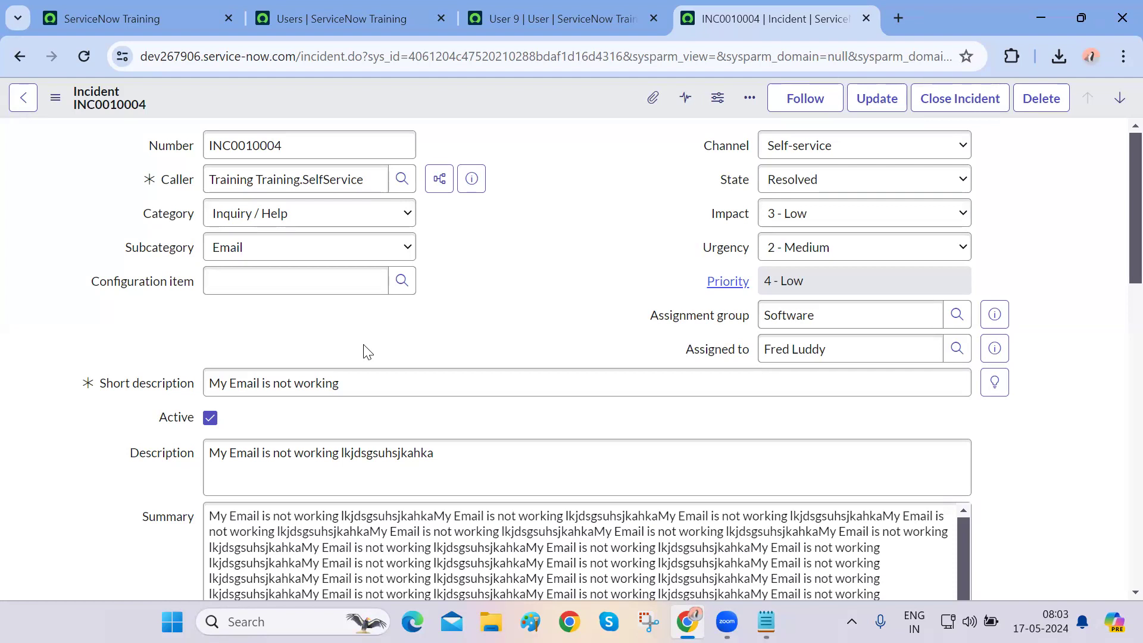
scroll(365, 354, down, 10)
scroll(365, 344, up, 10)
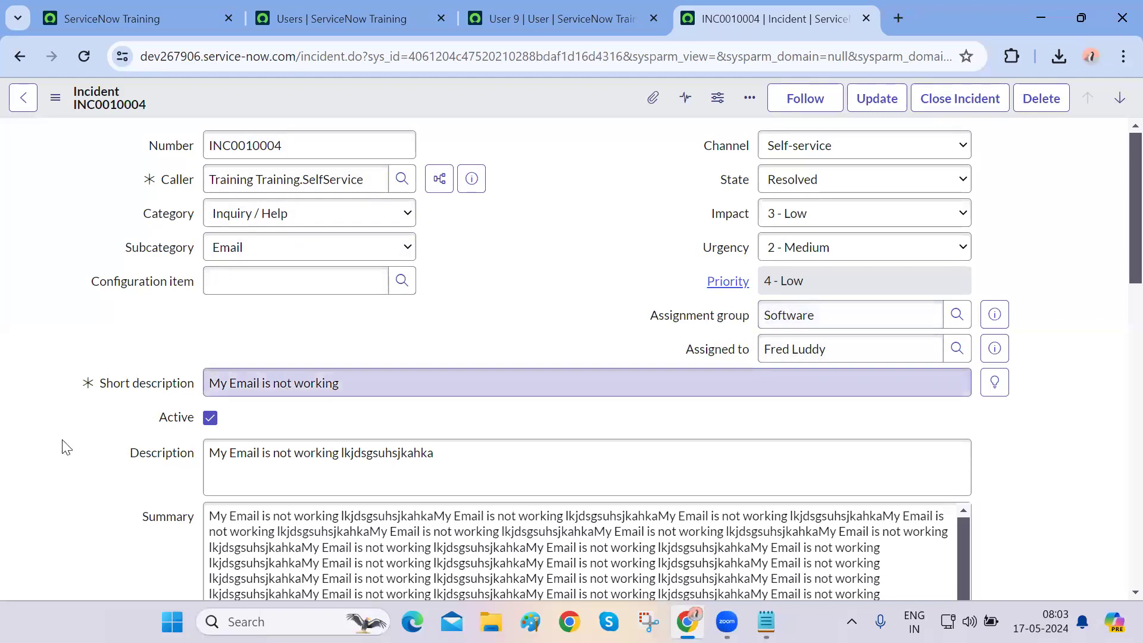
scroll(39, 473, down, 1)
scroll(39, 474, down, 10)
scroll(40, 473, up, 11)
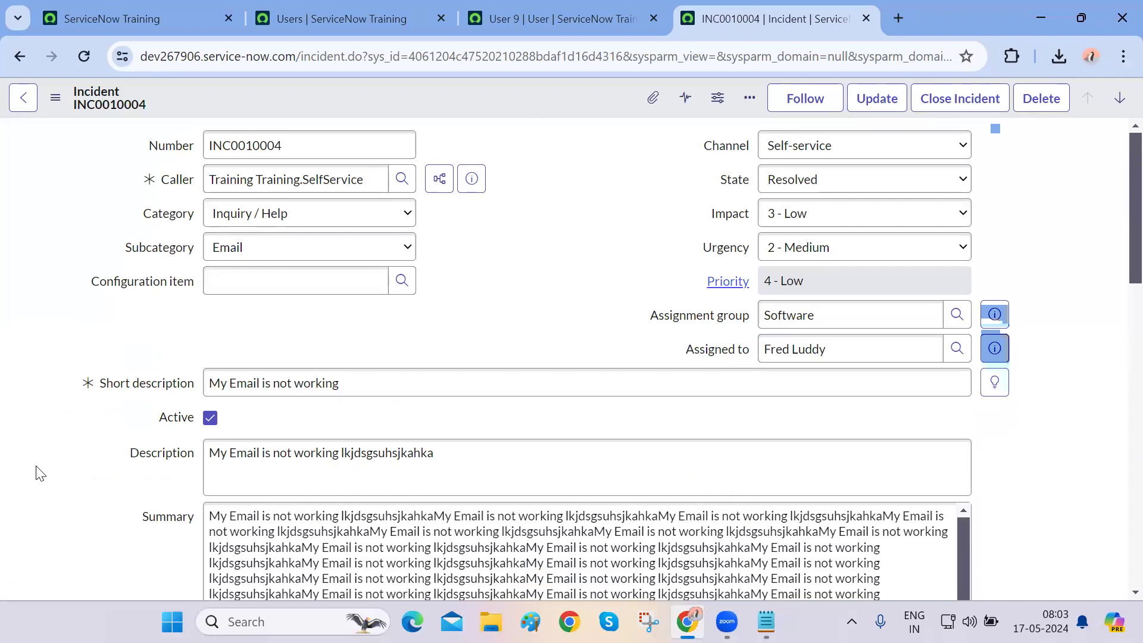
- Reopen the incident form's Form Layout and decline the Form Builder suggestion with "Don't show me this again" selected
click(55, 99)
mouse_move(187, 434)
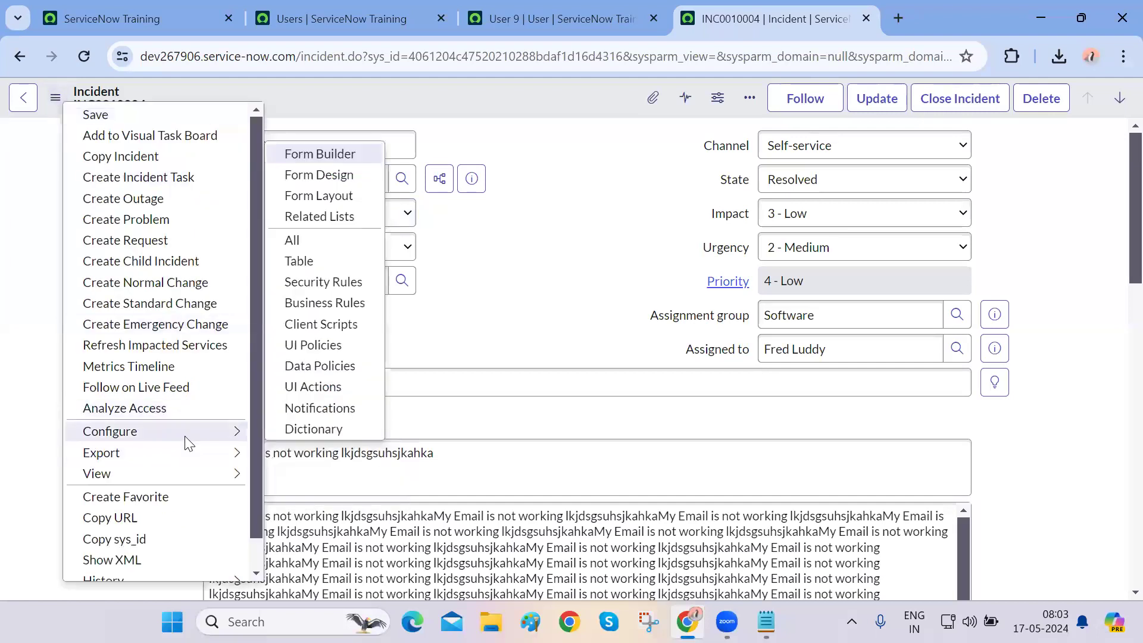
click(337, 198)
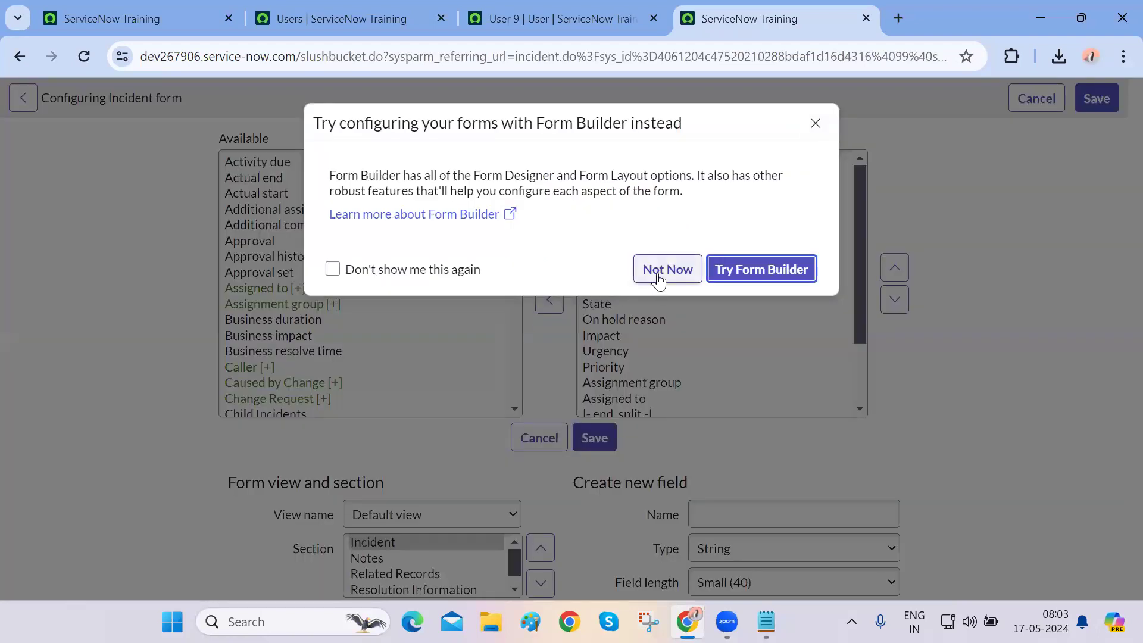
click(413, 272)
click(679, 272)
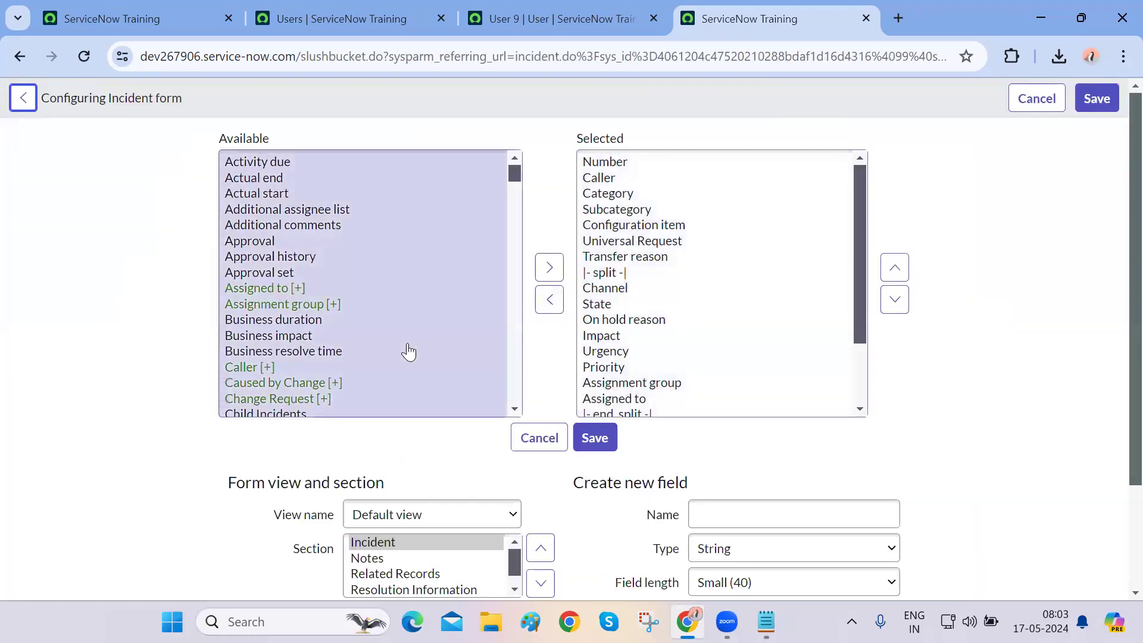
- Find the Due date field among the Available fields and add it to the Selected list
click(331, 259)
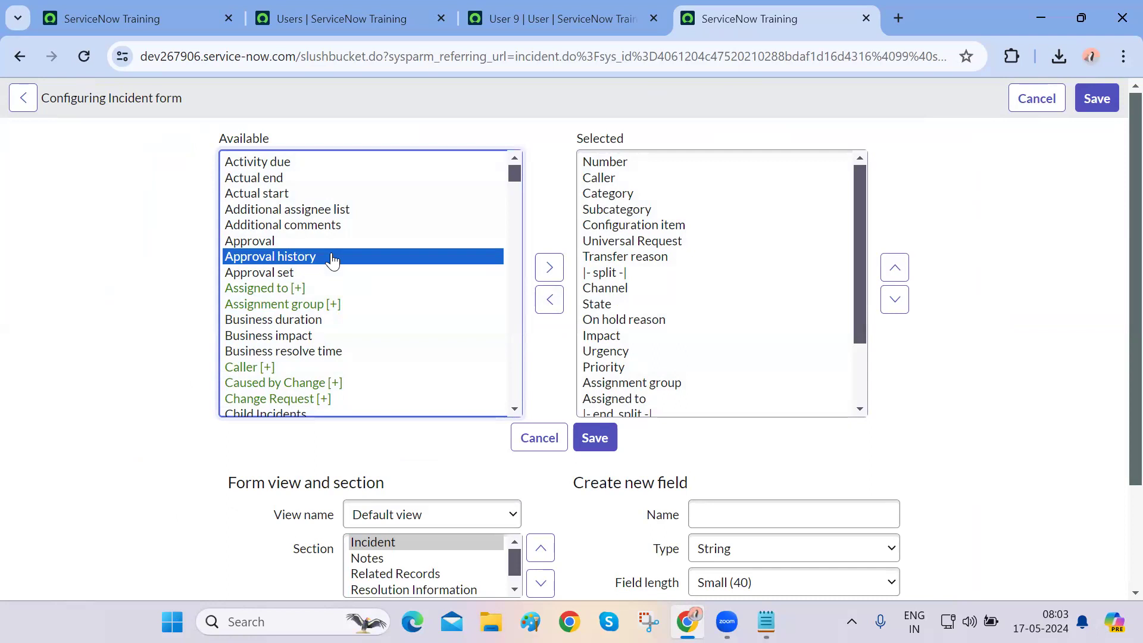
key(d)
scroll(331, 259, down, 5)
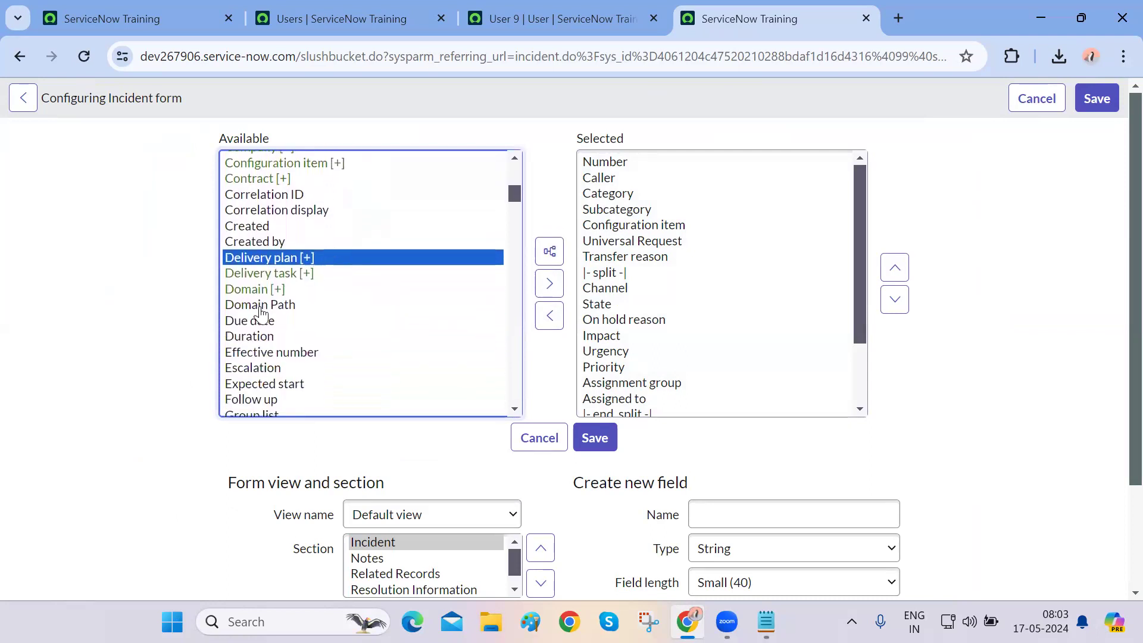
click(254, 323)
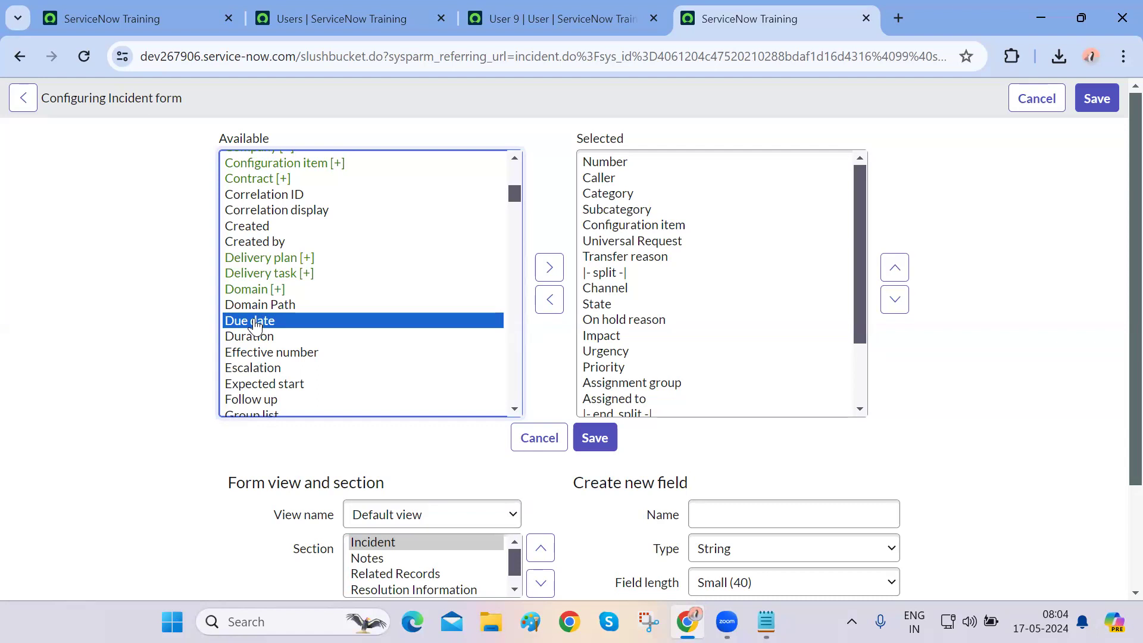
click(548, 268)
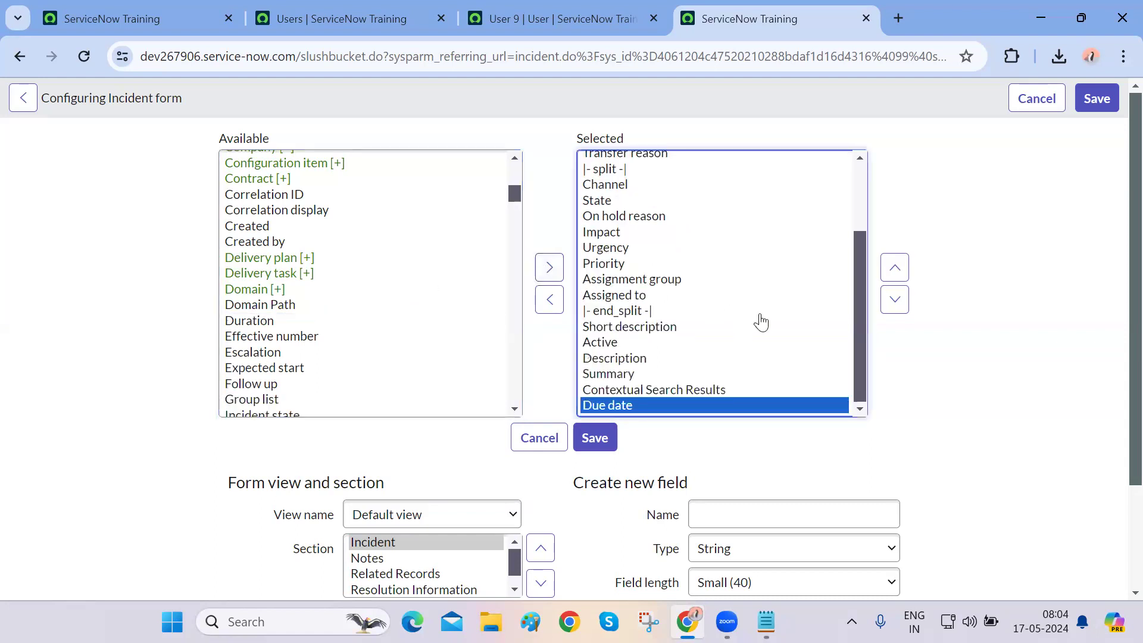
- Move the Due date field up to between Priority and Assignment group, and save the form layout
double_click(899, 277)
double_click(898, 275)
click(898, 275)
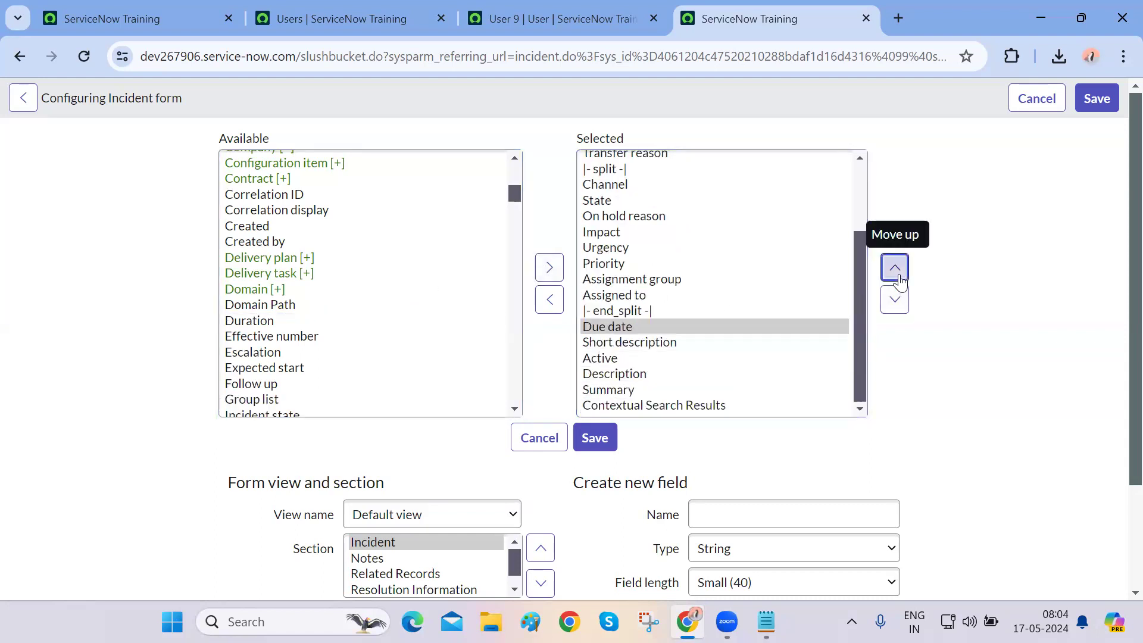
double_click(896, 271)
click(894, 269)
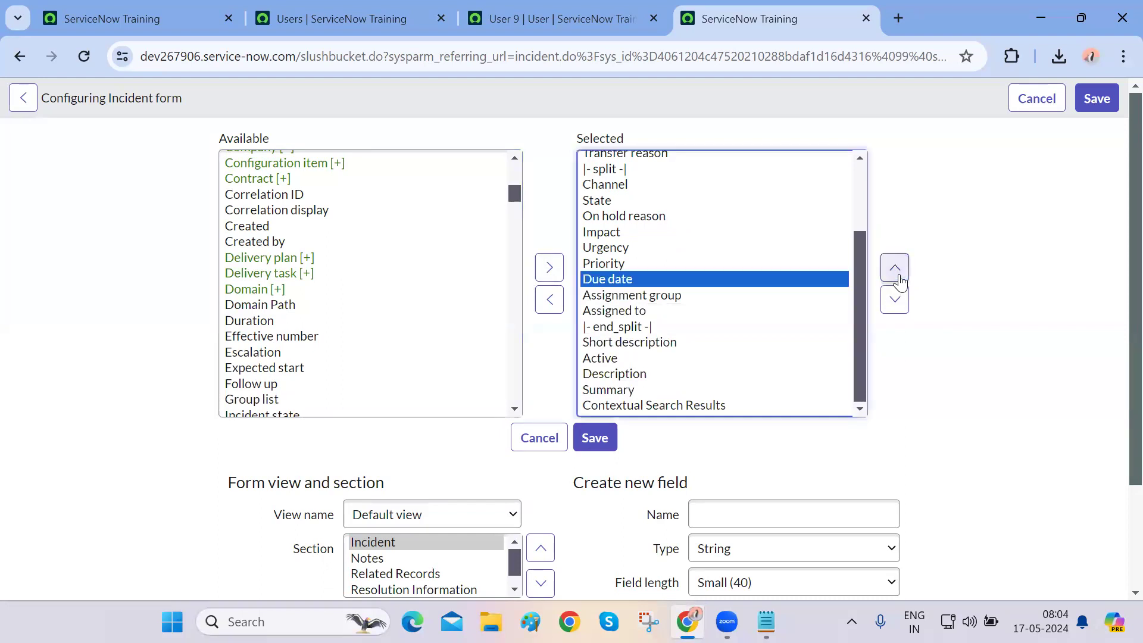
click(604, 440)
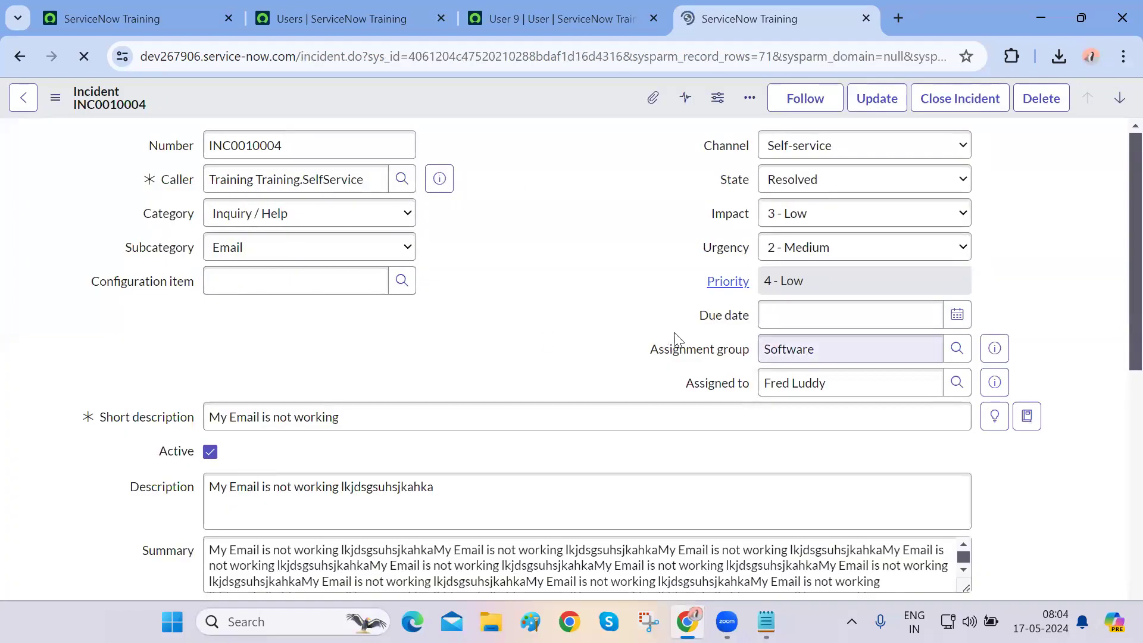
click(957, 316)
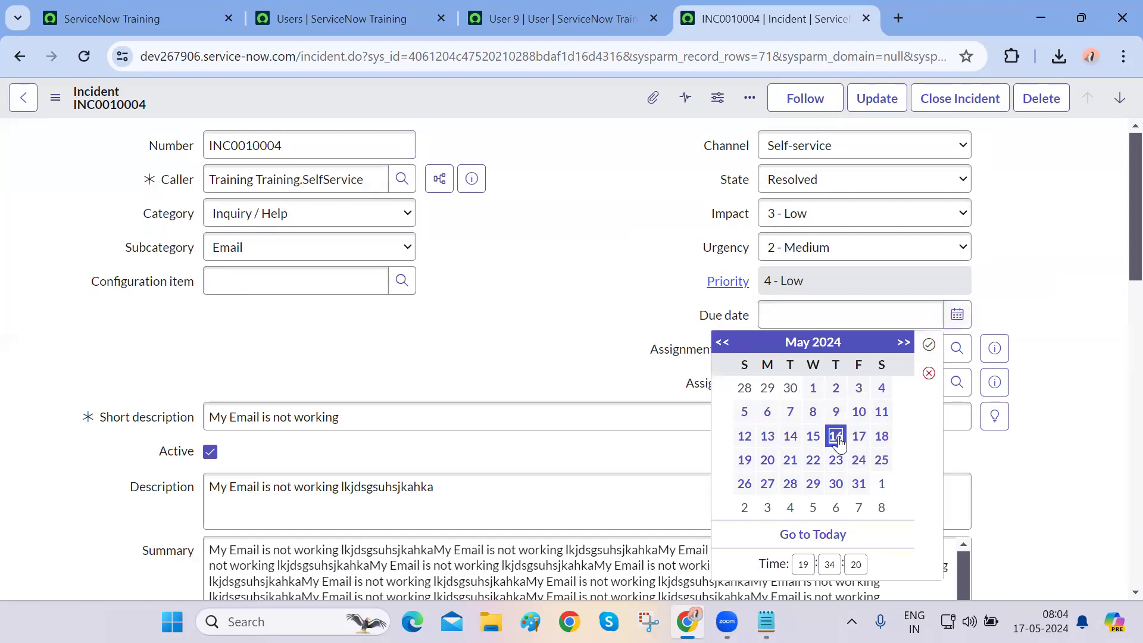
click(835, 484)
click(928, 347)
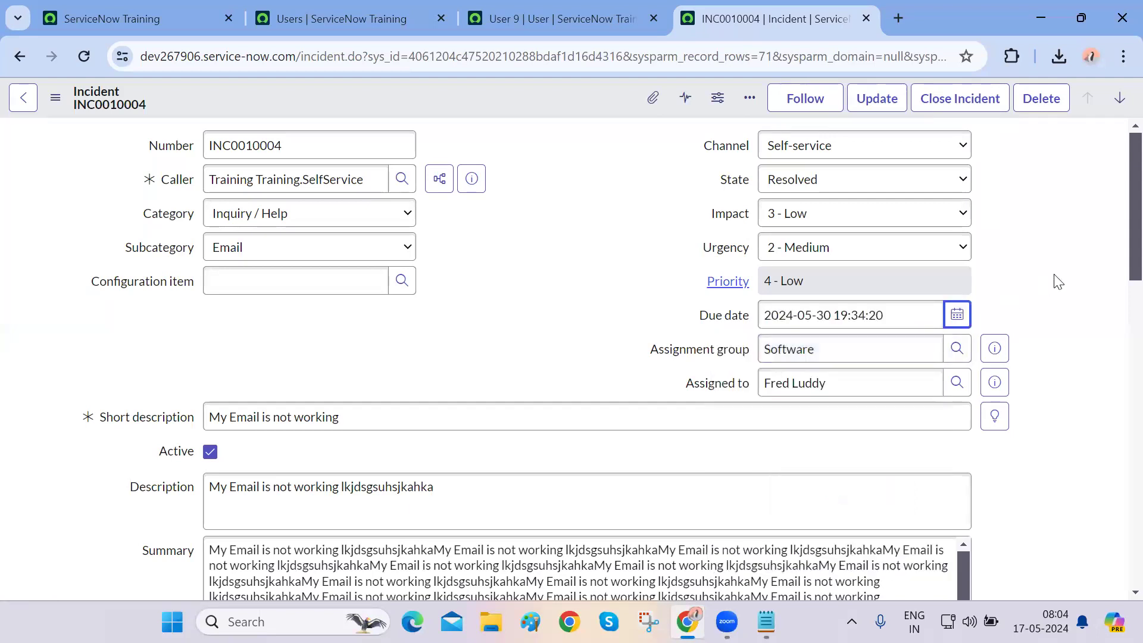
right_click(541, 84)
click(554, 98)
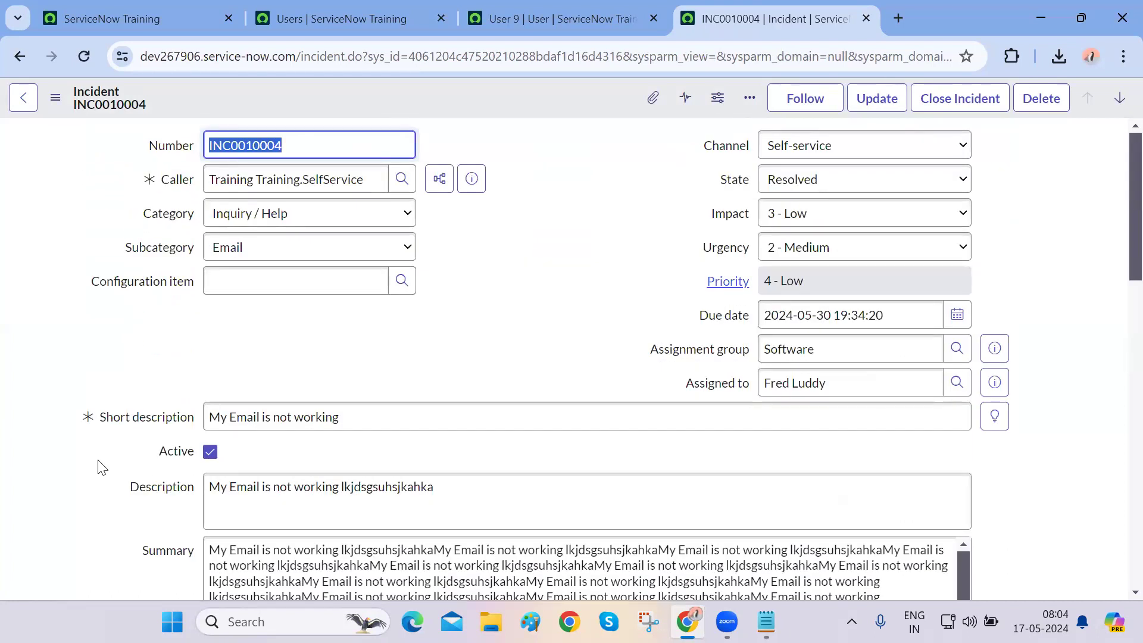
- Look over the saved incident form's fields, from Number and Caller down to Summary
click(550, 338)
double_click(337, 150)
click(378, 357)
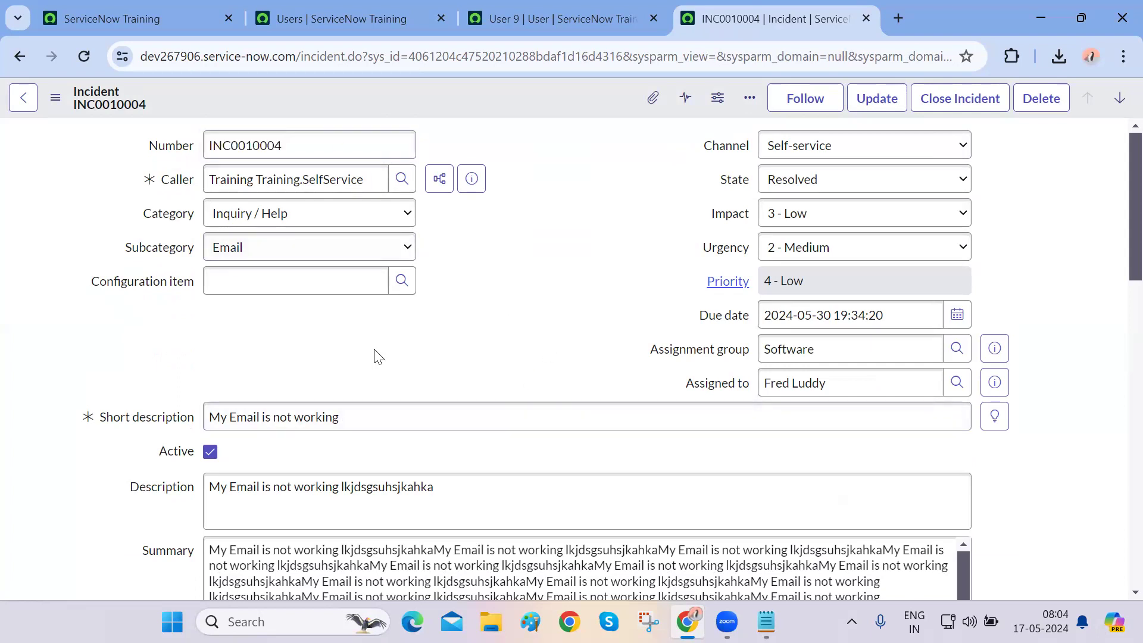
triple_click(255, 179)
click(293, 348)
scroll(231, 351, down, 1)
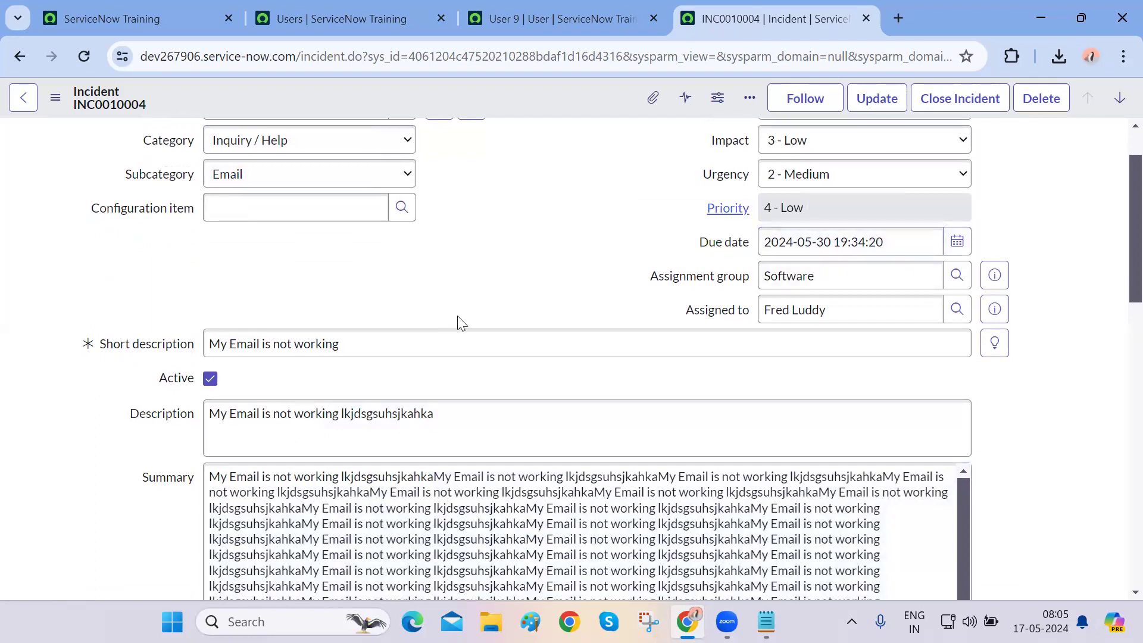
scroll(458, 323, up, 1)
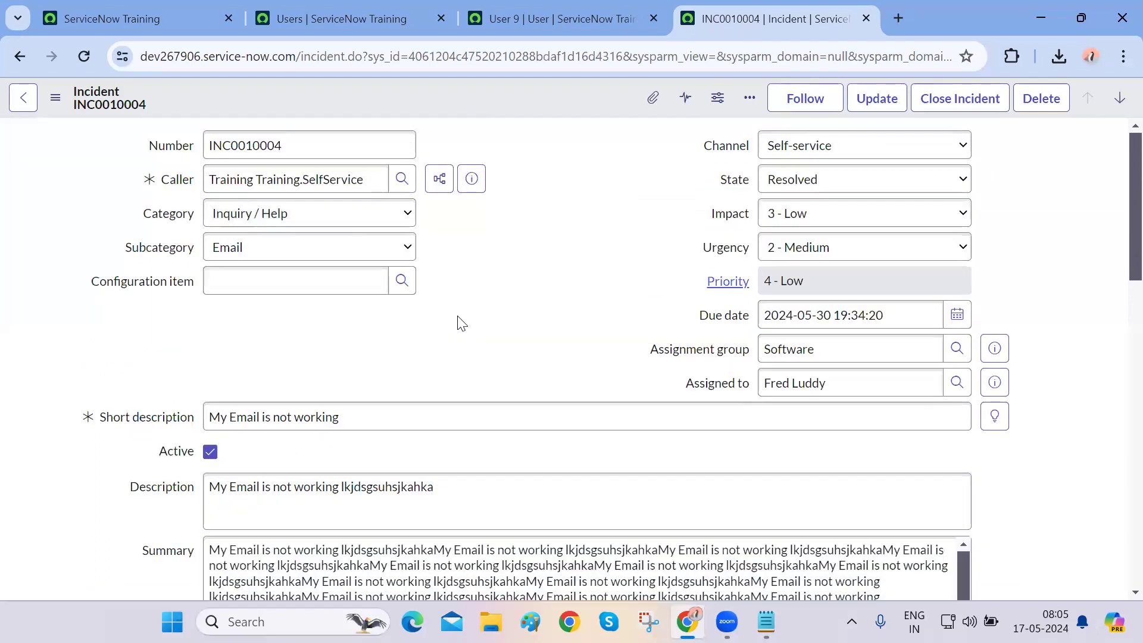
scroll(458, 323, down, 1)
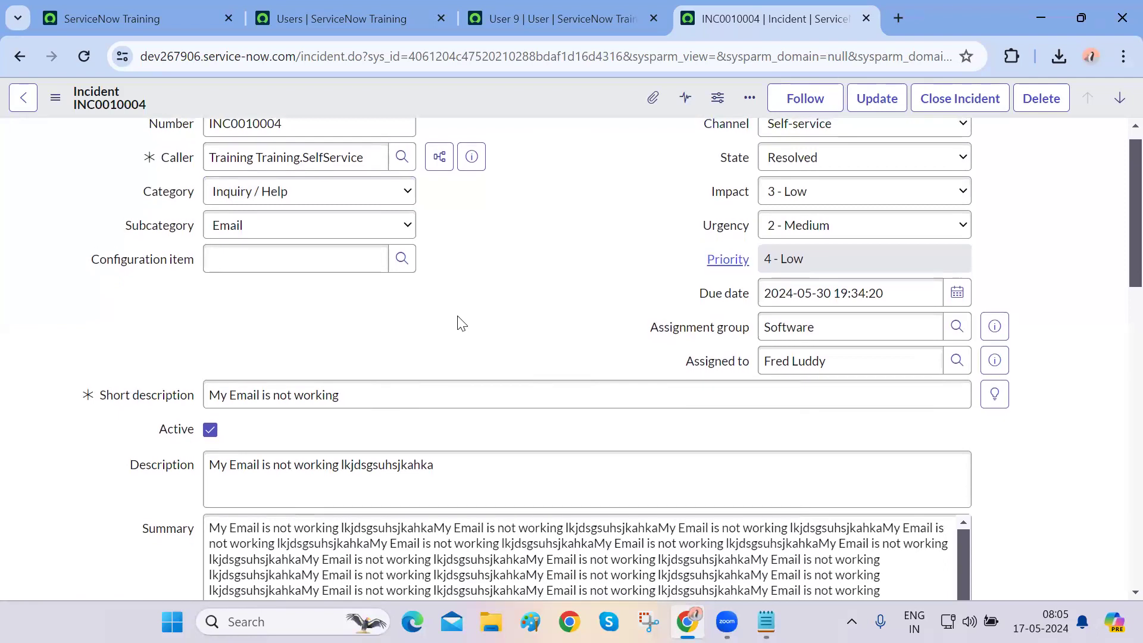
scroll(462, 324, up, 1)
scroll(202, 432, down, 2)
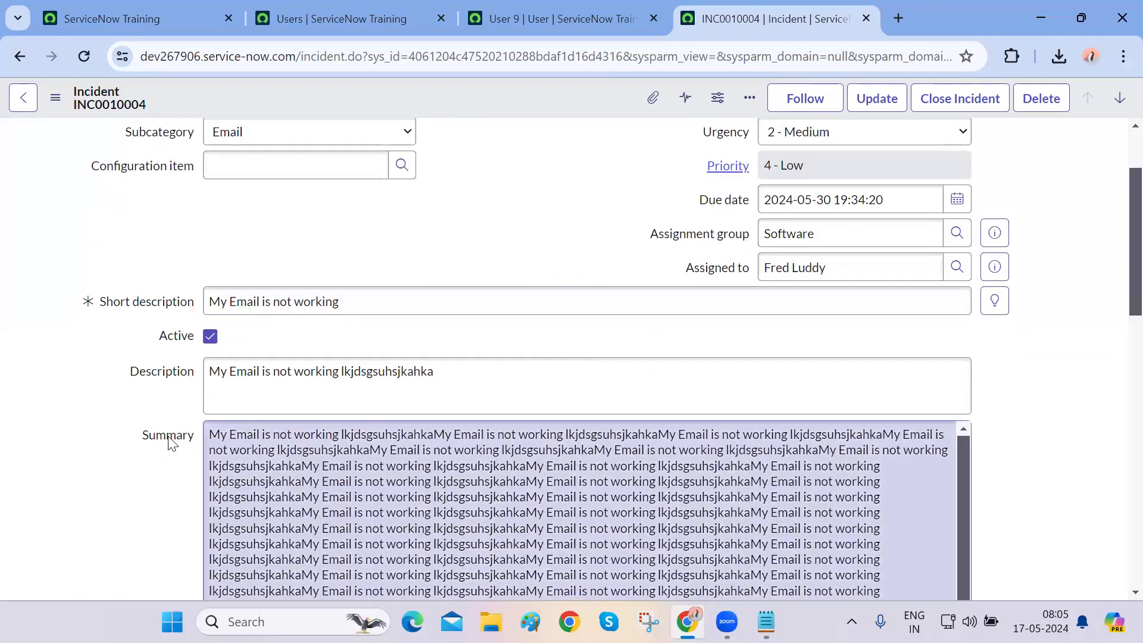
- Show the Summary field's dictionary info, read its table, field name, type, max length and attributes, and close it
right_click(169, 442)
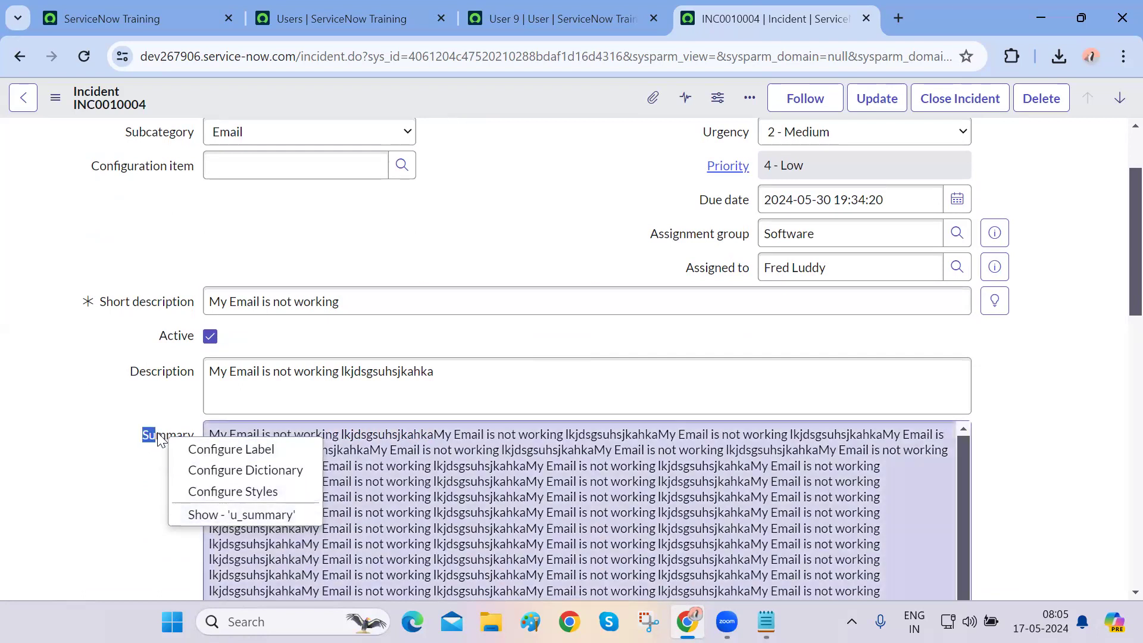
click(158, 439)
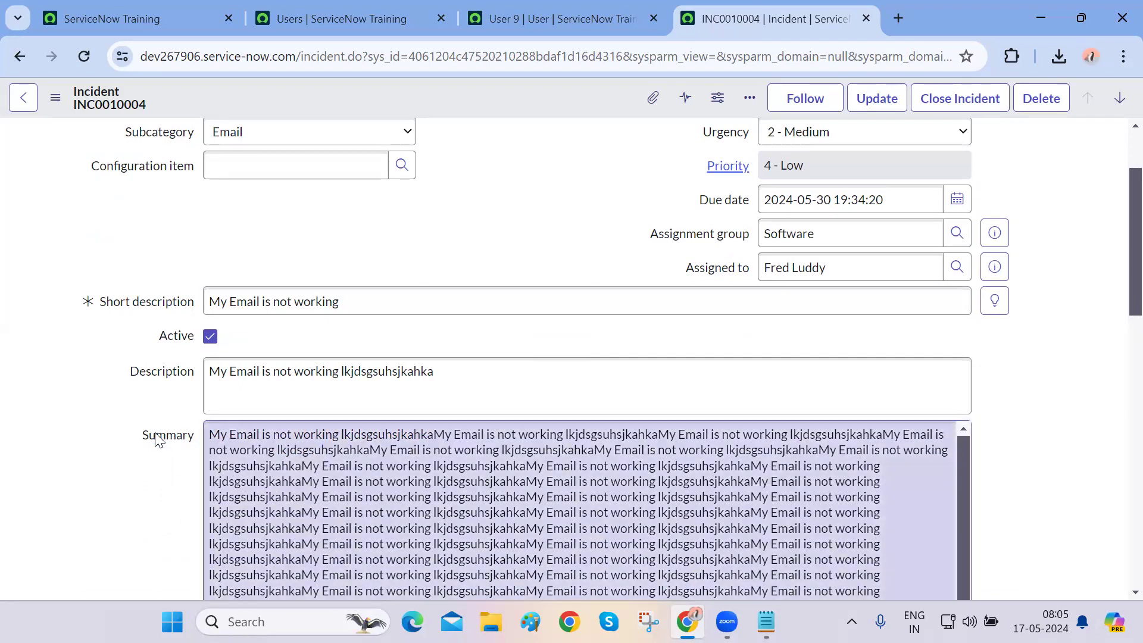
right_click(159, 439)
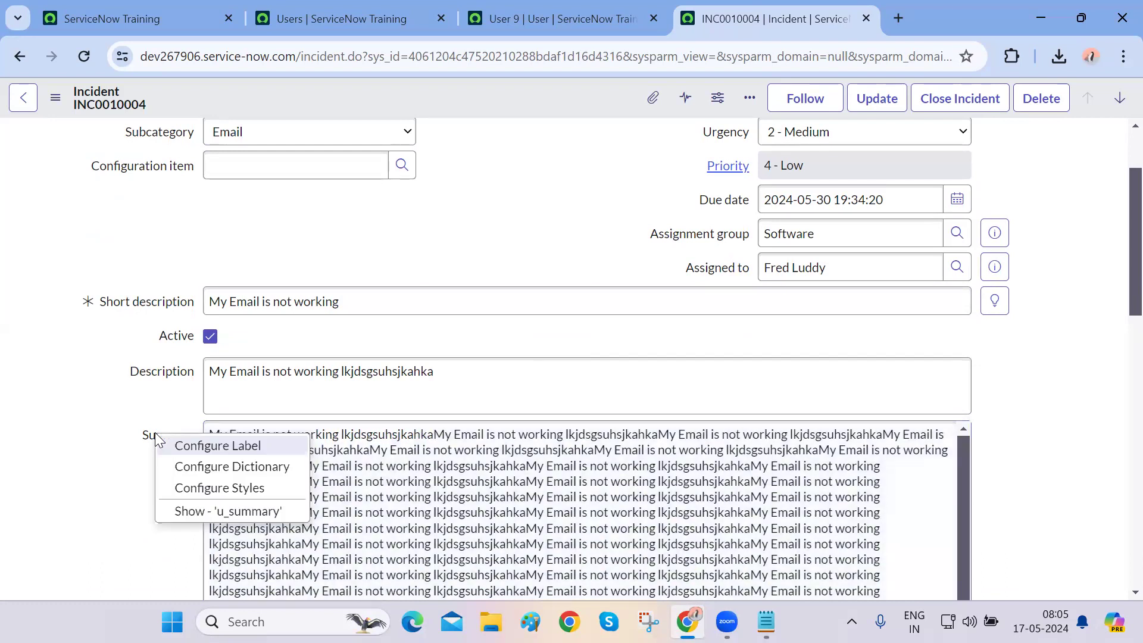
click(208, 512)
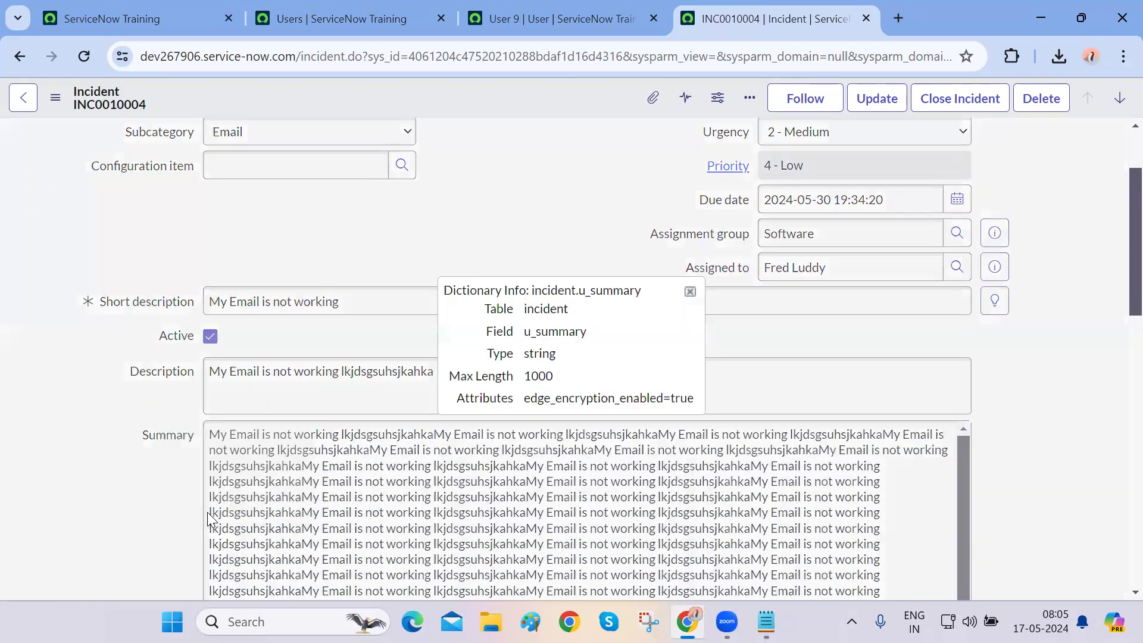
double_click(538, 310)
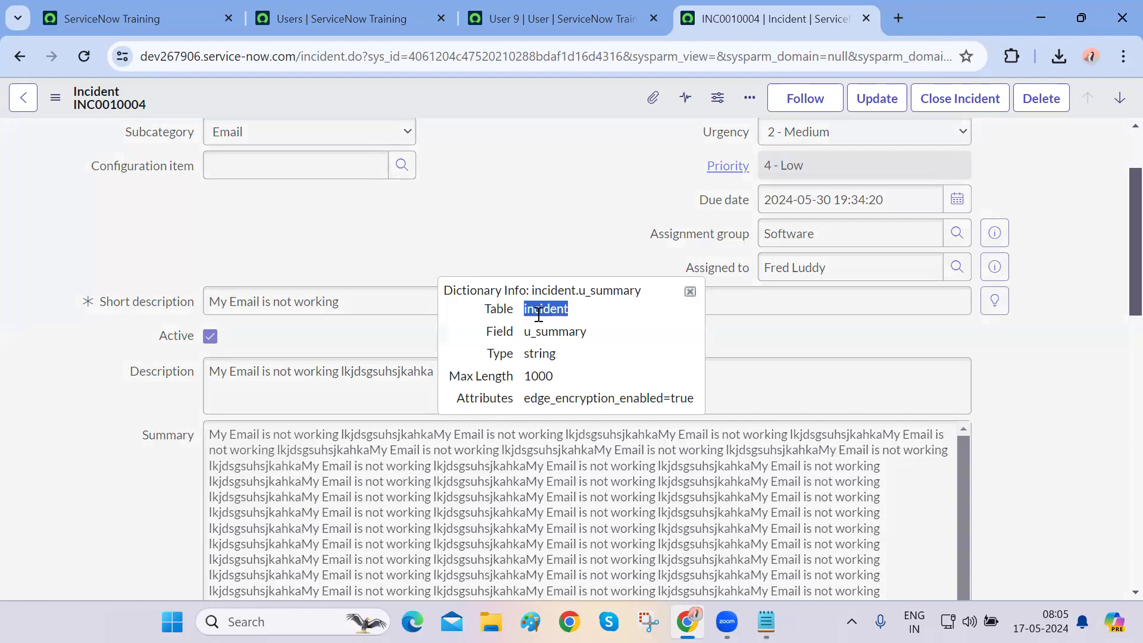
double_click(539, 331)
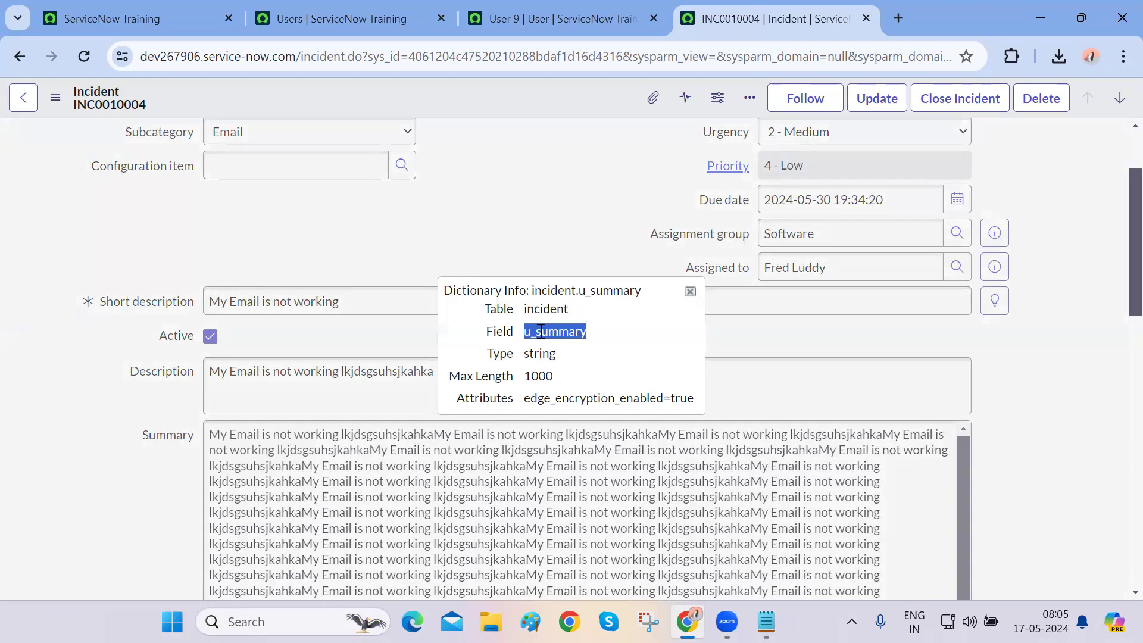
double_click(542, 354)
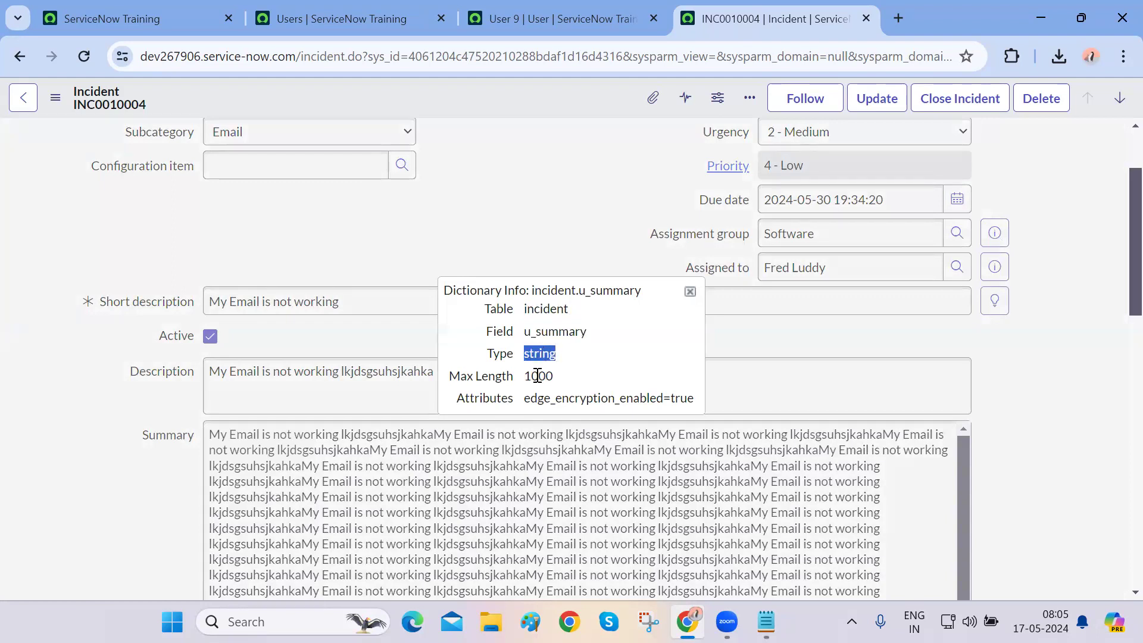
double_click(539, 376)
double_click(538, 397)
drag(539, 397, 685, 403)
click(684, 403)
click(691, 291)
- Show the Active field's dictionary info, read its table, field name, type, max length and attributes, and close it
scroll(275, 401, up, 1)
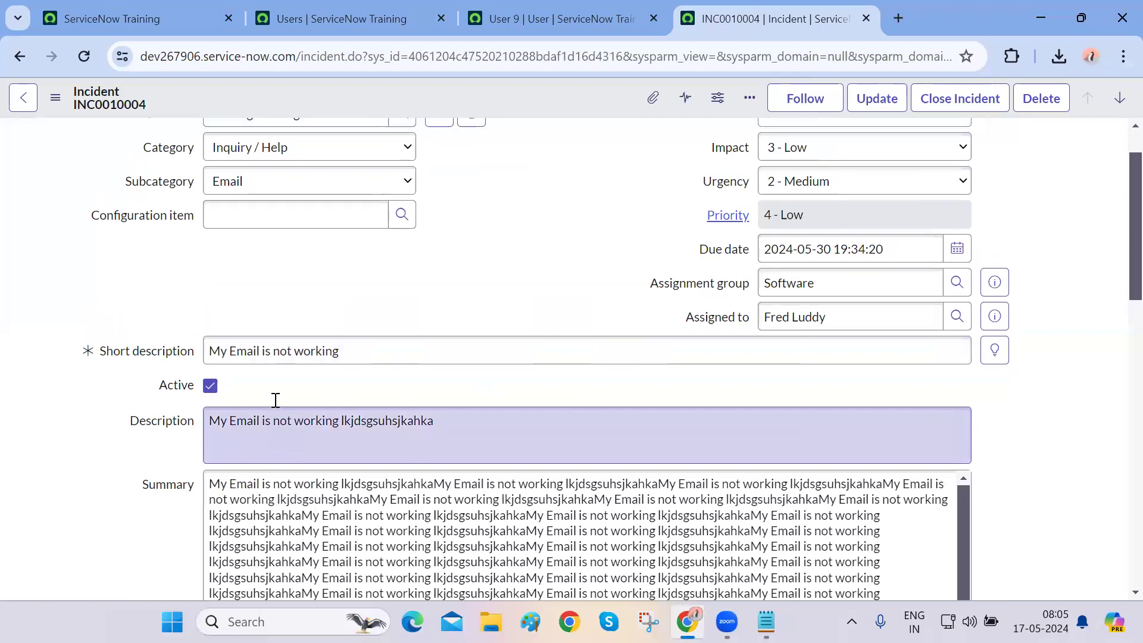
right_click(176, 395)
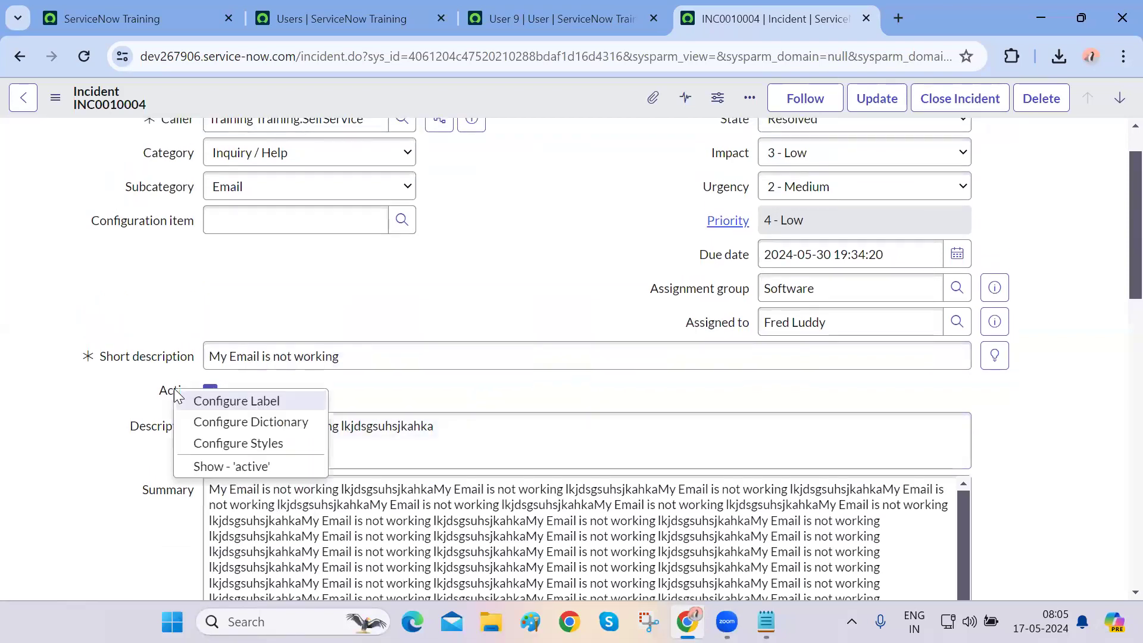
click(232, 467)
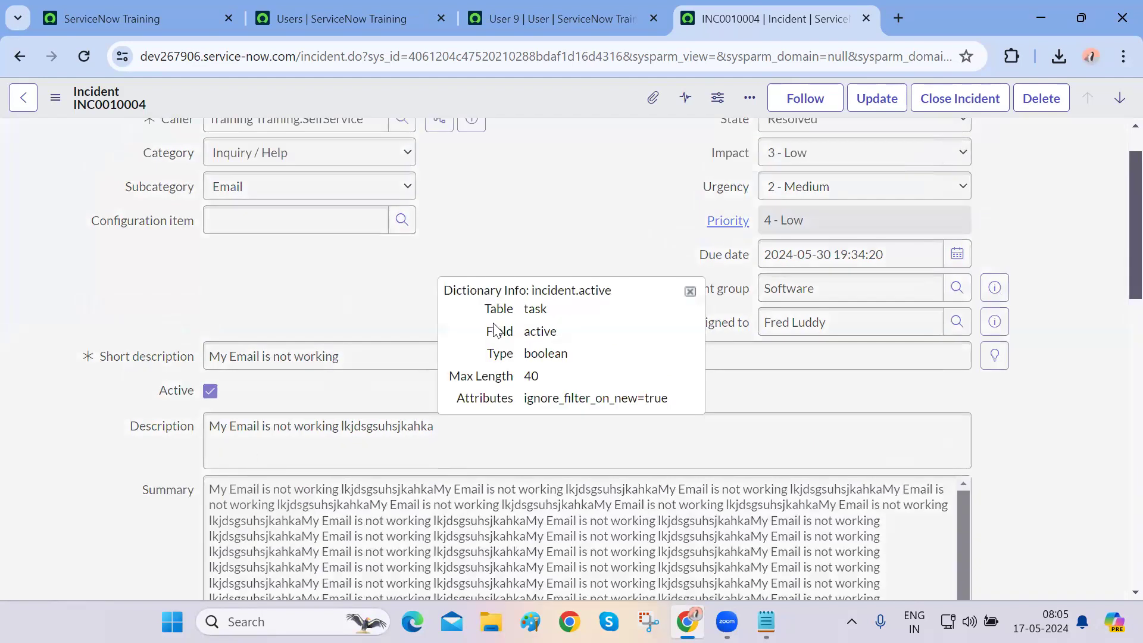
double_click(543, 306)
double_click(541, 332)
double_click(541, 354)
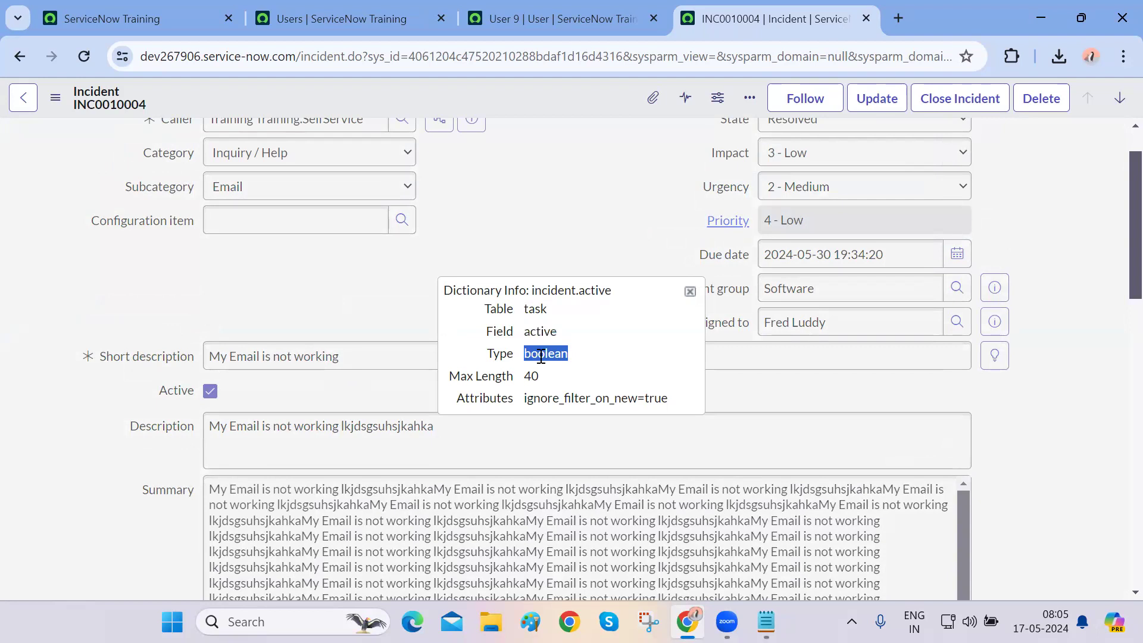
double_click(531, 376)
click(552, 392)
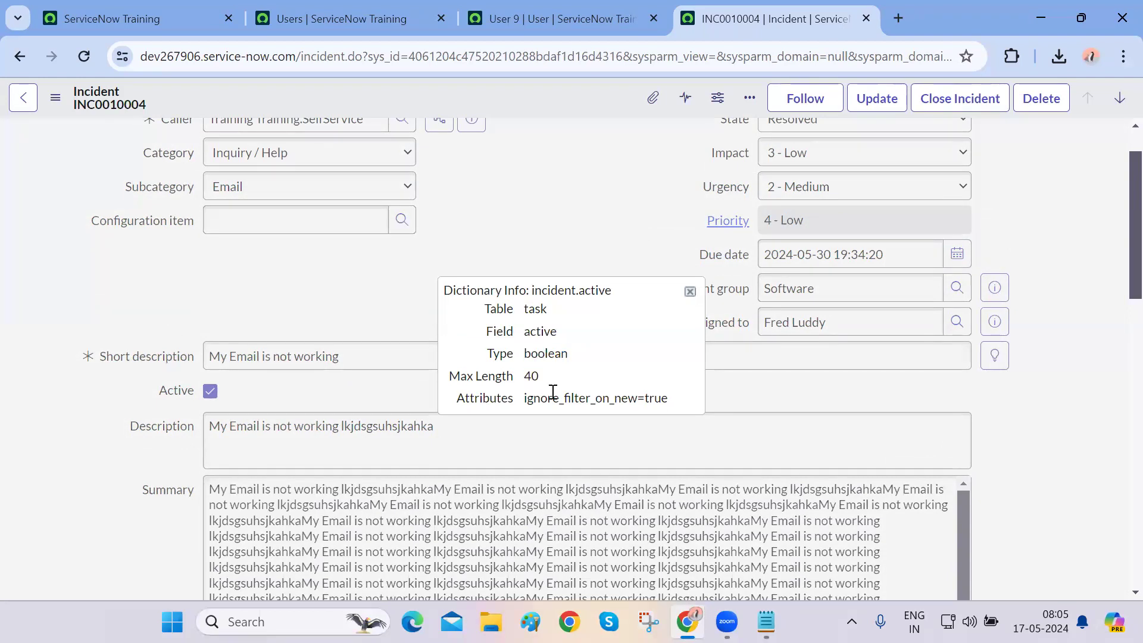
triple_click(552, 391)
click(690, 291)
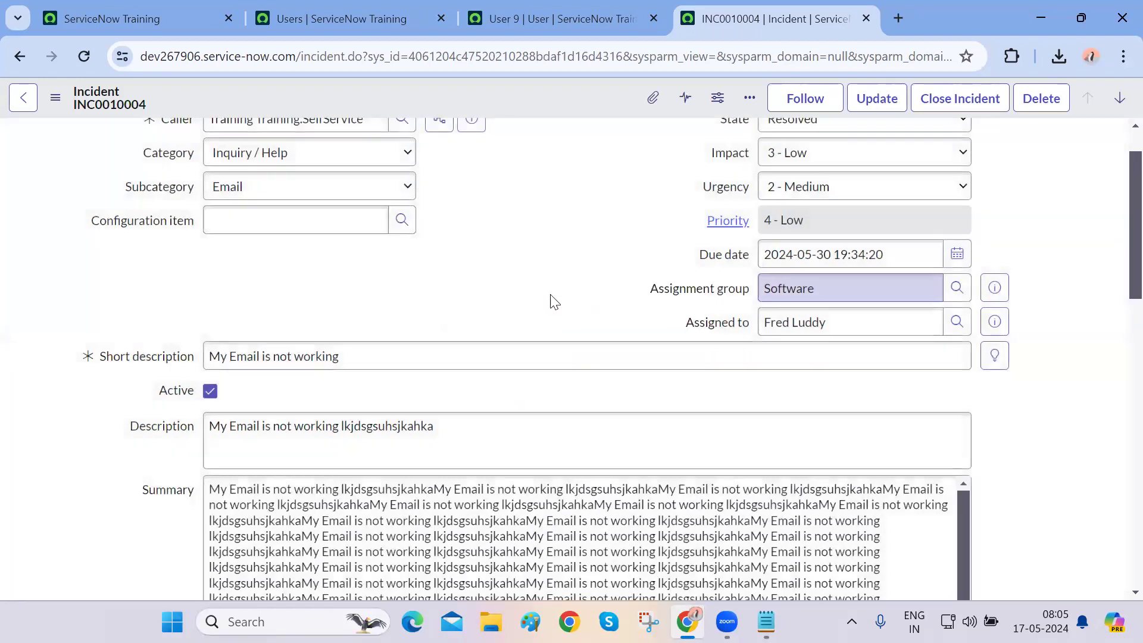
- Open the dictionary entry of the Active field from the incident form
scroll(551, 300, up, 1)
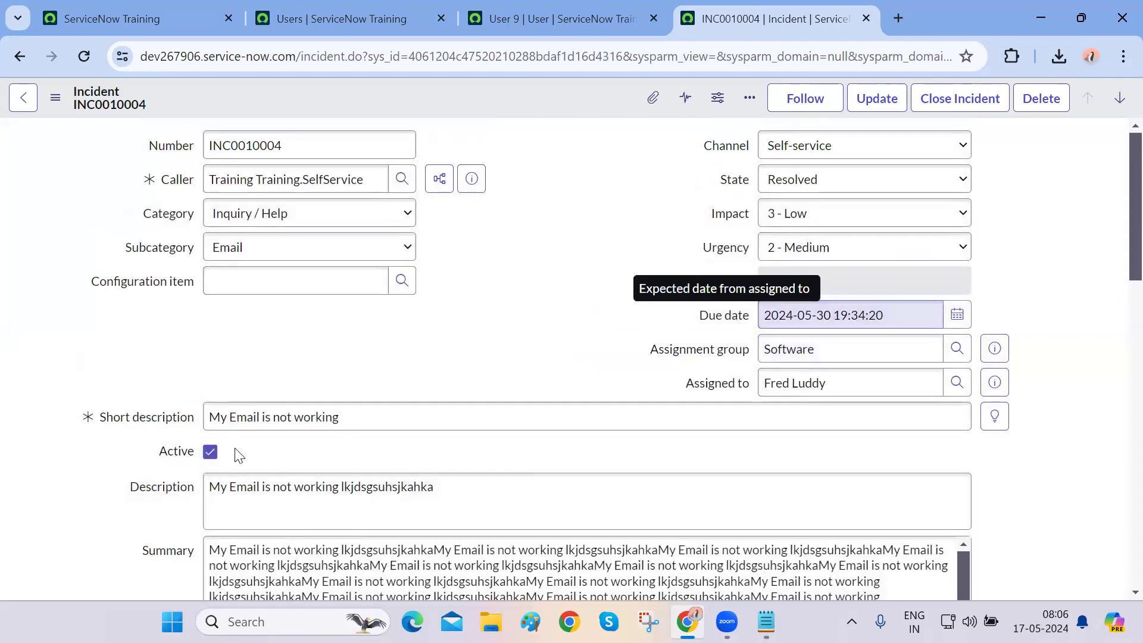
right_click(172, 452)
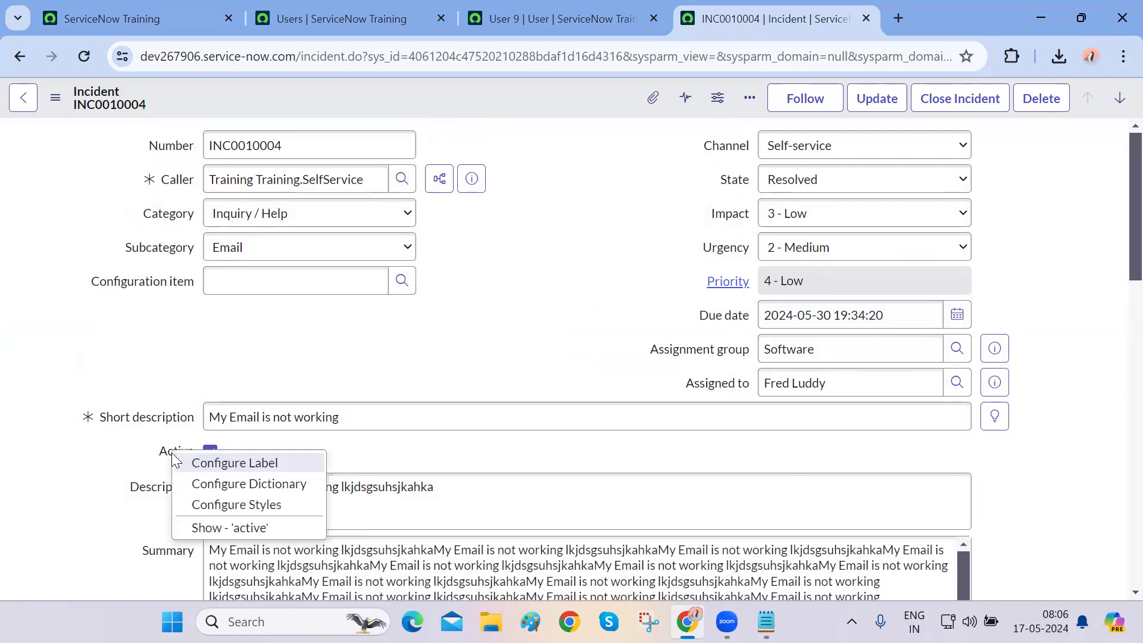
click(183, 467)
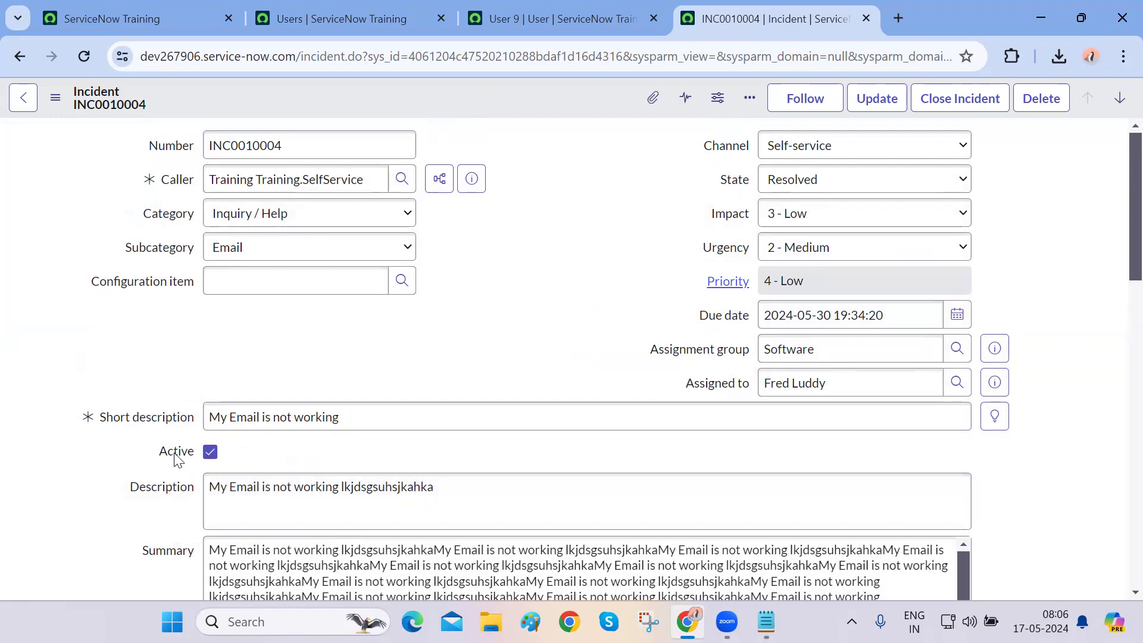
right_click(177, 459)
click(226, 485)
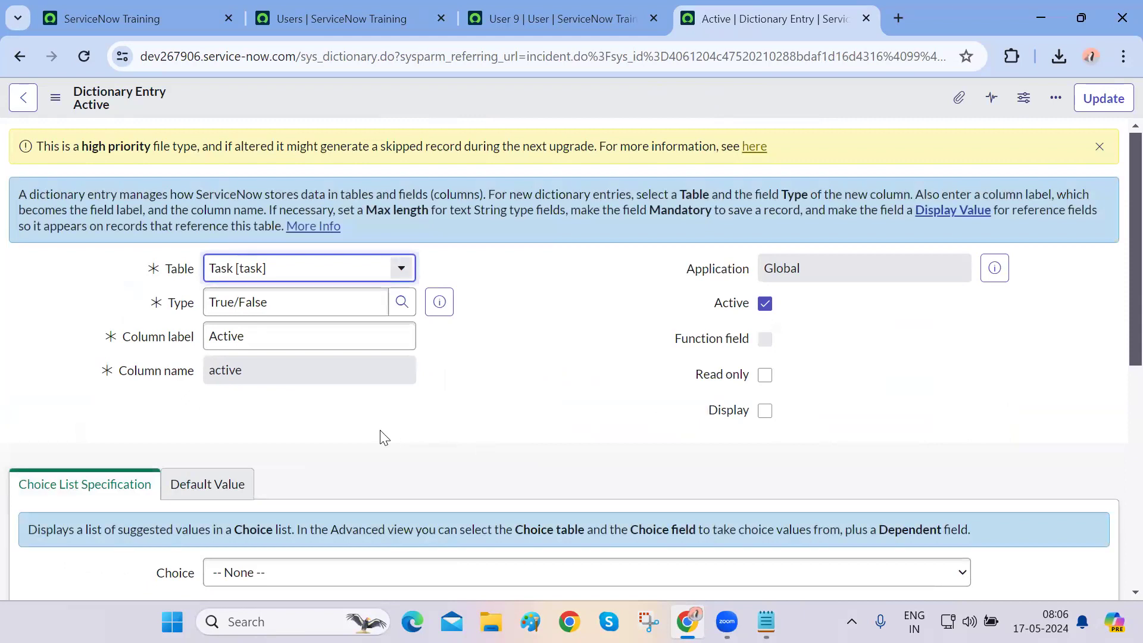
- Review the Active dictionary entry's settings and related lists, including its Attributes list
scroll(381, 438, down, 5)
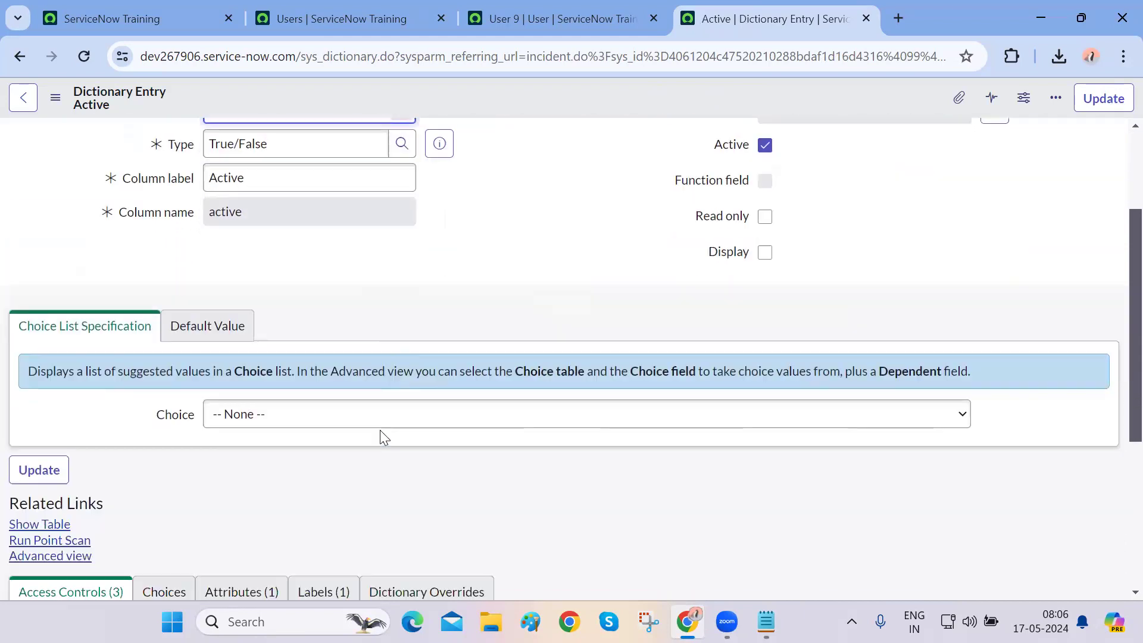
scroll(381, 438, up, 3)
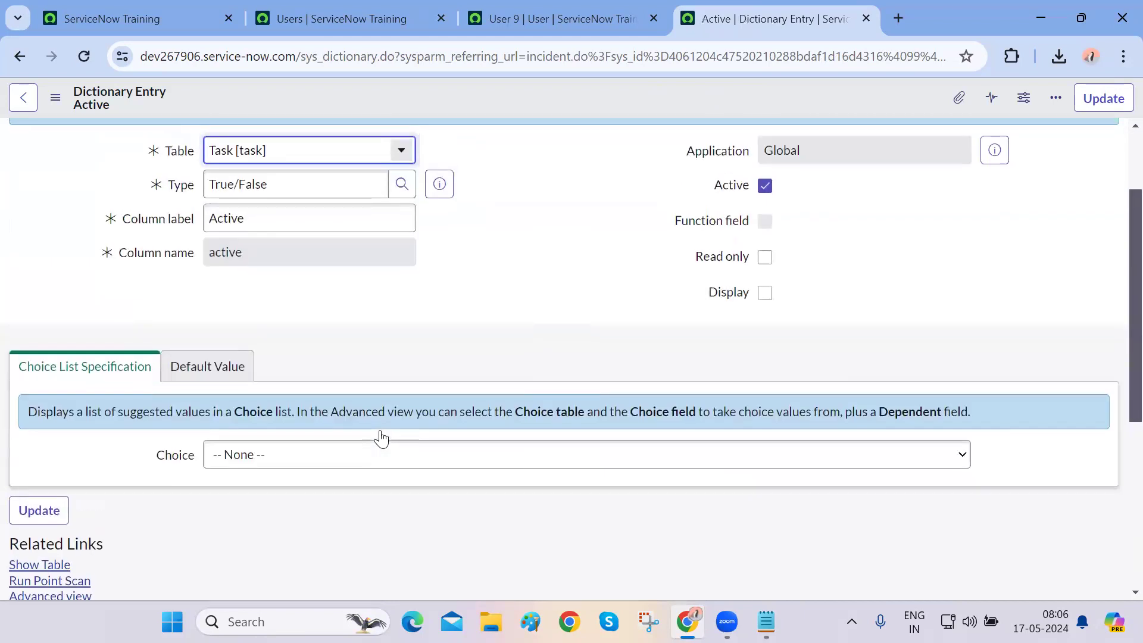
scroll(381, 438, down, 4)
scroll(384, 438, up, 3)
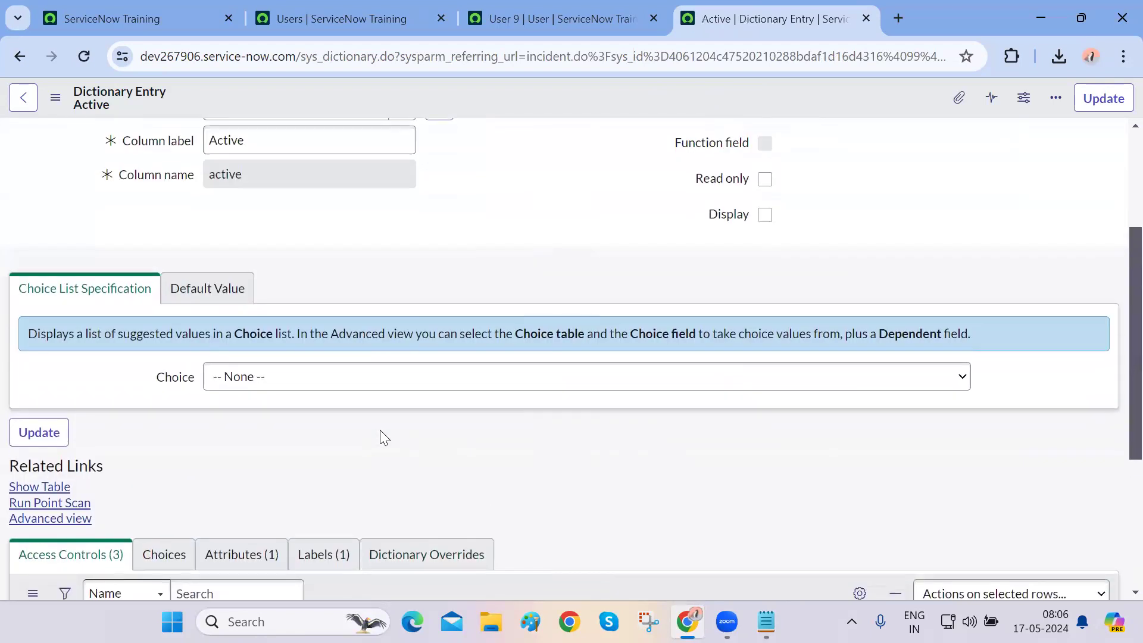
click(237, 560)
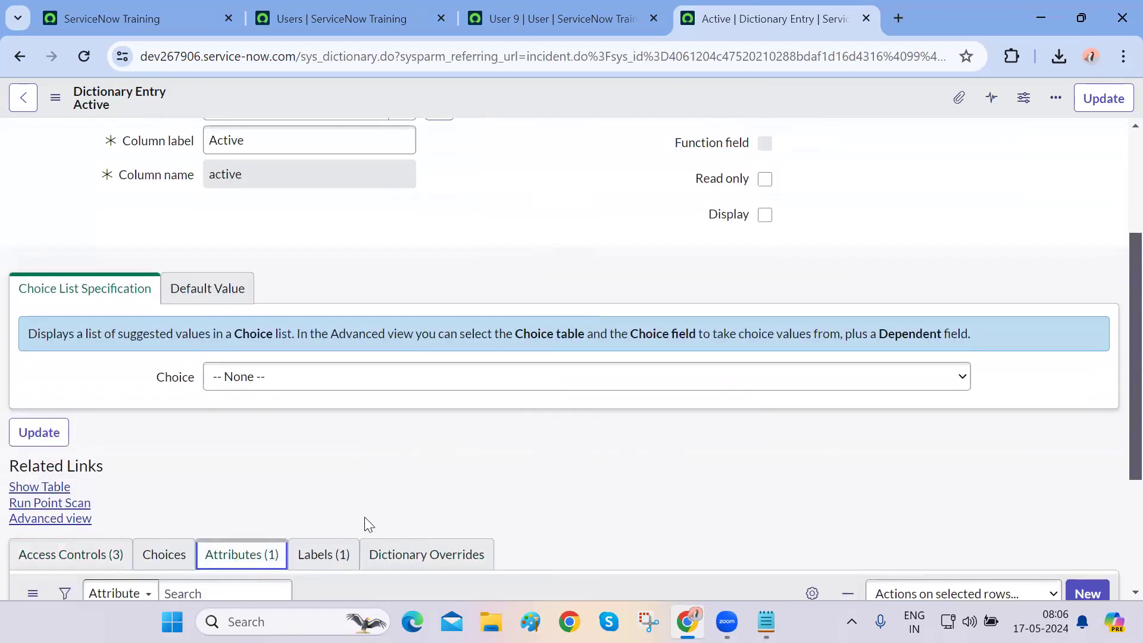
scroll(365, 523, down, 3)
scroll(366, 523, up, 4)
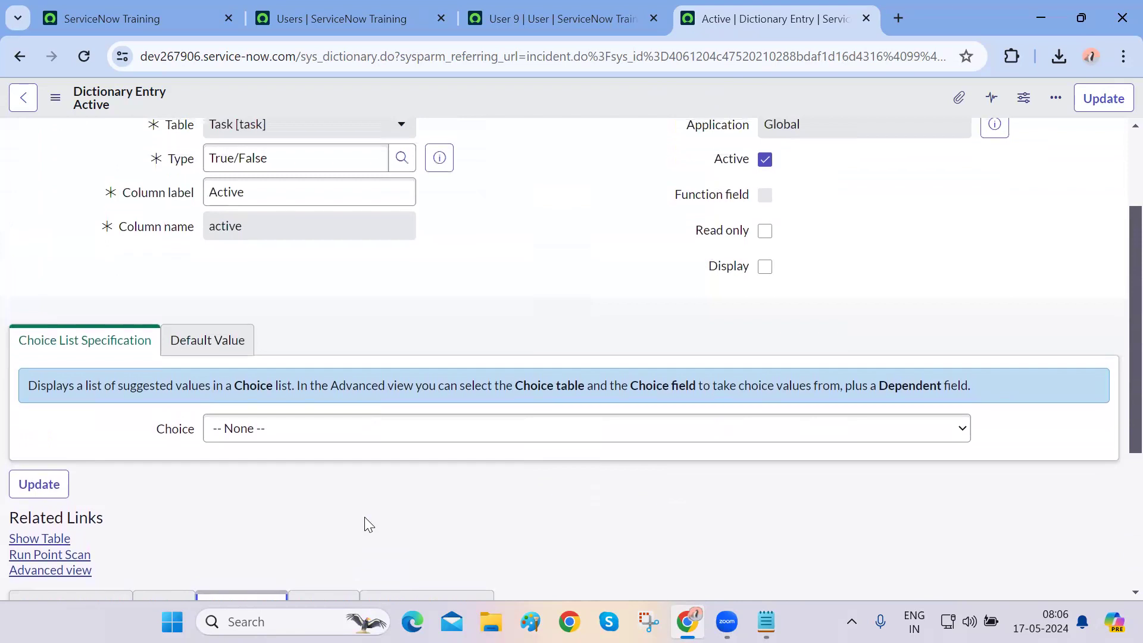
scroll(331, 448, up, 2)
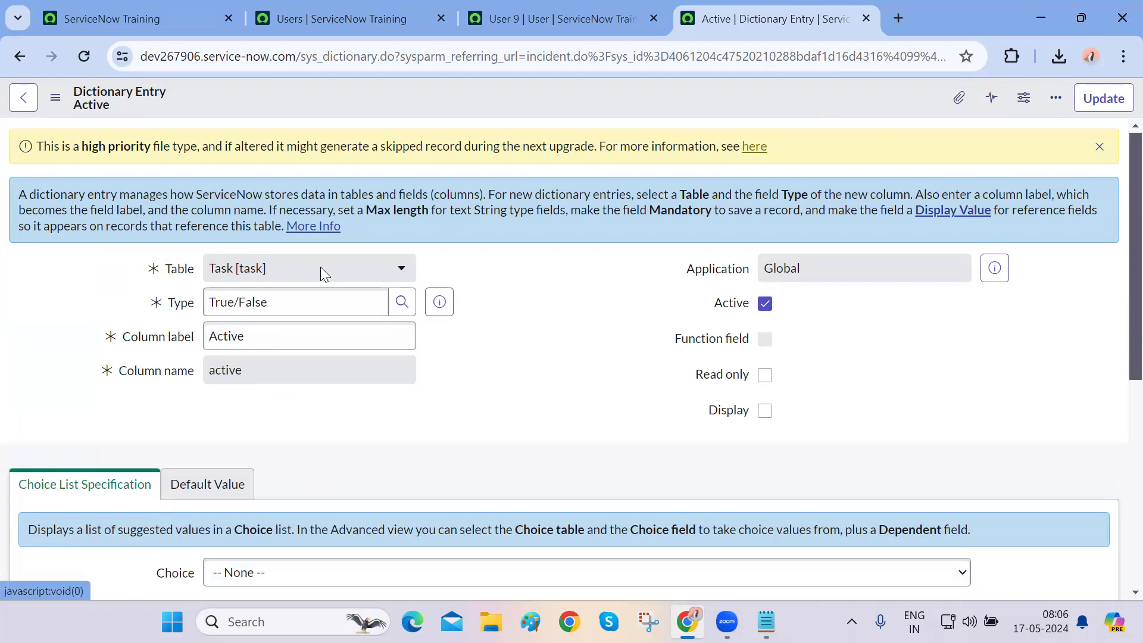
- Check the Table, Column label and Column name of the Active dictionary entry, and return to the incident form
click(283, 271)
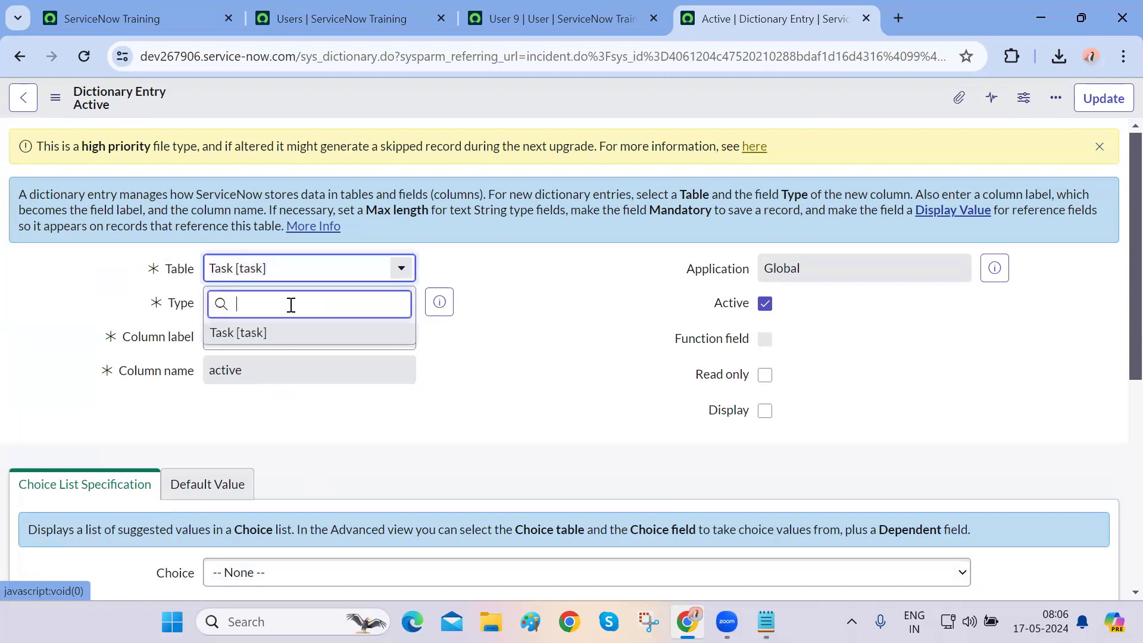
click(491, 345)
double_click(327, 341)
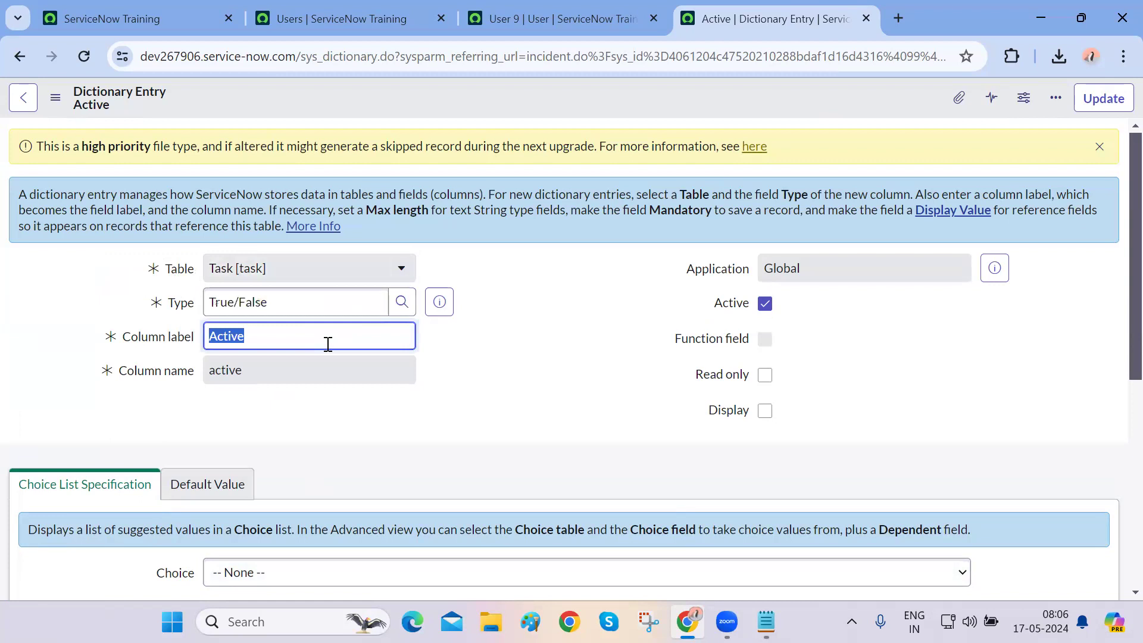
click(283, 367)
double_click(283, 366)
click(408, 426)
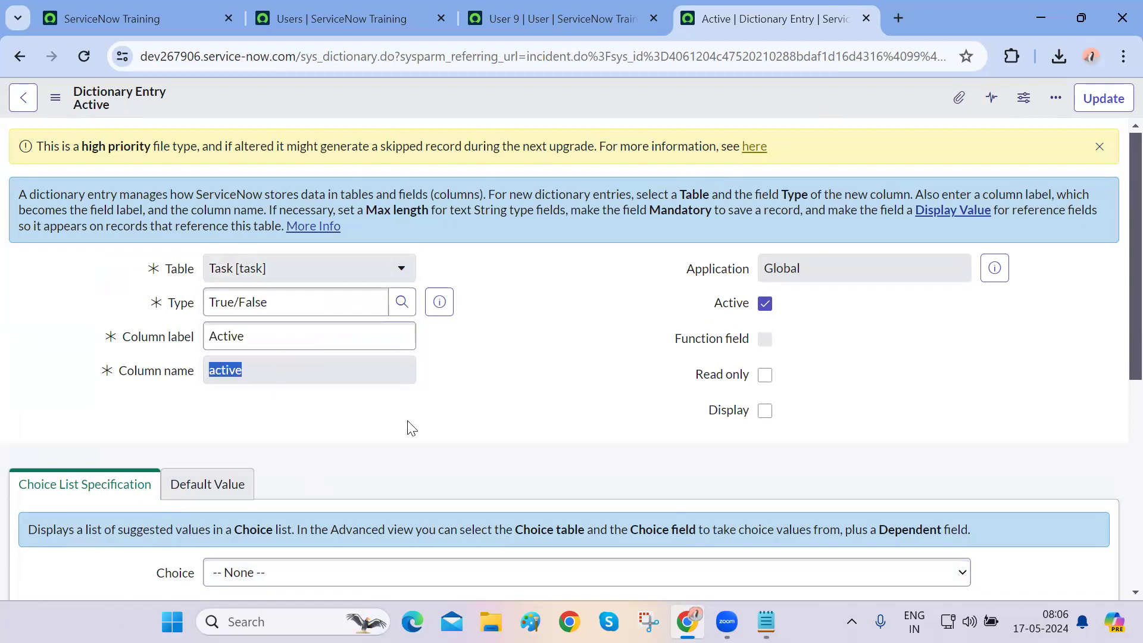
click(24, 57)
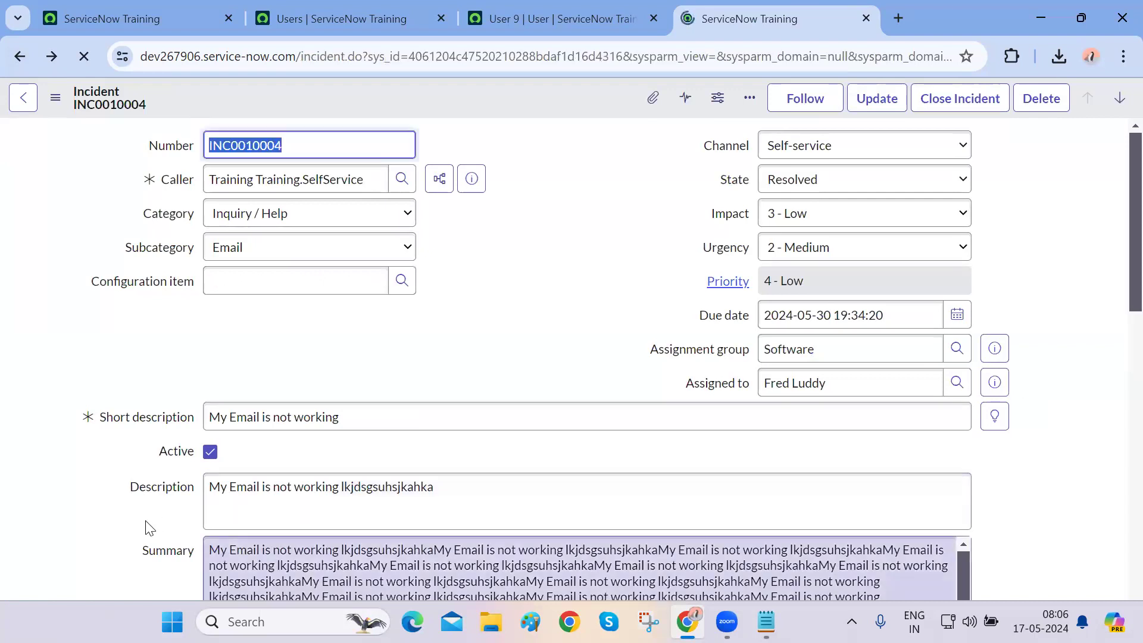
- Open the dictionary entry of the Summary field from the incident form
scroll(176, 424, down, 2)
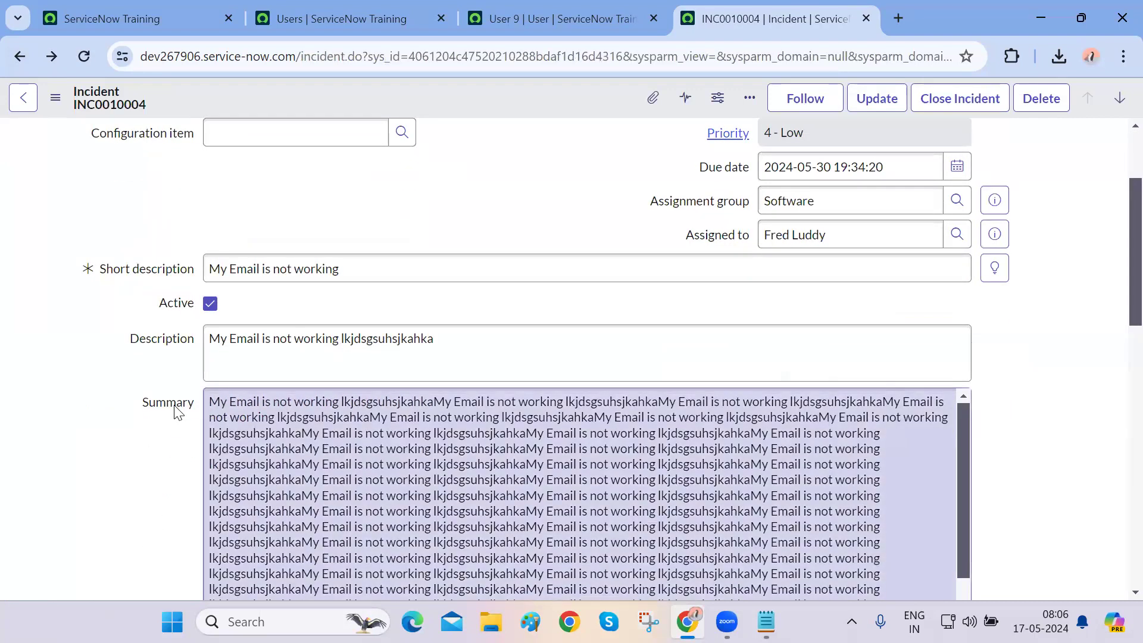
right_click(177, 411)
click(219, 441)
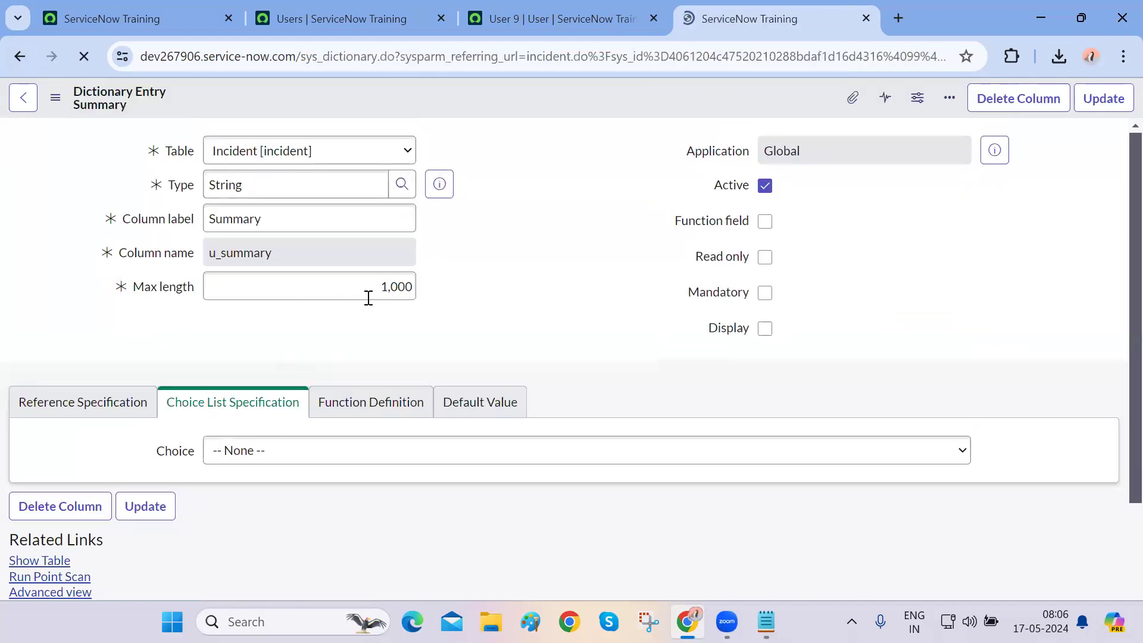
- Check the Column label and Column name of the Summary dictionary entry, and return to the incident form
double_click(273, 260)
double_click(283, 292)
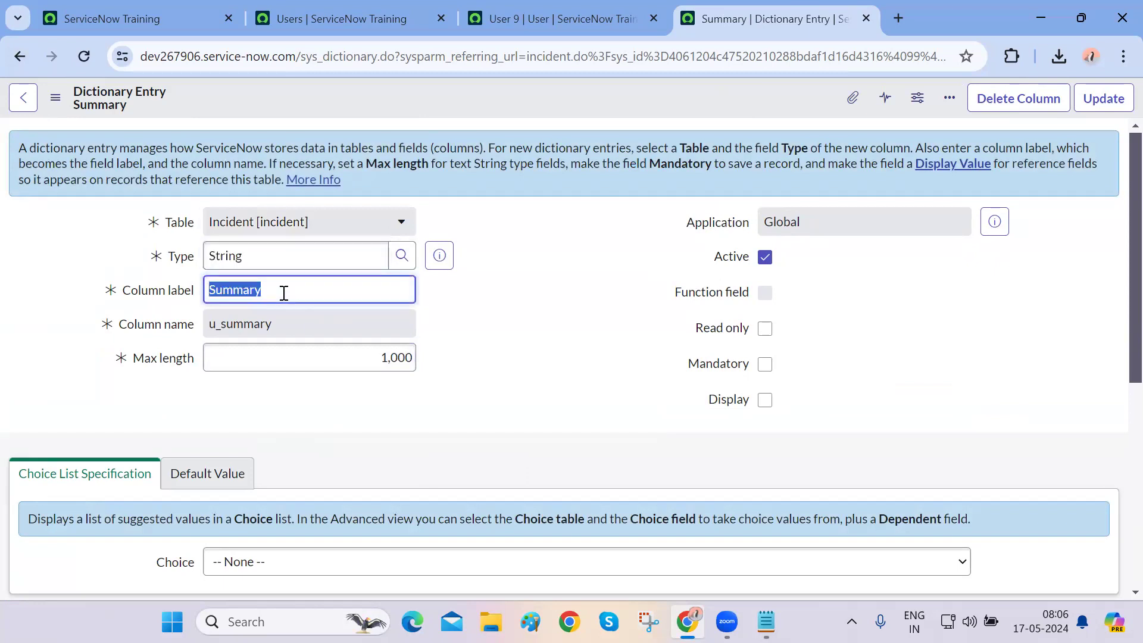
double_click(296, 323)
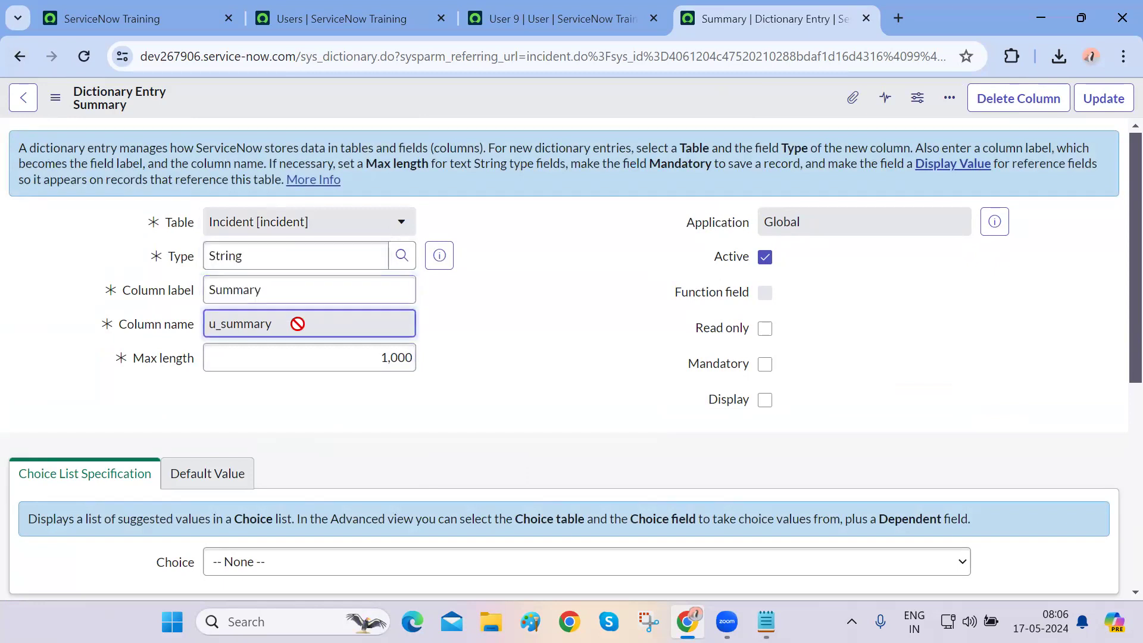
click(452, 429)
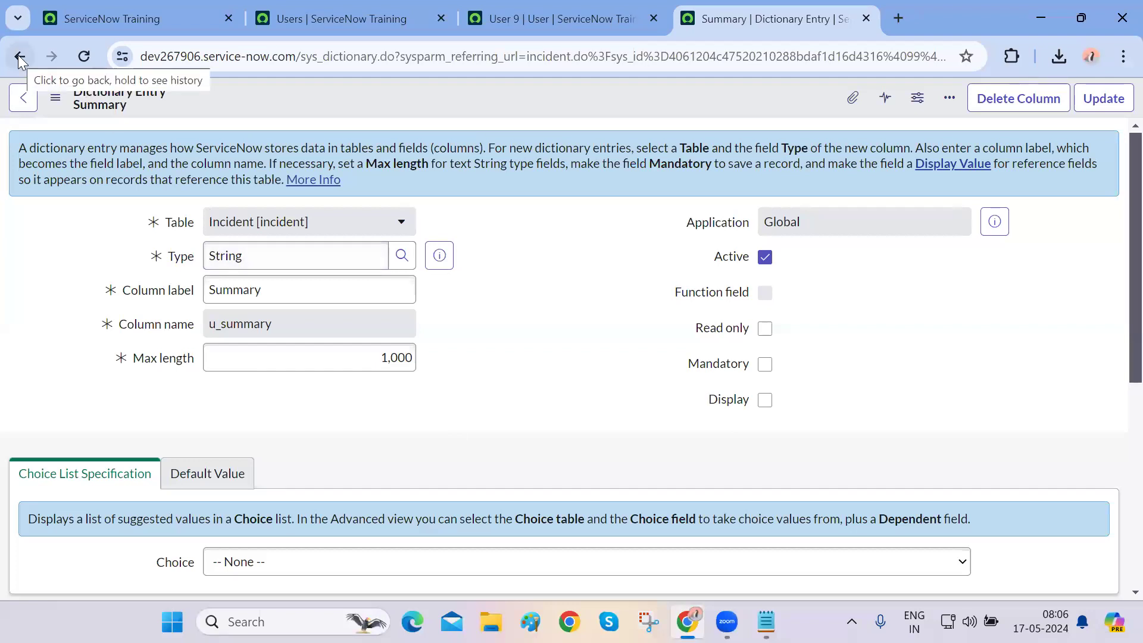
double_click(236, 324)
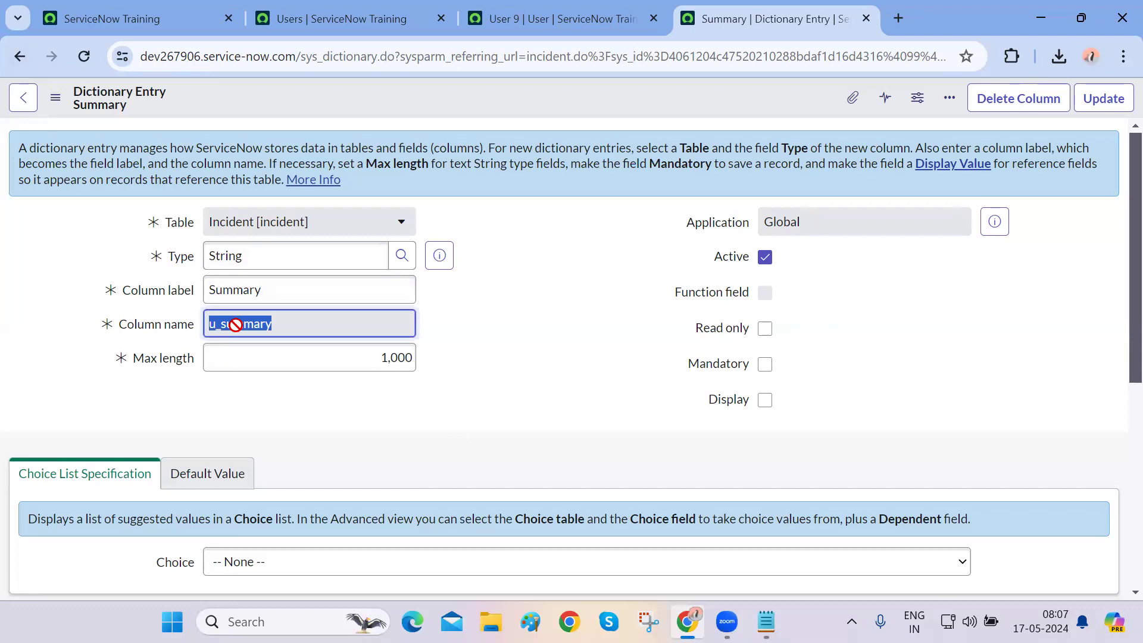
click(18, 63)
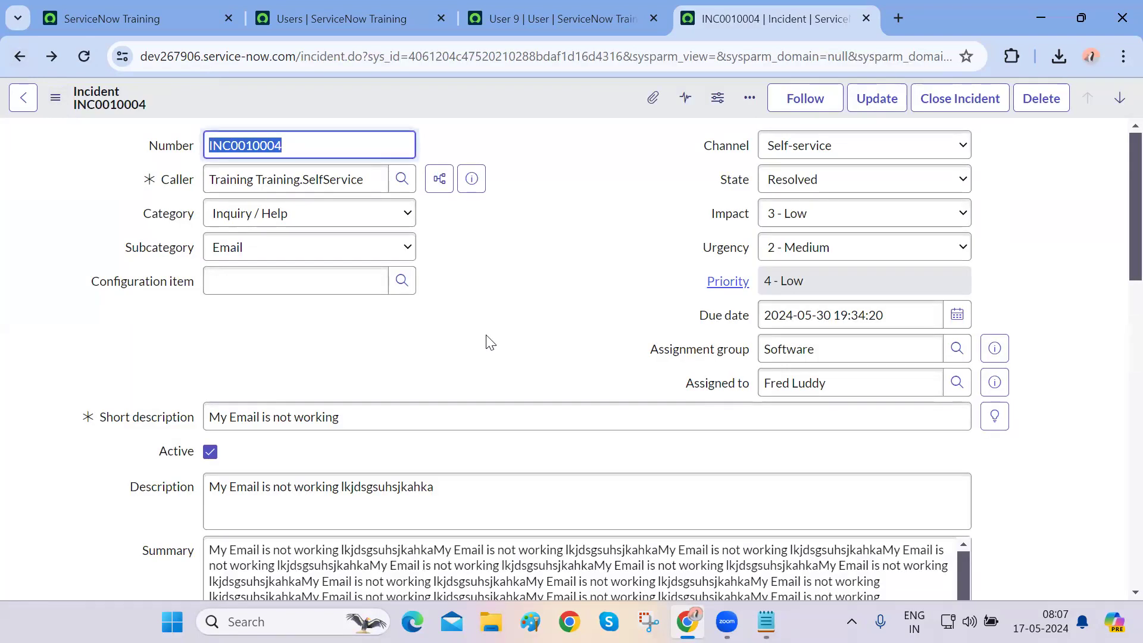
- Review the incident form from its header fields through Summary to the Notes, Related Records and Resolution Information sections
scroll(490, 343, down, 5)
scroll(4, 347, down, 3)
scroll(5, 347, up, 2)
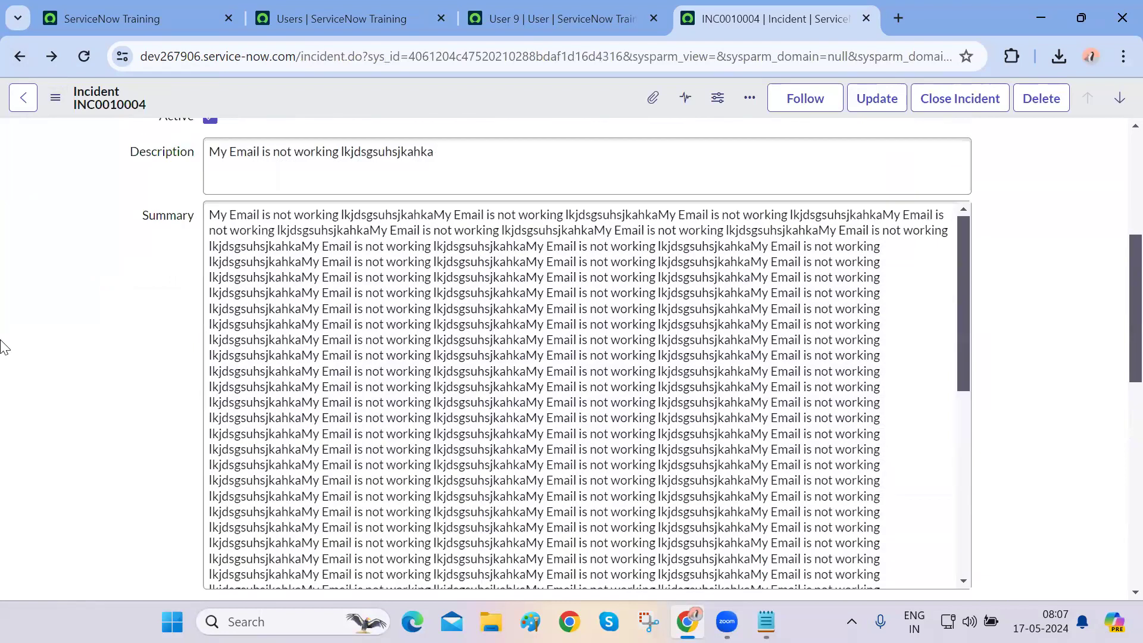
scroll(4, 346, up, 5)
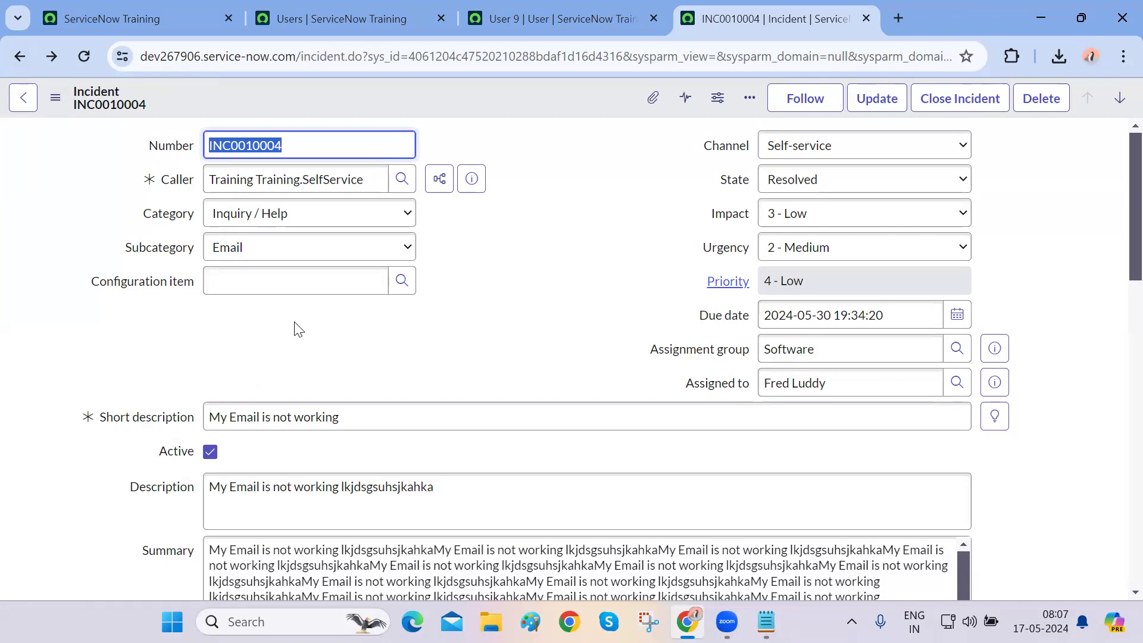
scroll(487, 304, down, 10)
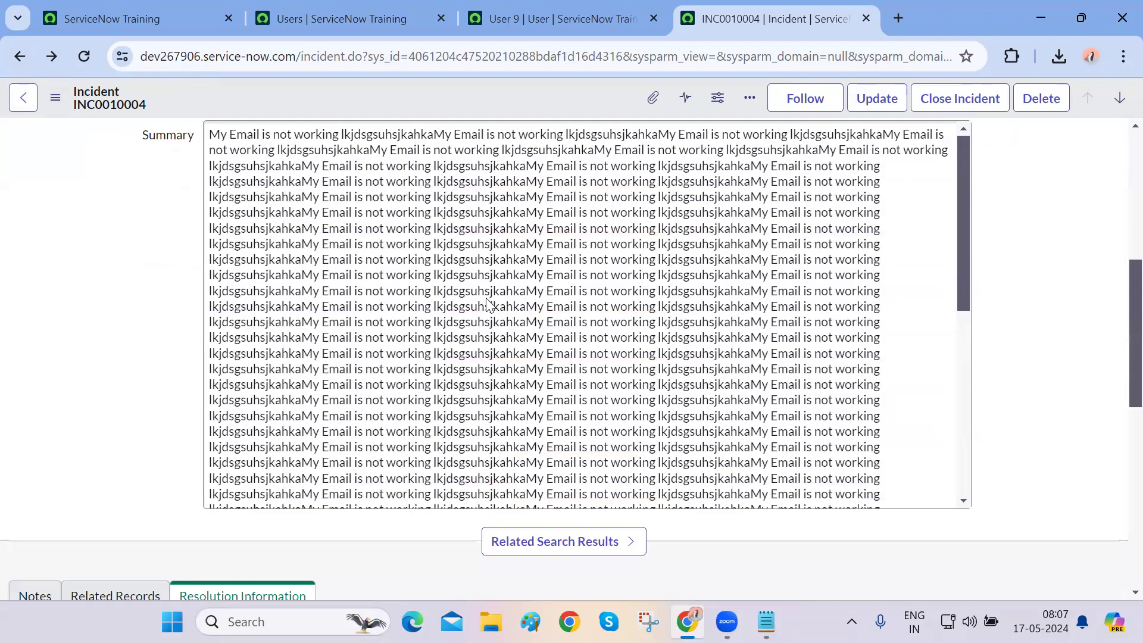
scroll(487, 303, up, 10)
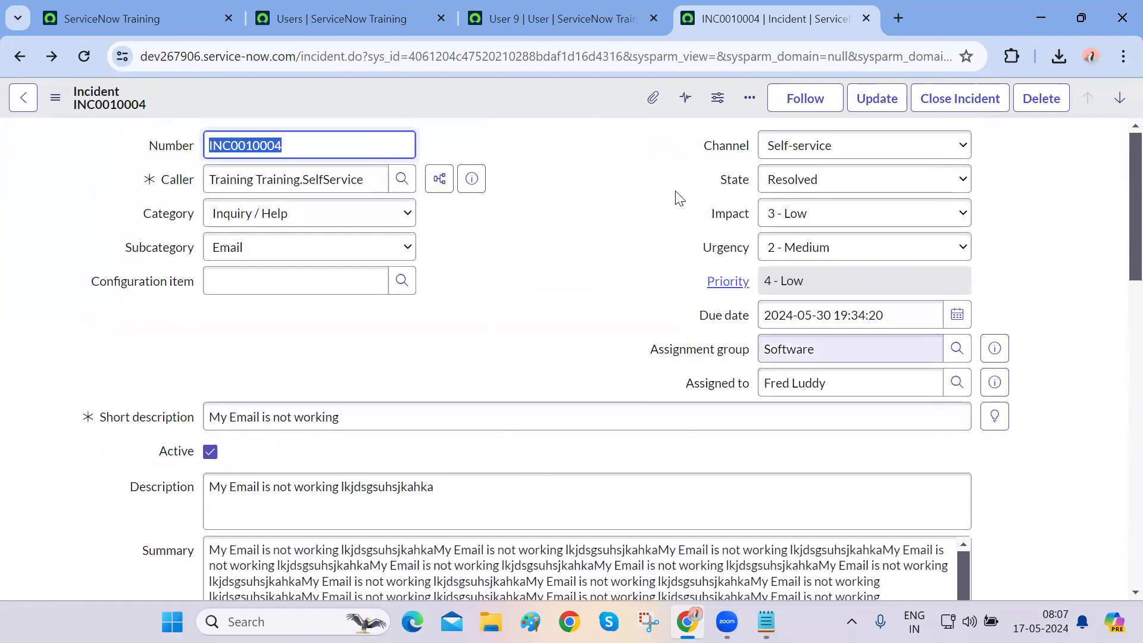
scroll(522, 373, down, 9)
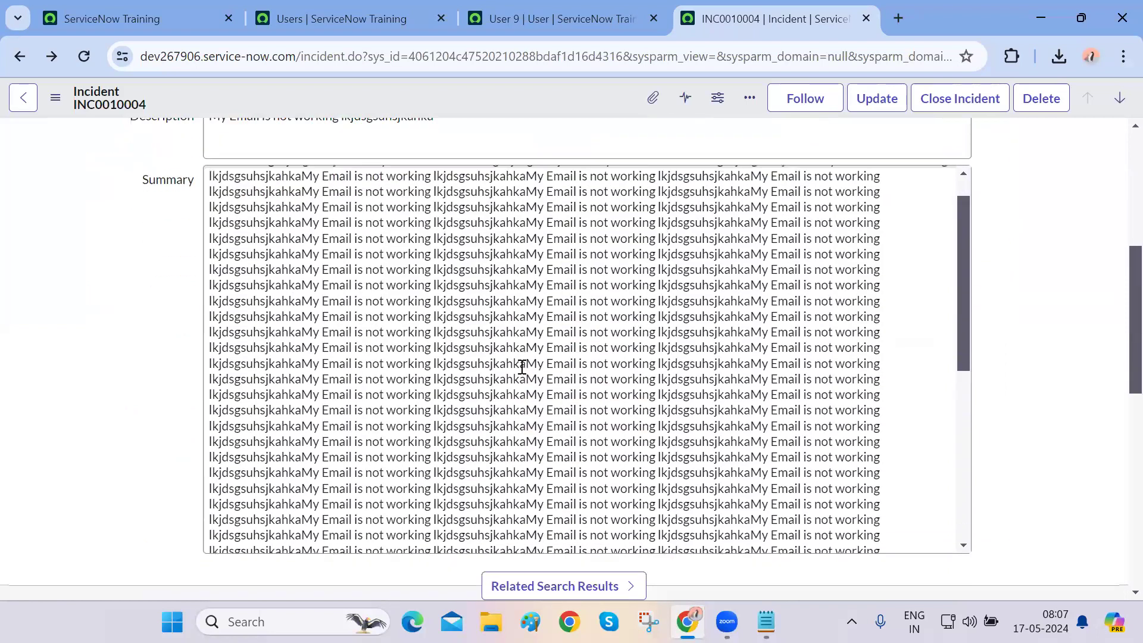
scroll(92, 444, down, 5)
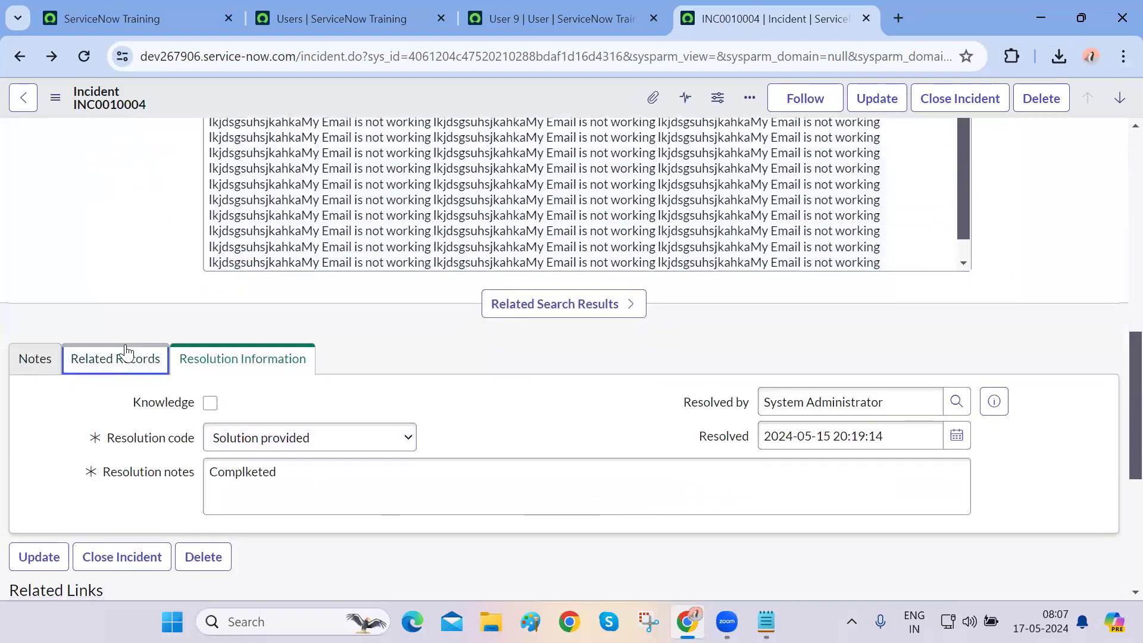
- Show the Related Records section and compare its fields with the Due date field's place in the main section
click(120, 357)
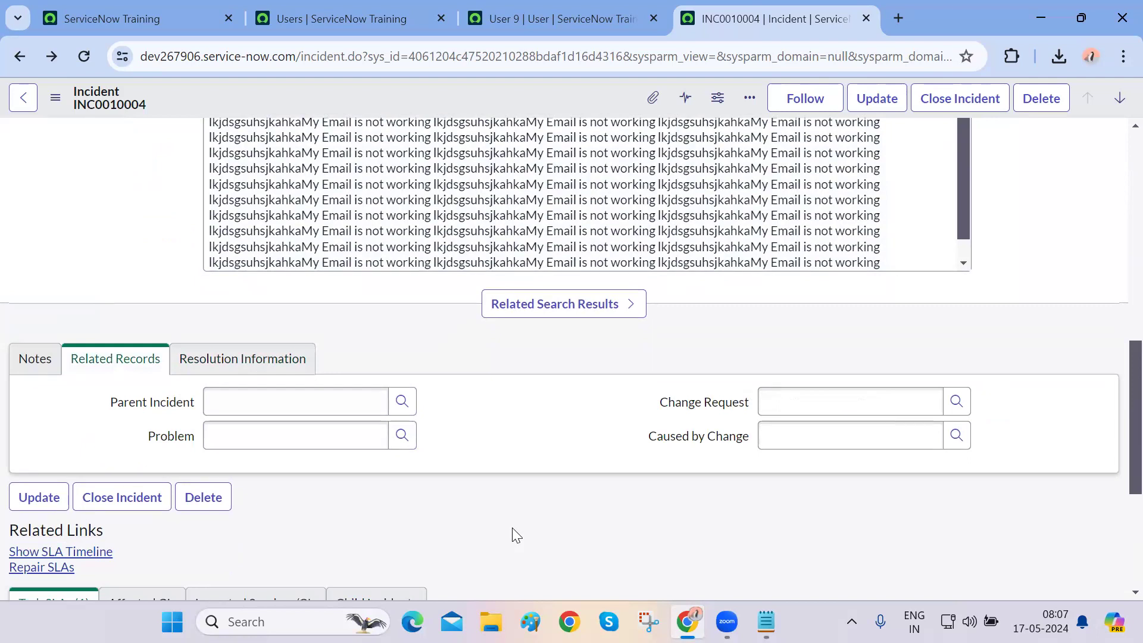
scroll(511, 527, up, 10)
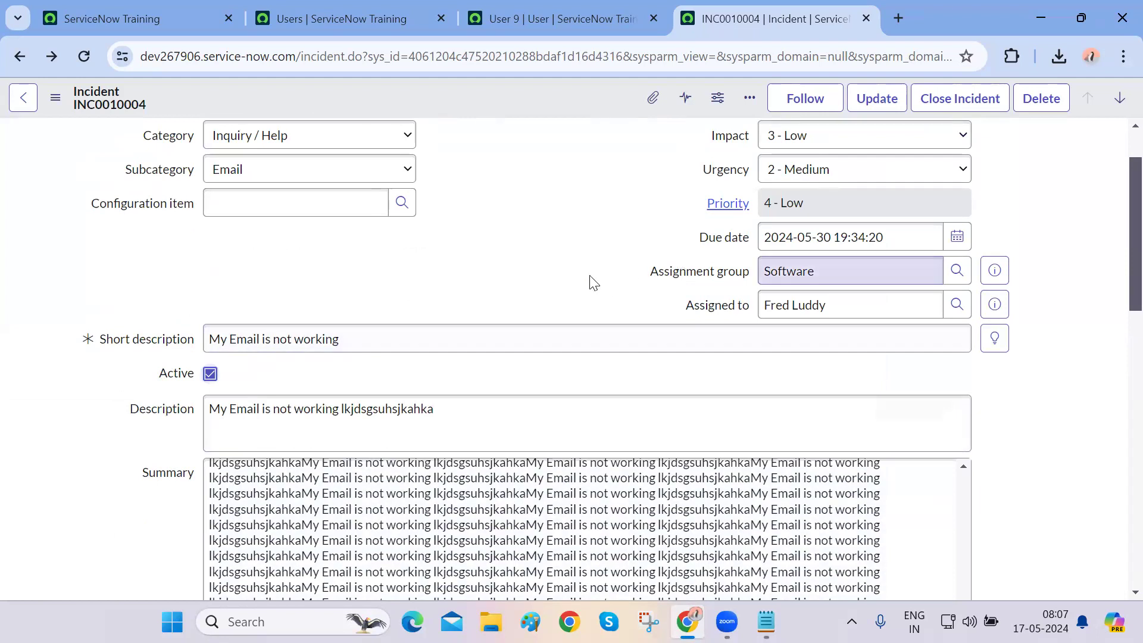
drag(693, 242, 761, 238)
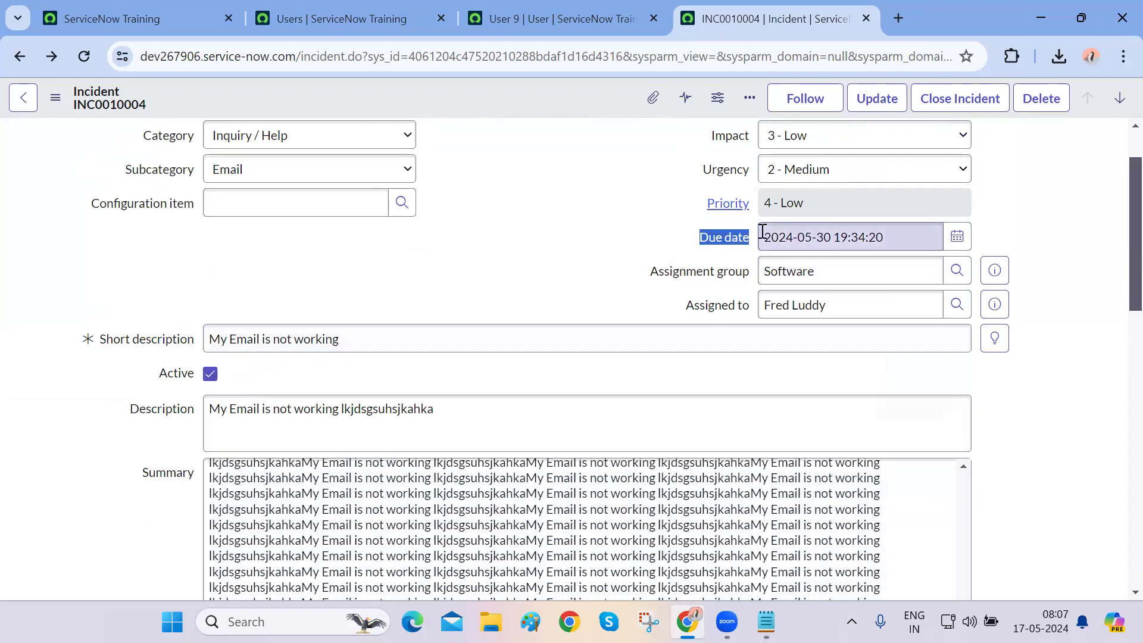
scroll(582, 283, up, 2)
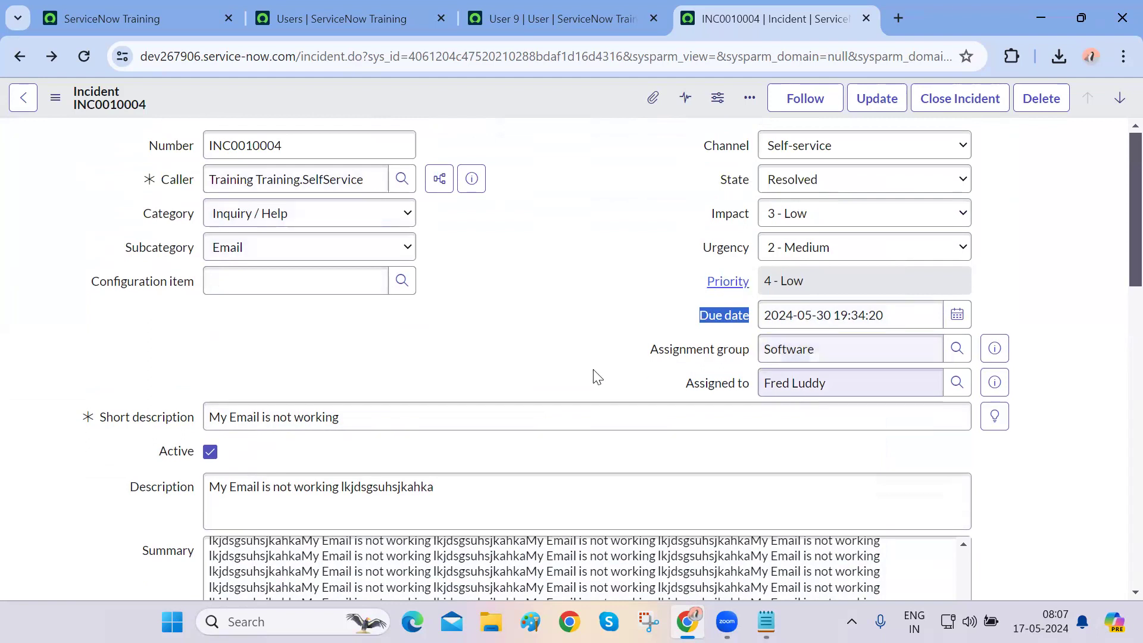
scroll(586, 375, down, 15)
scroll(517, 290, up, 3)
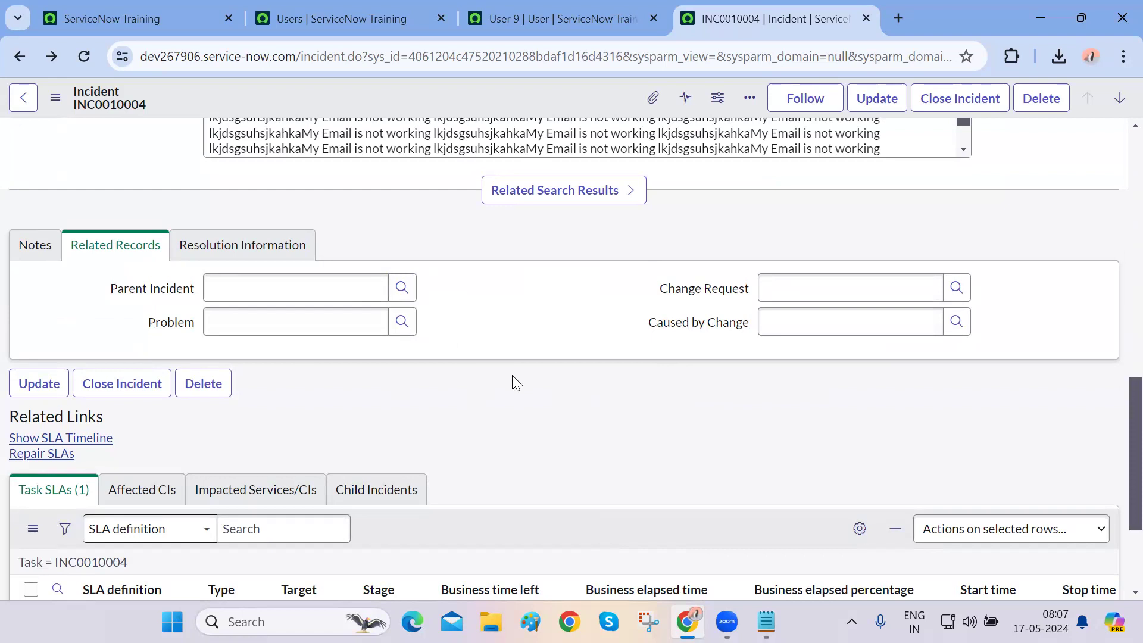
- Open the Form Layout configuration of the incident form
click(55, 97)
mouse_move(138, 431)
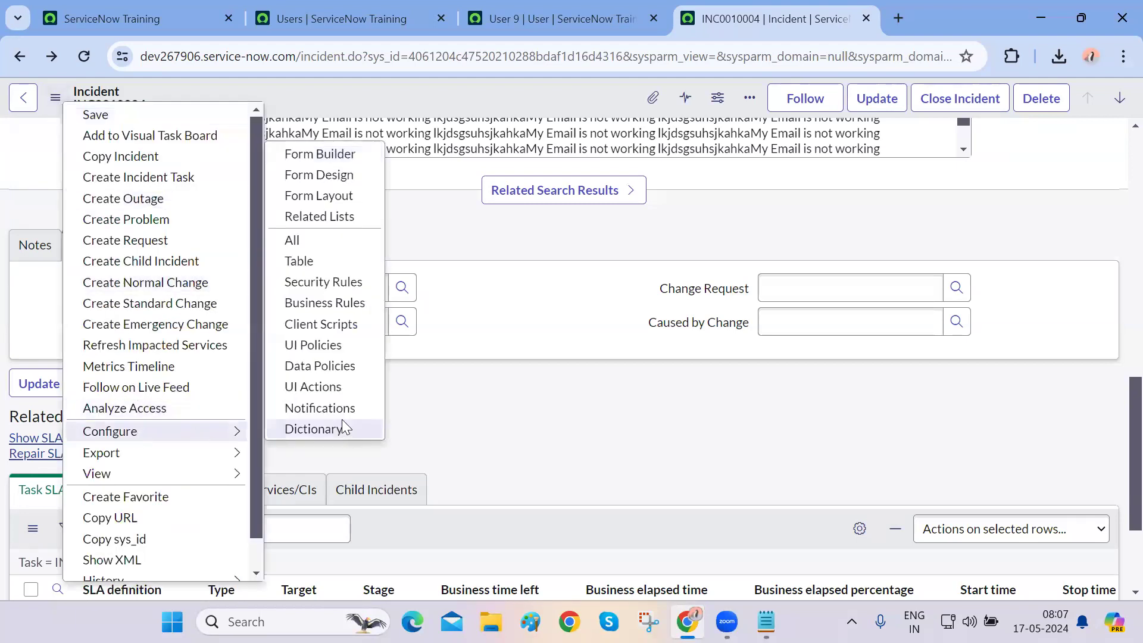
click(344, 195)
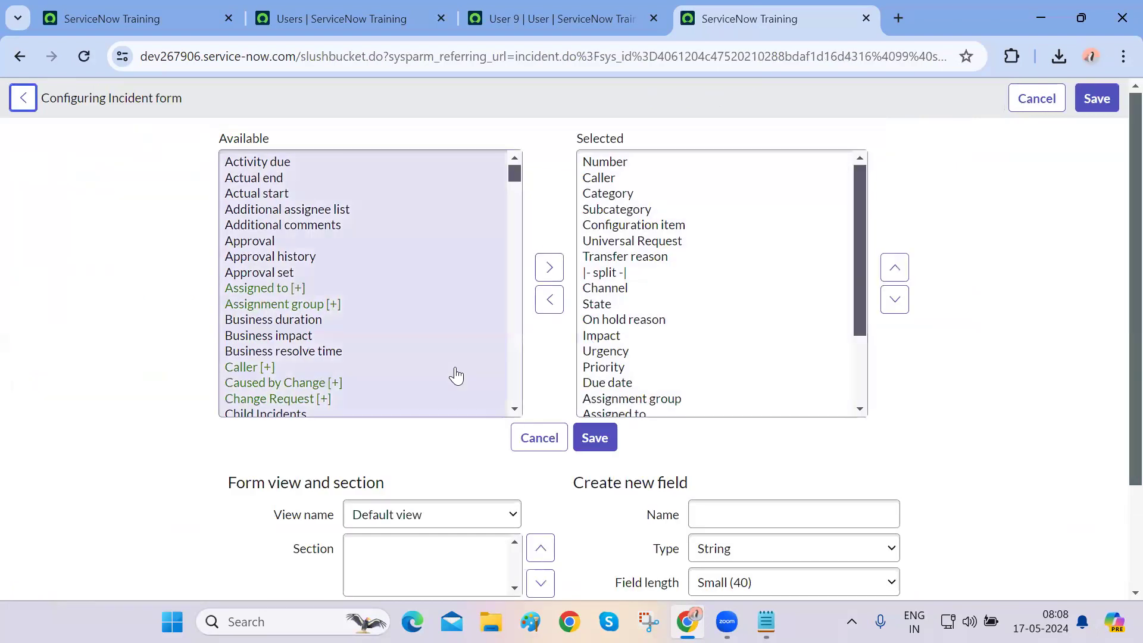
- Examine the available view names and the sections of the Default view in the form layout settings
scroll(236, 466, down, 2)
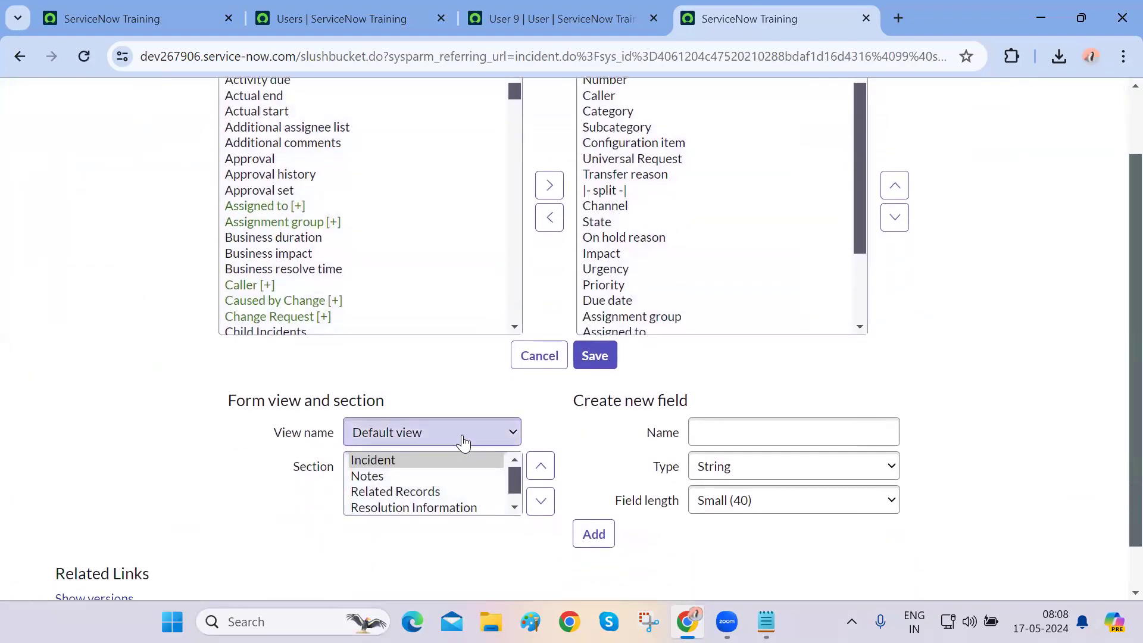
click(464, 442)
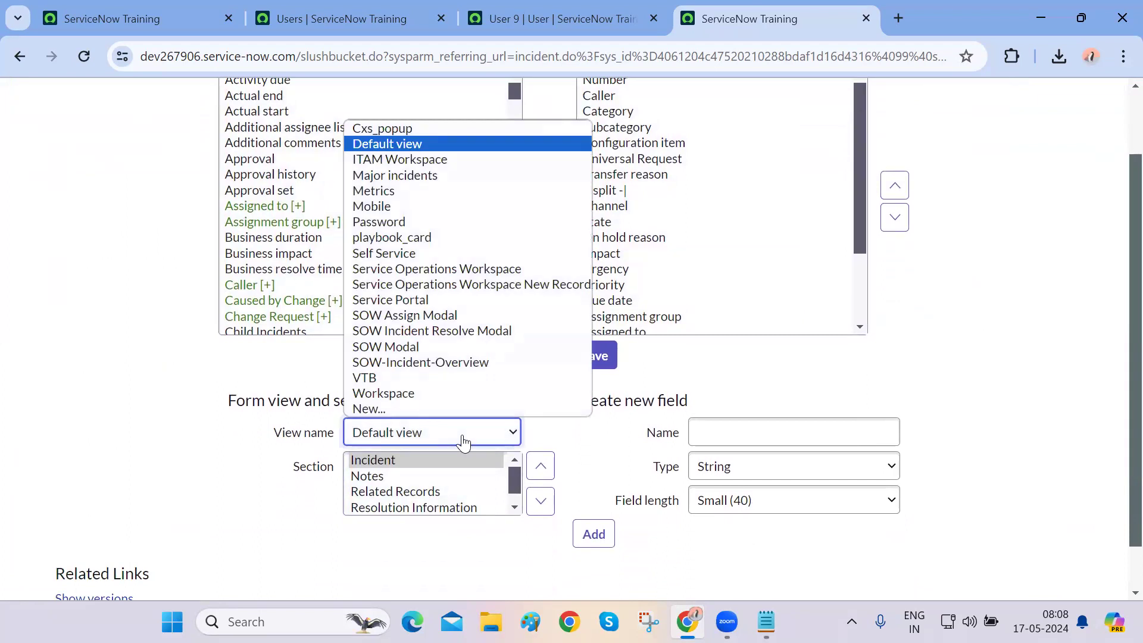
click(463, 442)
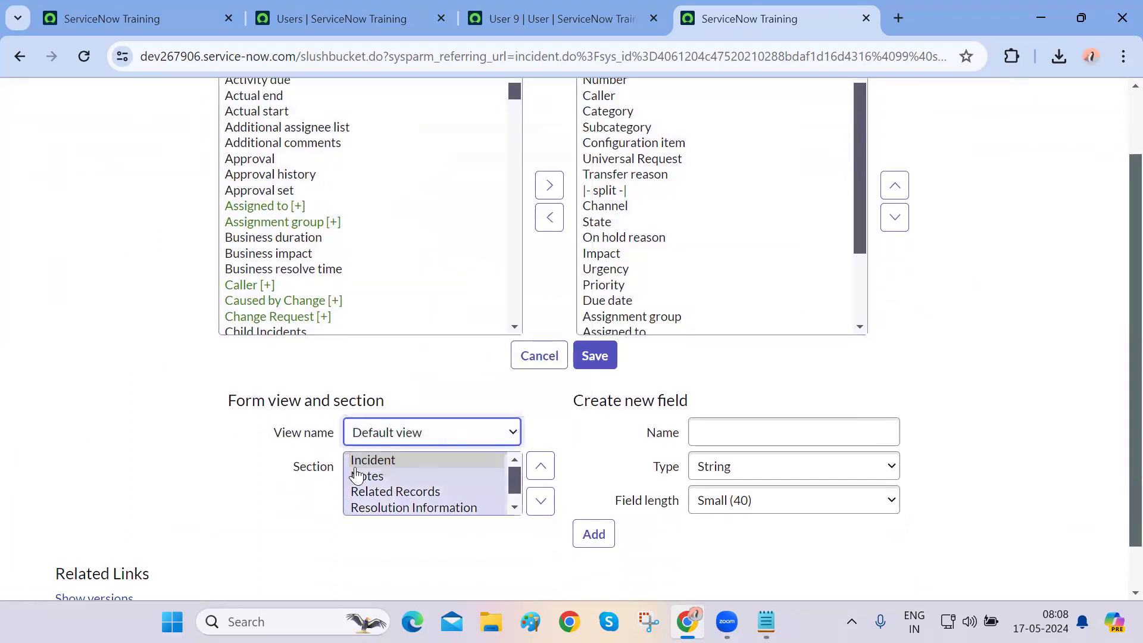
click(292, 499)
scroll(447, 487, down, 1)
scroll(448, 486, up, 1)
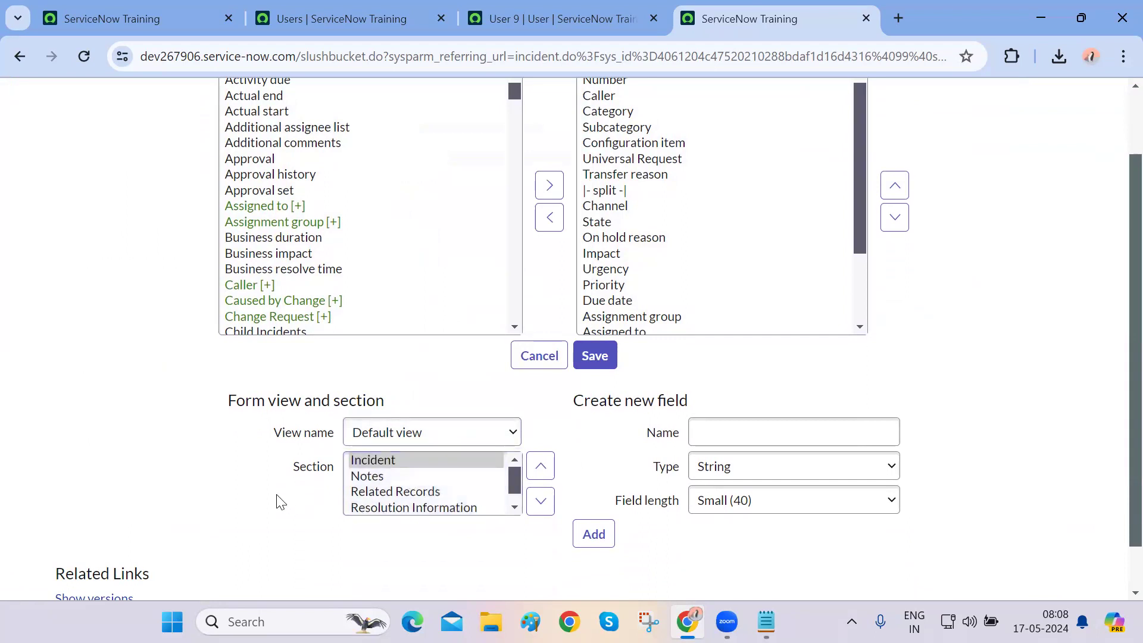
scroll(548, 408, up, 2)
scroll(680, 342, down, 2)
scroll(680, 342, up, 2)
scroll(681, 342, down, 2)
scroll(681, 342, up, 2)
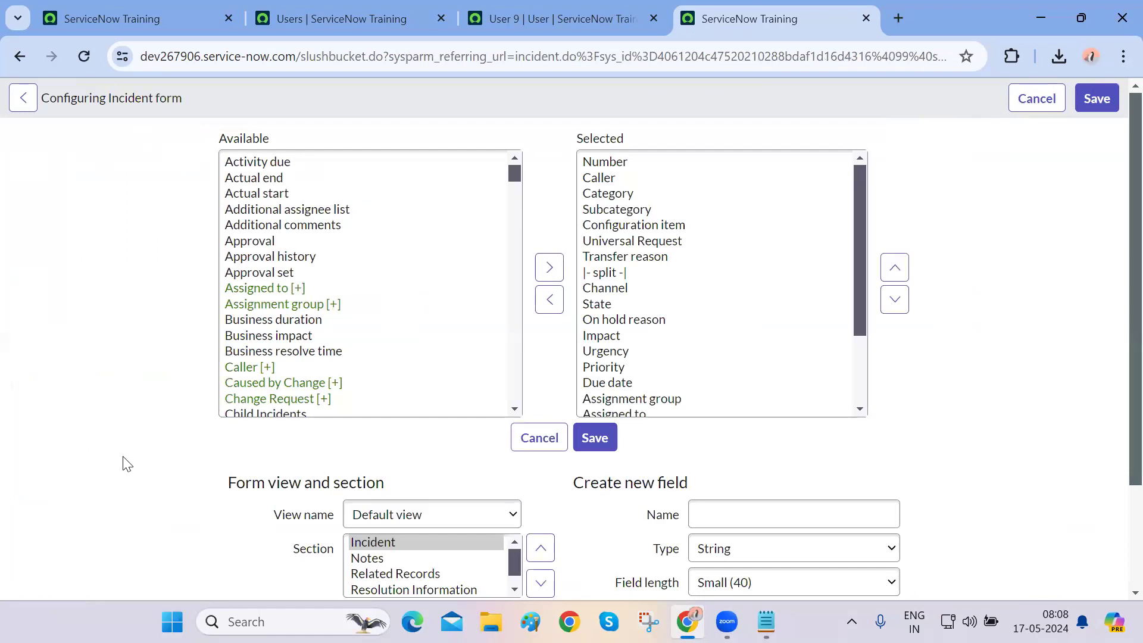
scroll(125, 463, down, 2)
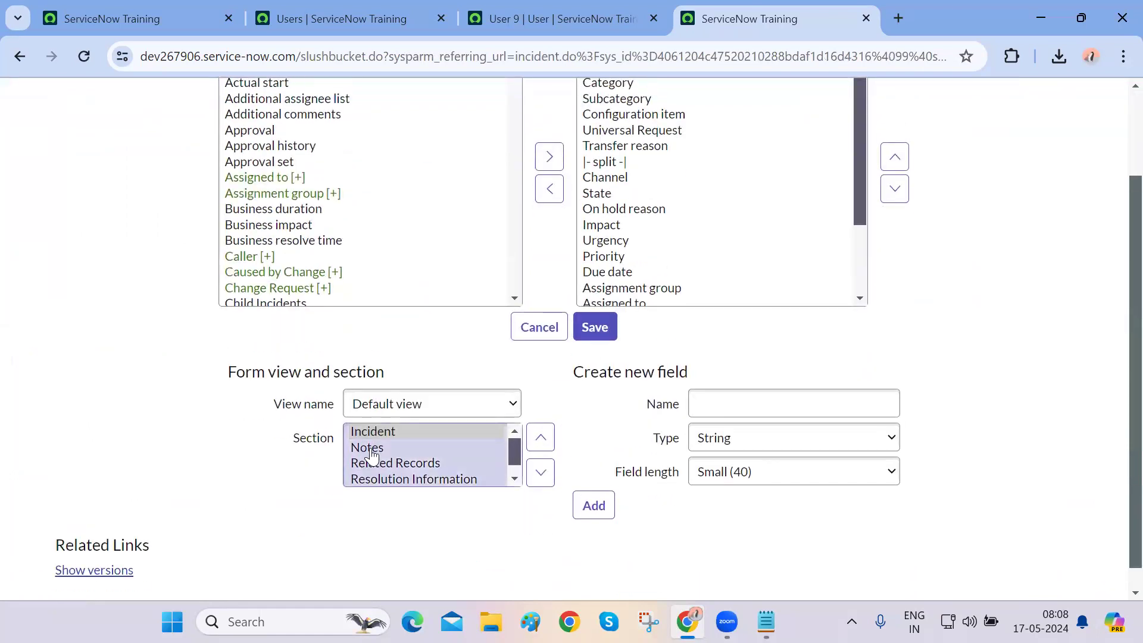
- Display the Notes section's layout and review its selected fields
click(370, 450)
scroll(240, 497, up, 2)
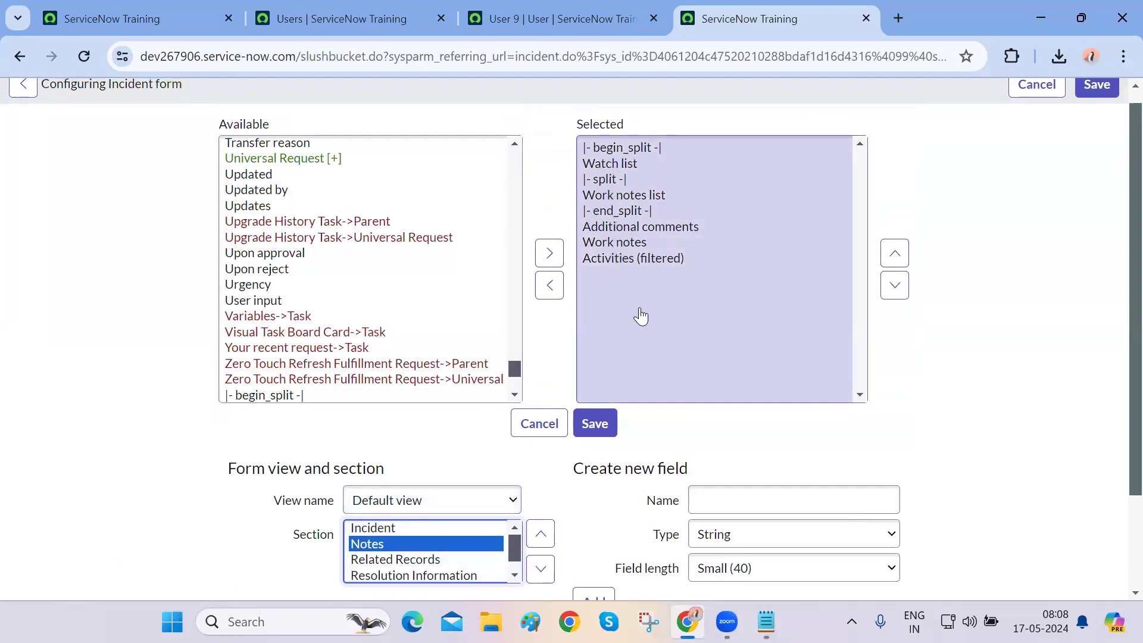
scroll(640, 316, down, 2)
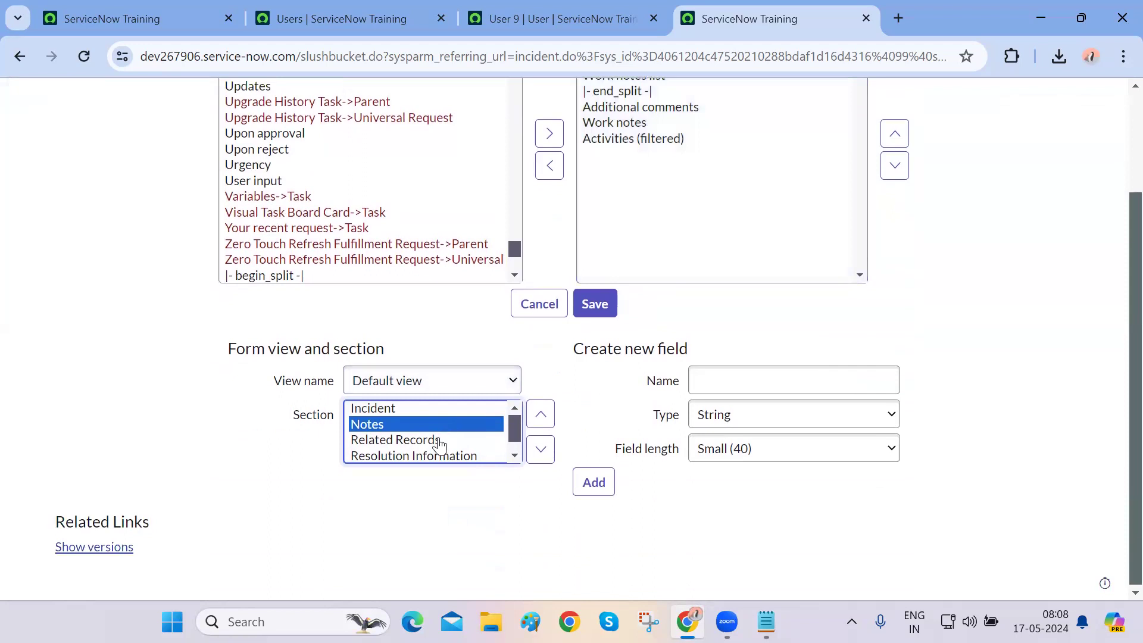
- Add the Due date field to the selected fields of the Related Records section
click(439, 441)
scroll(602, 366, up, 2)
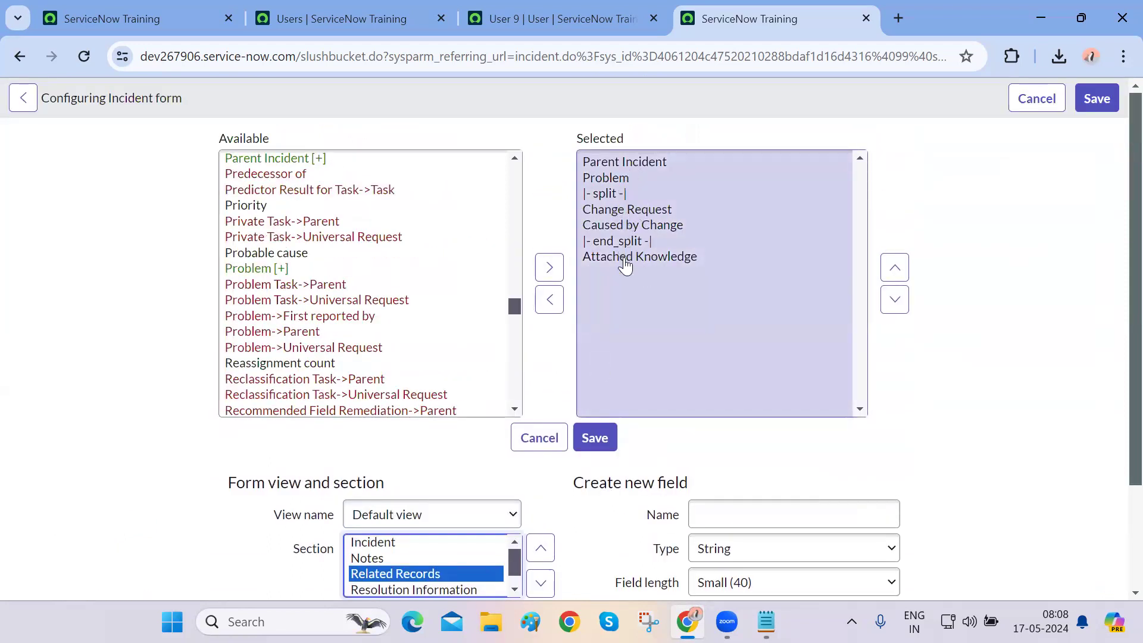
click(981, 445)
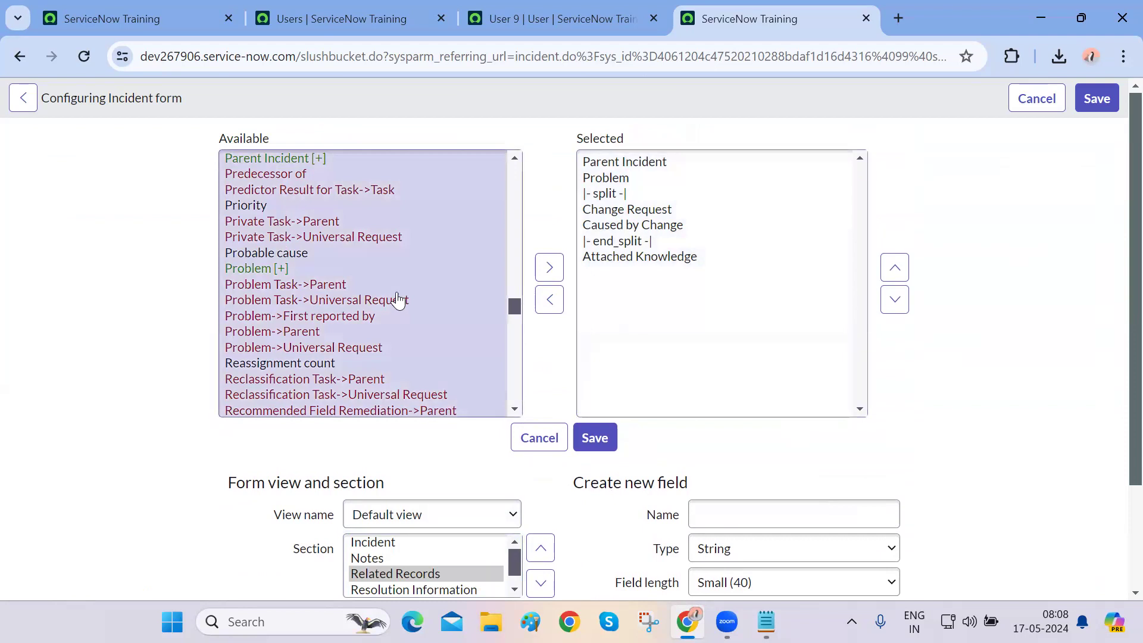
scroll(395, 296, up, 10)
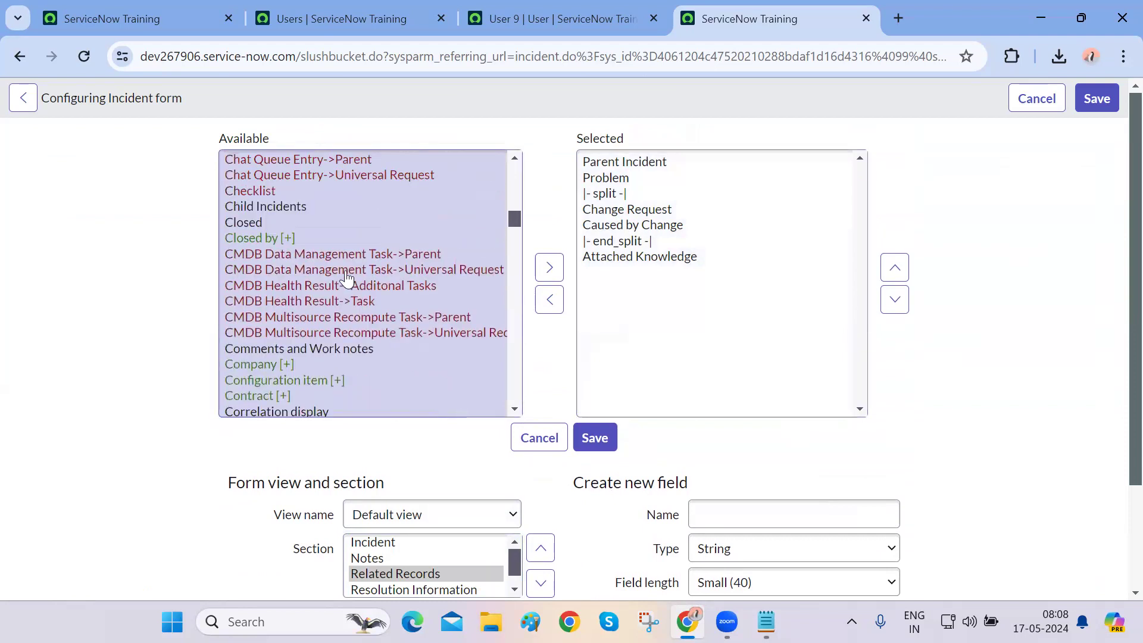
click(335, 208)
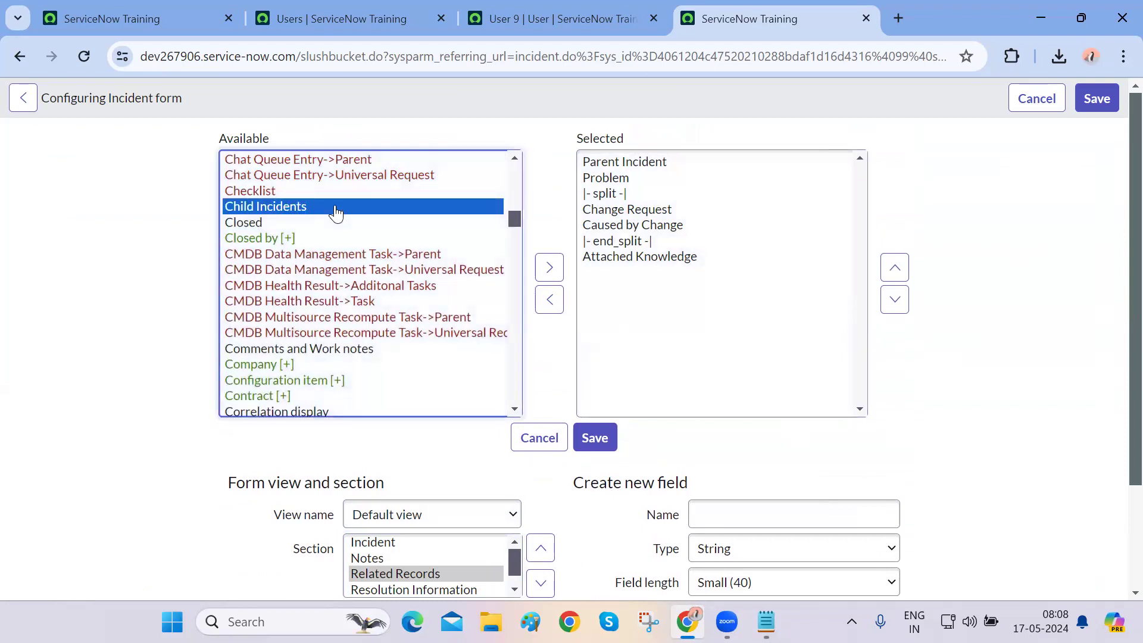
text(du)
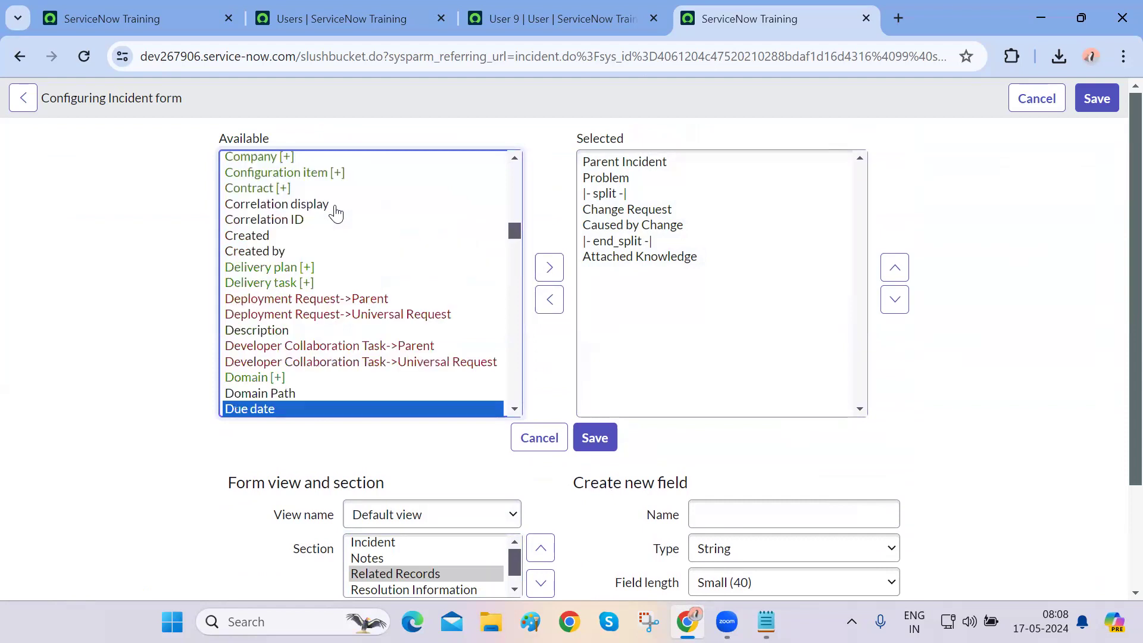
scroll(335, 208, down, 1)
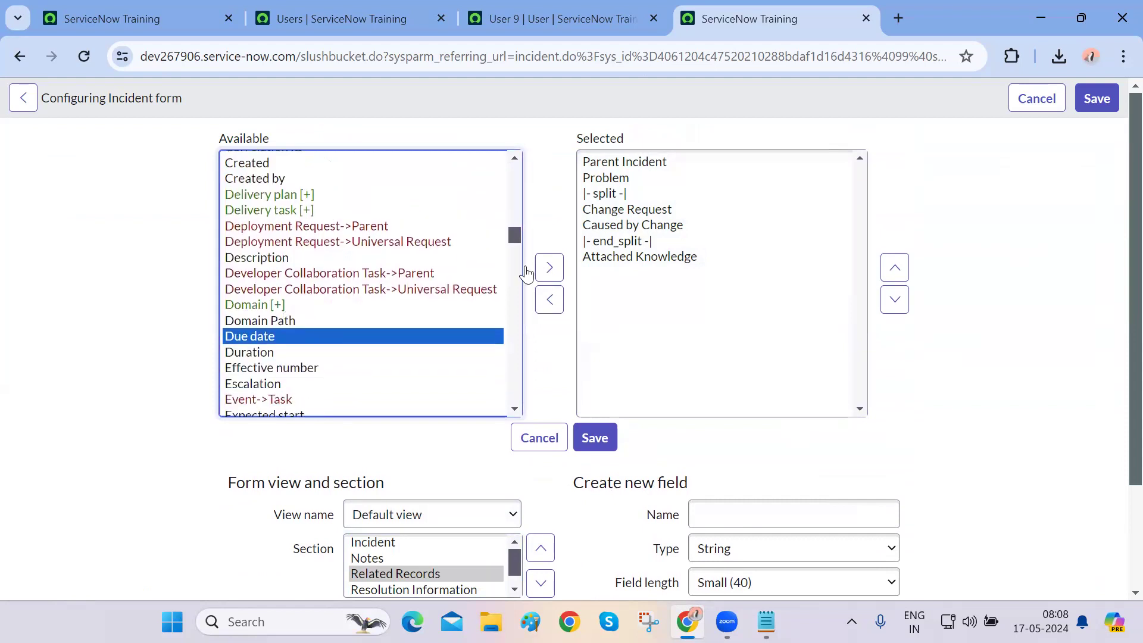
click(548, 267)
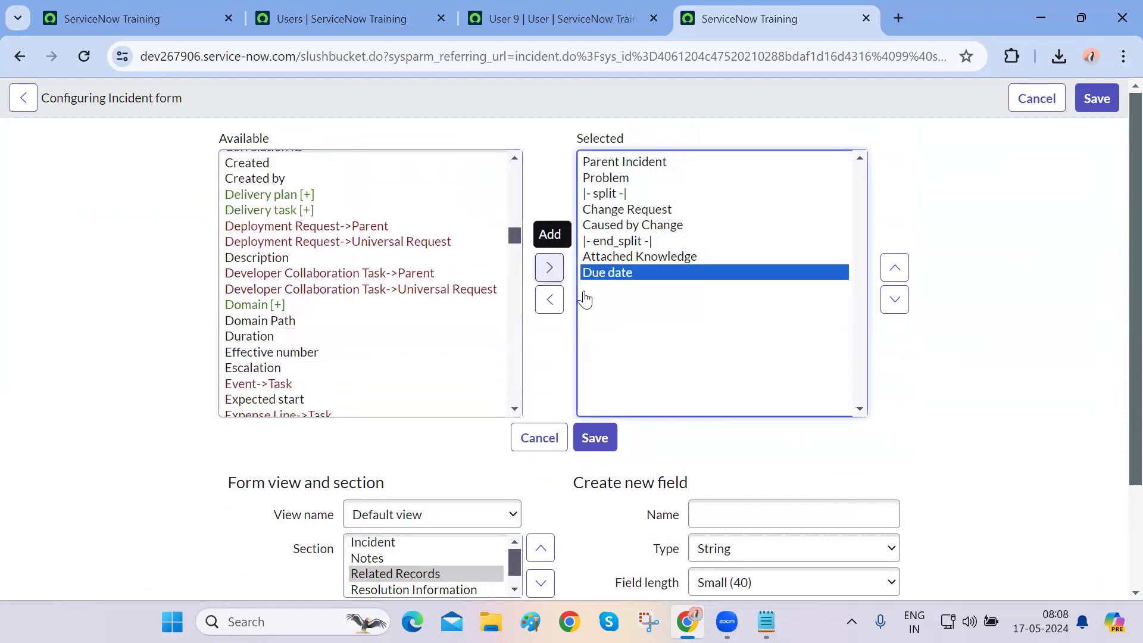
- Move Due date directly below Problem in the Related Records section's selected fields and save the form layout
click(895, 269)
click(894, 269)
click(894, 269)
click(896, 271)
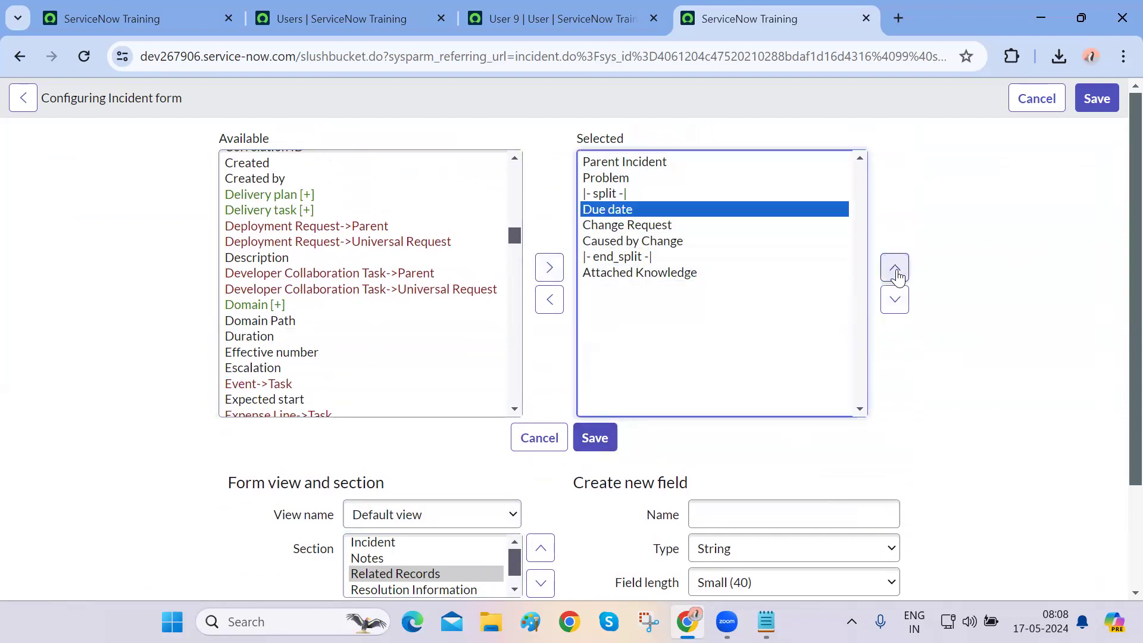
click(896, 274)
click(603, 445)
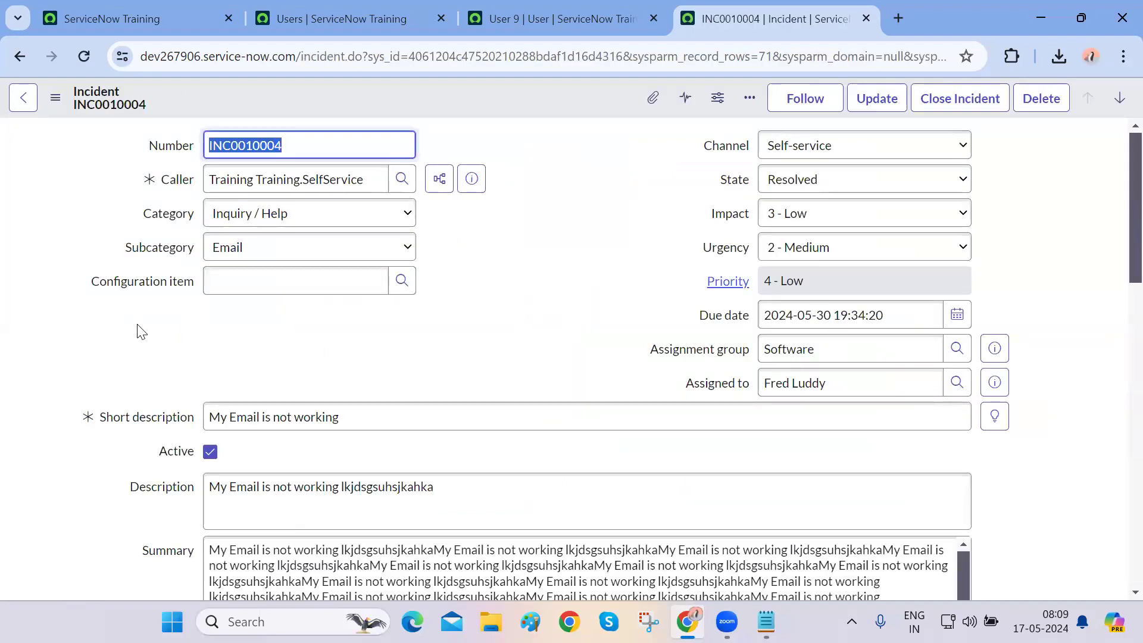
- Compare the Due date field in the Related Records section with the one in the incident form's main section
scroll(141, 331, down, 5)
scroll(141, 332, down, 6)
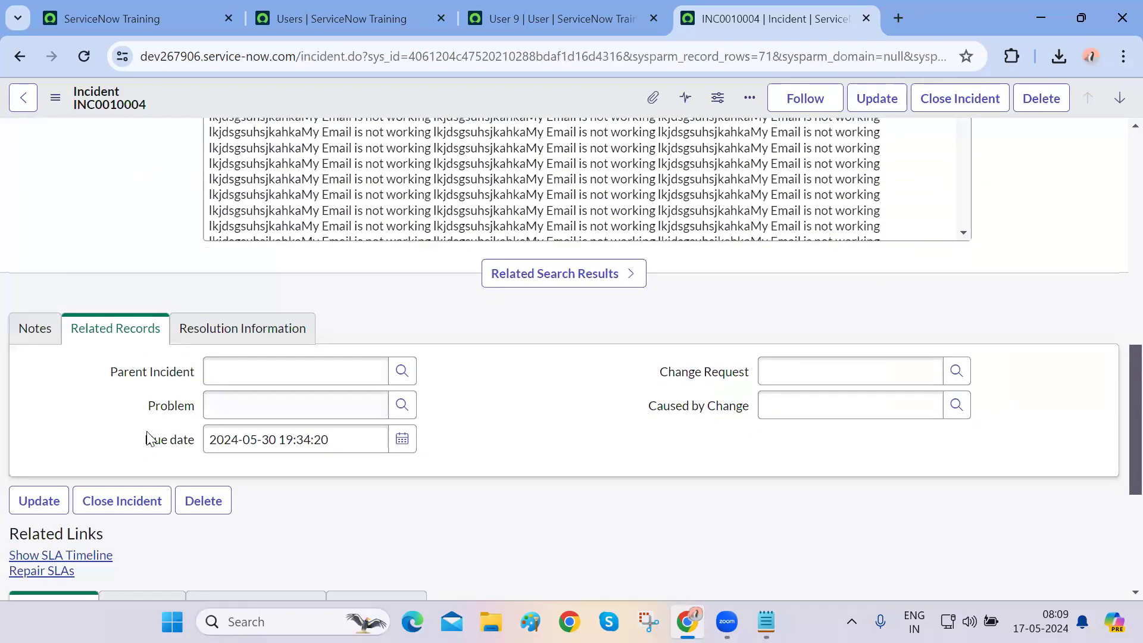
drag(136, 446, 416, 438)
click(463, 442)
scroll(463, 447, up, 10)
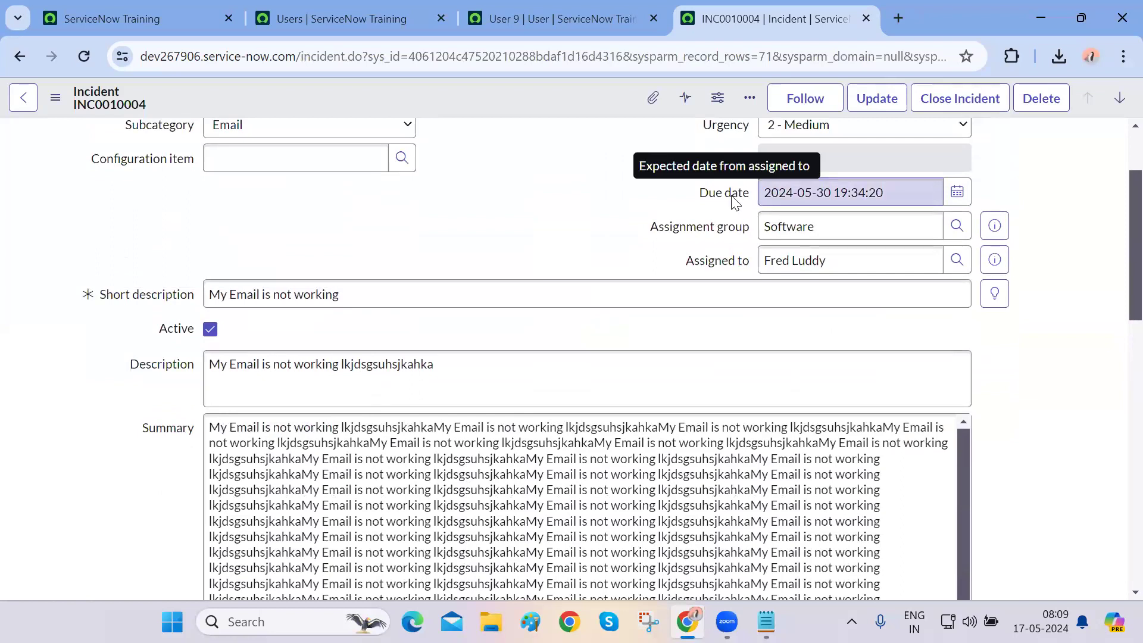
scroll(732, 196, down, 10)
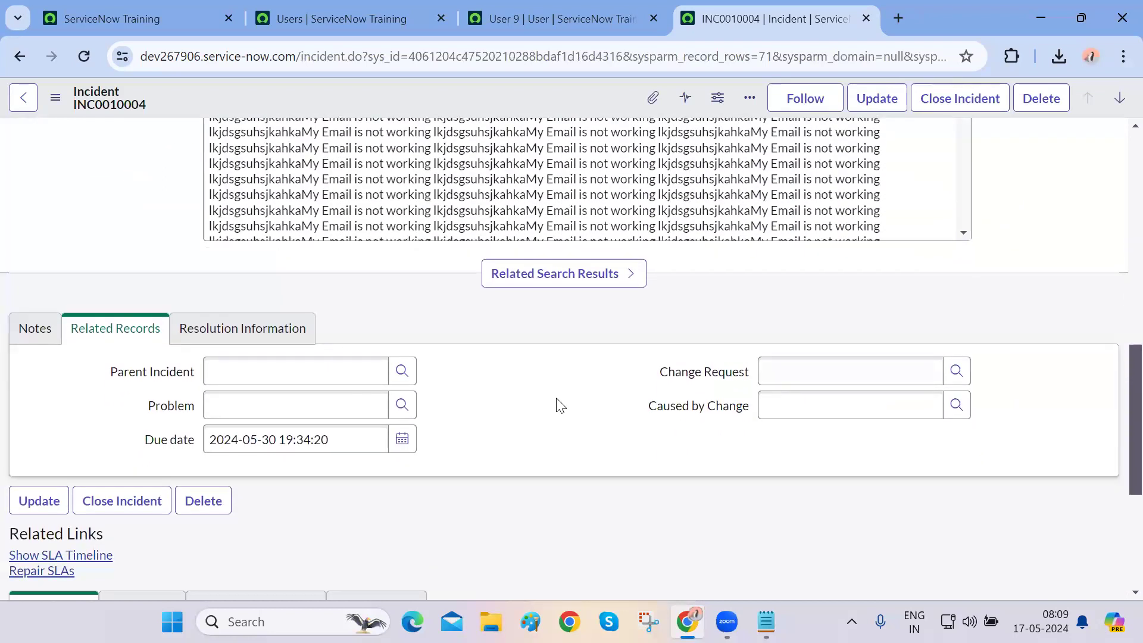
scroll(559, 405, up, 8)
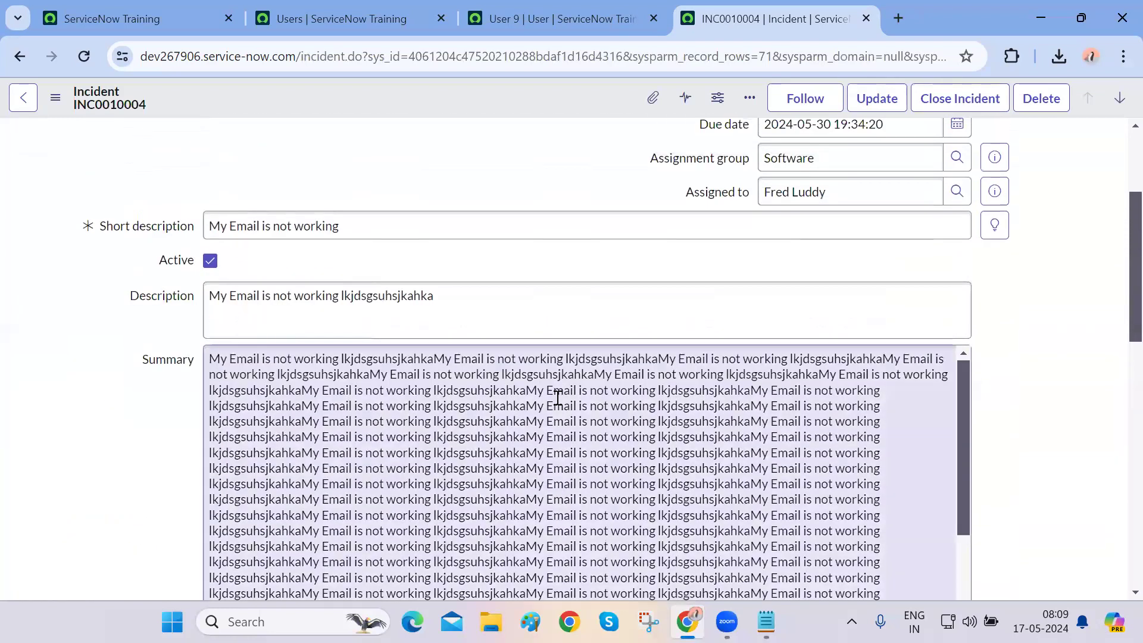
scroll(558, 397, up, 2)
mouse_move(719, 234)
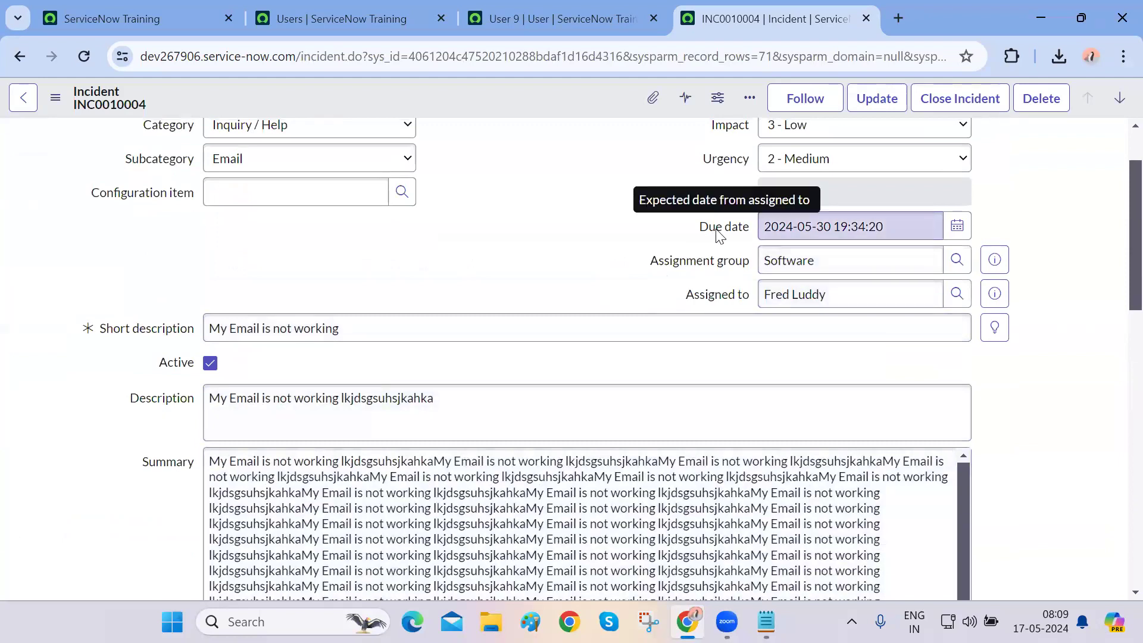
scroll(150, 434, up, 2)
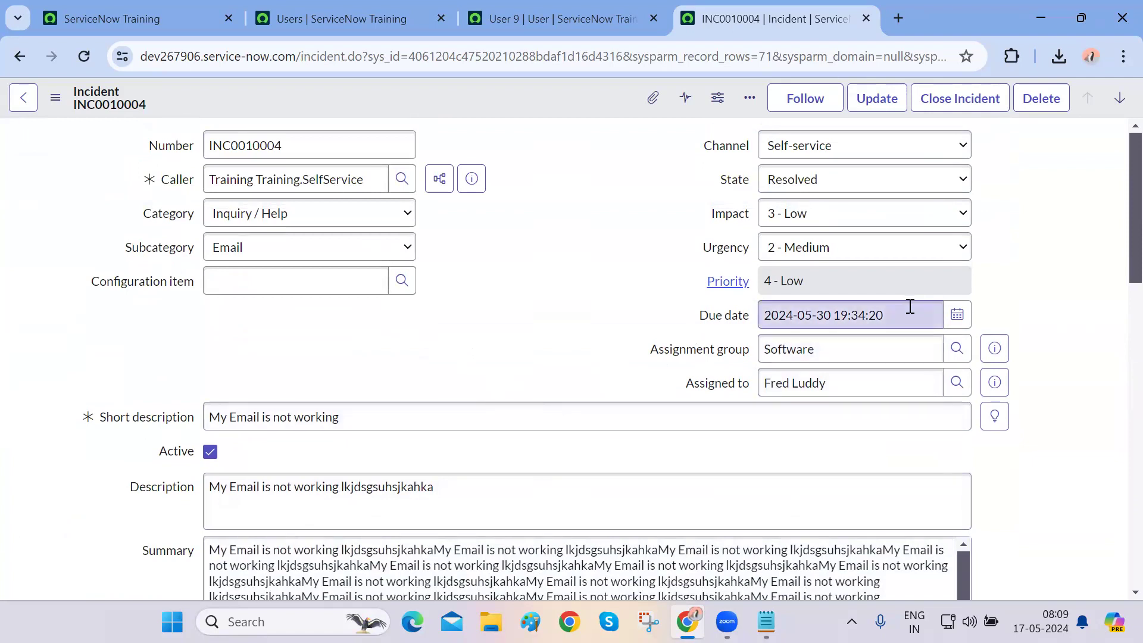
- Set the Due date in the form's main section to 21 May 2024 and save the incident
click(957, 316)
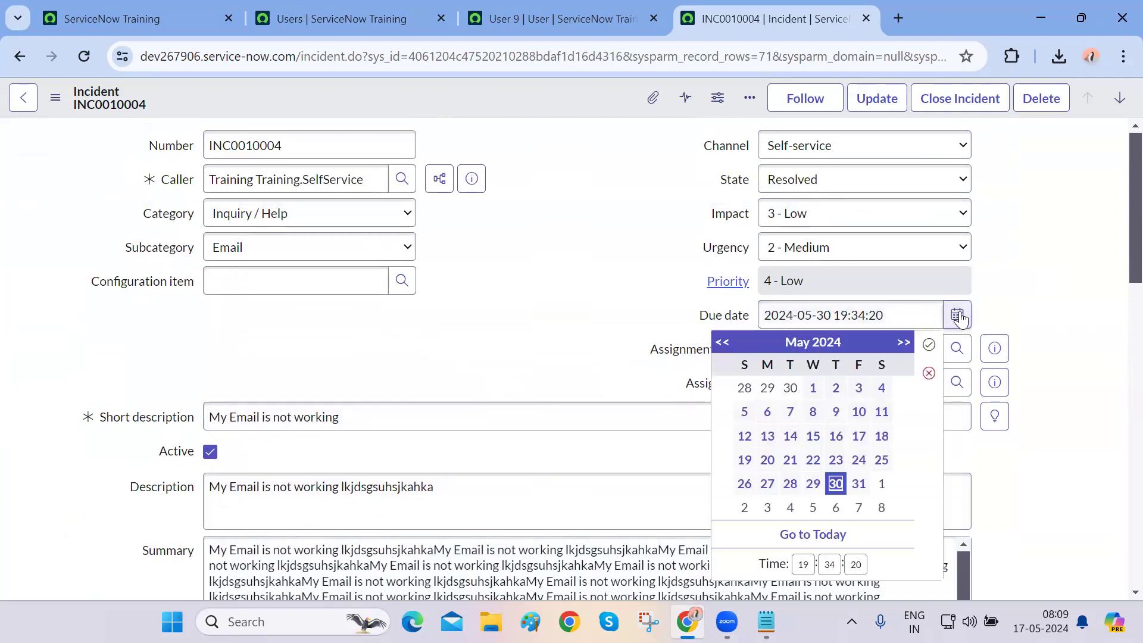
click(791, 462)
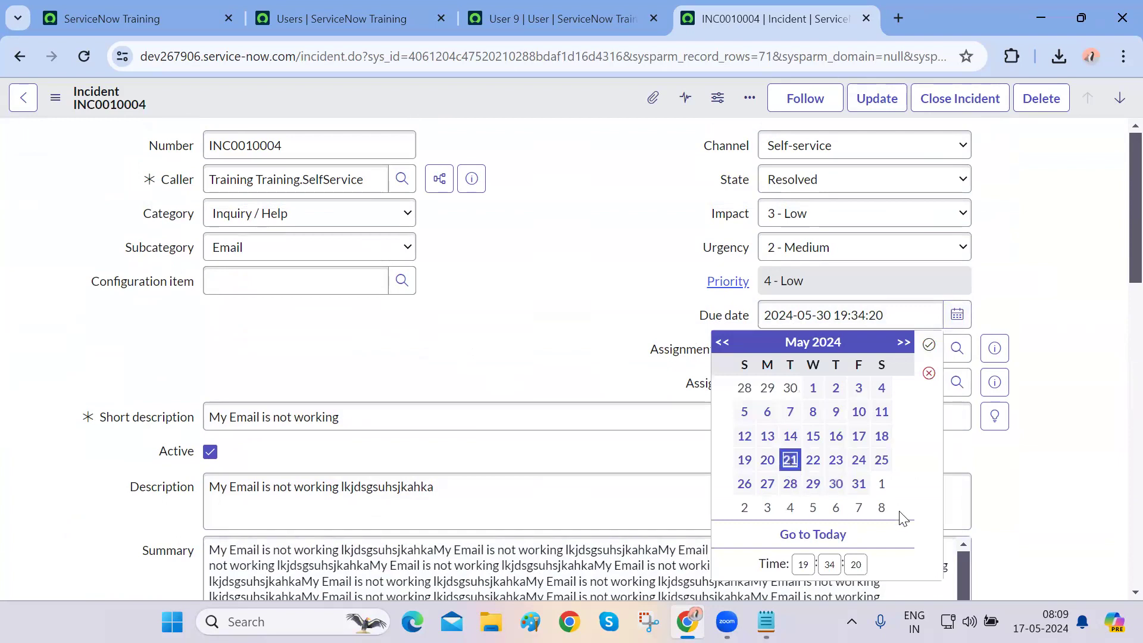
scroll(903, 517, down, 1)
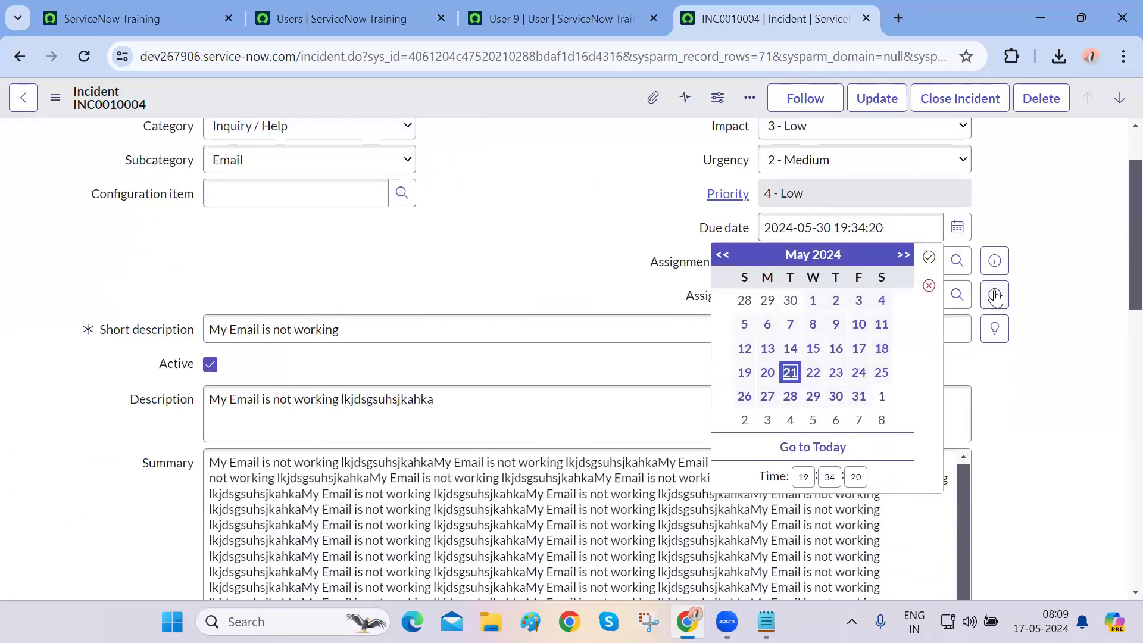
click(928, 257)
scroll(1014, 448, down, 7)
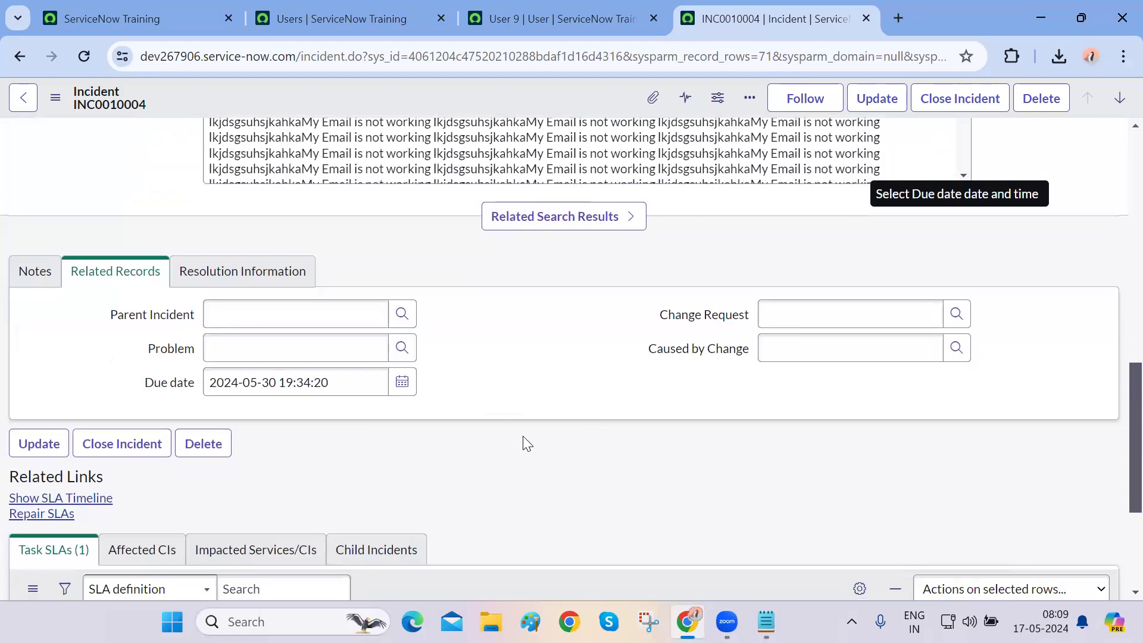
right_click(413, 98)
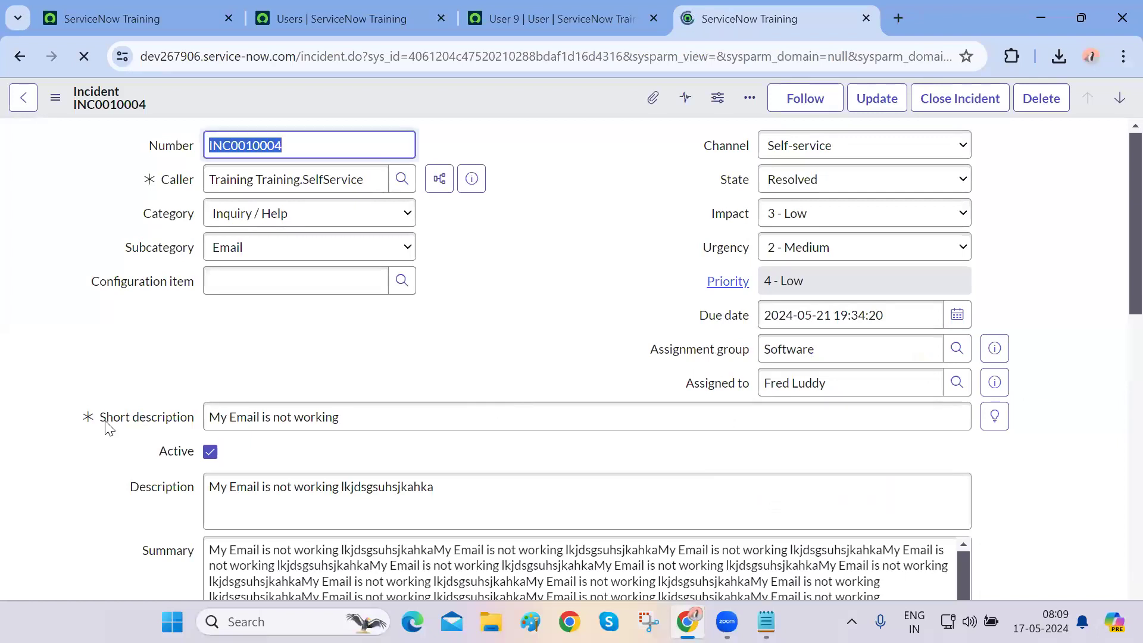
- Check the Due date value in the Related Records section of the saved incident
scroll(99, 429, down, 7)
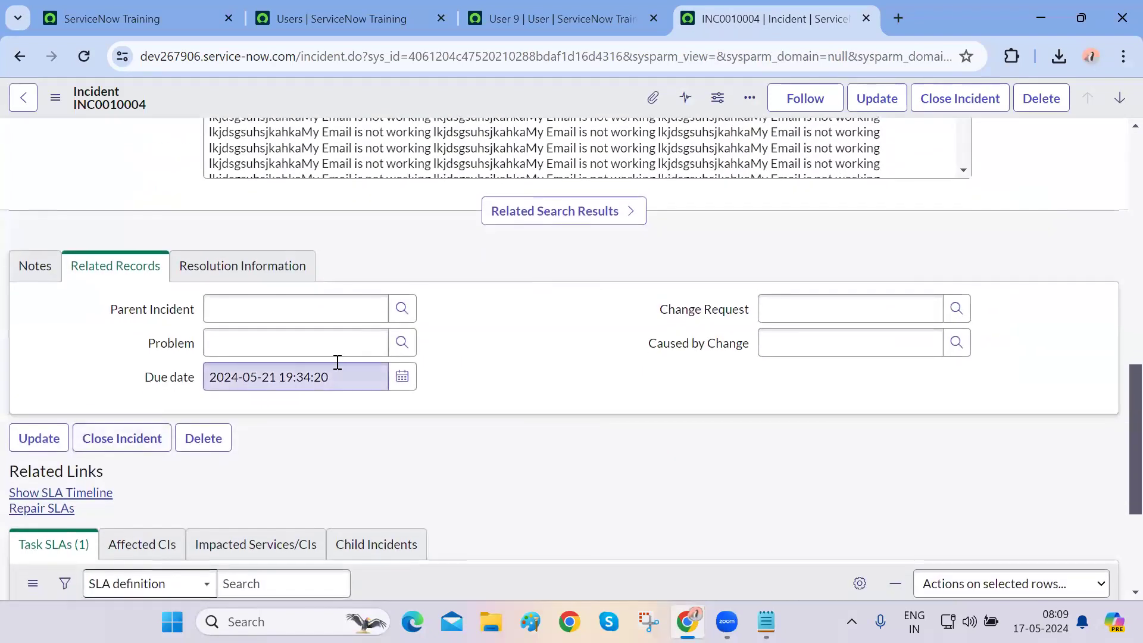
triple_click(342, 373)
click(506, 441)
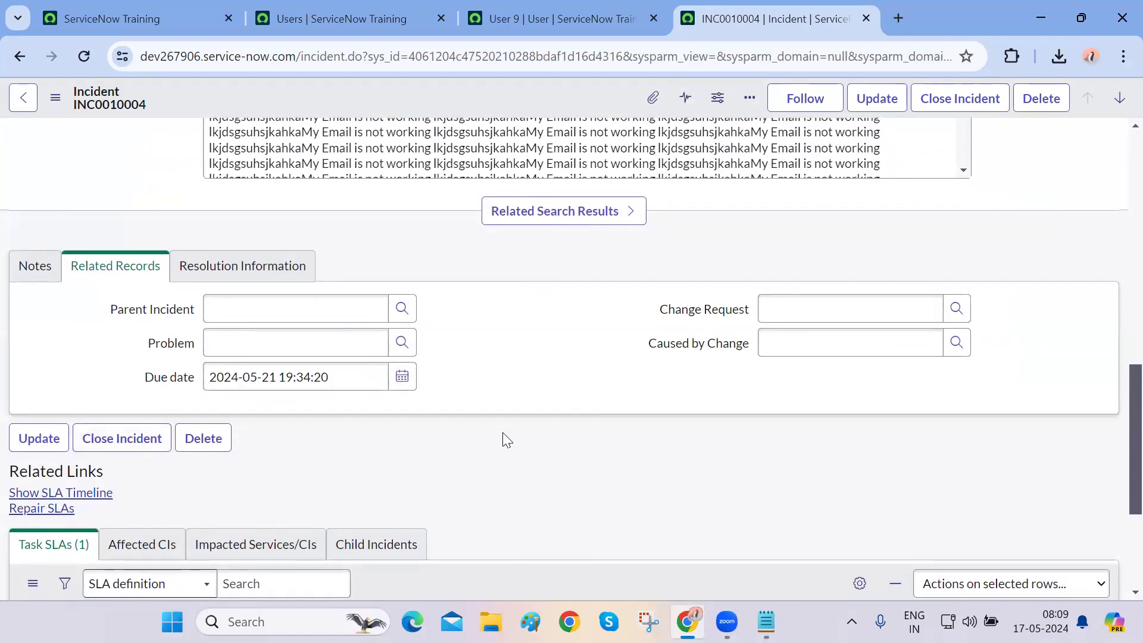
- Show the column name behind the Due date field in the form's main section, and close the information
scroll(503, 439, up, 10)
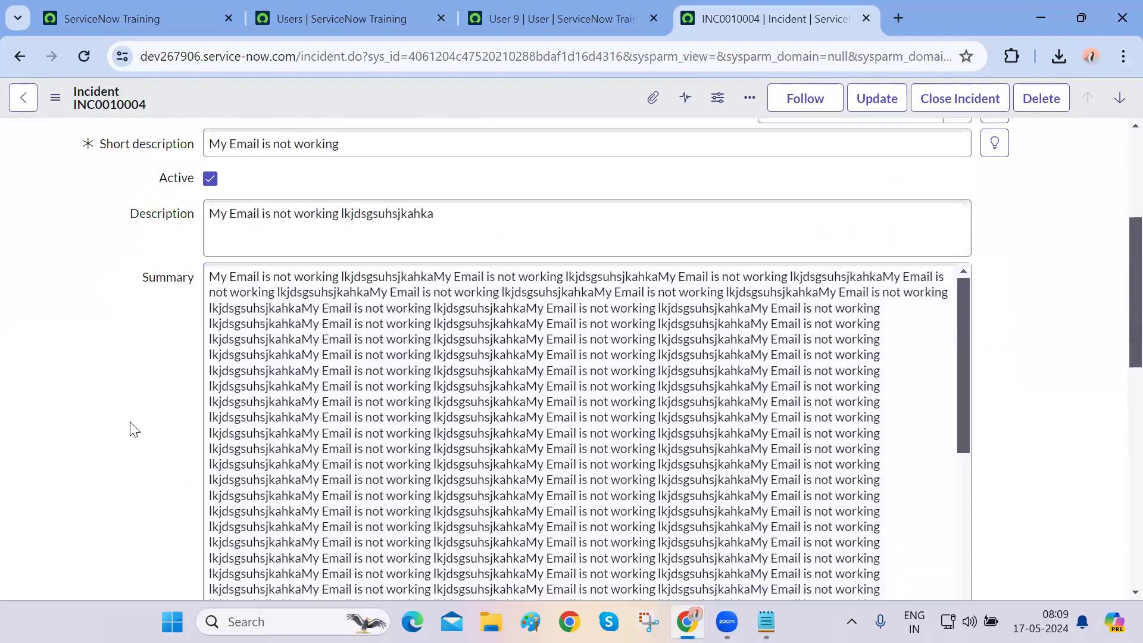
scroll(722, 288, up, 3)
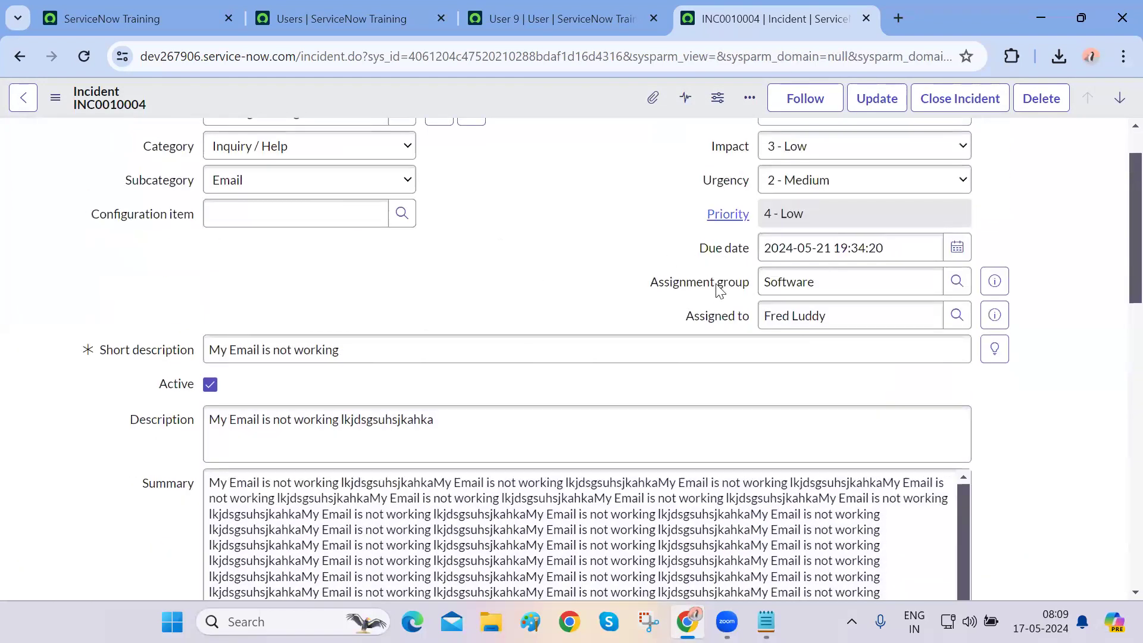
right_click(720, 253)
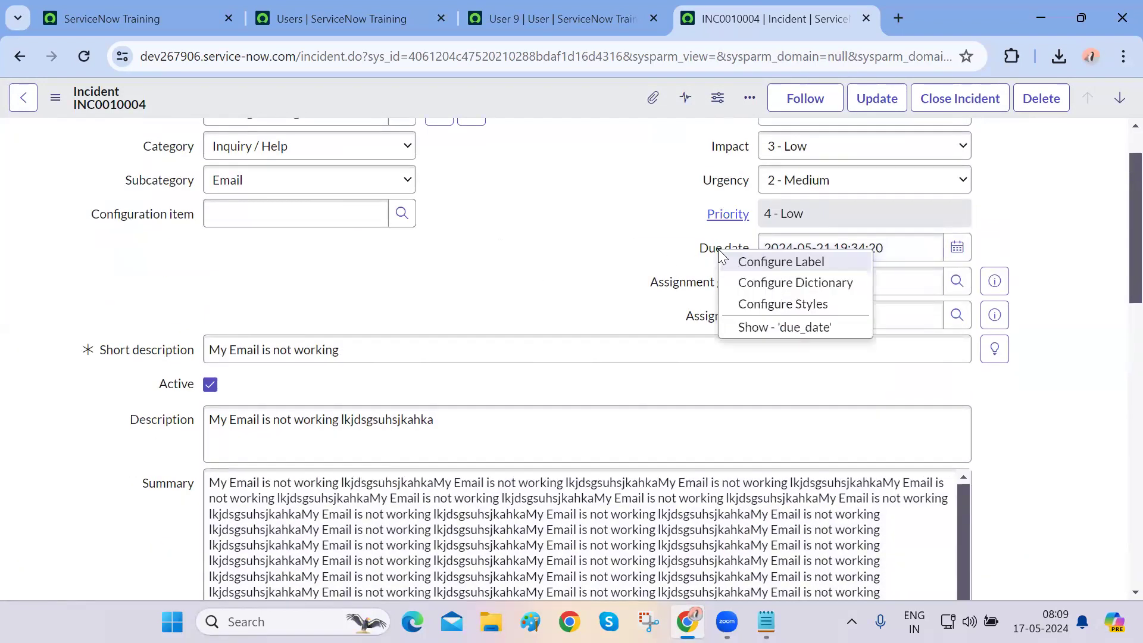
click(759, 329)
double_click(547, 331)
click(684, 291)
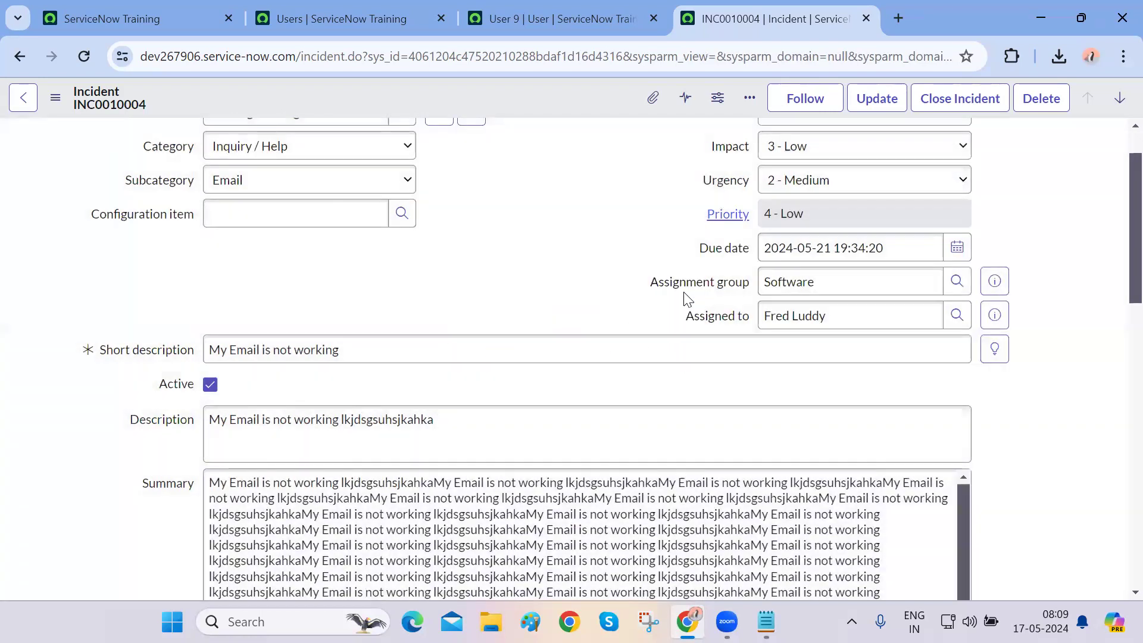
- Show the column name behind the Due date field in the Related Records section, and close the information
scroll(586, 314, down, 10)
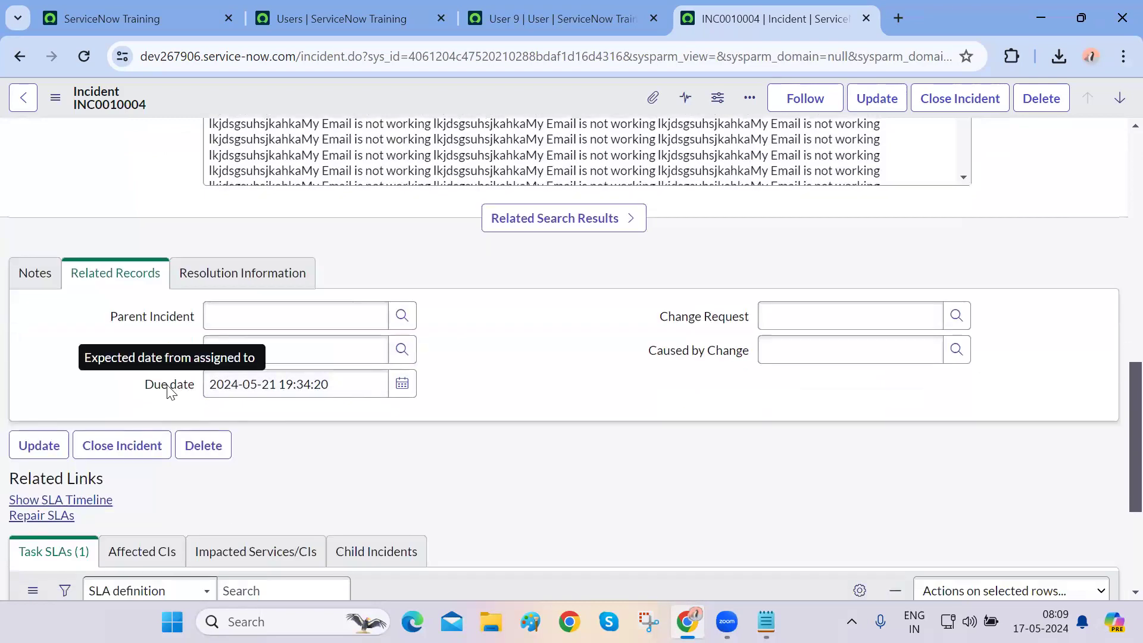
right_click(168, 388)
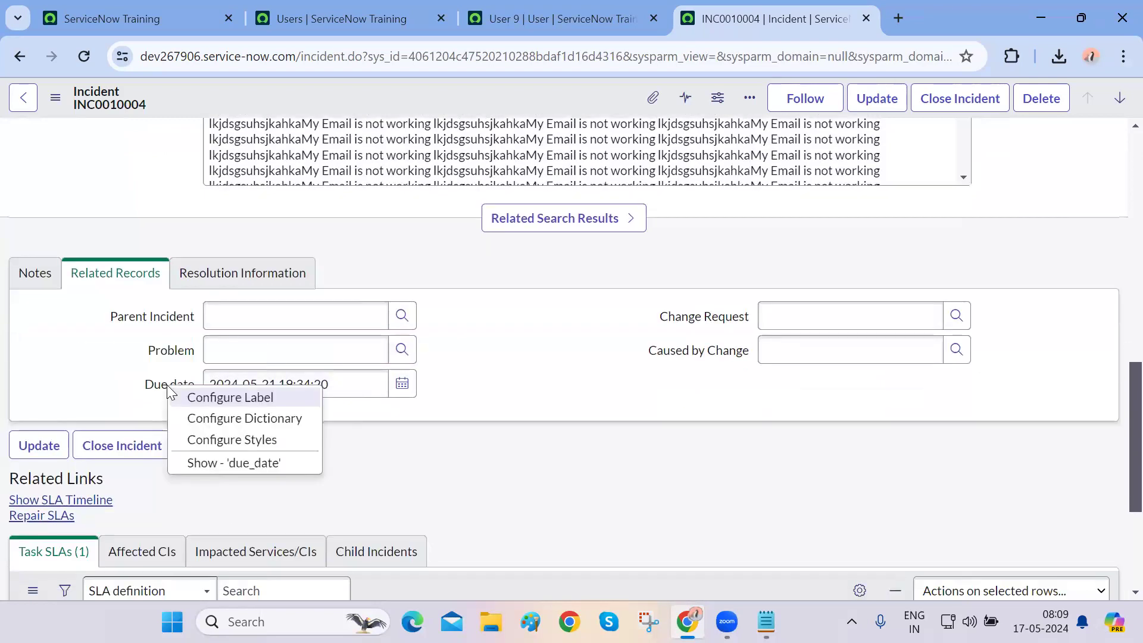
click(220, 467)
double_click(546, 332)
click(691, 291)
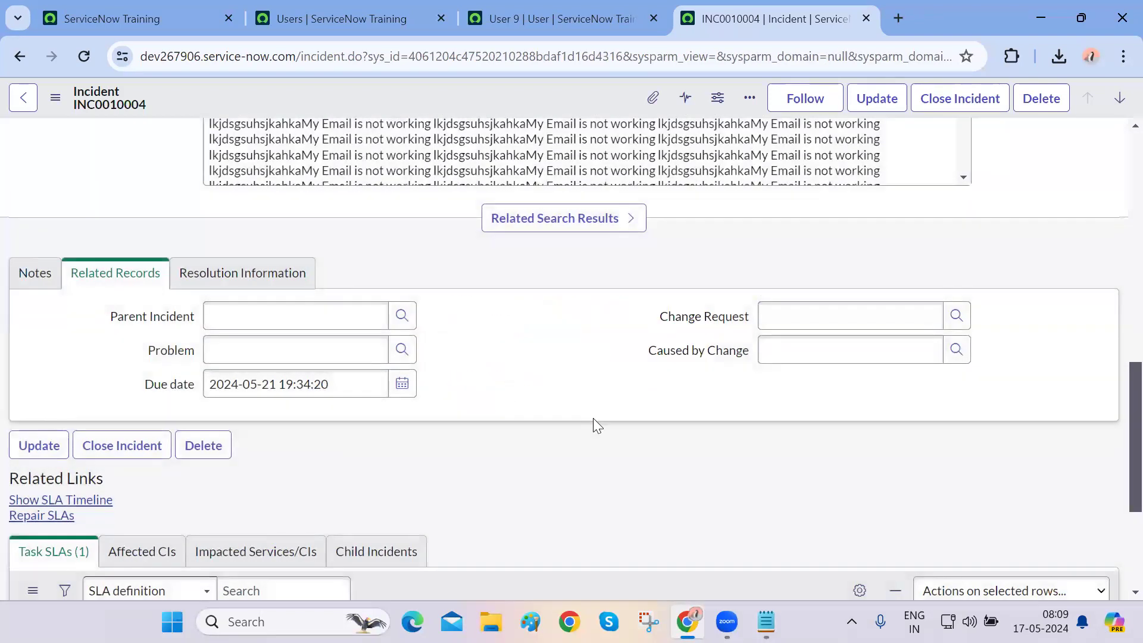
- Examine how the incident form is divided into its main and Related Records sections and where Due date appears in each
scroll(467, 419, up, 6)
scroll(467, 420, up, 5)
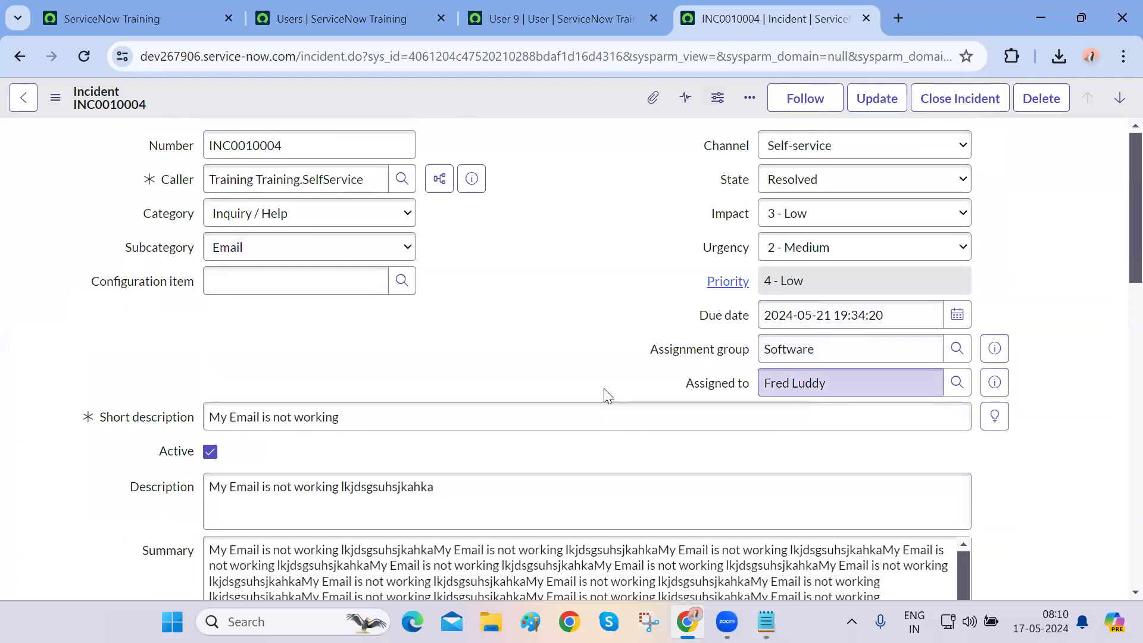
drag(124, 91, 91, 95)
scroll(111, 386, down, 10)
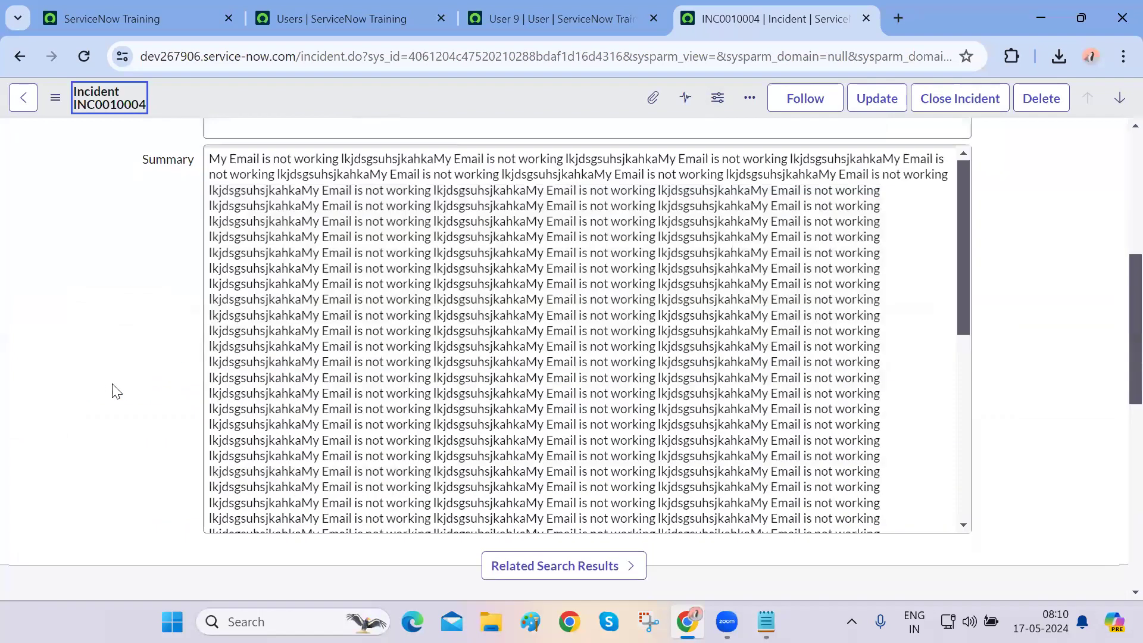
drag(70, 369, 170, 378)
click(418, 366)
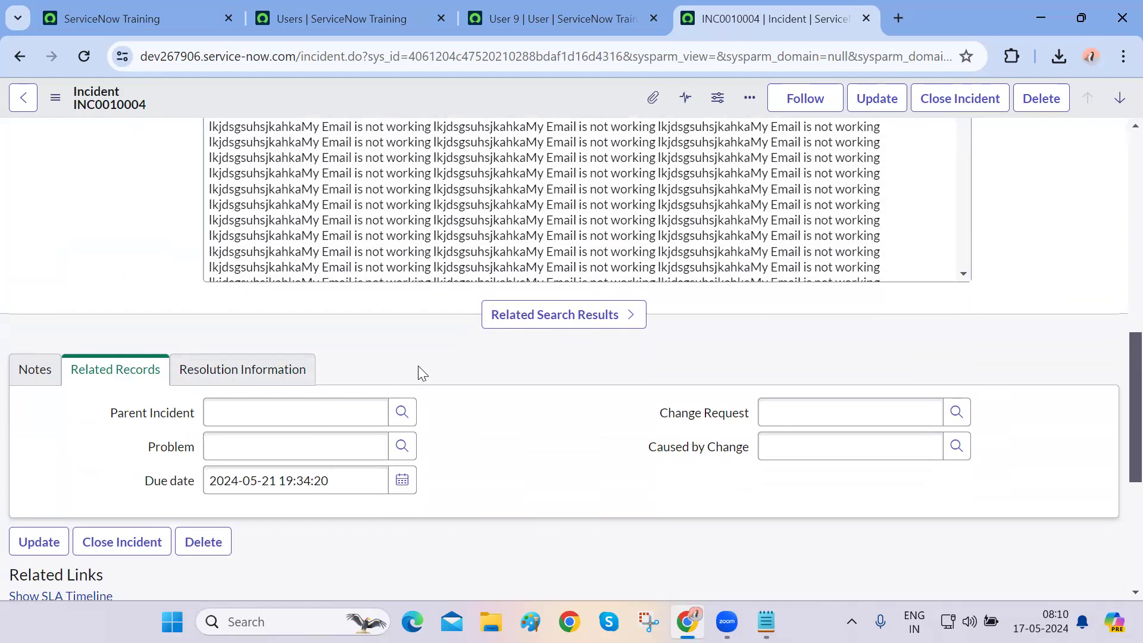
double_click(300, 481)
click(450, 505)
scroll(555, 489, up, 10)
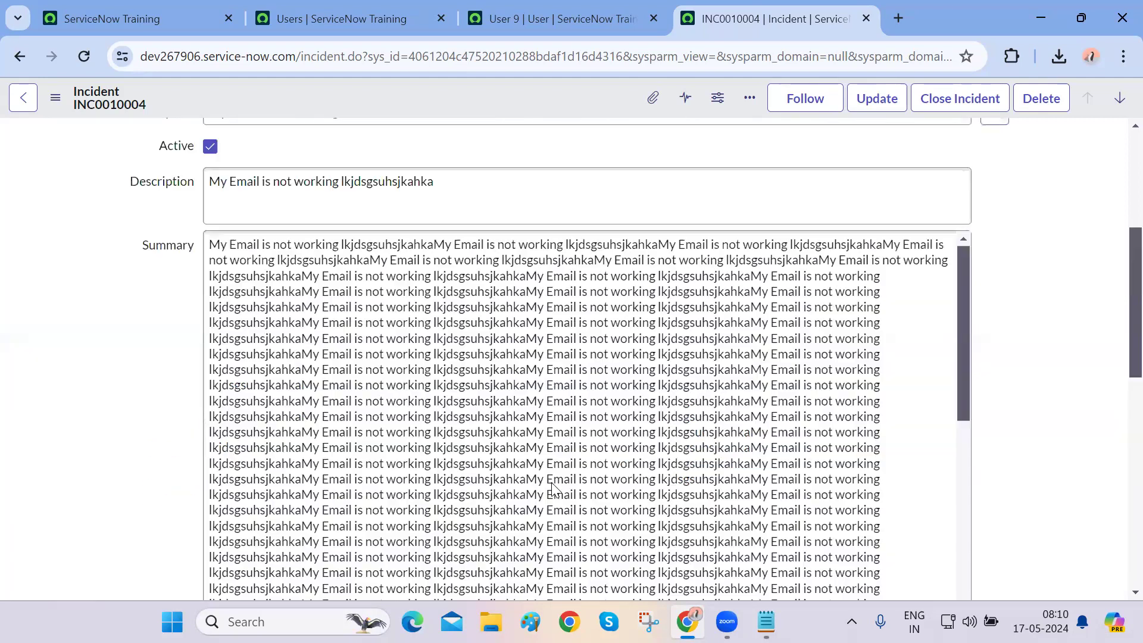
scroll(553, 482, up, 3)
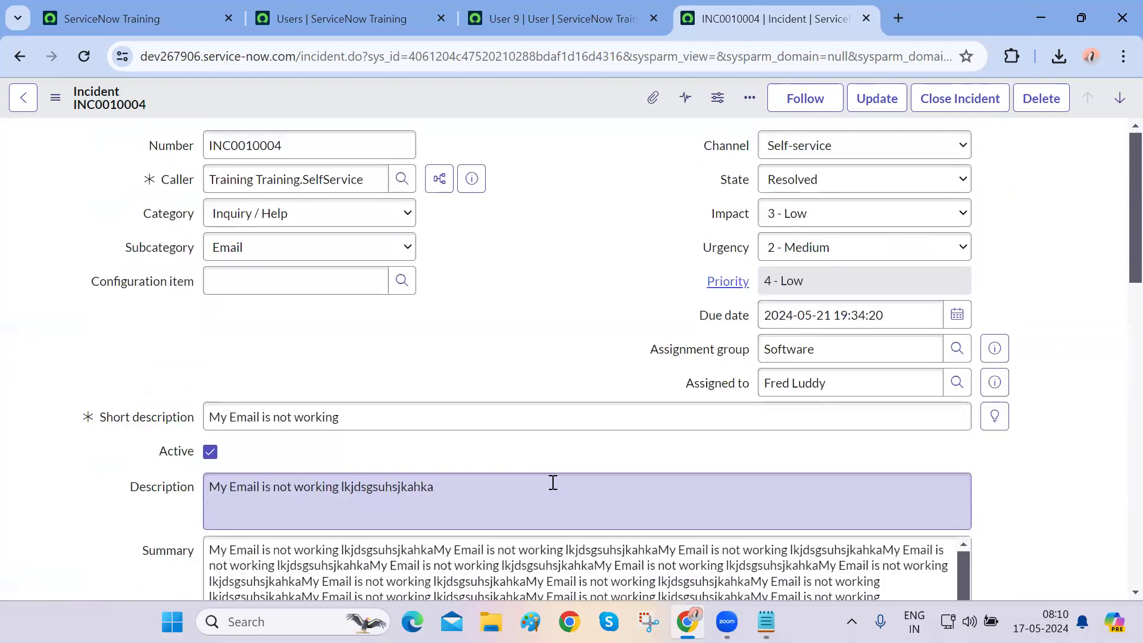
scroll(214, 337, down, 8)
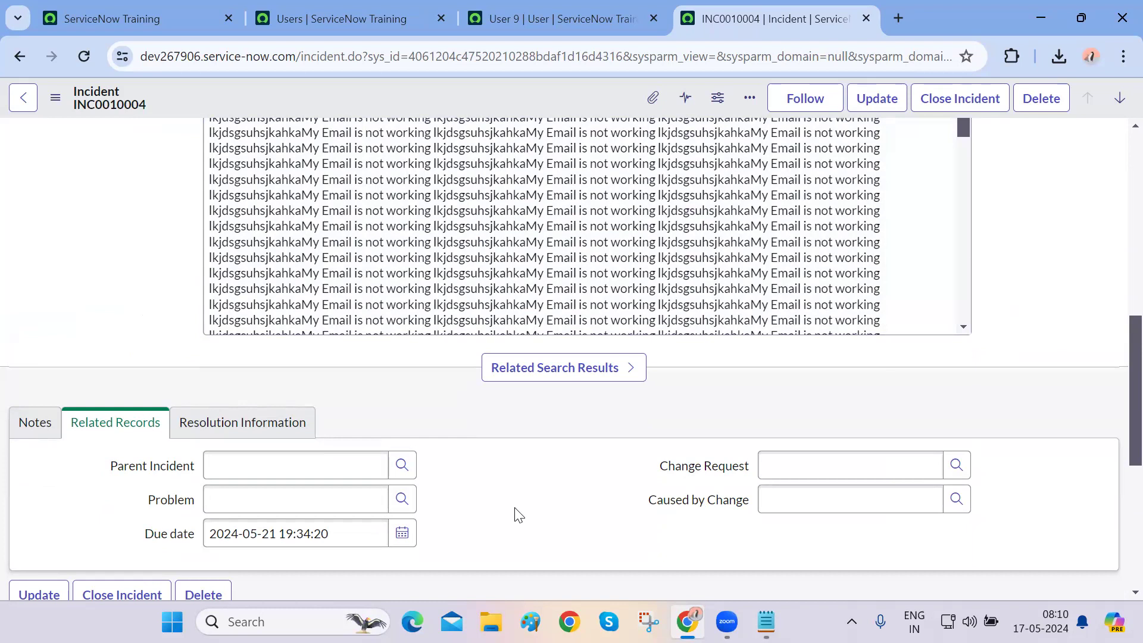
scroll(518, 515, up, 10)
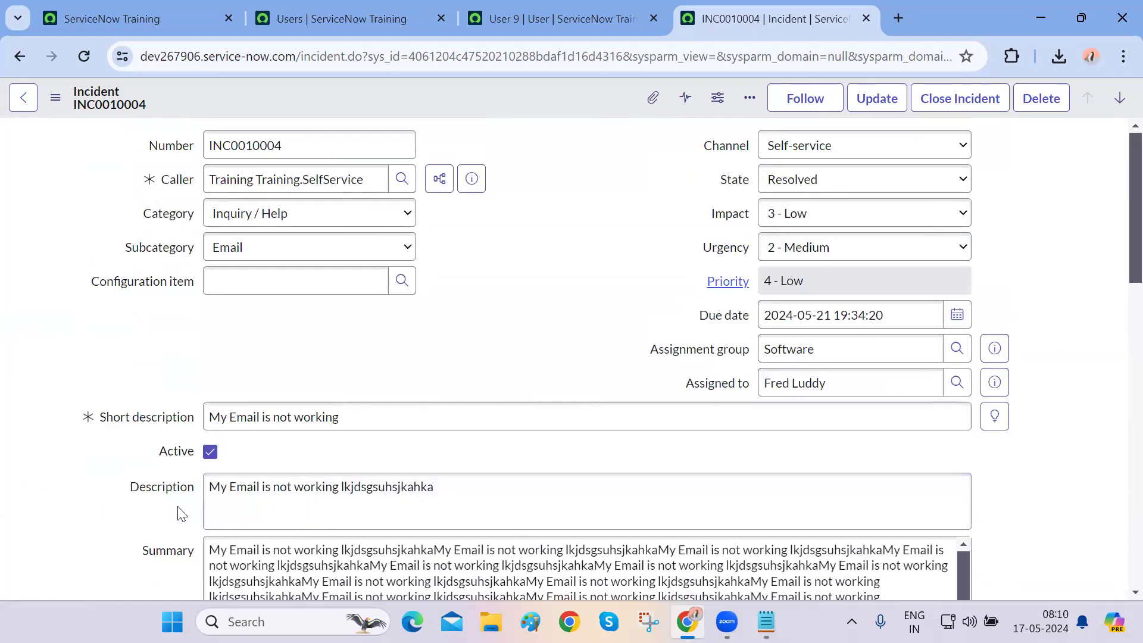
scroll(181, 513, down, 1)
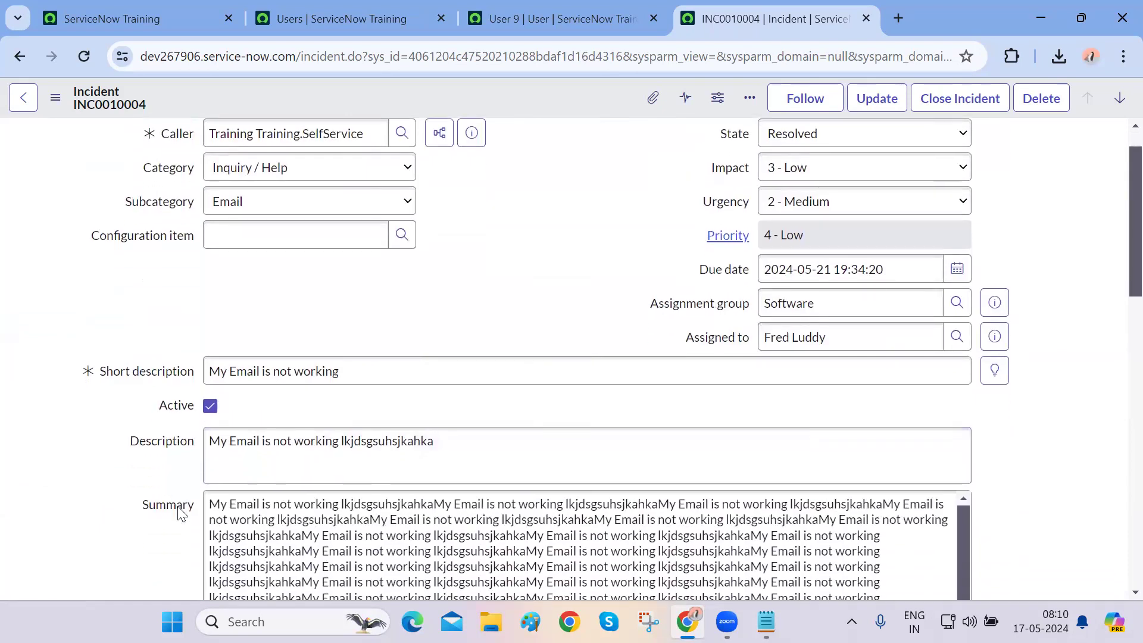
scroll(182, 512, down, 1)
scroll(182, 513, down, 10)
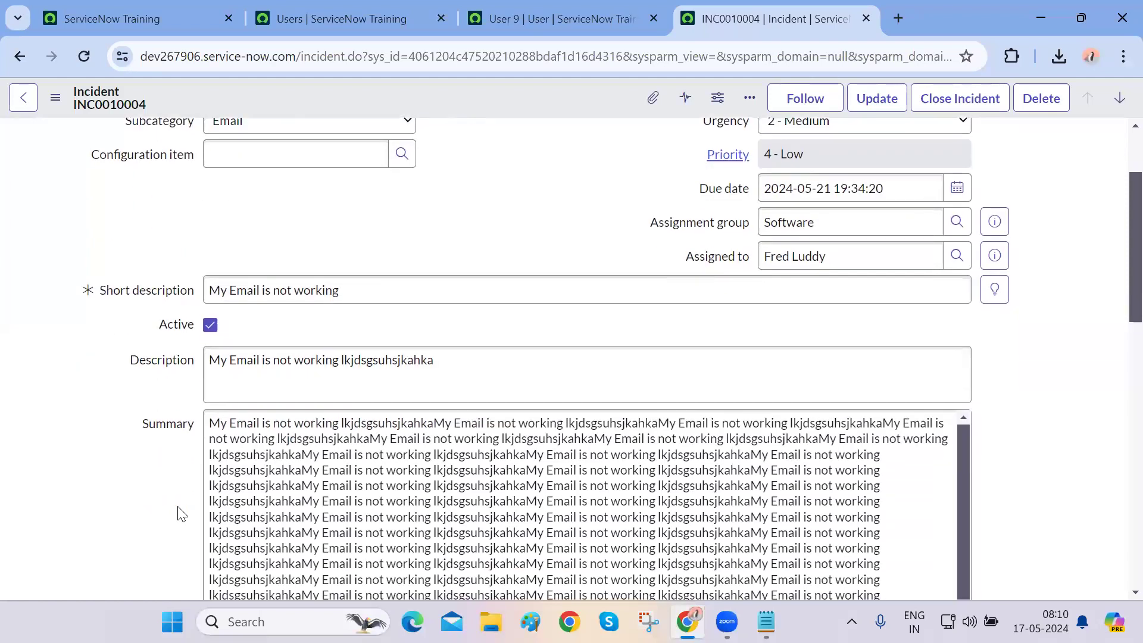
scroll(181, 513, down, 3)
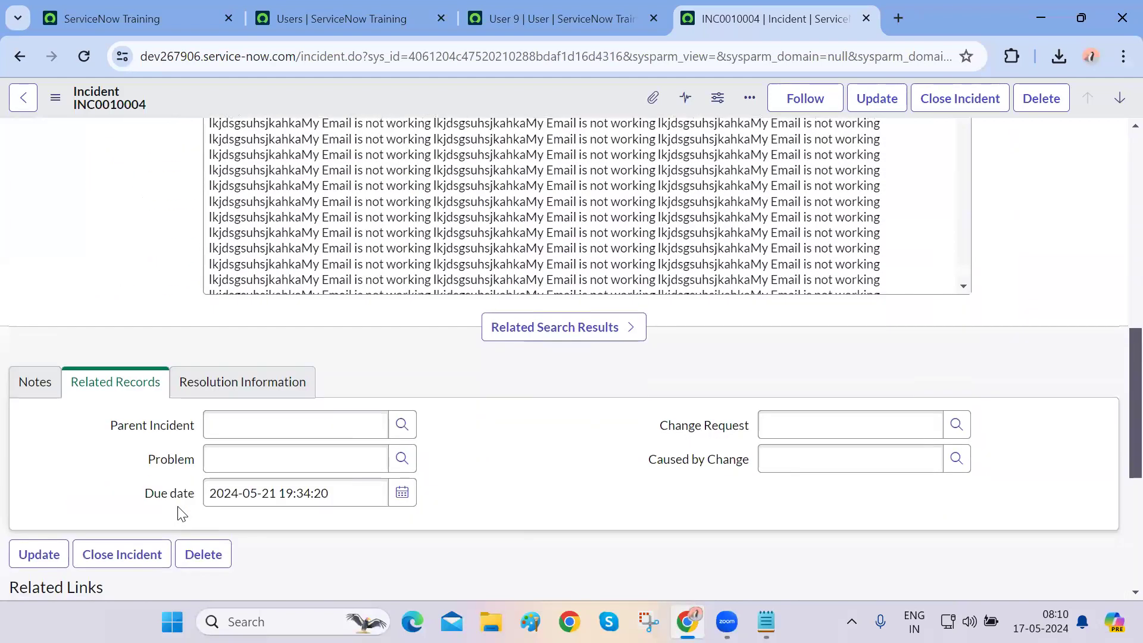
scroll(181, 369, up, 12)
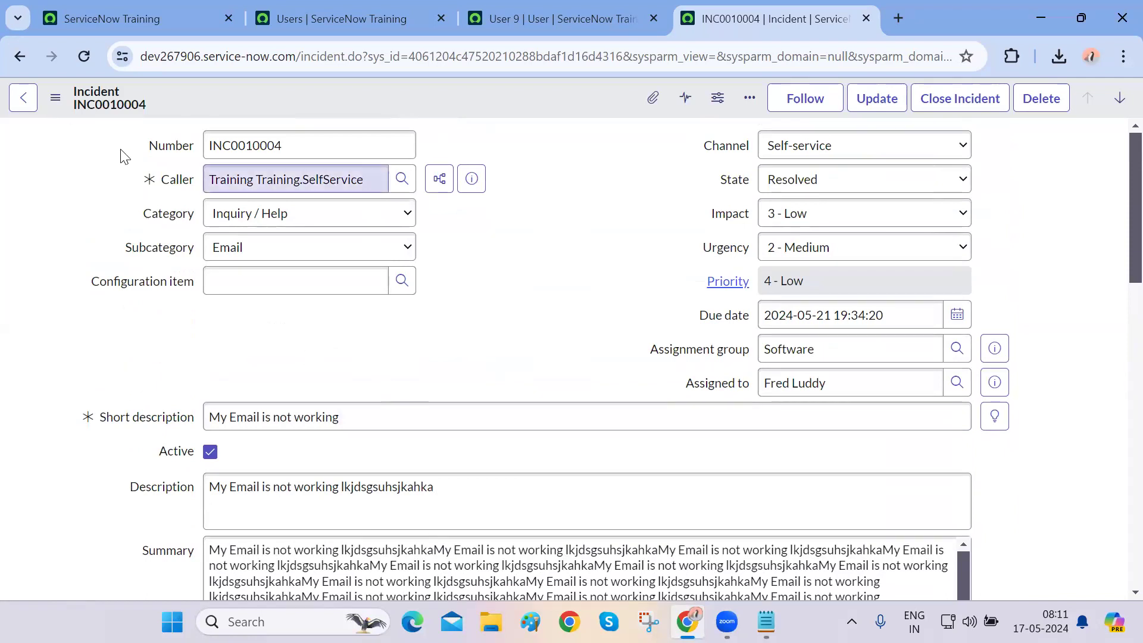
- Open the incident form's Form Layout configuration and review the selected fields of the Incident section around Subcategory
click(55, 99)
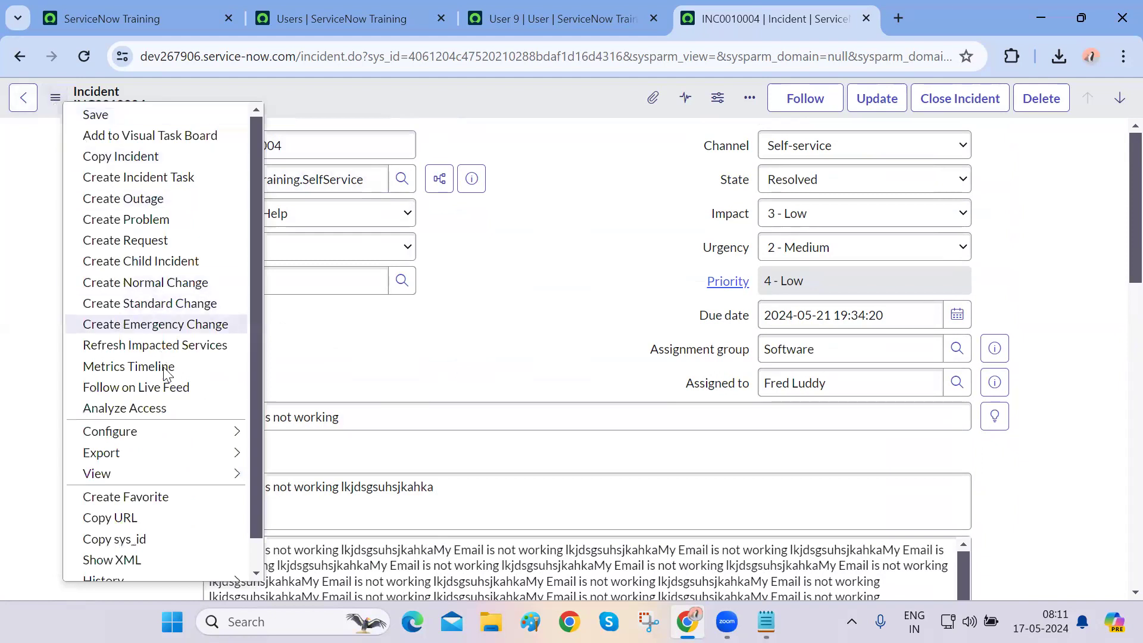
mouse_move(174, 431)
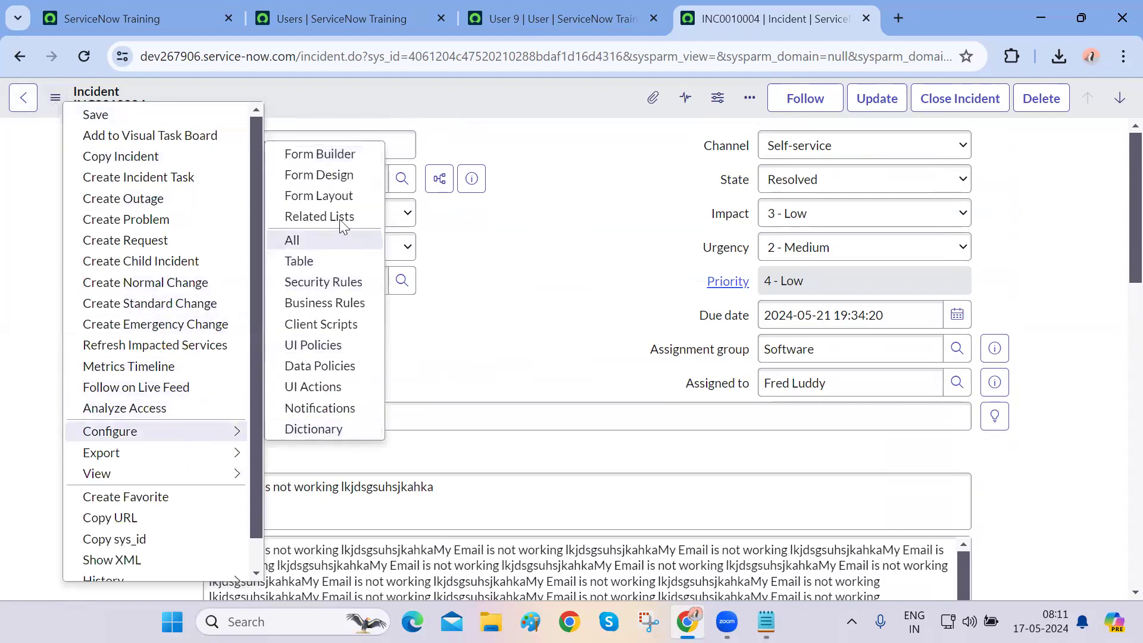
click(331, 199)
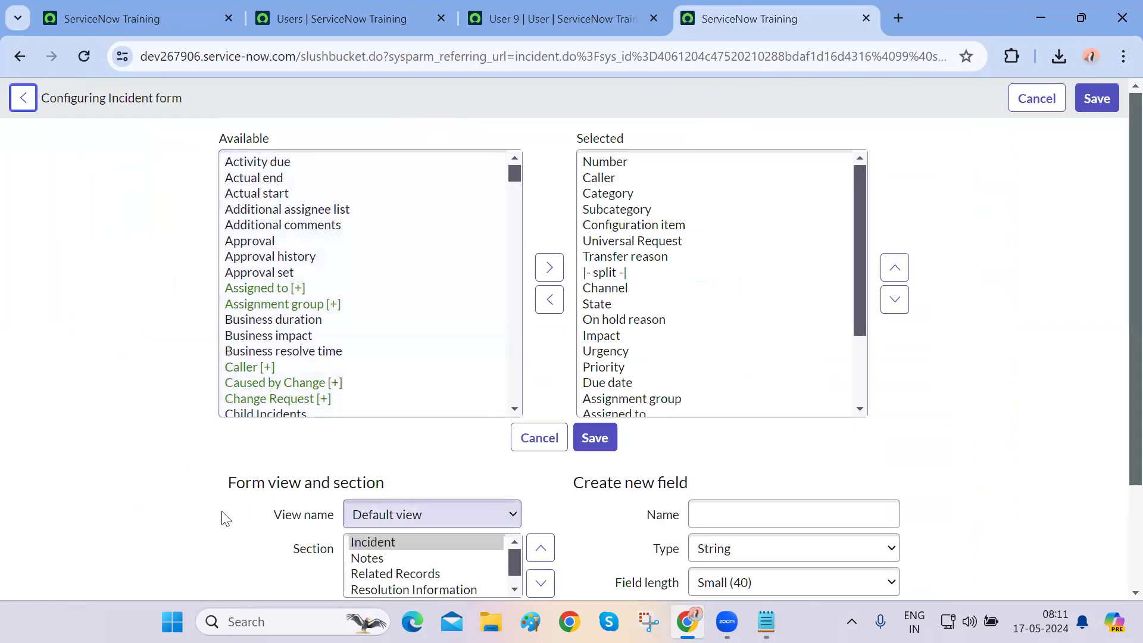
scroll(223, 519, down, 2)
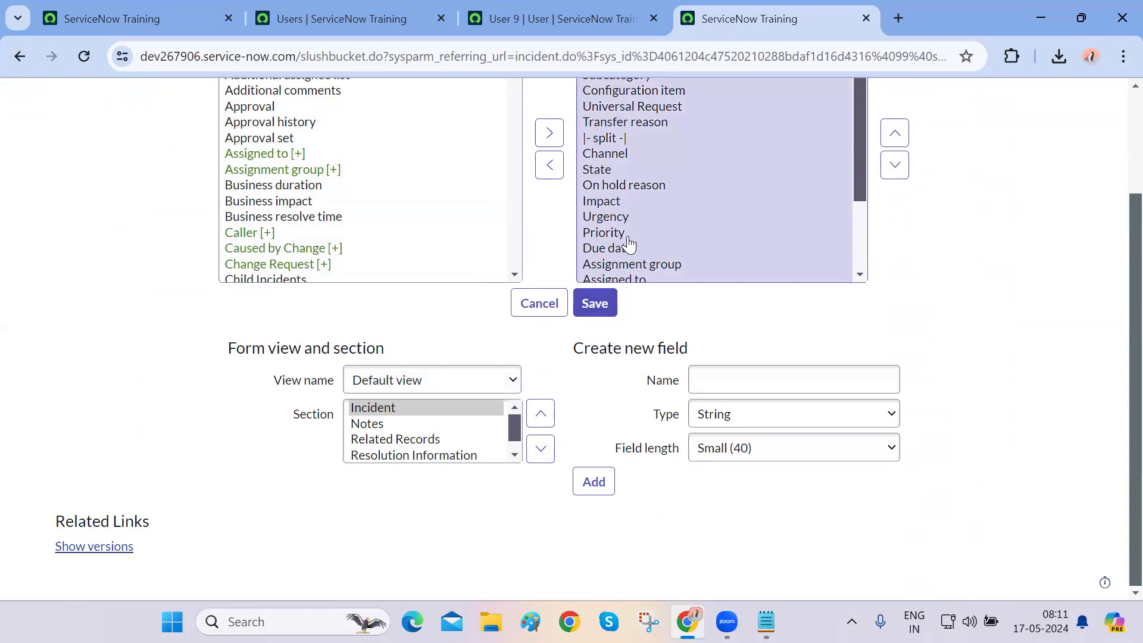
scroll(629, 244, down, 1)
scroll(629, 244, up, 1)
scroll(780, 317, up, 1)
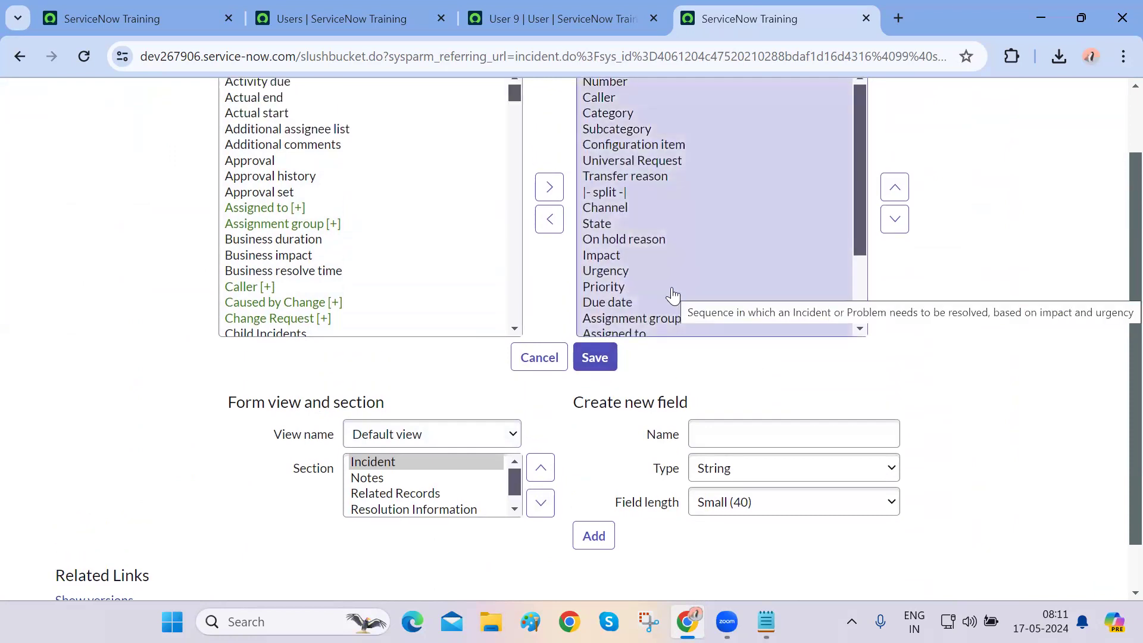
scroll(673, 293, up, 1)
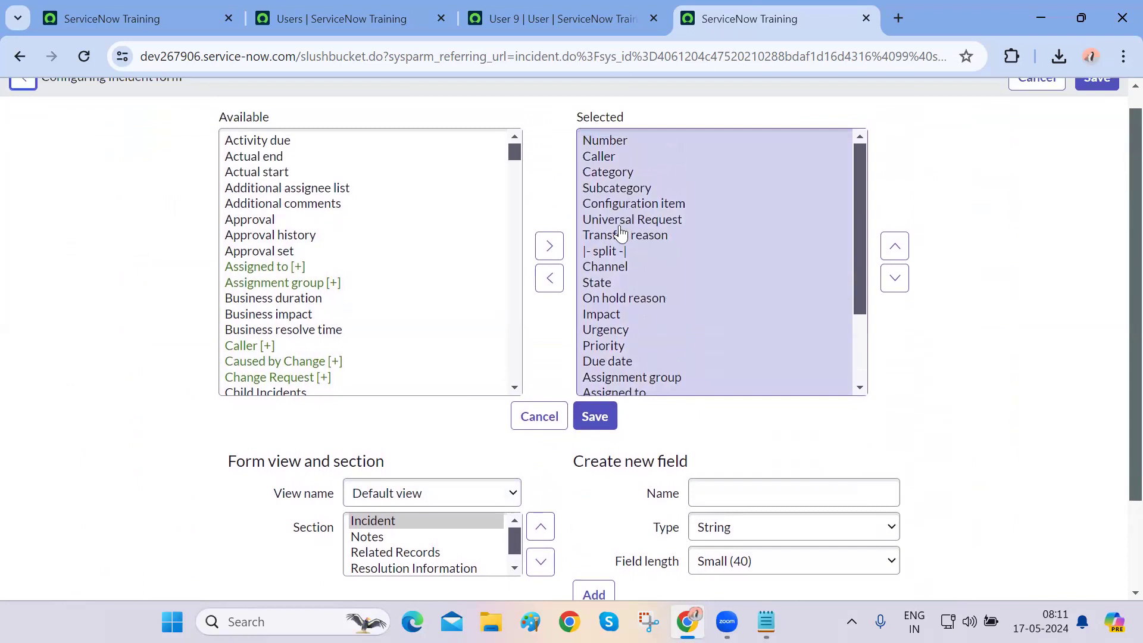
click(618, 189)
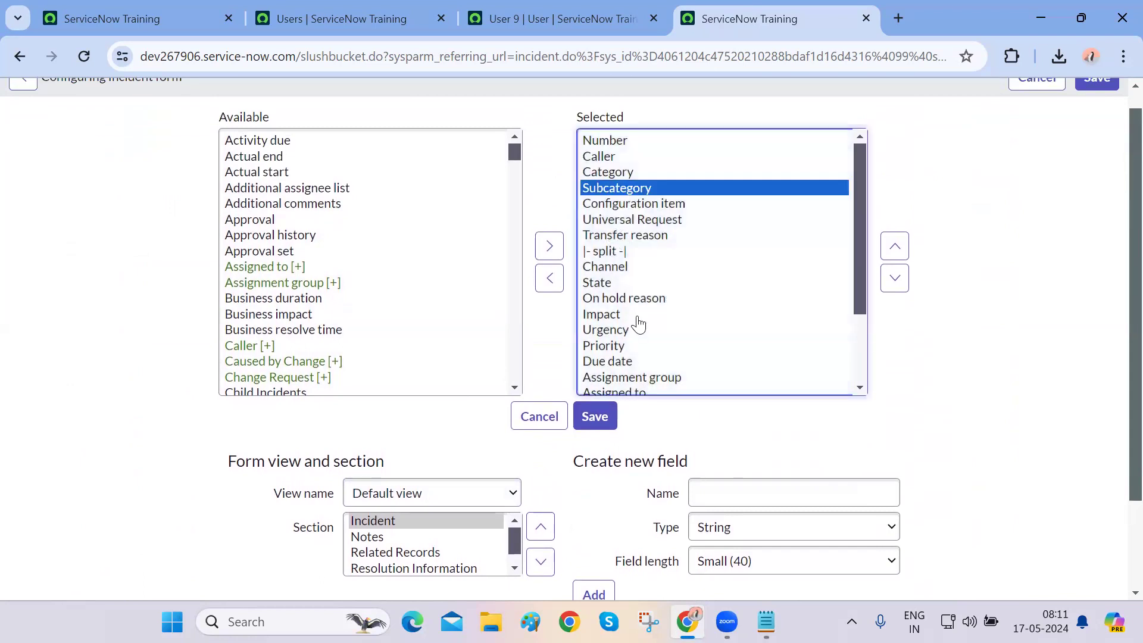
- Add a new field named Due Date with type Date/Time to the Incident section
scroll(701, 452, down, 2)
click(797, 398)
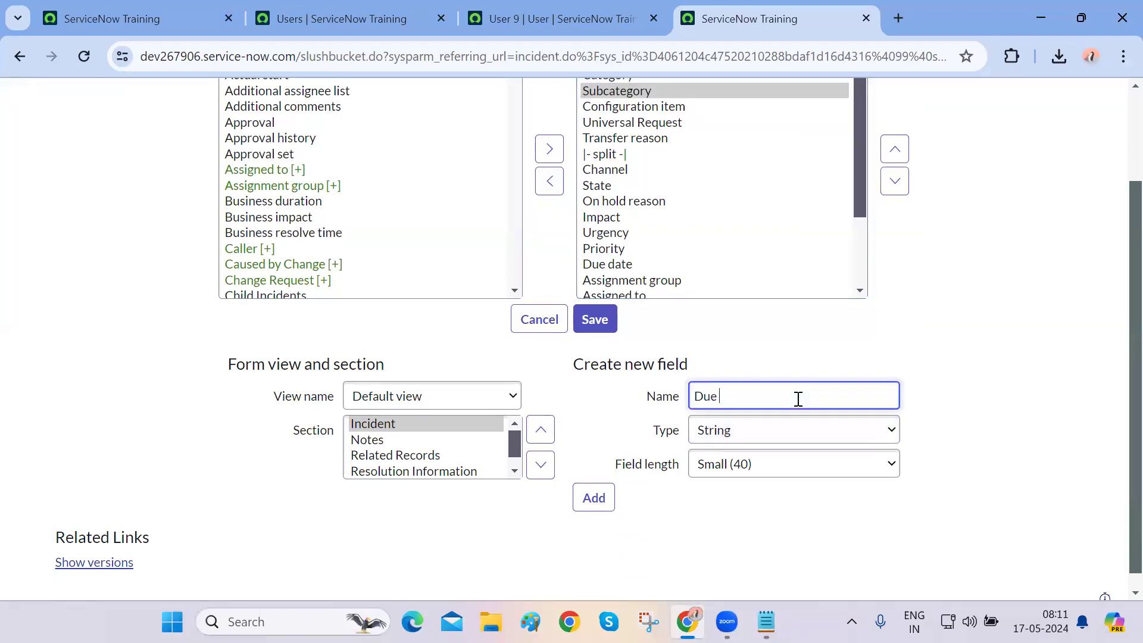
click(795, 440)
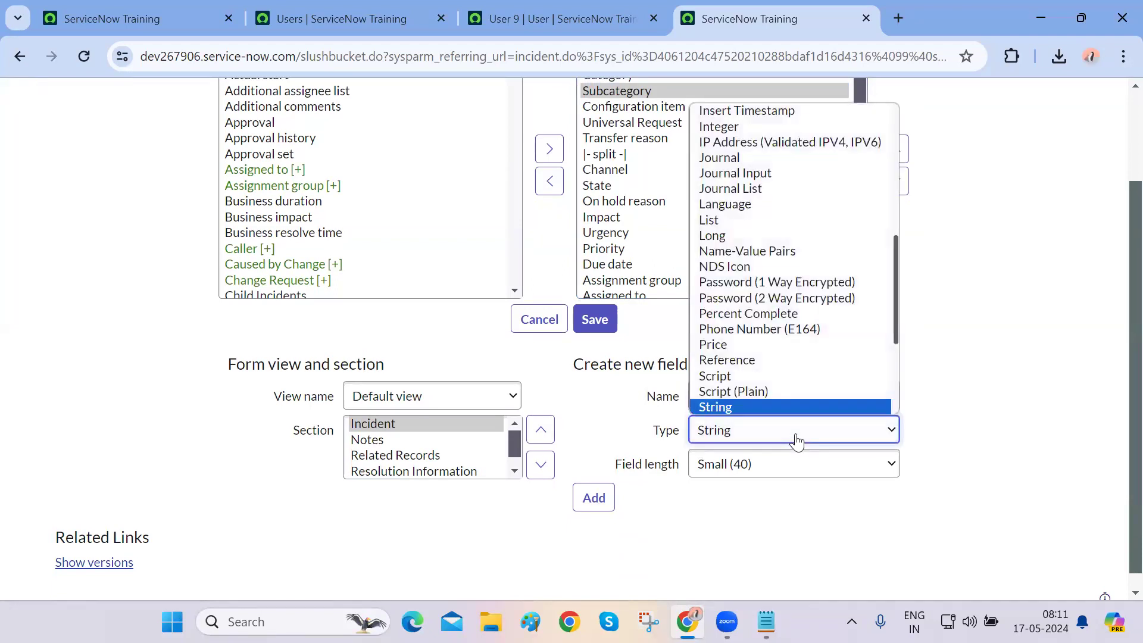
text(date)
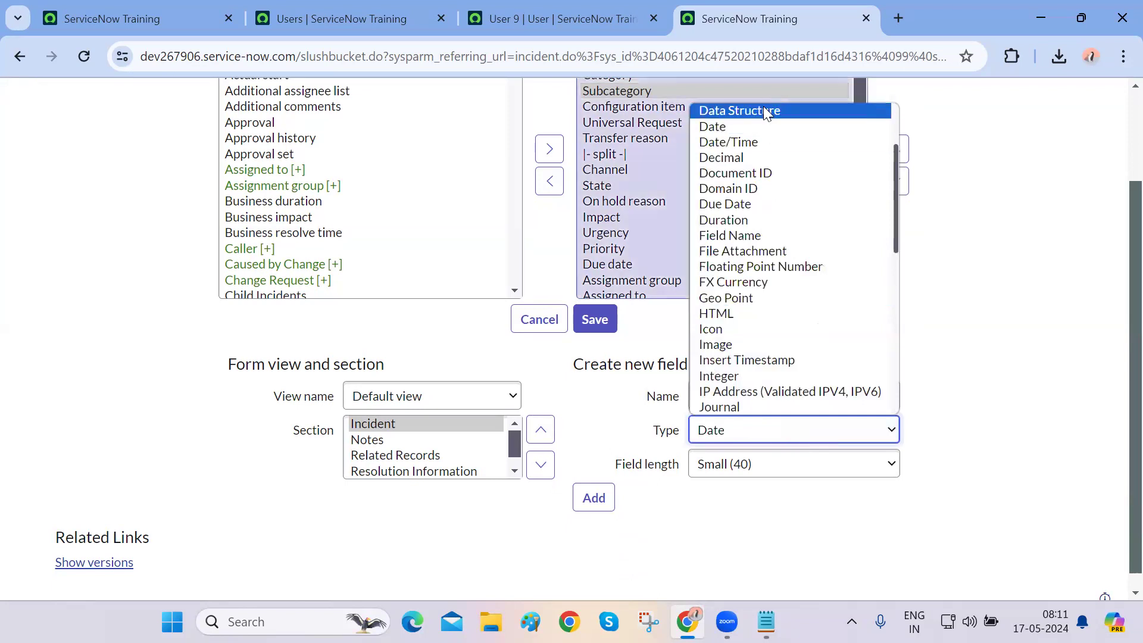
click(736, 148)
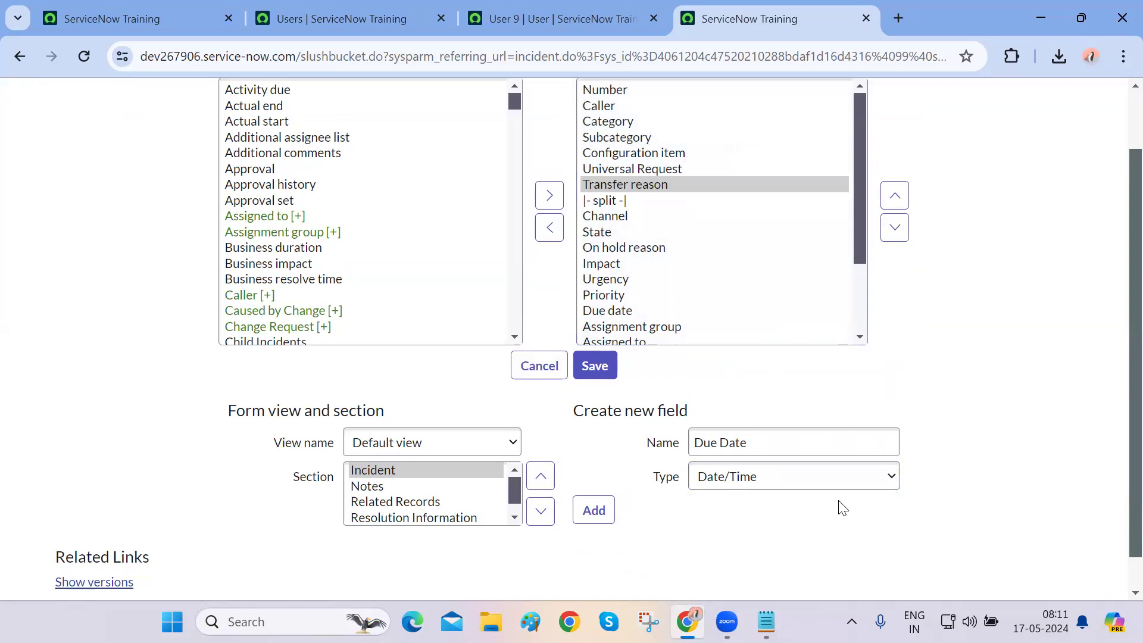
click(603, 514)
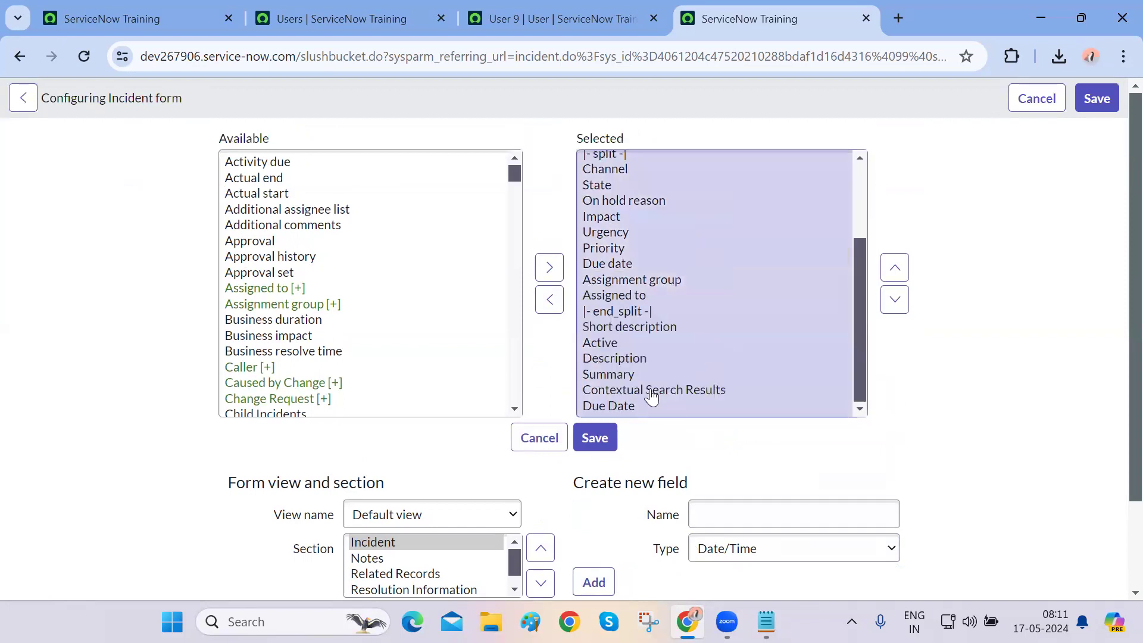
- Move the new Due Date field up the selected fields so it sits directly below Subcategory
click(635, 406)
click(897, 278)
click(897, 277)
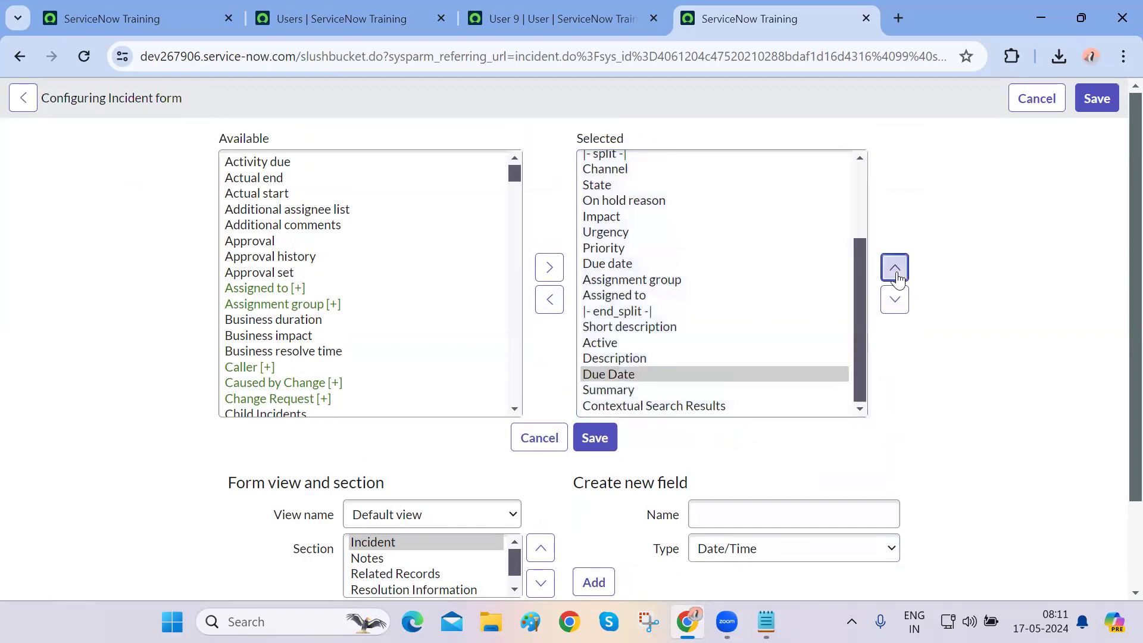
click(897, 277)
click(897, 277)
click(896, 278)
click(897, 278)
click(897, 278)
click(897, 277)
click(897, 277)
click(897, 277)
click(897, 277)
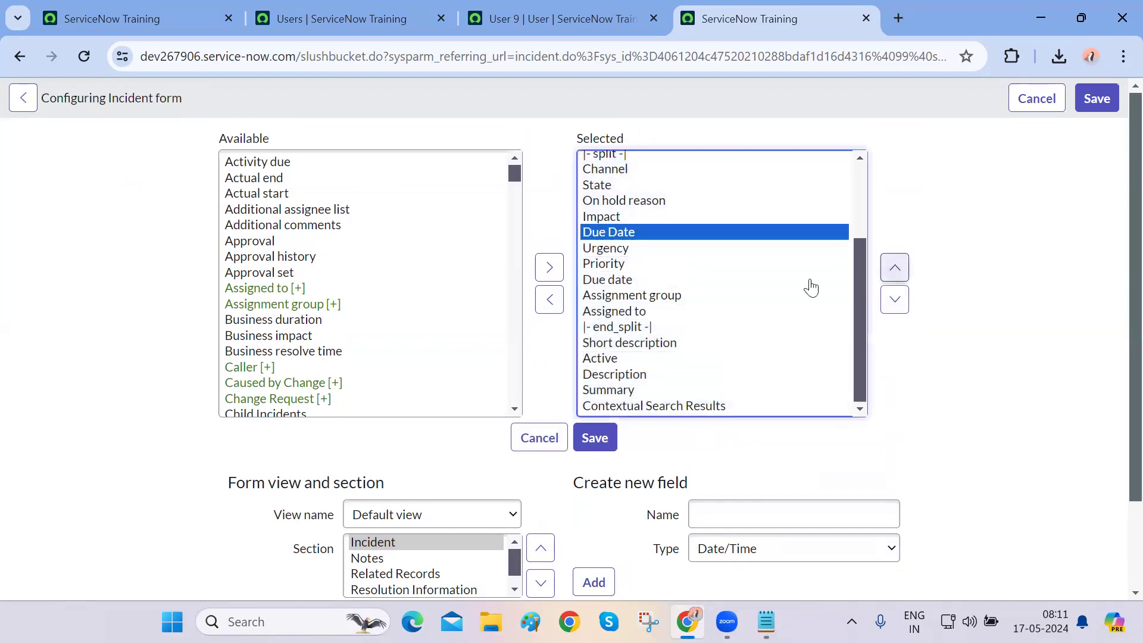
scroll(708, 317, up, 2)
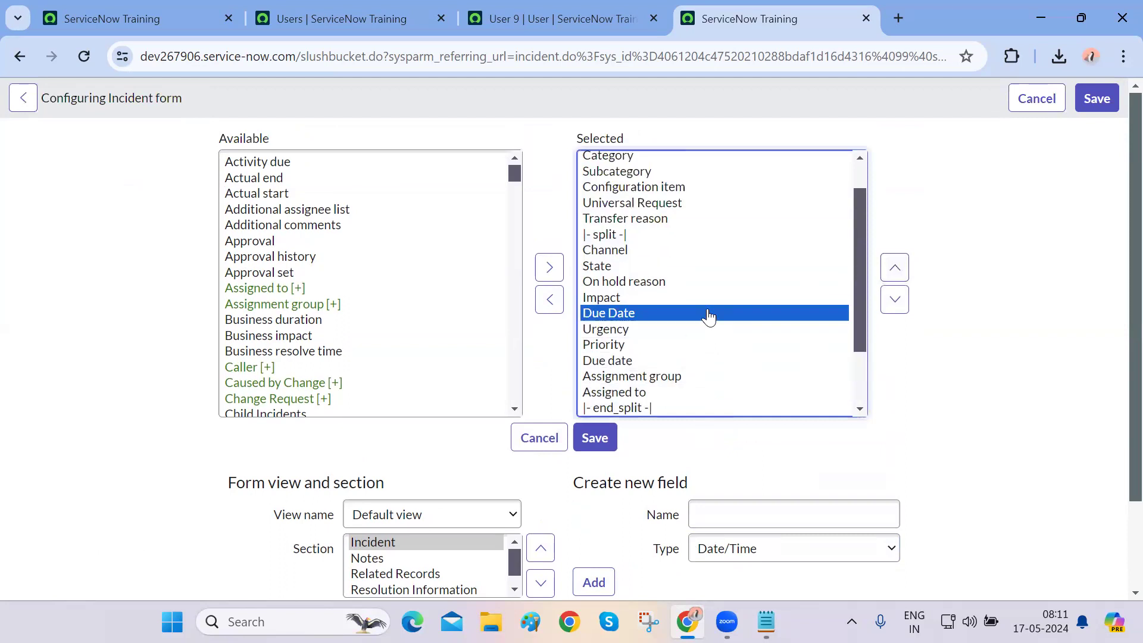
click(894, 267)
click(893, 267)
click(894, 268)
click(893, 267)
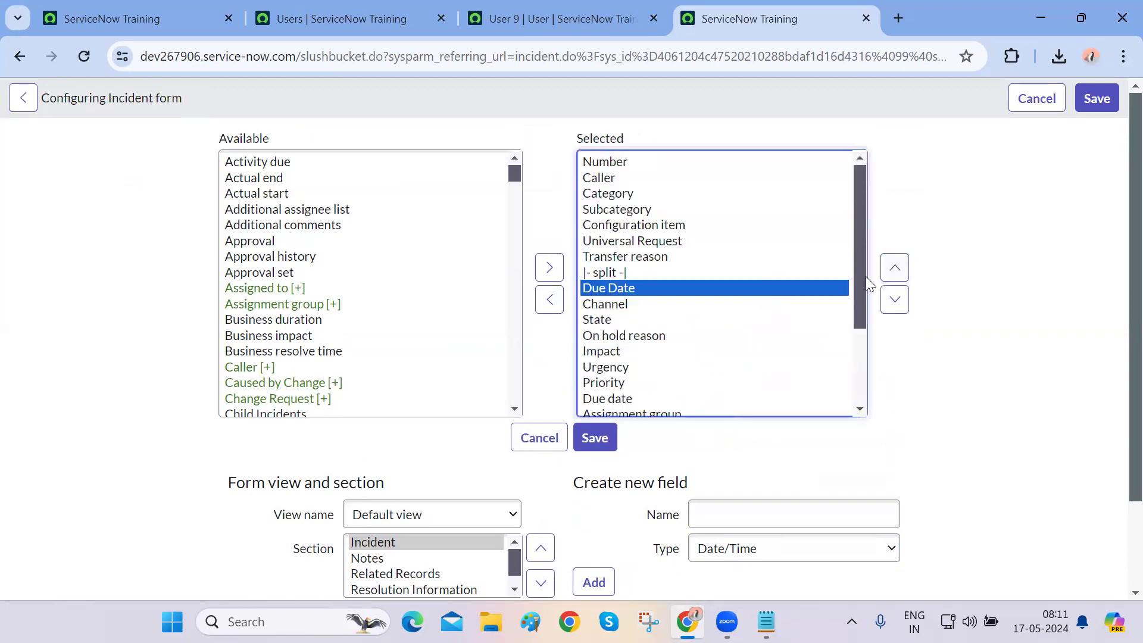
click(894, 267)
click(894, 267)
scroll(723, 301, up, 2)
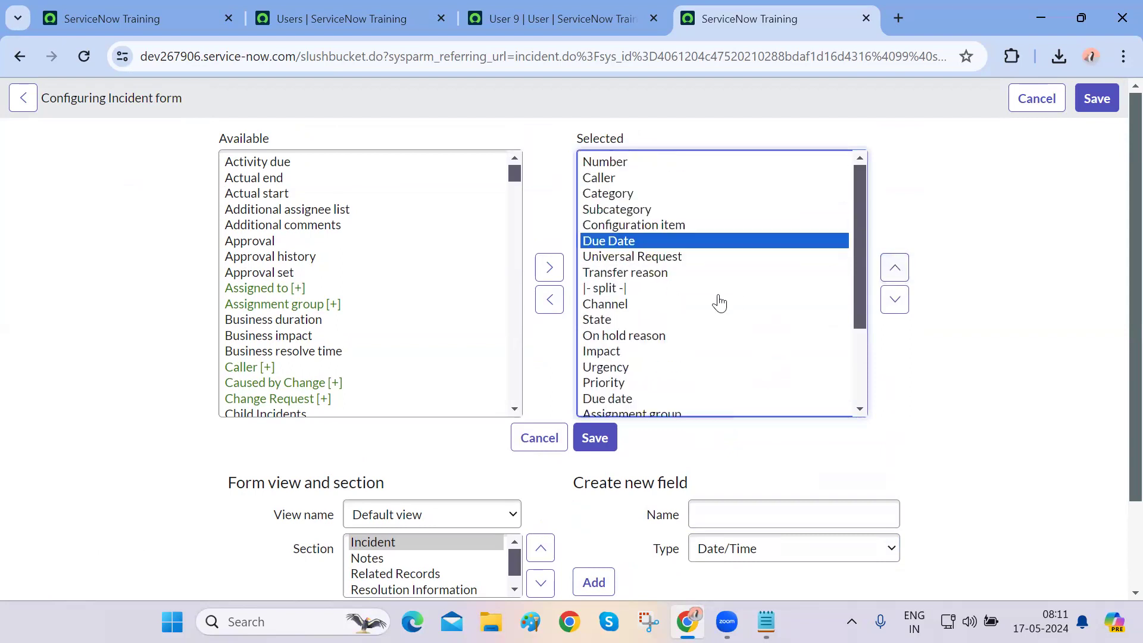
click(894, 267)
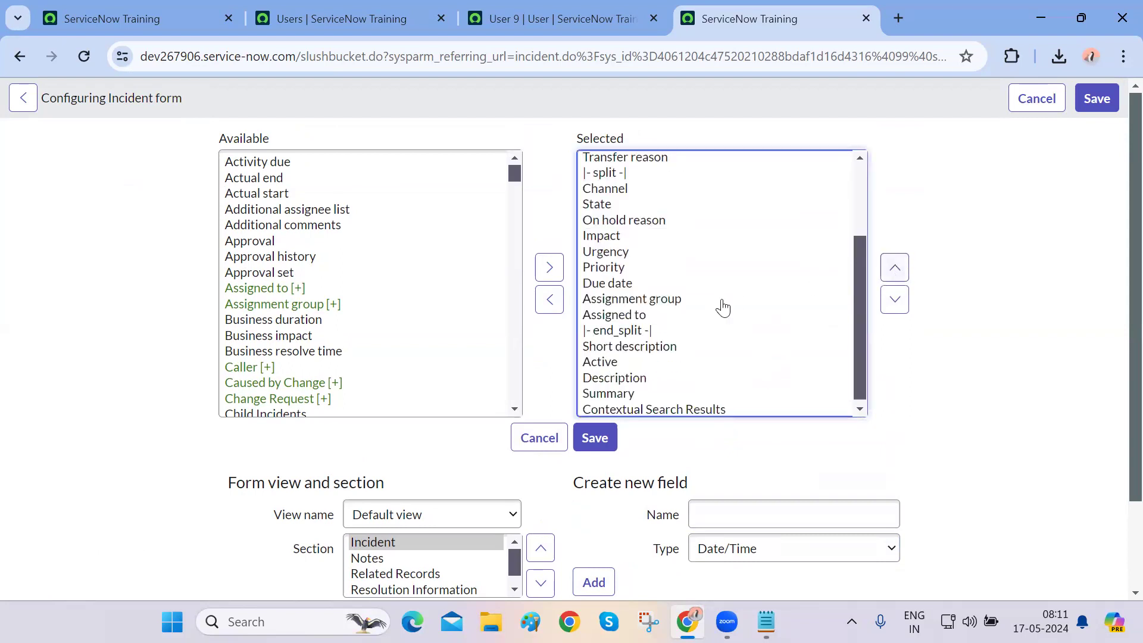
scroll(711, 312, up, 2)
- Try to save the form layout with the new Due Date field, and cancel the layout changes
scroll(711, 311, down, 2)
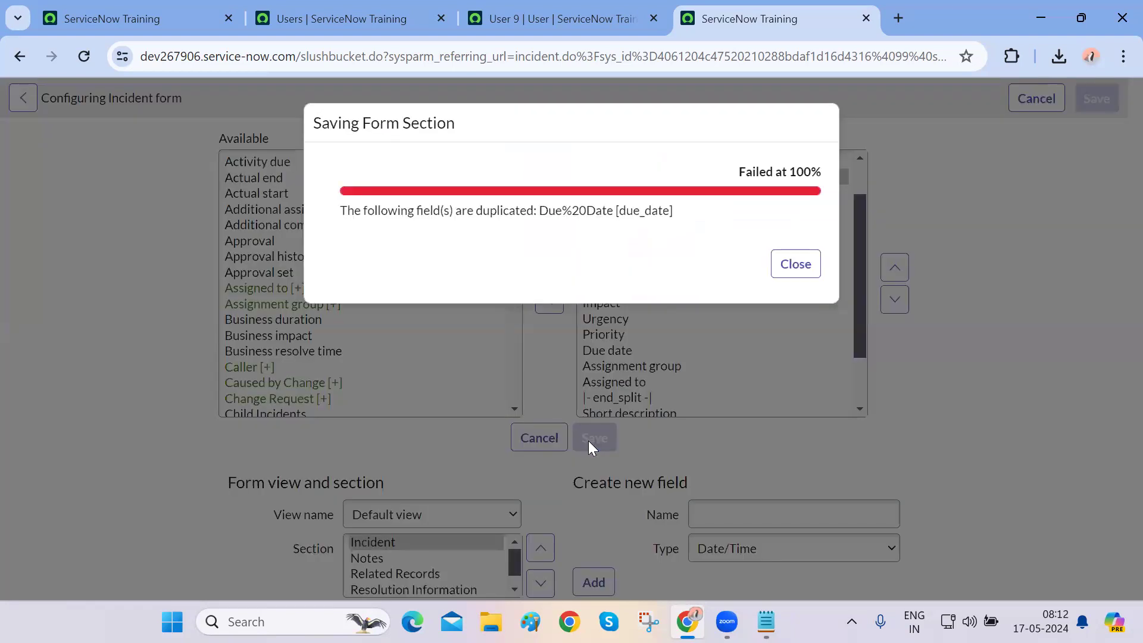
drag(455, 211, 669, 216)
click(797, 264)
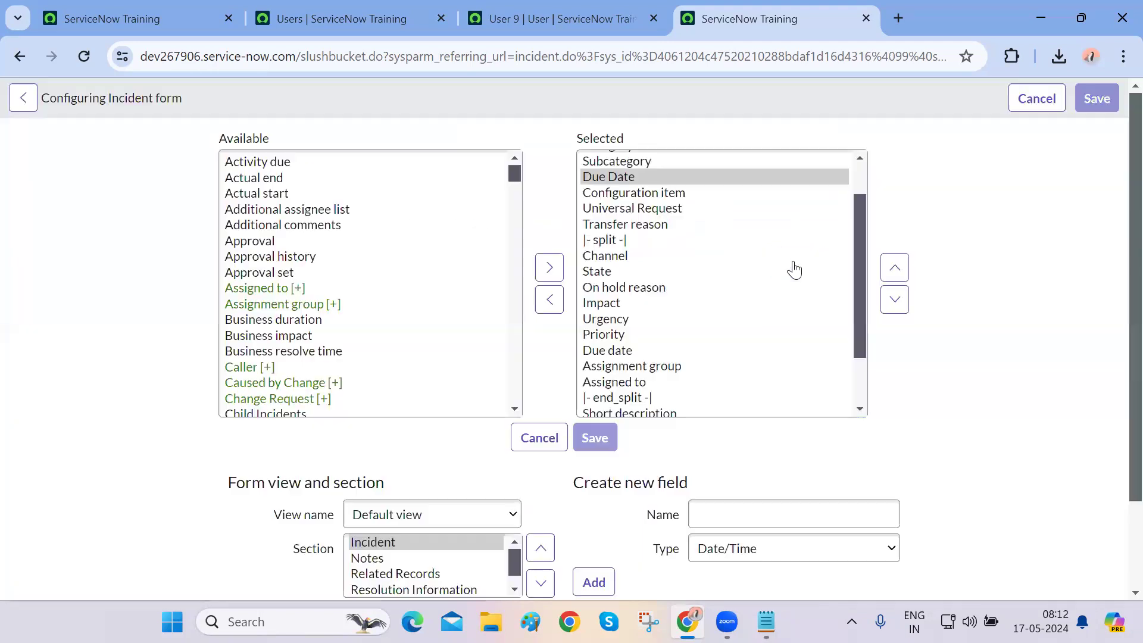
scroll(698, 463, down, 2)
scroll(572, 459, up, 2)
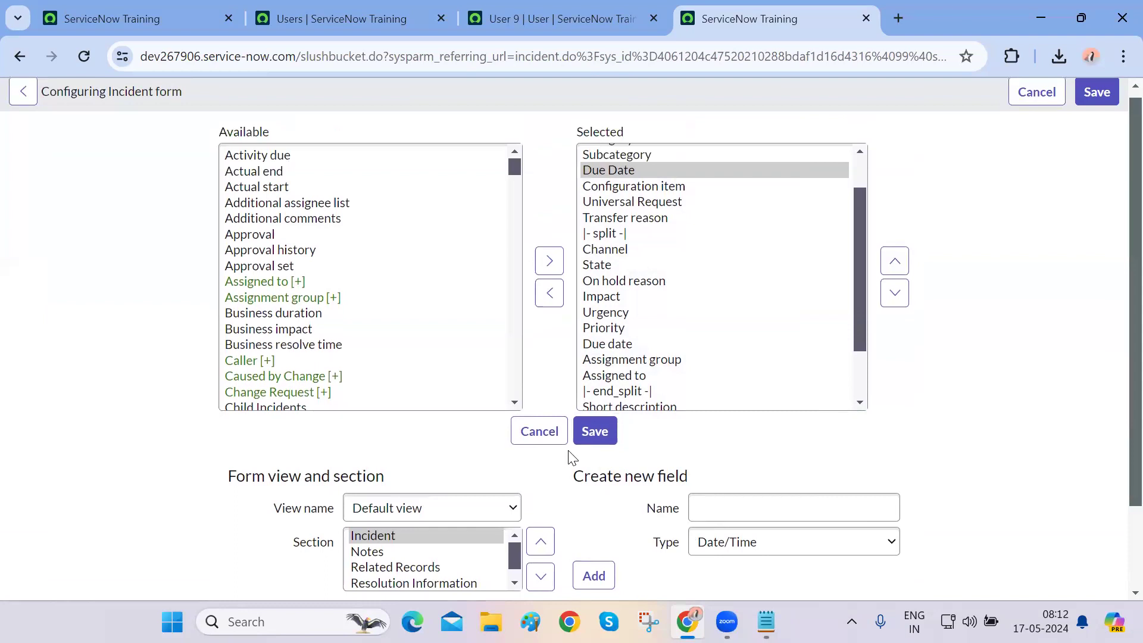
click(539, 432)
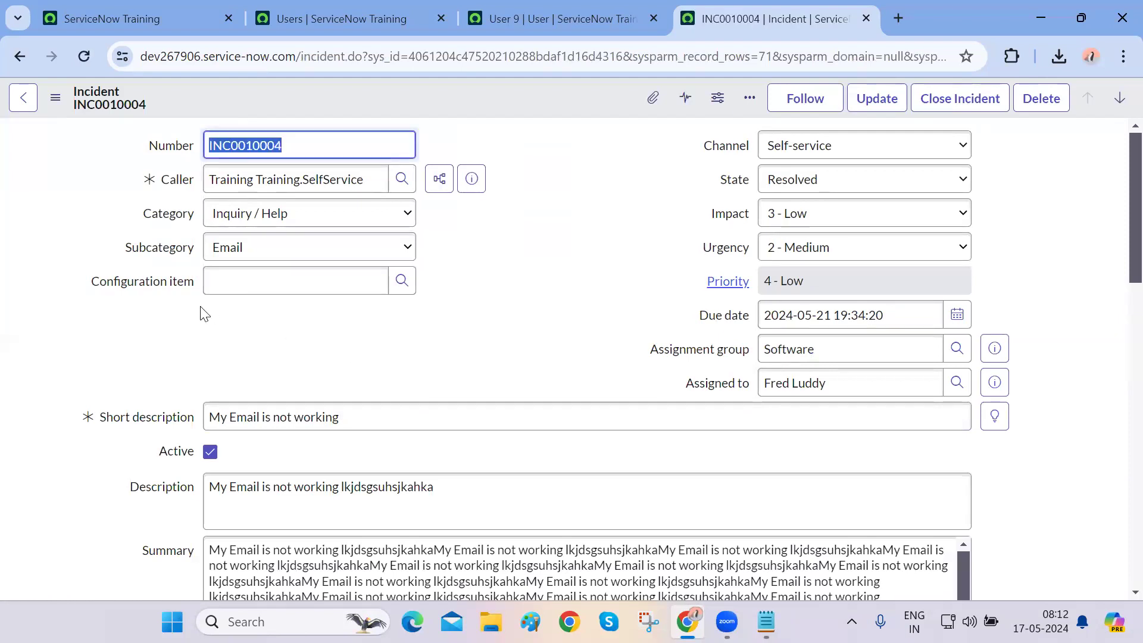
- Open the table definition behind the incident form and check the table's label and name
click(57, 106)
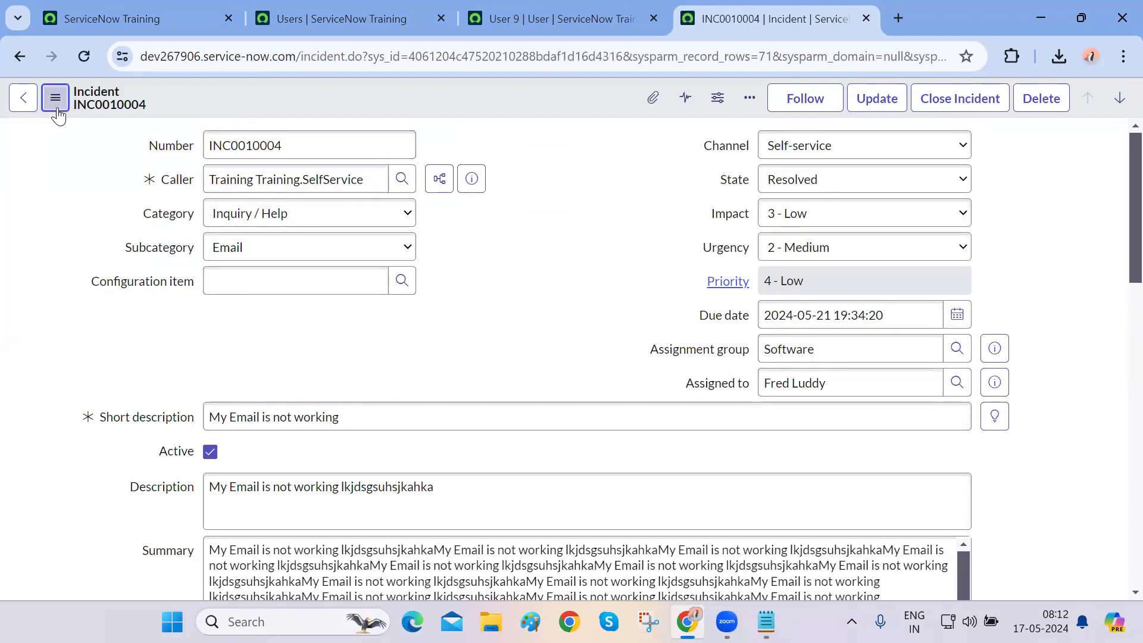
mouse_move(179, 424)
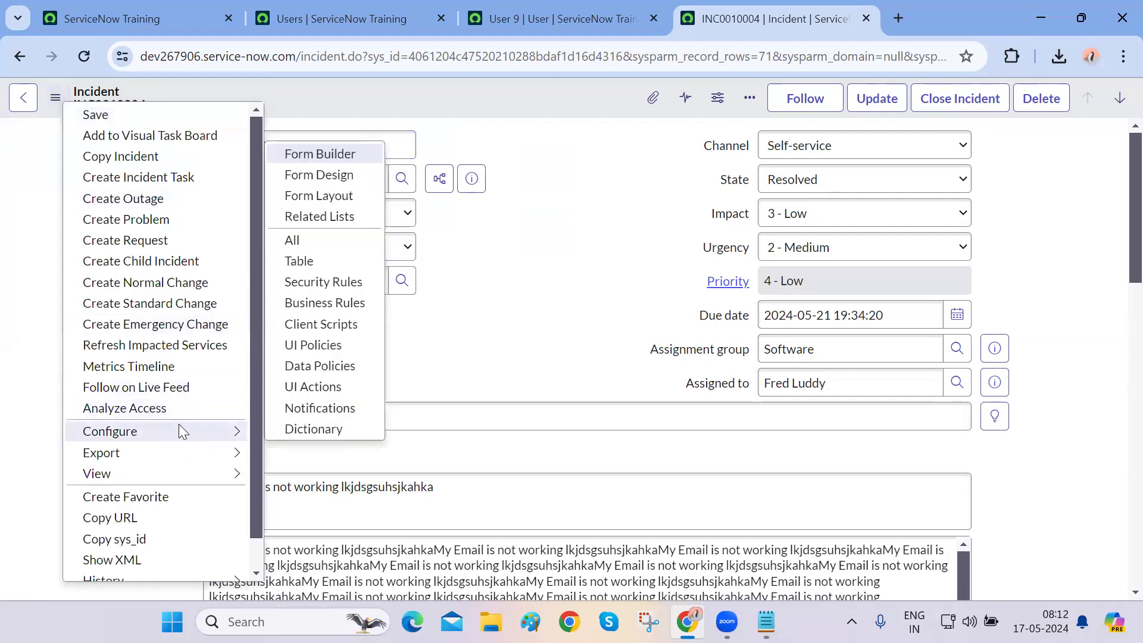
click(307, 258)
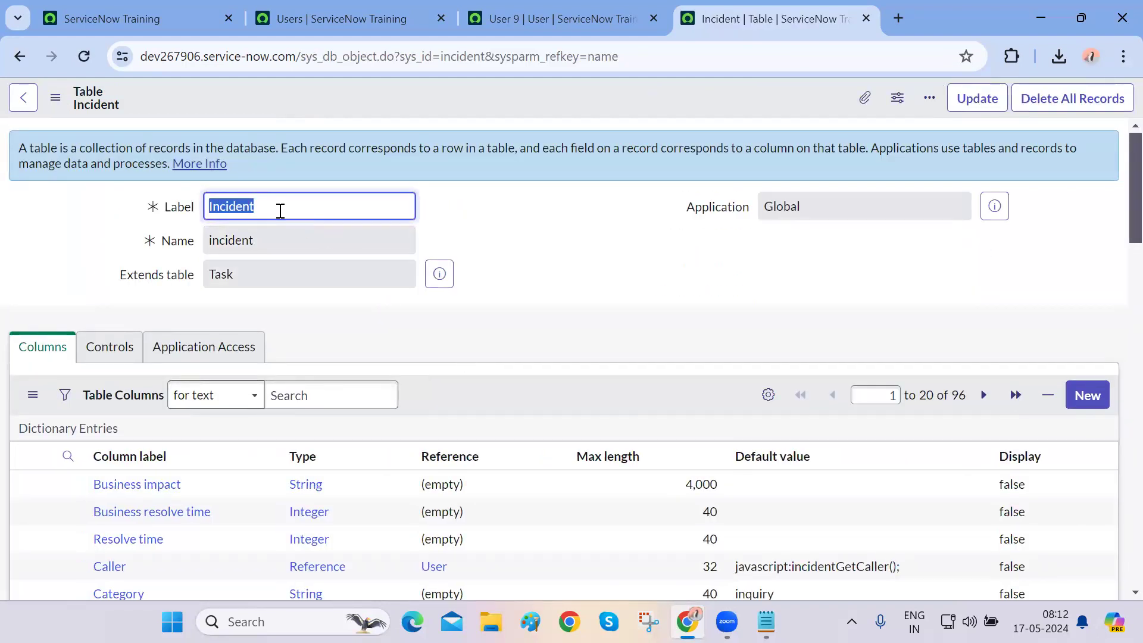
double_click(278, 241)
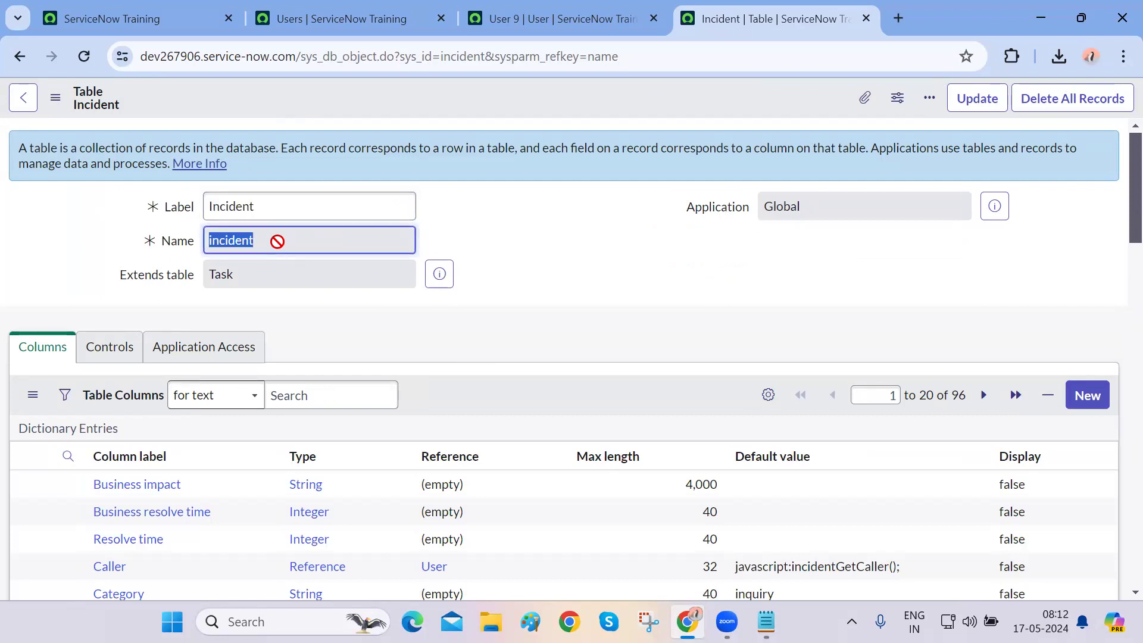
click(277, 241)
drag(273, 241, 194, 250)
double_click(274, 204)
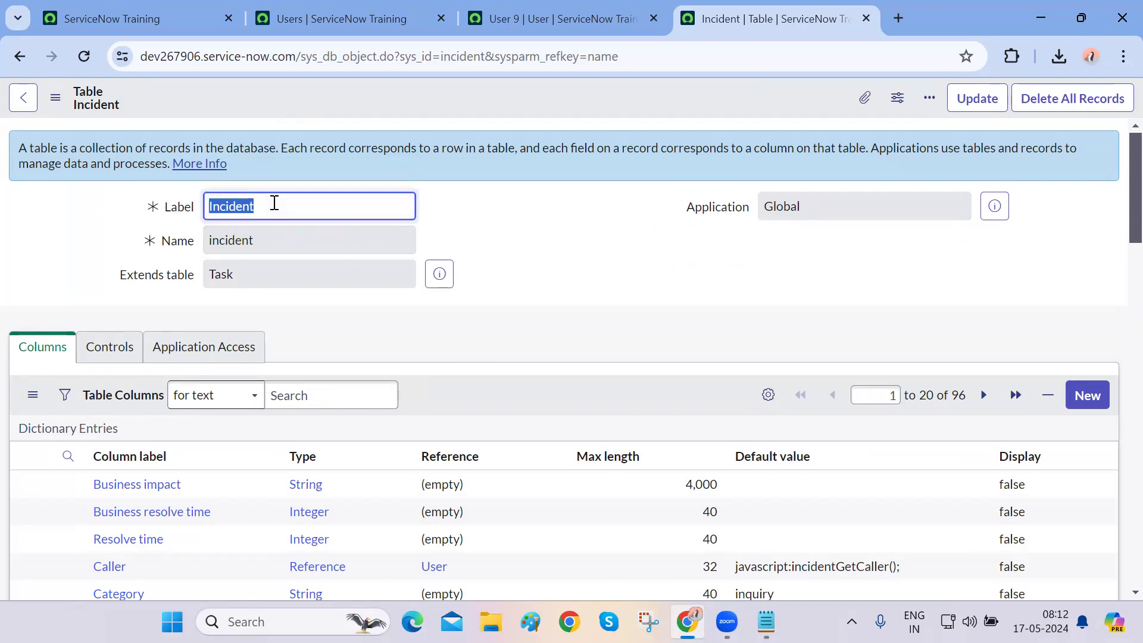
double_click(271, 244)
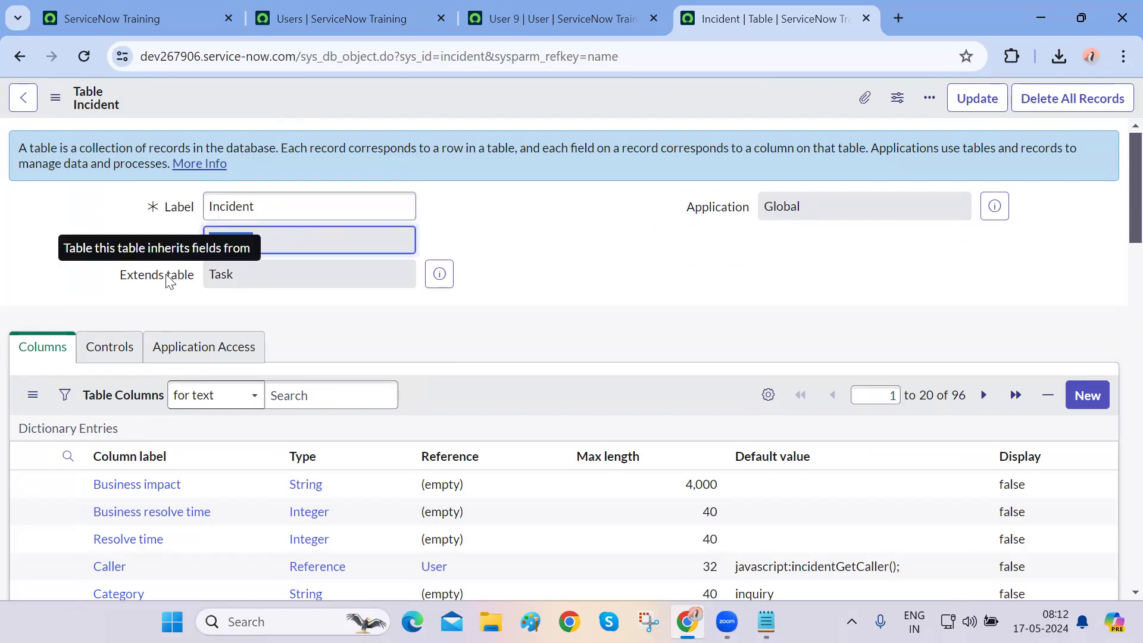
- Check which parent table the Incident table extends
click(266, 280)
click(352, 332)
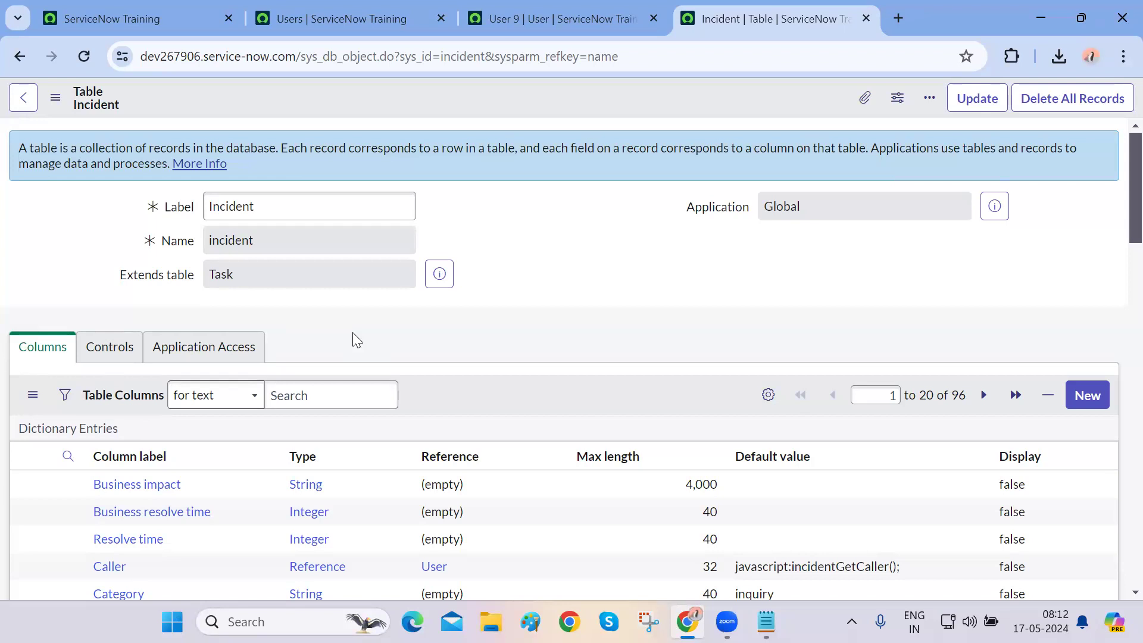
click(267, 278)
drag(268, 278, 203, 278)
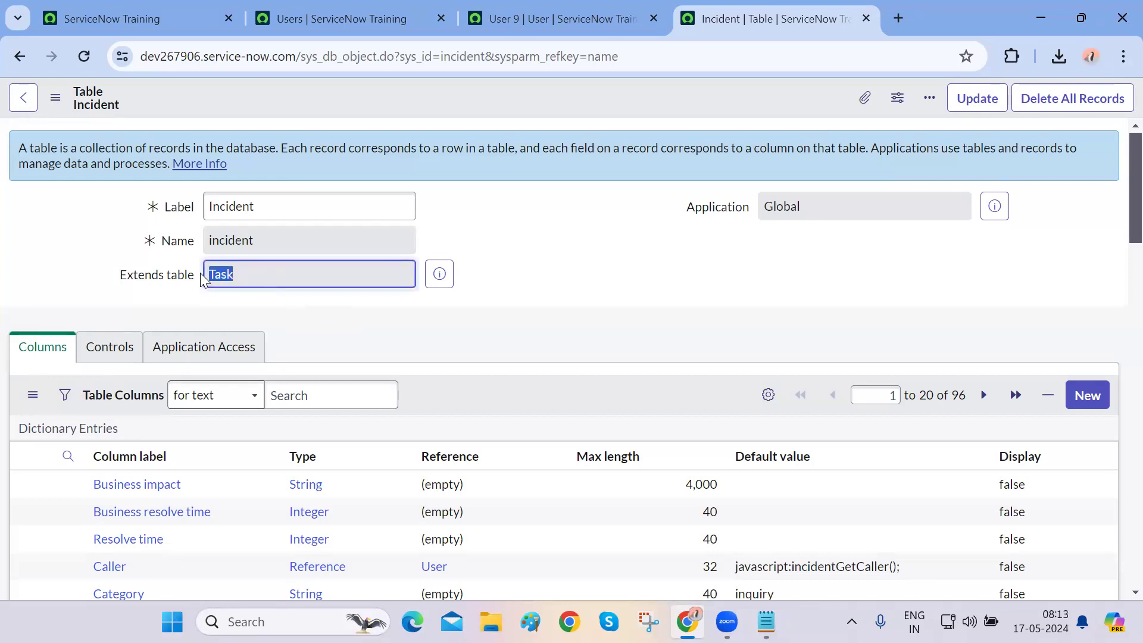
click(313, 308)
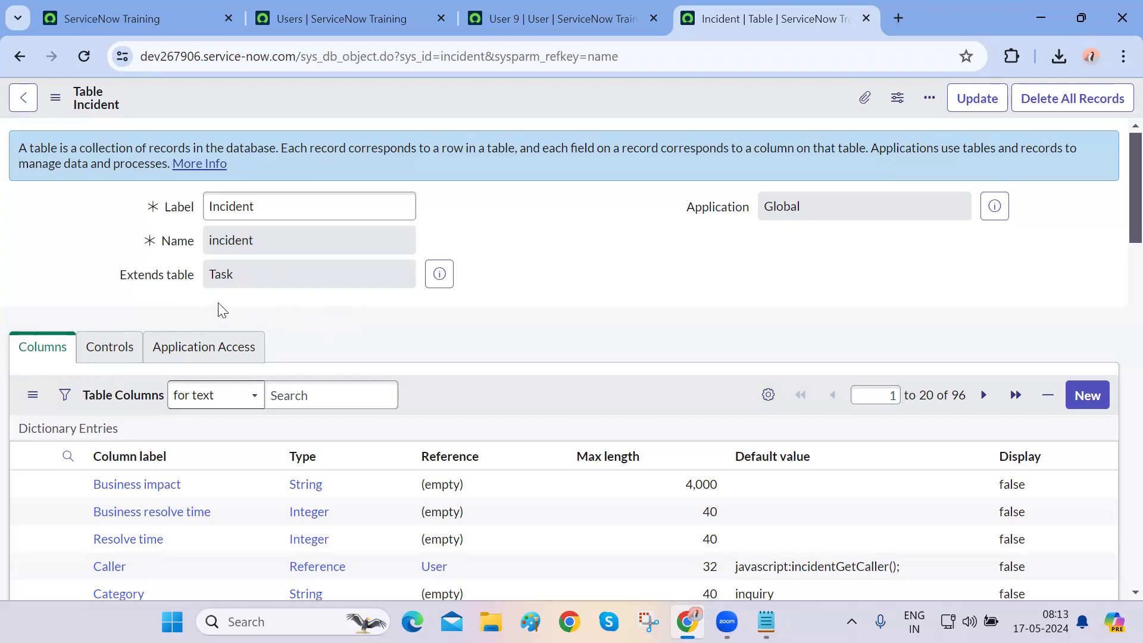
click(122, 280)
click(381, 330)
- Examine the Incident table's column list, including each column's label, type, reference, maximum length and default value
scroll(379, 330, down, 2)
scroll(268, 318, up, 1)
scroll(345, 429, down, 1)
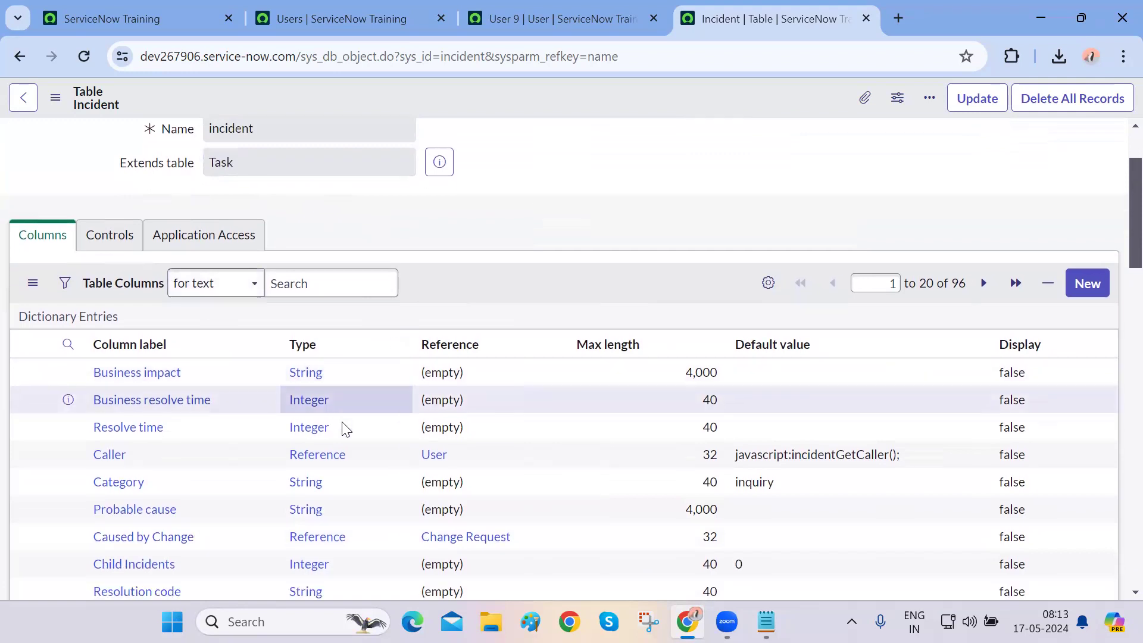
scroll(345, 429, up, 2)
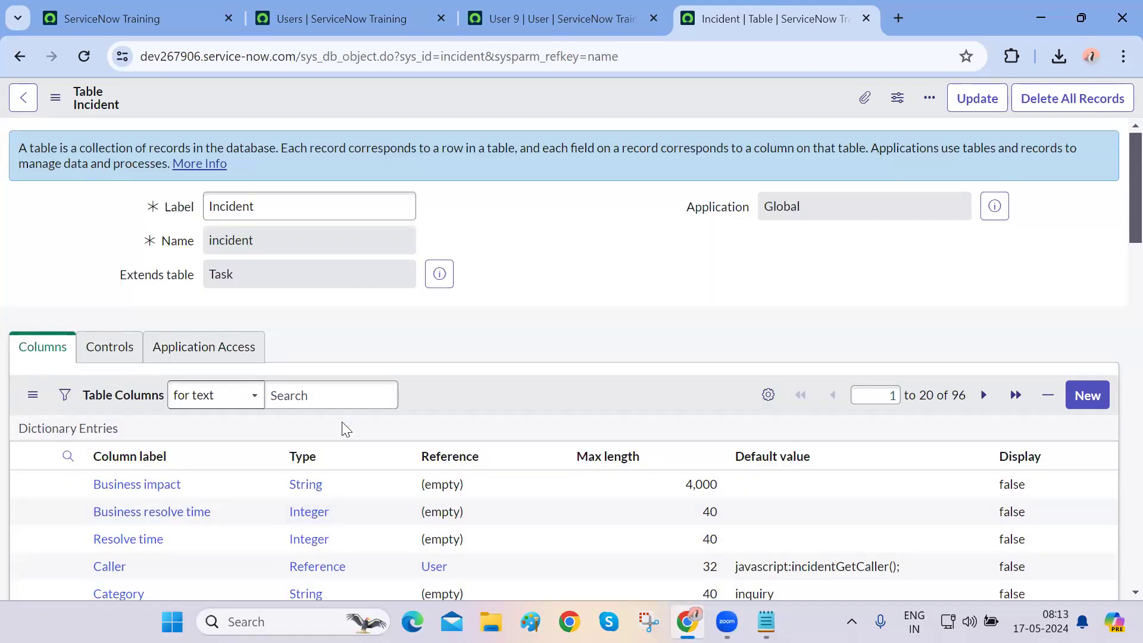
scroll(308, 318, down, 4)
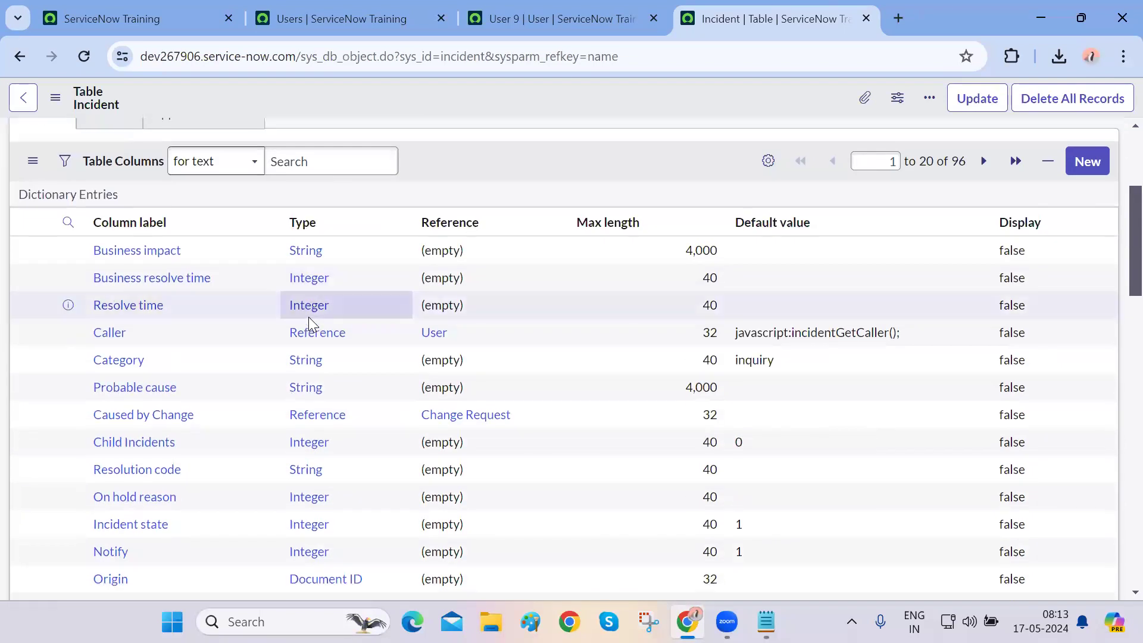
scroll(308, 317, down, 2)
scroll(242, 499, down, 2)
scroll(240, 491, up, 4)
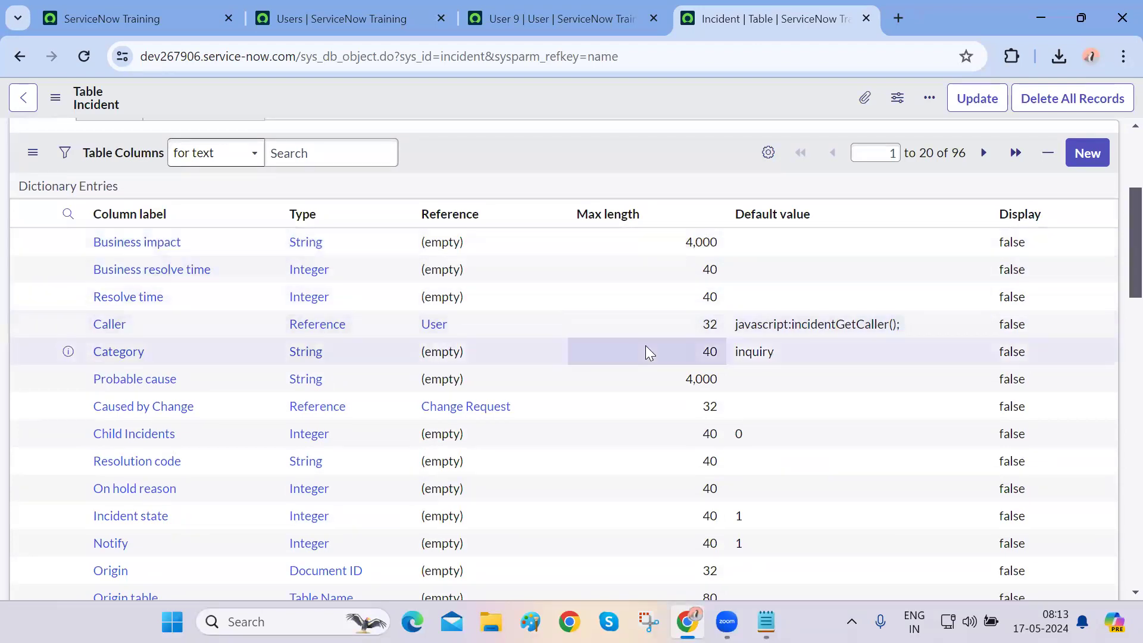
- Start a new dictionary entry for the Incident table from its column list
scroll(645, 345, up, 1)
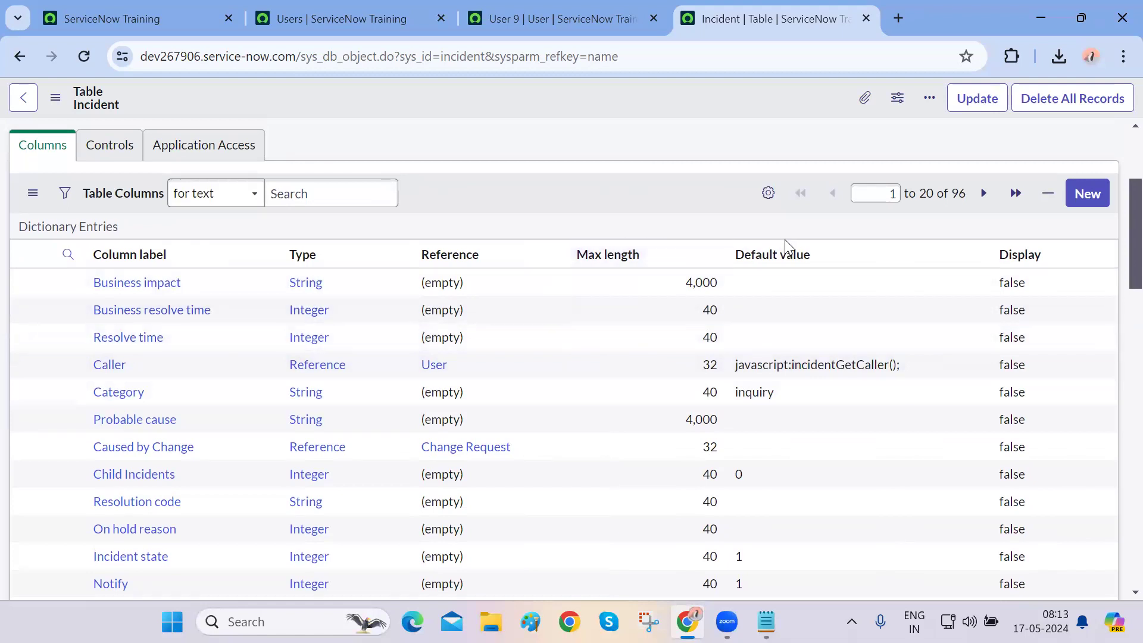
click(1089, 197)
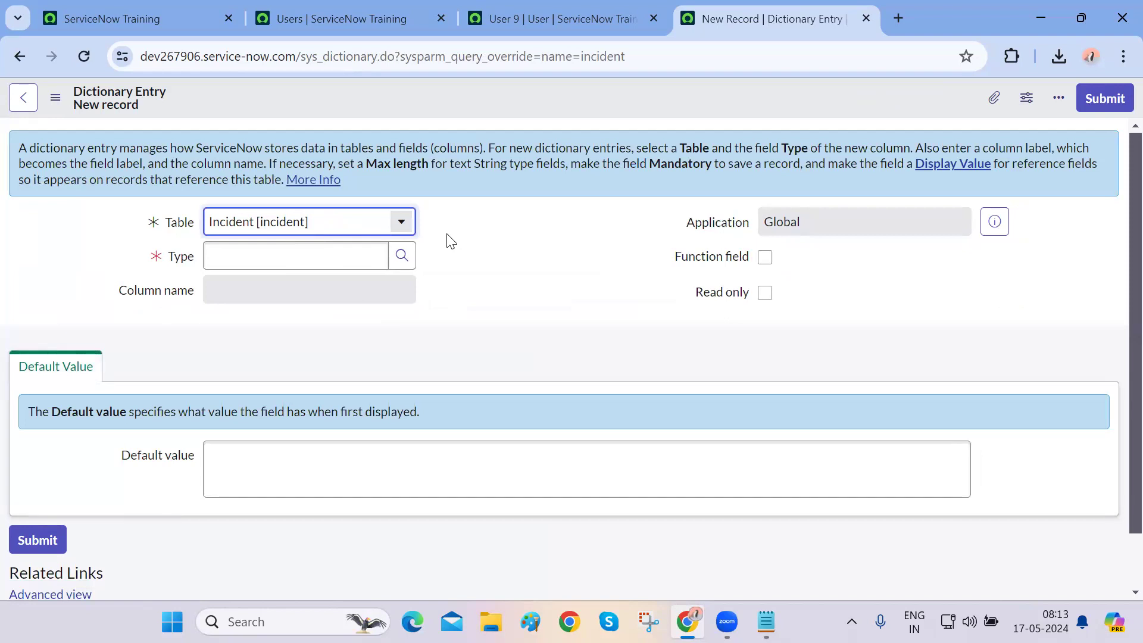
click(337, 255)
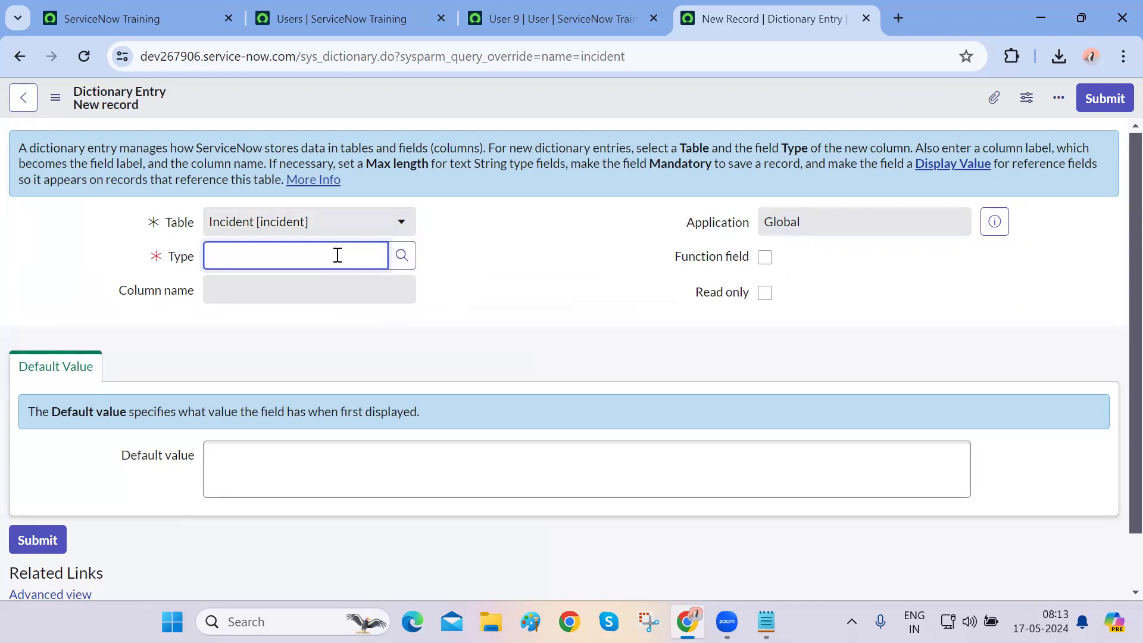
text(date)
key(BackSpace)
key(BackSpace)
key(BackSpace)
key(BackSpace)
text(date)
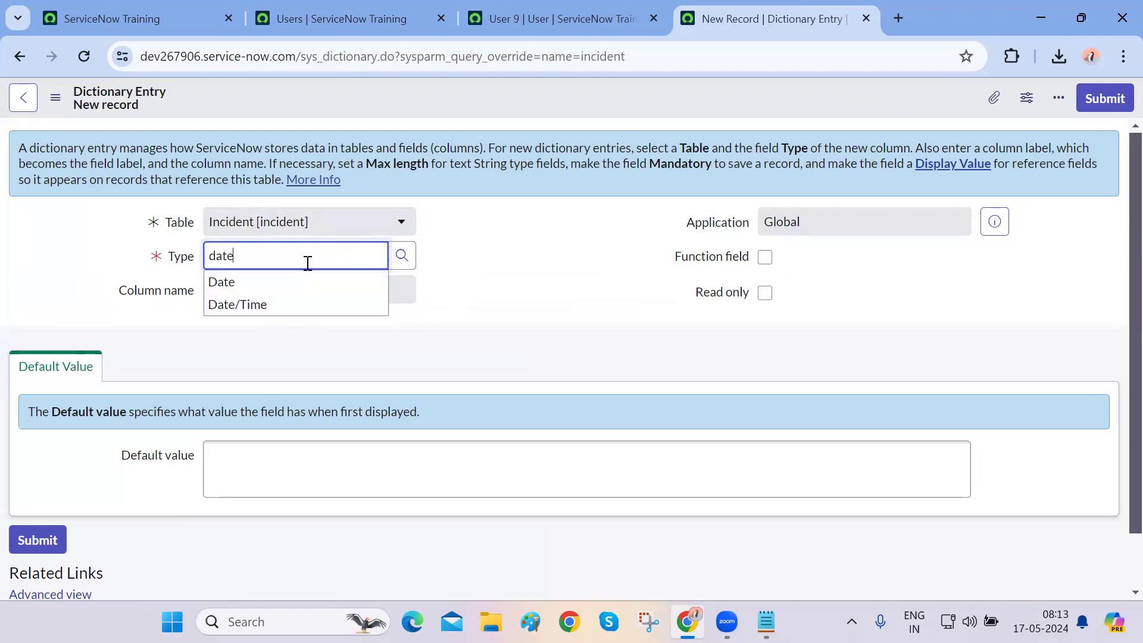
double_click(312, 249)
key(BackSpace)
click(443, 286)
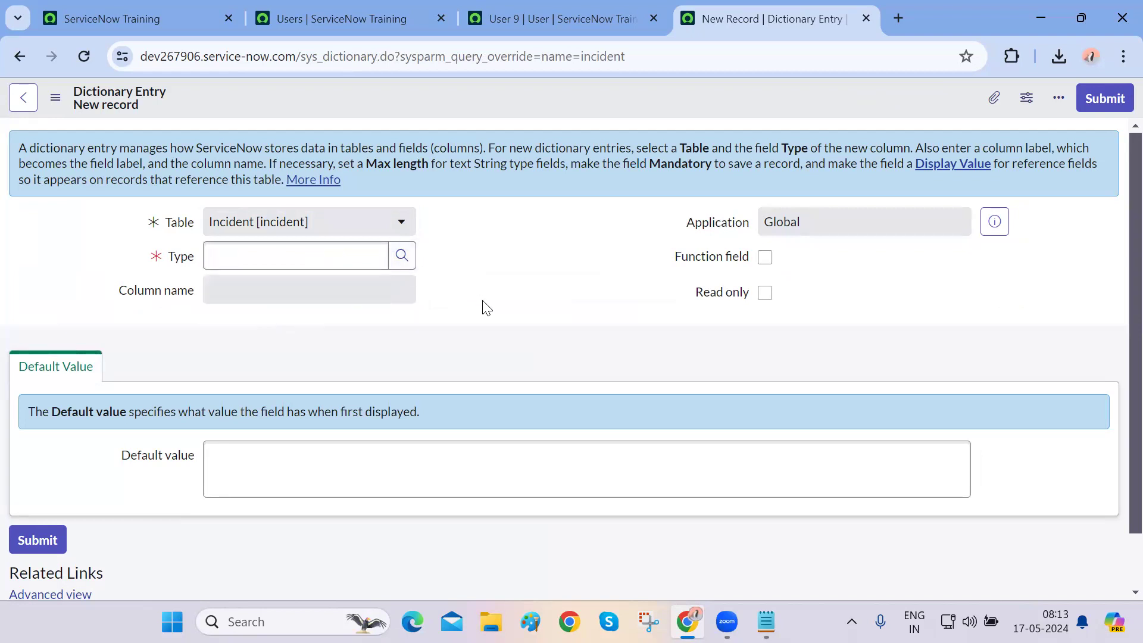
- Look up the available field types and set the new column's type to Date/Time
click(405, 262)
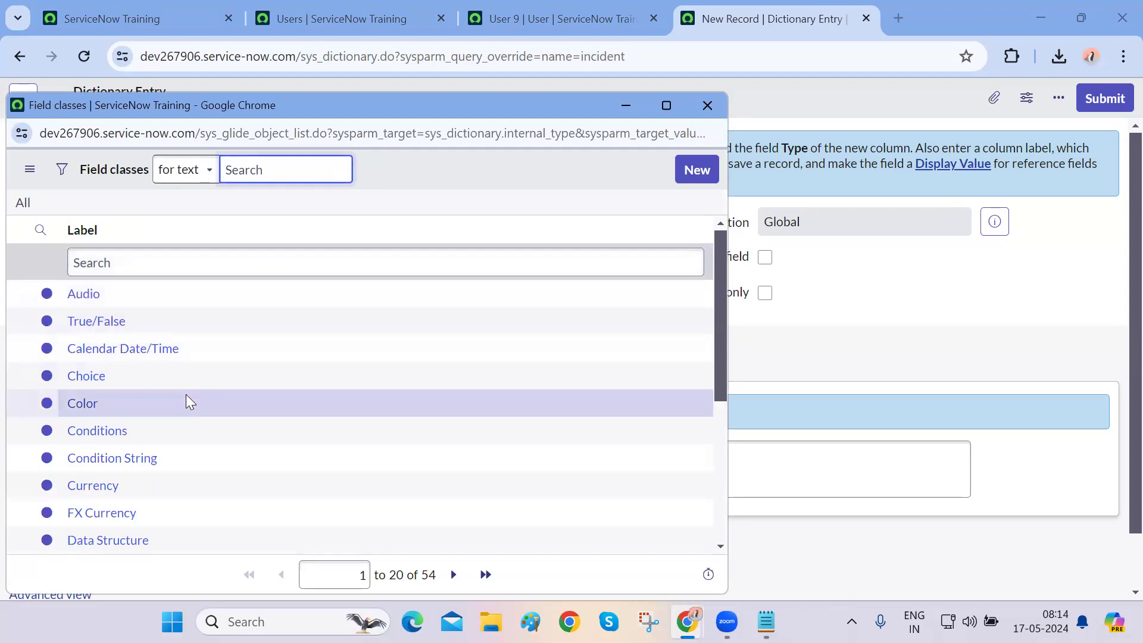
scroll(186, 395, down, 2)
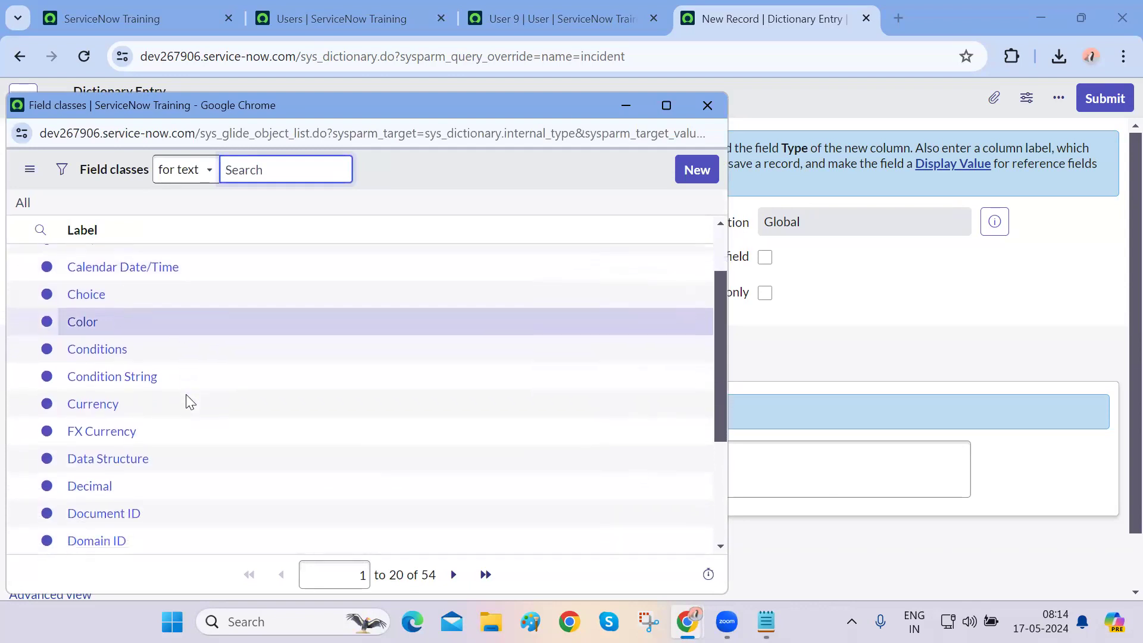
scroll(189, 401, down, 3)
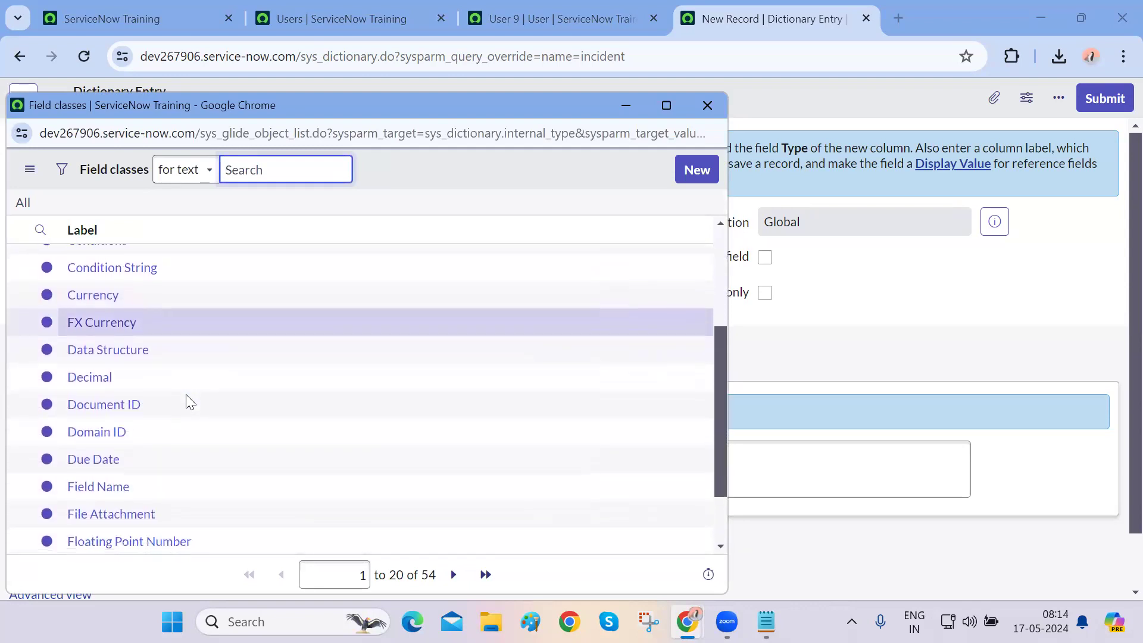
scroll(189, 401, down, 1)
scroll(187, 398, down, 2)
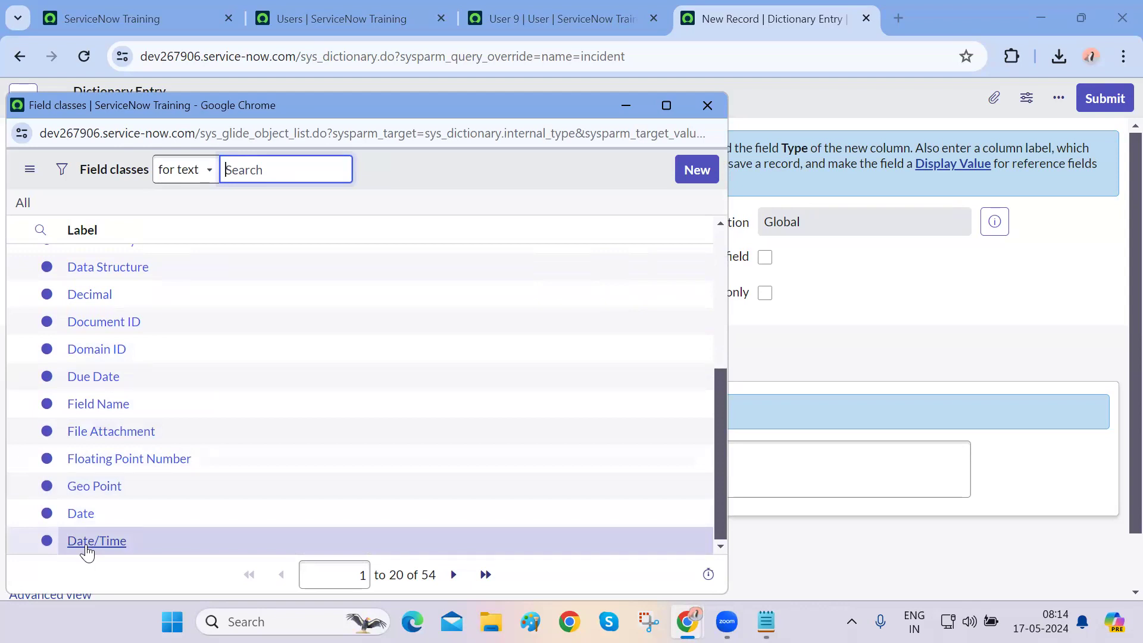
click(86, 544)
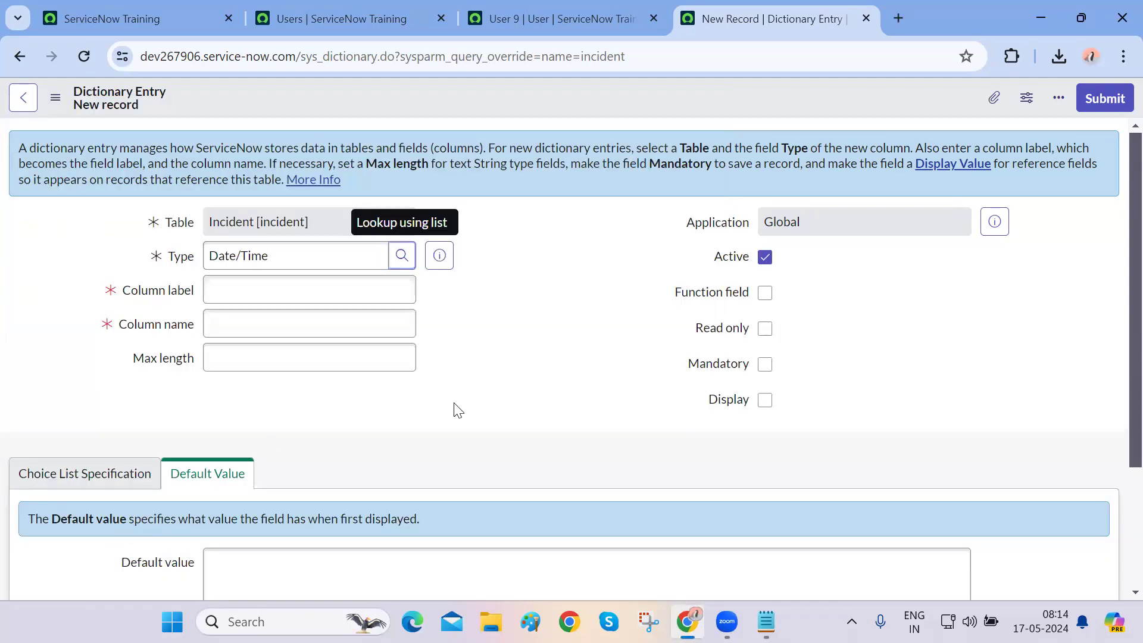
- Label the new column Due Date and check the label against the automatically filled column name
click(320, 297)
text(D)
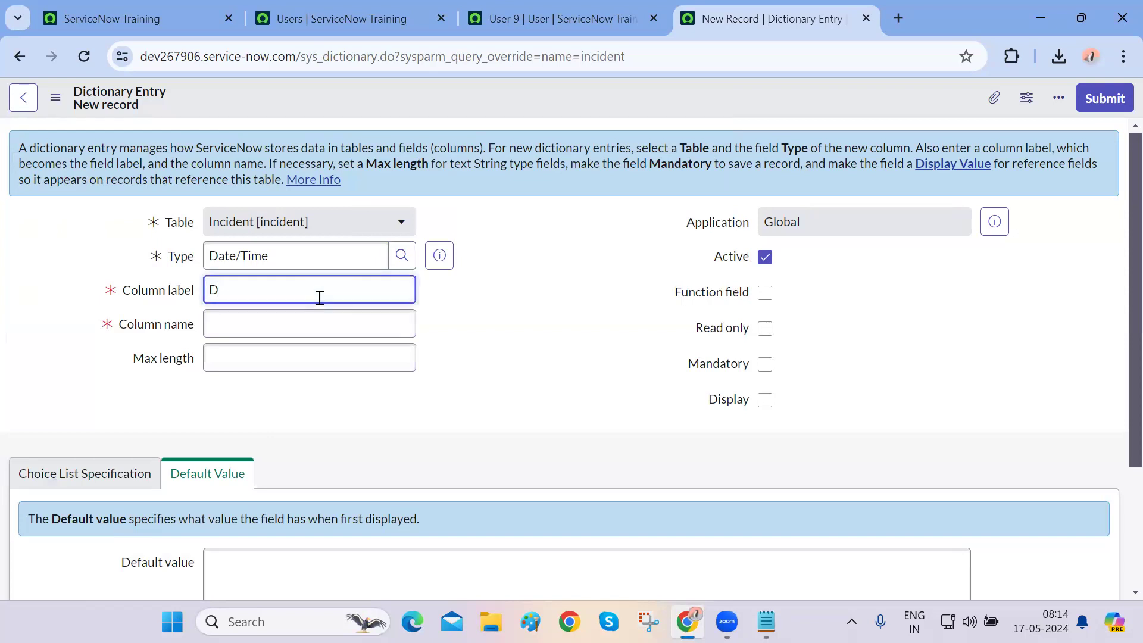
text(ue Date)
click(509, 383)
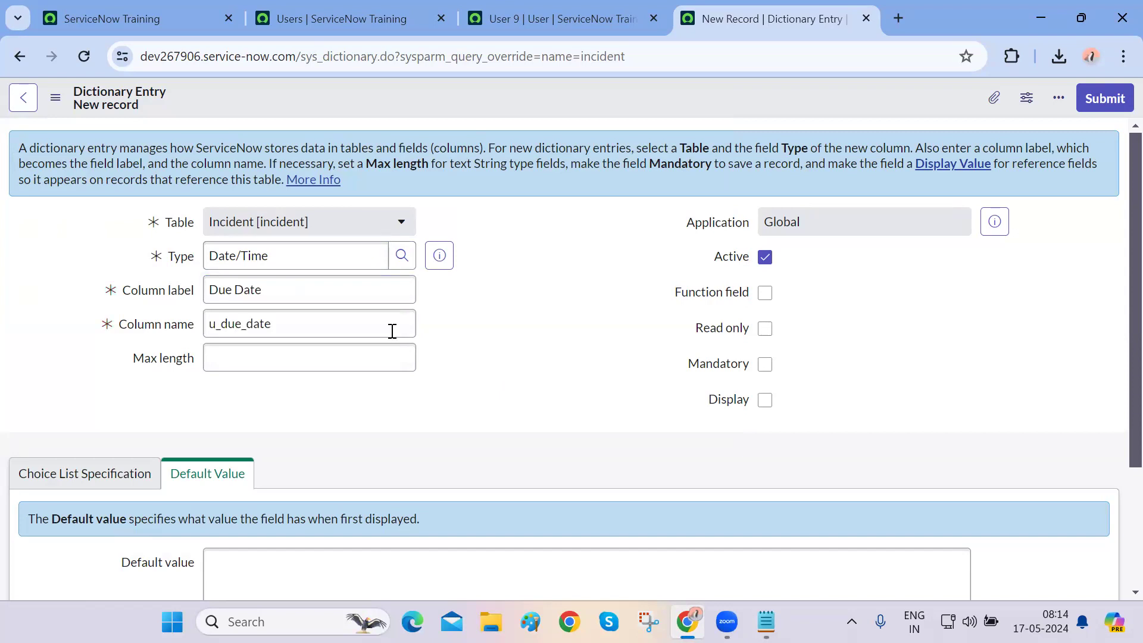
triple_click(280, 295)
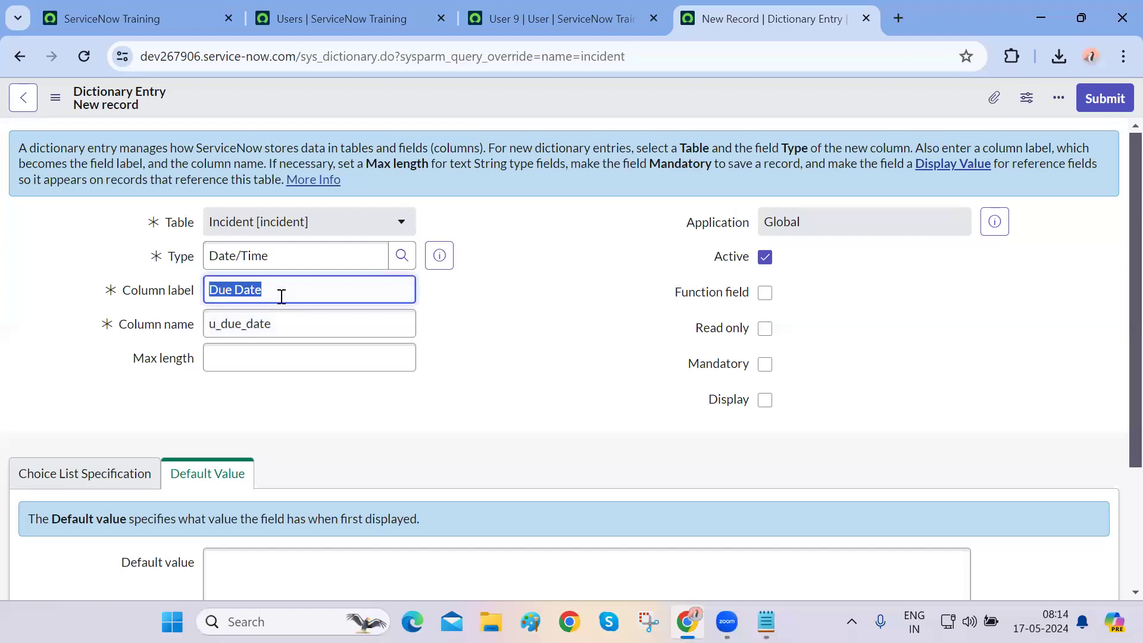
click(264, 401)
double_click(242, 326)
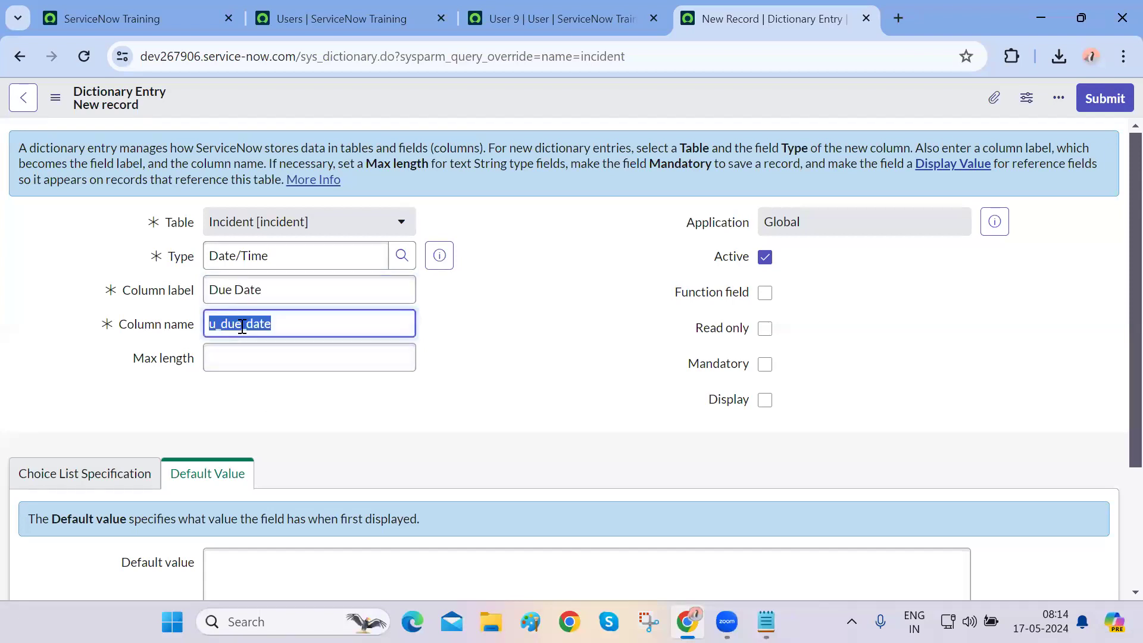
click(324, 390)
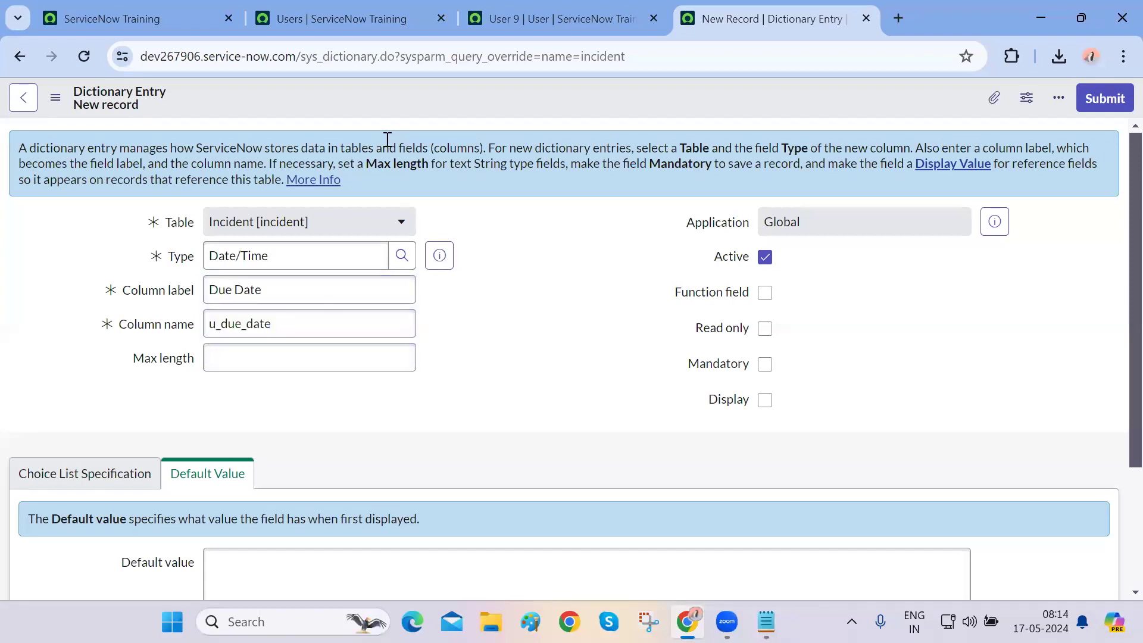
- Close the user record and Users list browser tabs, and return to the ServiceNow home page
click(355, 28)
key(ctrl+Tab)
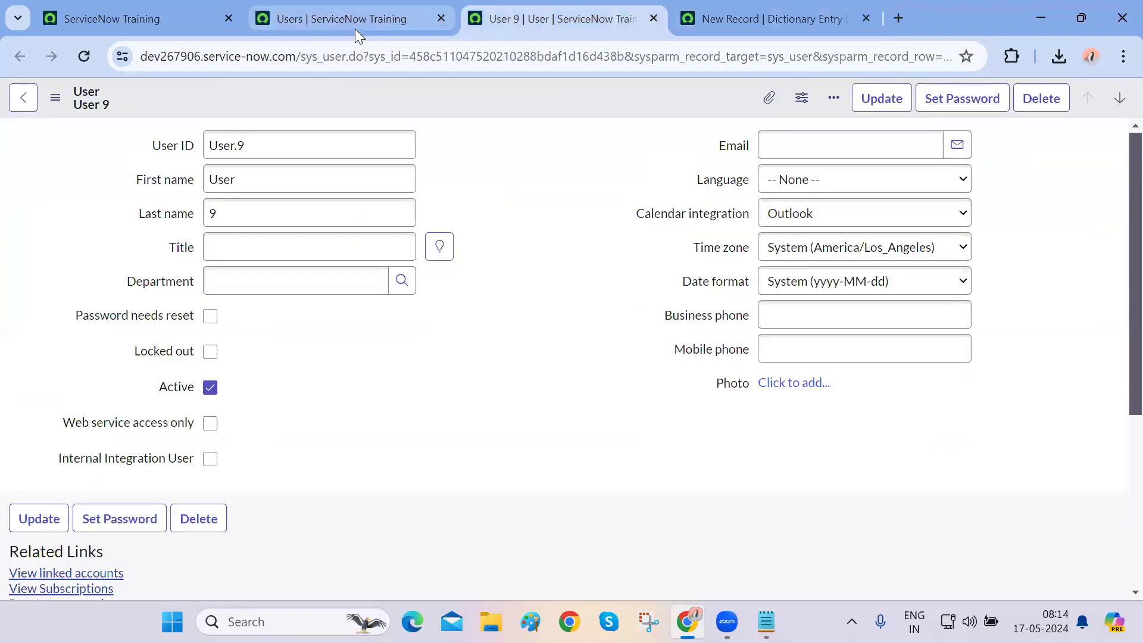
key(ctrl+w)
click(355, 28)
key(ctrl+w)
click(160, 19)
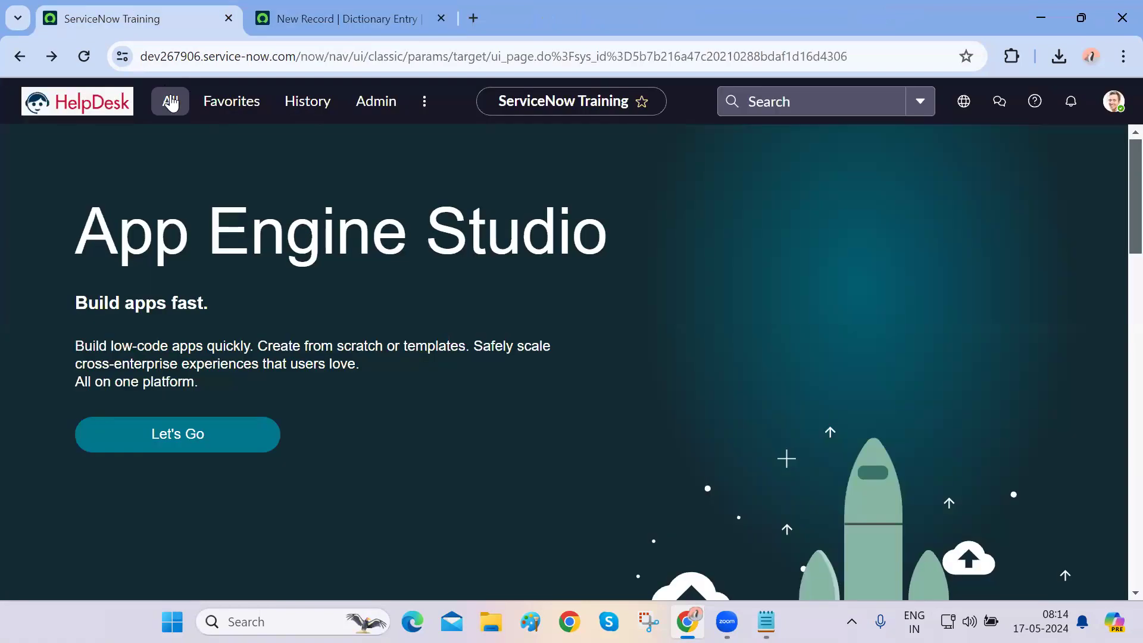
- Find the open incidents list in a separate browser tab and open the "My Email is not working" incident
click(171, 102)
text(incident)
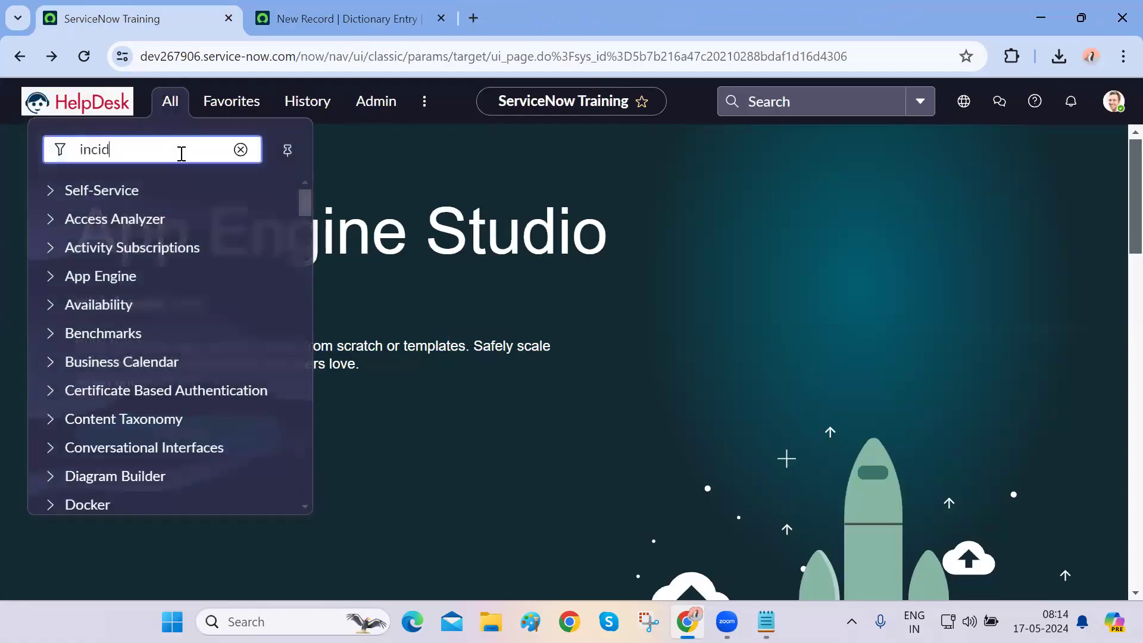
scroll(140, 344, down, 2)
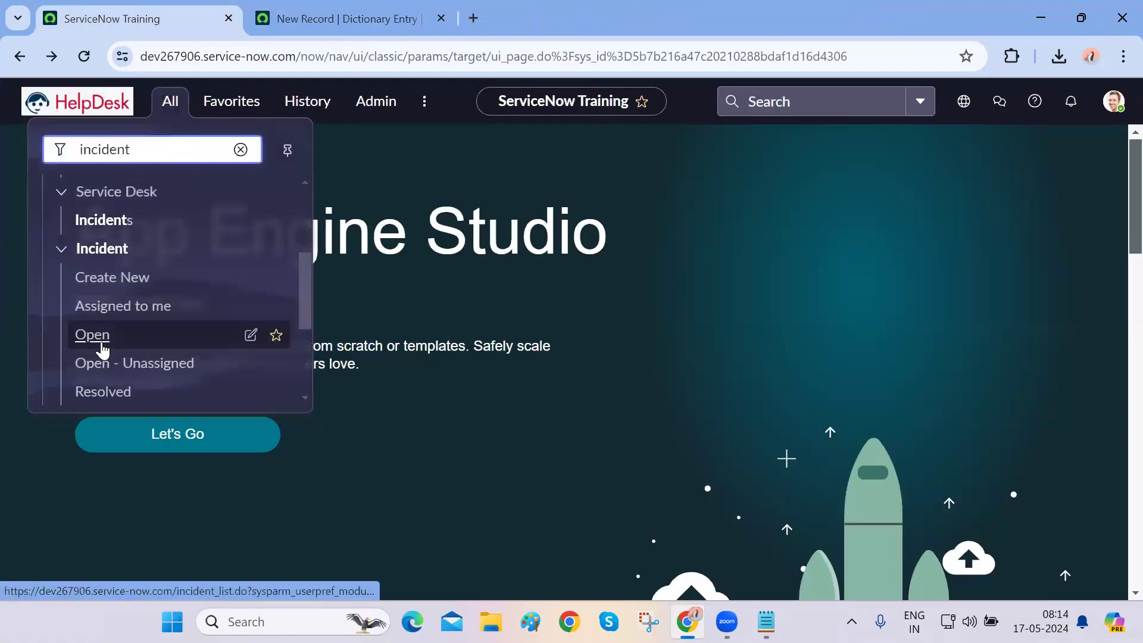
click(100, 342)
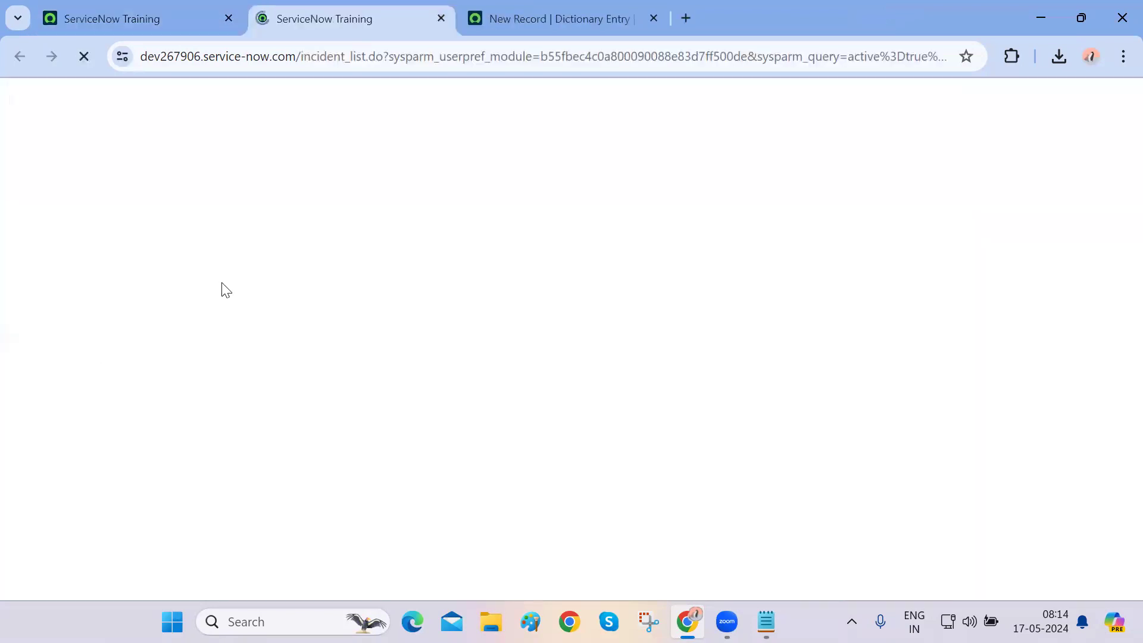
click(100, 223)
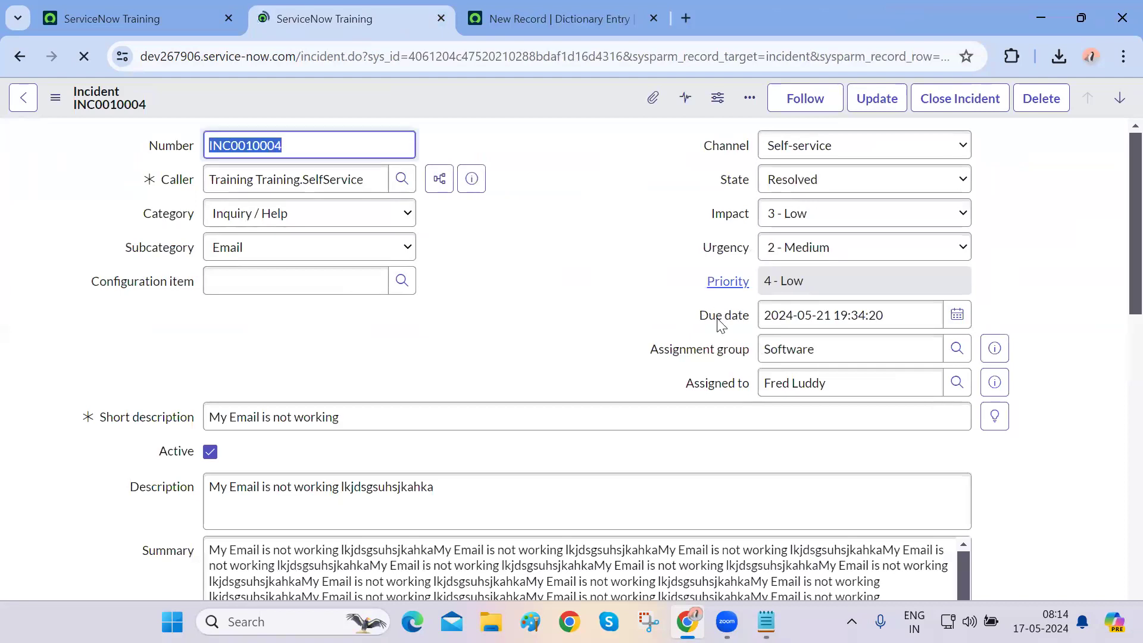
- Check the dictionary information of the incident's existing Due date field, especially its field name, and close the information
right_click(718, 320)
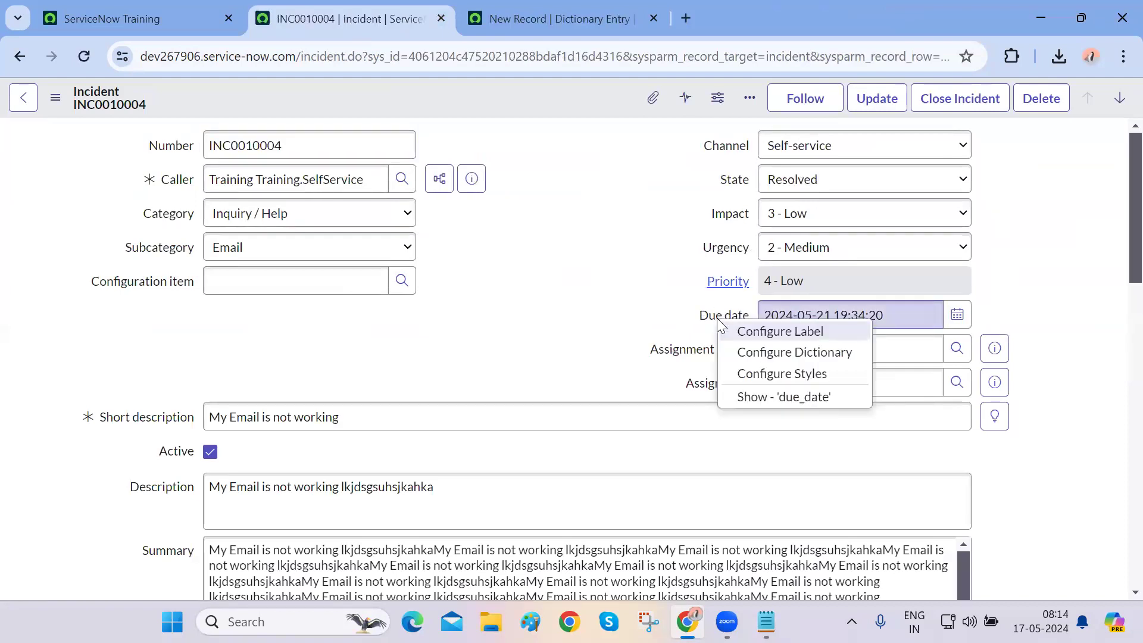
click(773, 396)
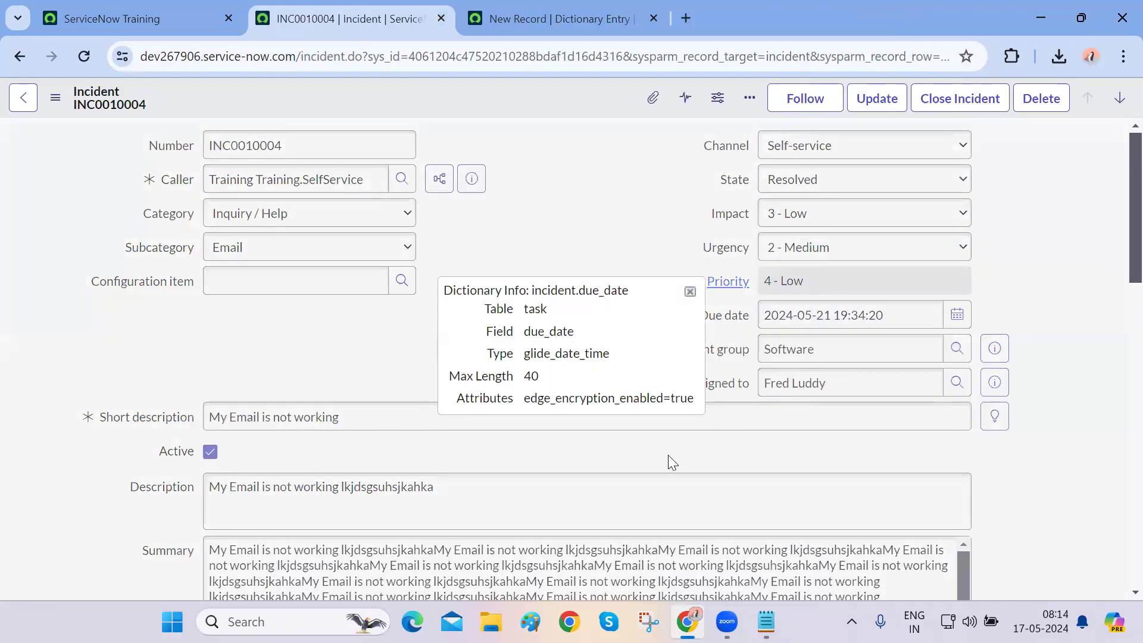
double_click(550, 334)
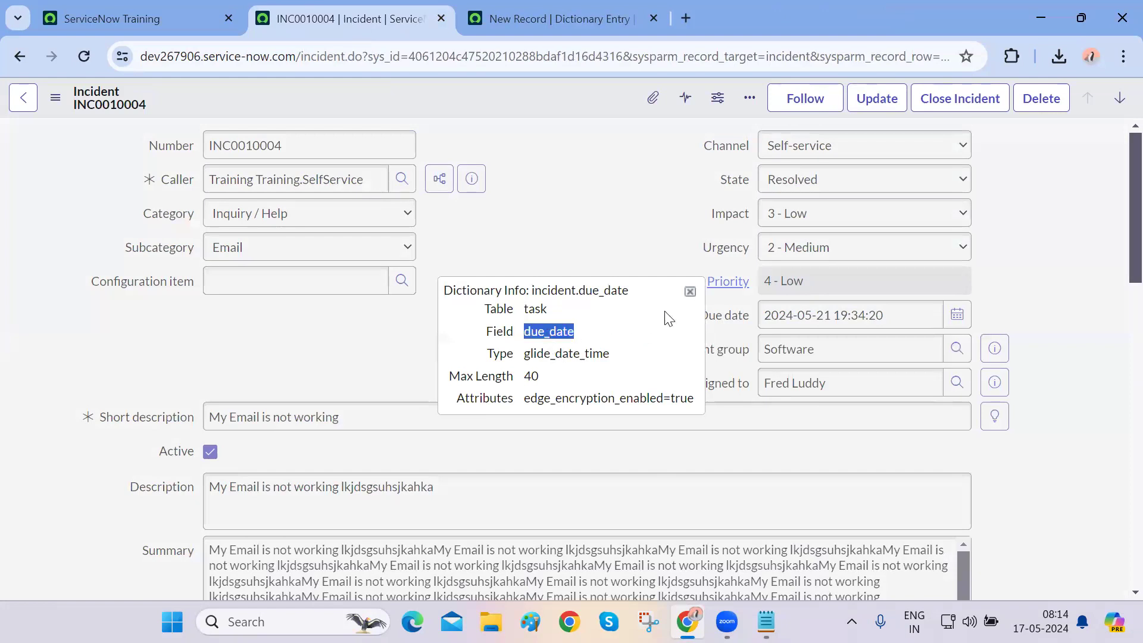
click(690, 291)
- Return to the new dictionary entry and examine the u_ prefix in its column name u_due_date
key(ctrl+Tab)
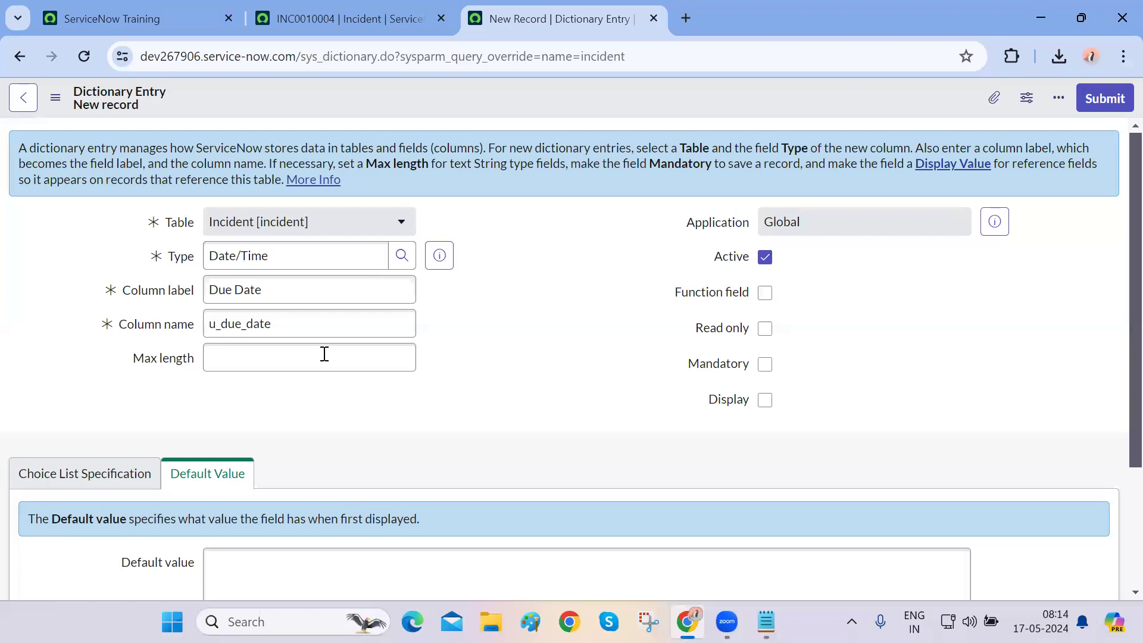
click(213, 323)
double_click(213, 323)
click(237, 331)
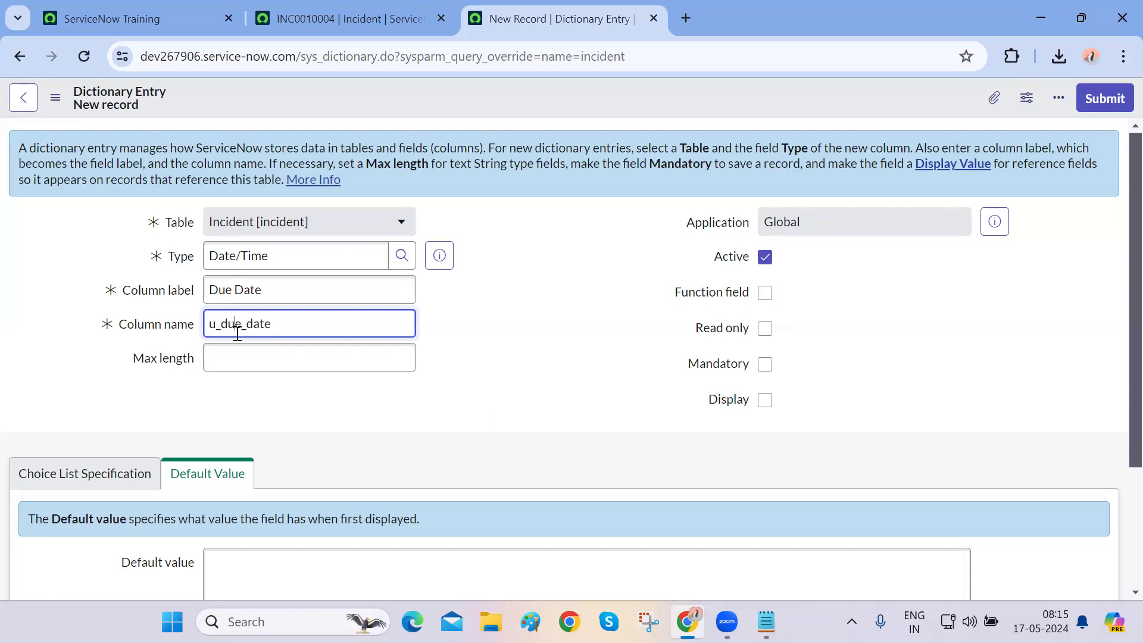
click(262, 417)
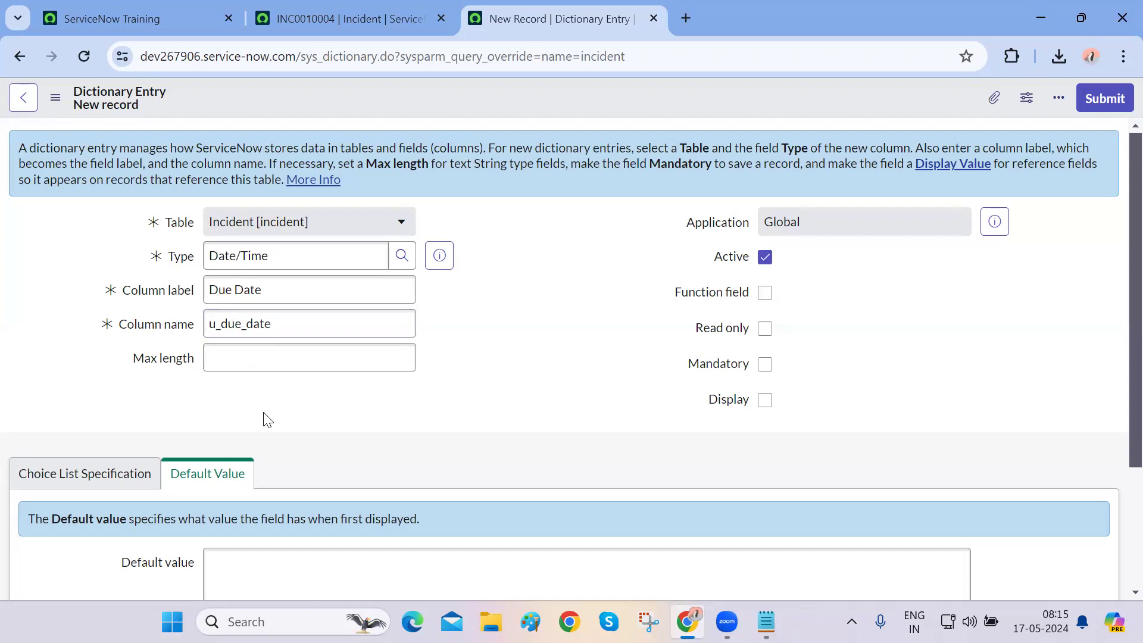
double_click(212, 326)
click(269, 415)
click(219, 323)
drag(219, 323, 287, 324)
click(447, 396)
click(283, 324)
double_click(285, 323)
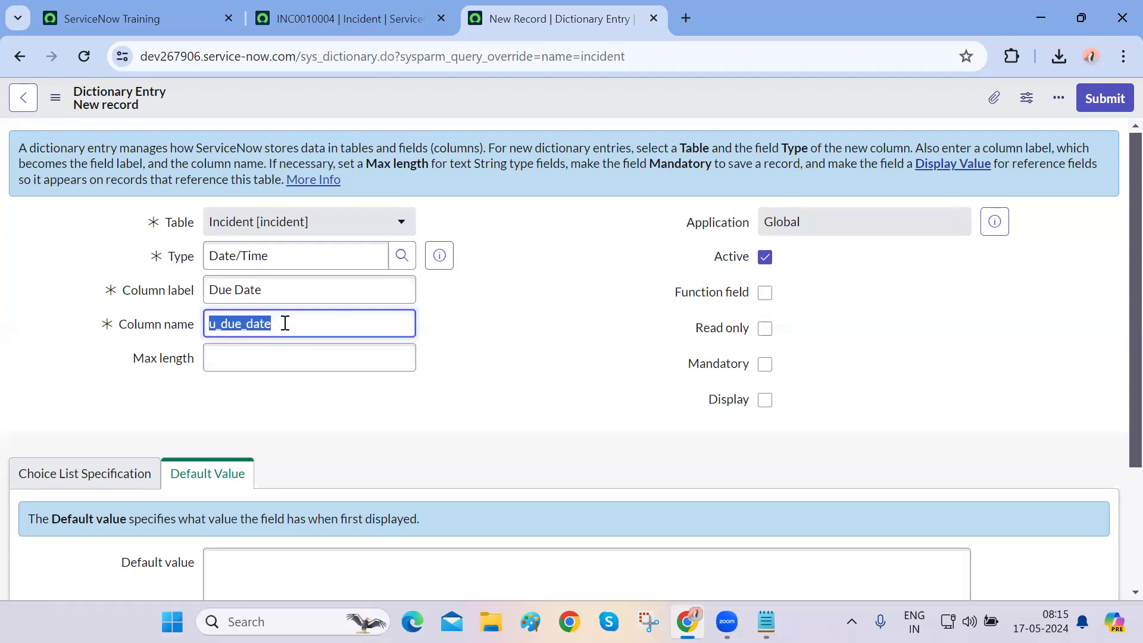
click(356, 435)
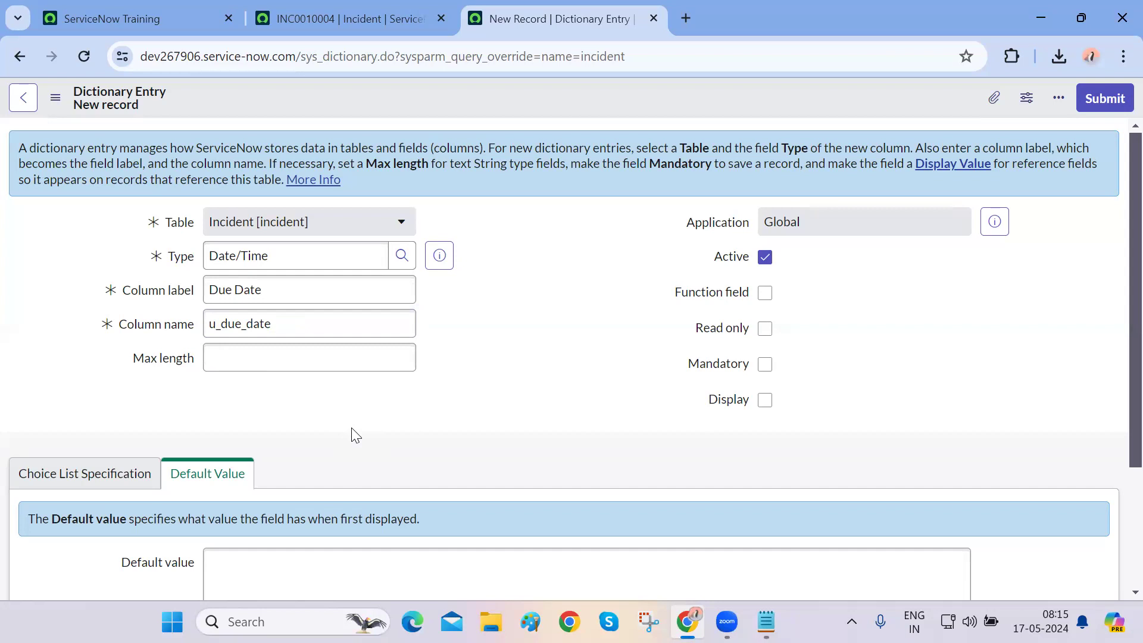
click(215, 323)
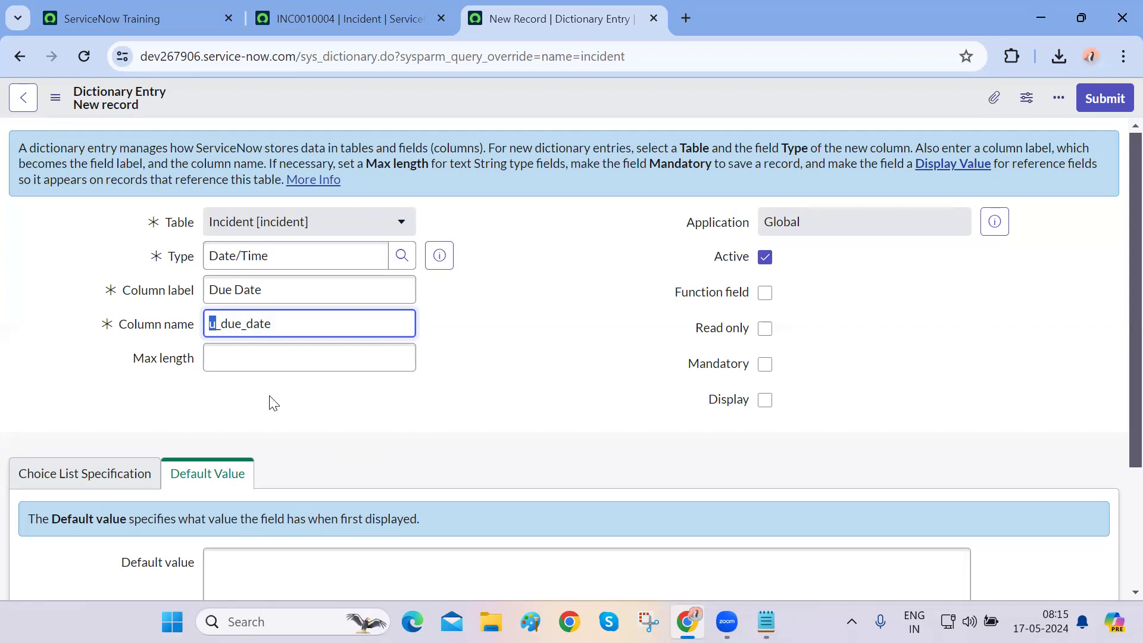
click(339, 403)
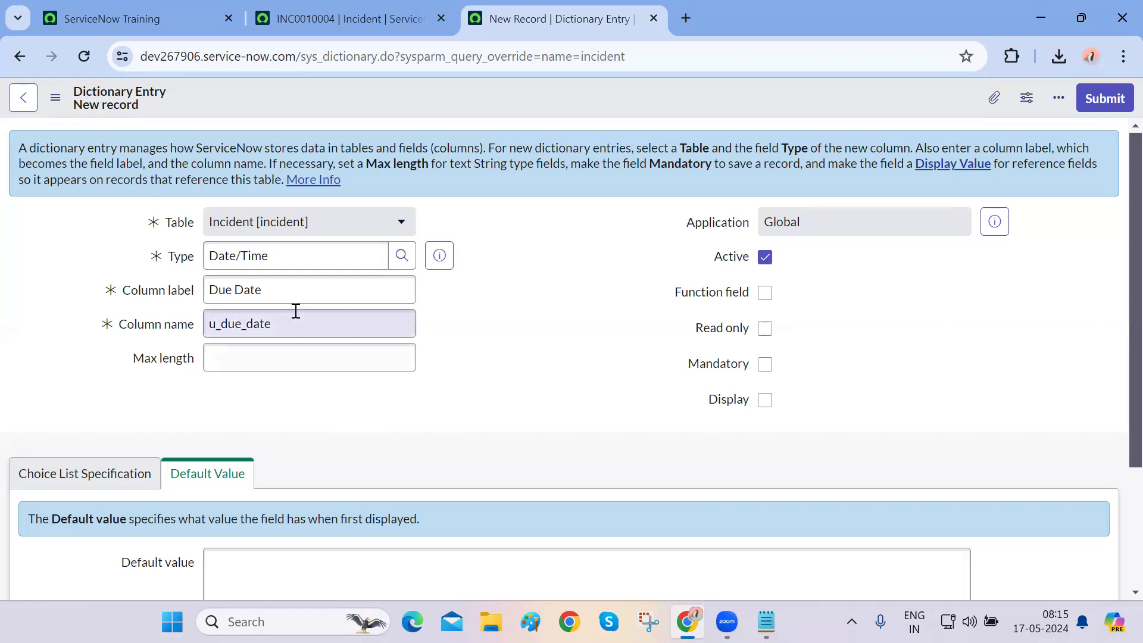
- Review the new column's label and name, and save the Due Date dictionary entry
triple_click(273, 279)
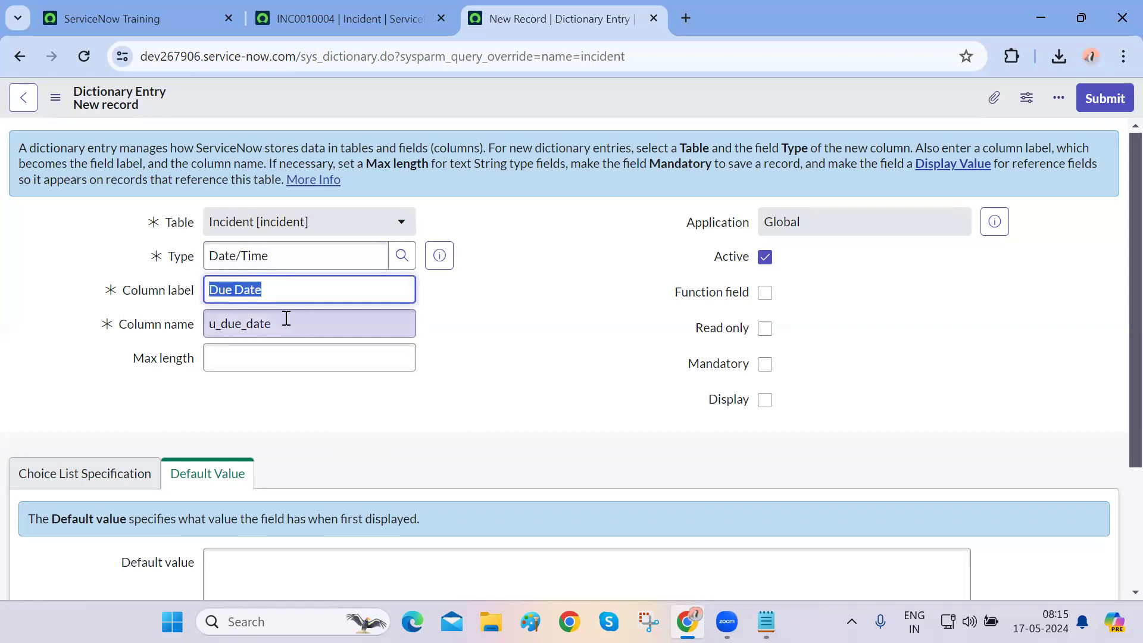
double_click(286, 317)
click(373, 444)
scroll(372, 444, down, 3)
scroll(372, 443, up, 3)
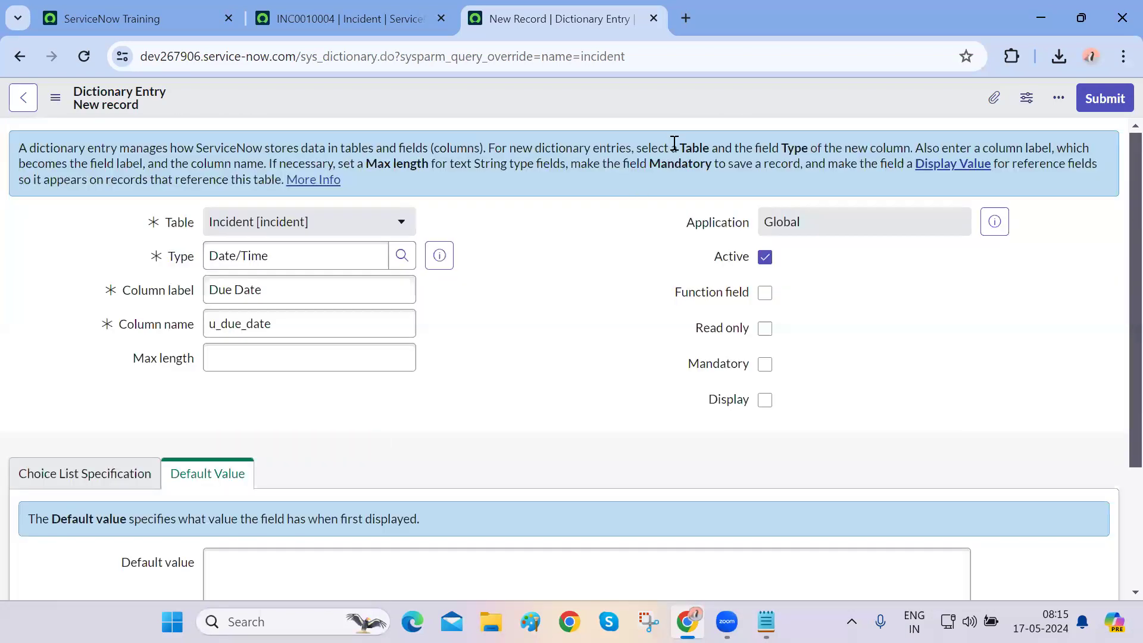
right_click(615, 112)
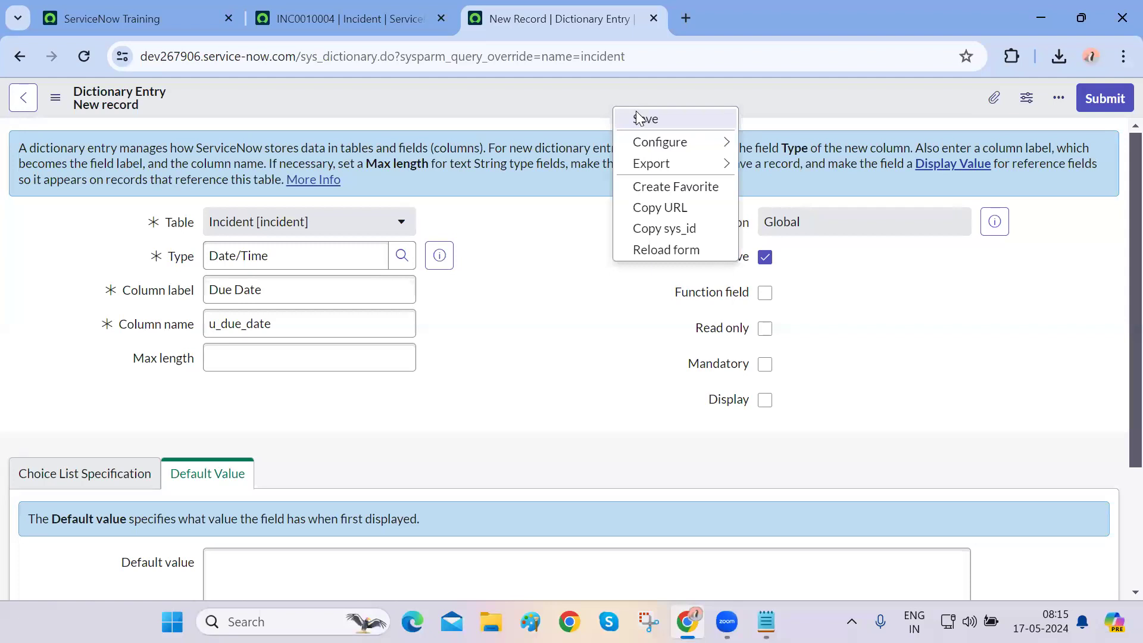
click(638, 119)
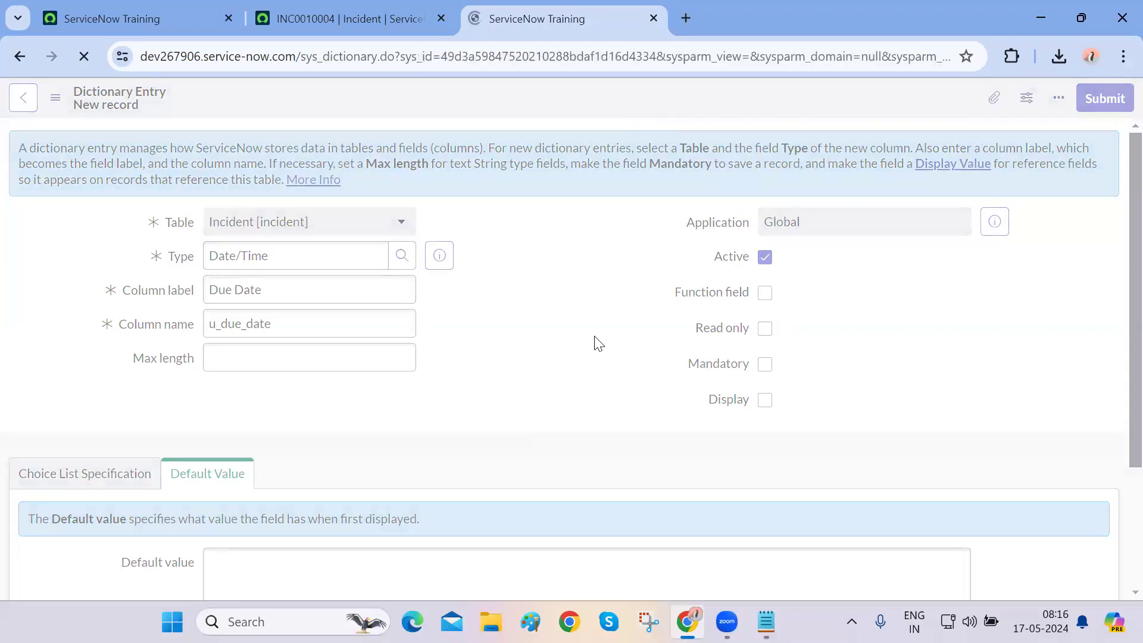
- Look over the saved Due Date dictionary entry, and return to the "My Email is not working" incident and reload its form
scroll(594, 336, down, 3)
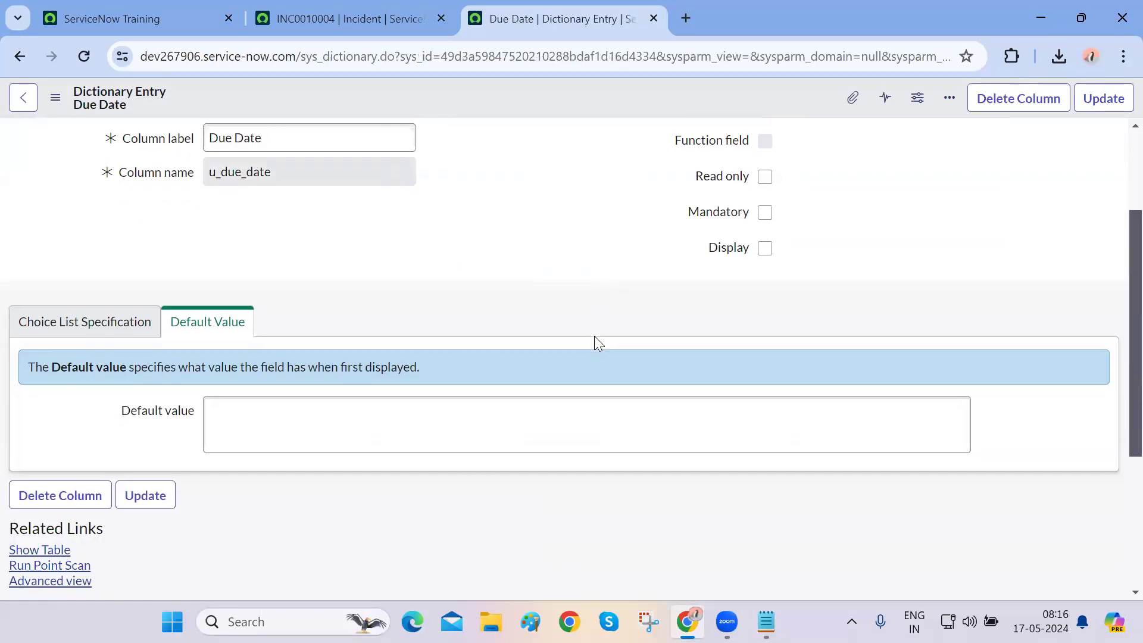
scroll(593, 336, up, 3)
click(374, 32)
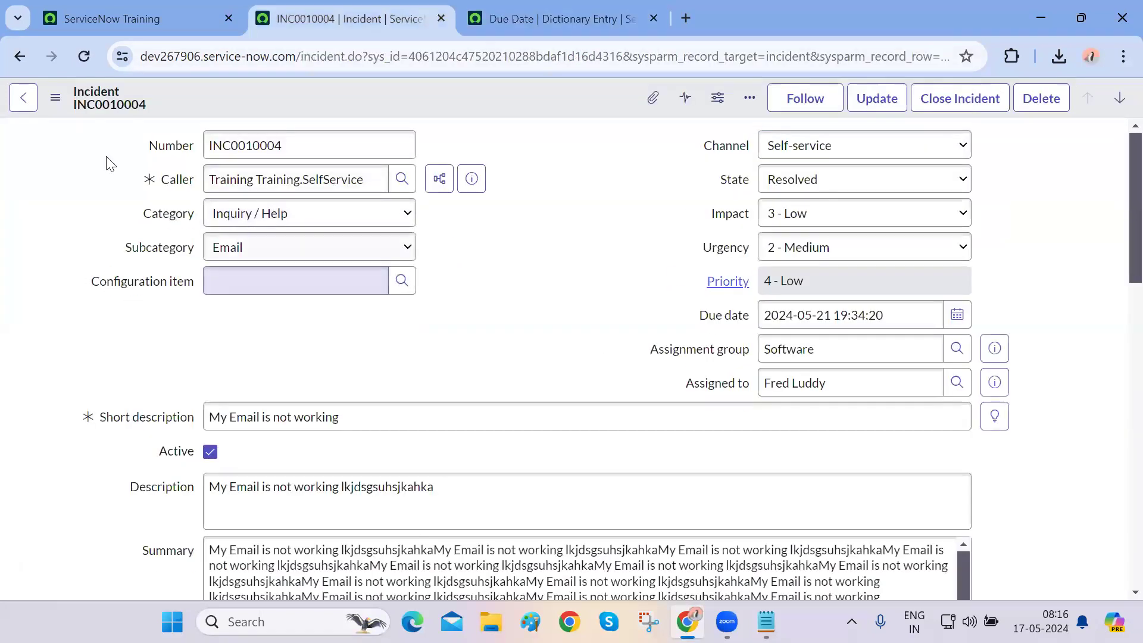
click(84, 56)
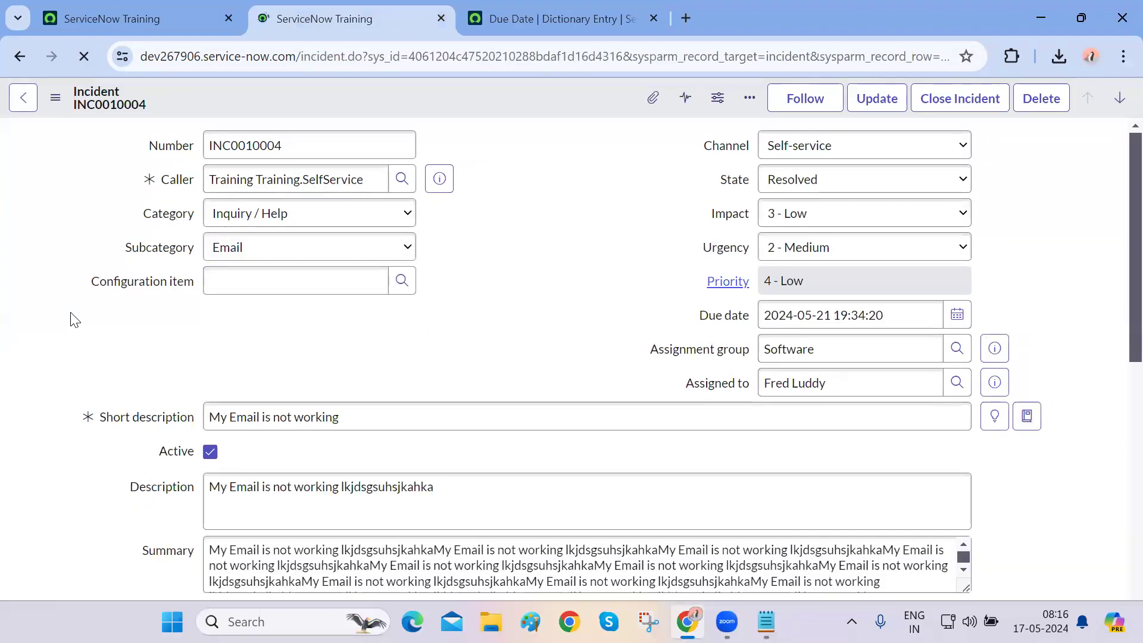
- Find the new Due Date field on the incident form and check its underlying field name
scroll(74, 320, down, 3)
scroll(75, 320, down, 2)
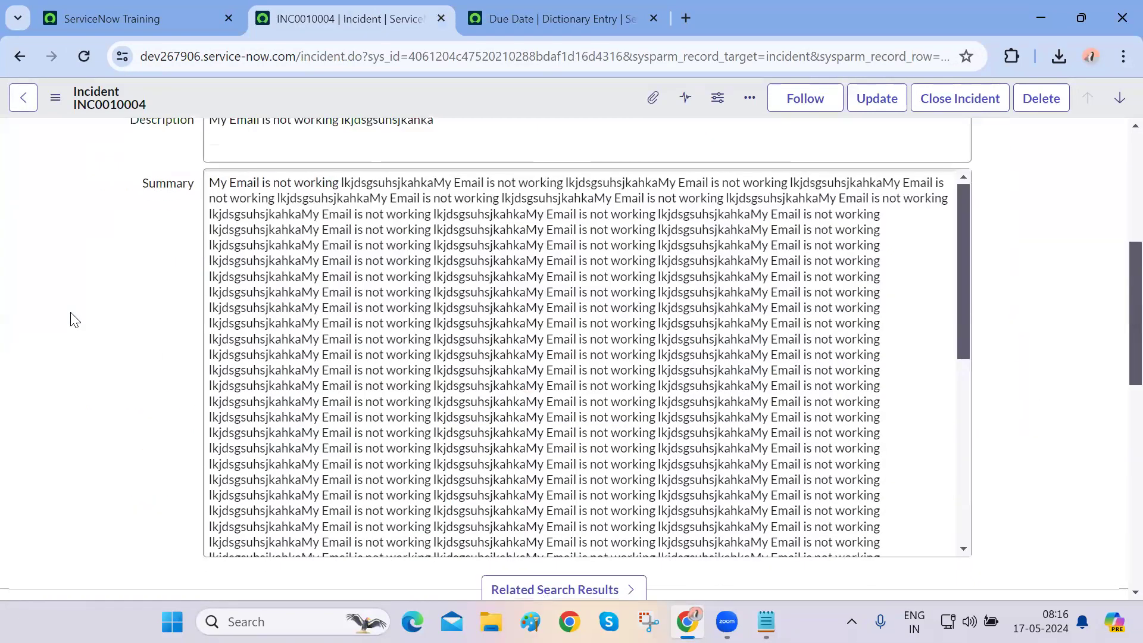
scroll(75, 319, down, 5)
click(208, 316)
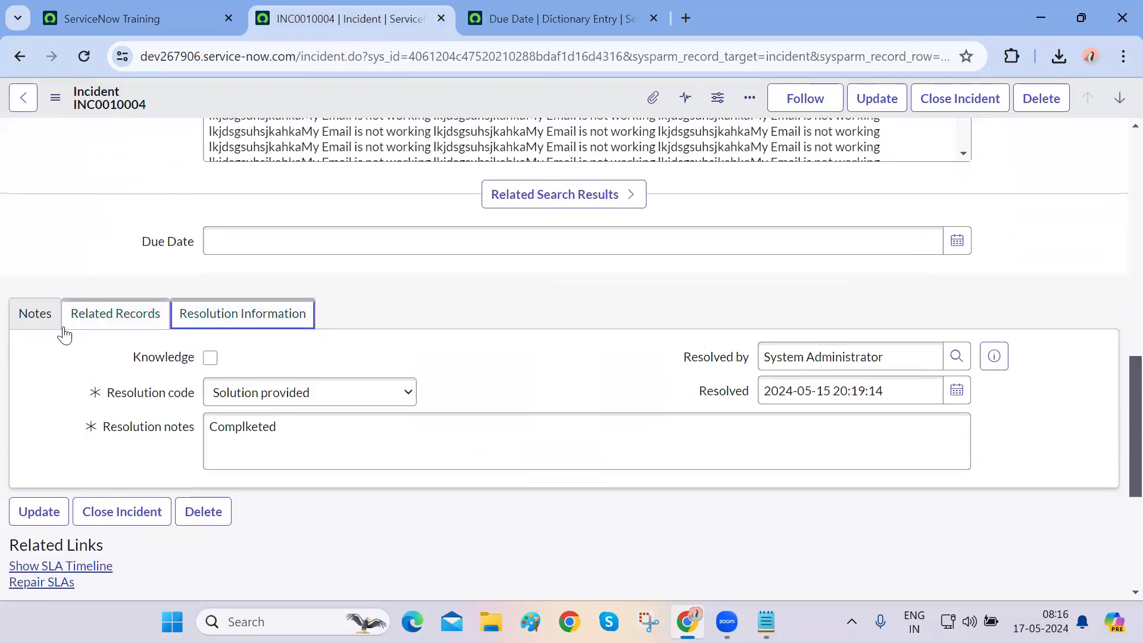
click(37, 324)
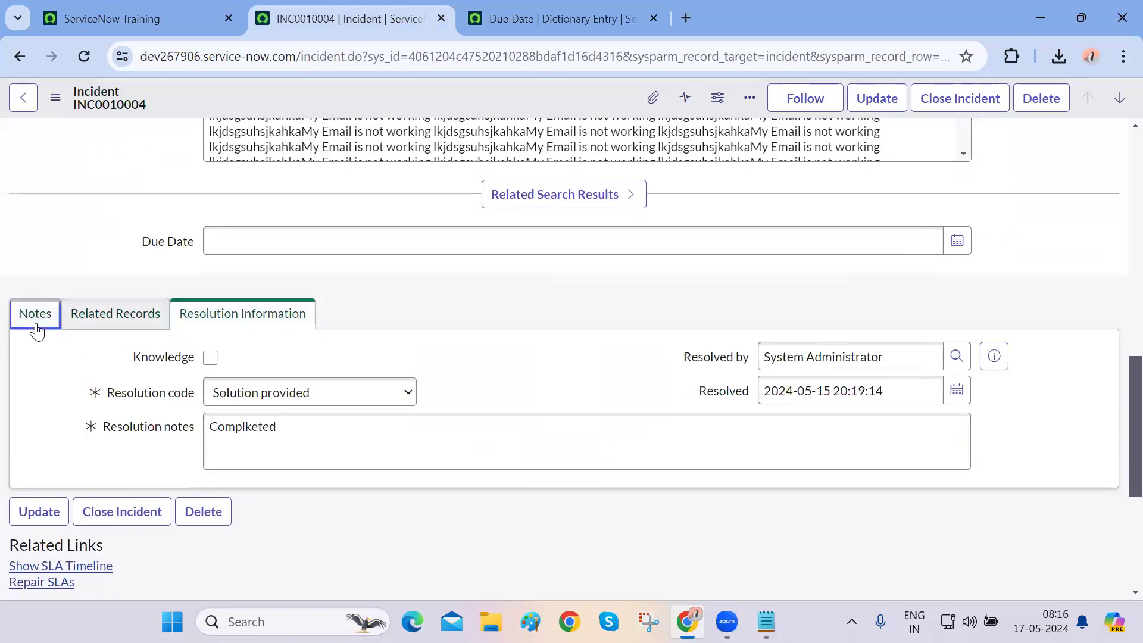
right_click(153, 242)
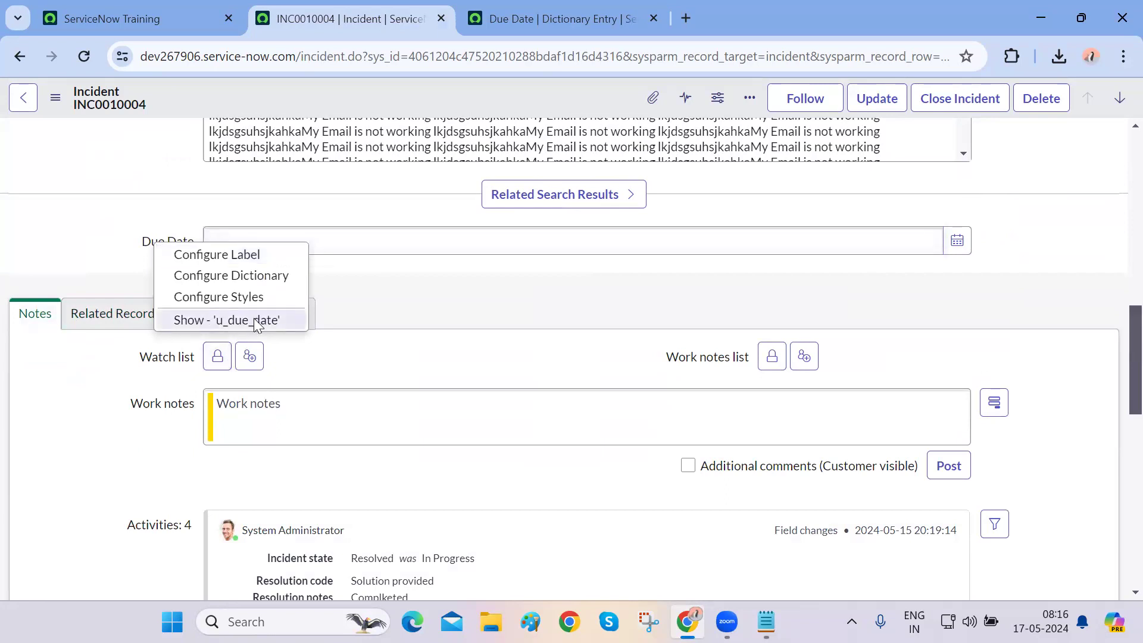
click(424, 271)
- Open the Form Layout configuration for the incident form and find the new Due Date field among the selected fields
scroll(424, 271, up, 5)
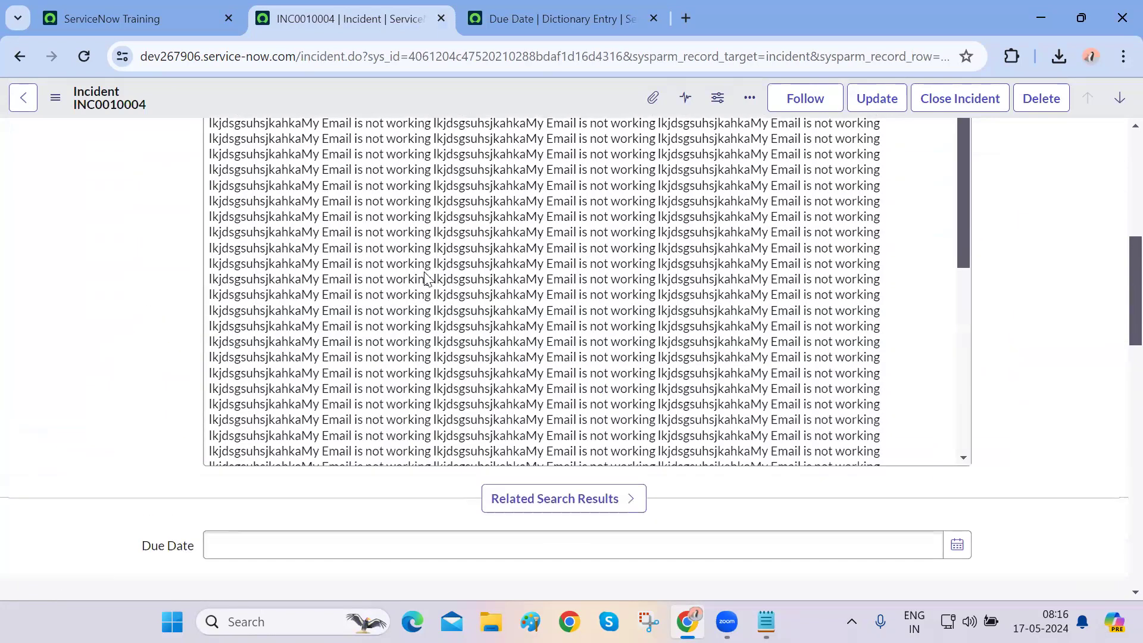
scroll(425, 271, up, 6)
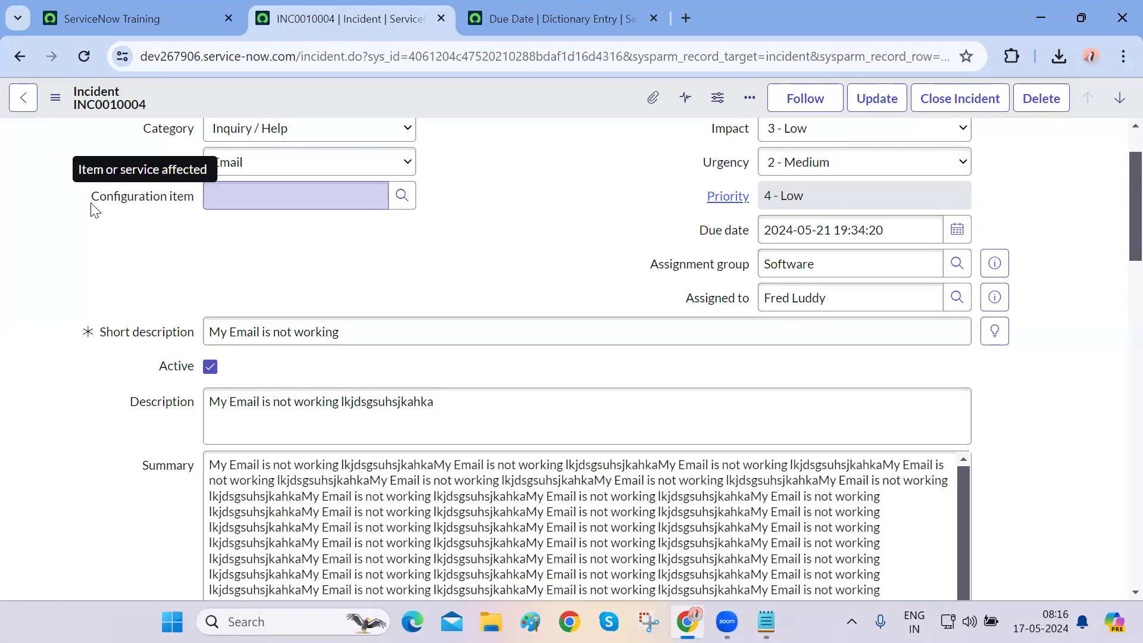
click(54, 97)
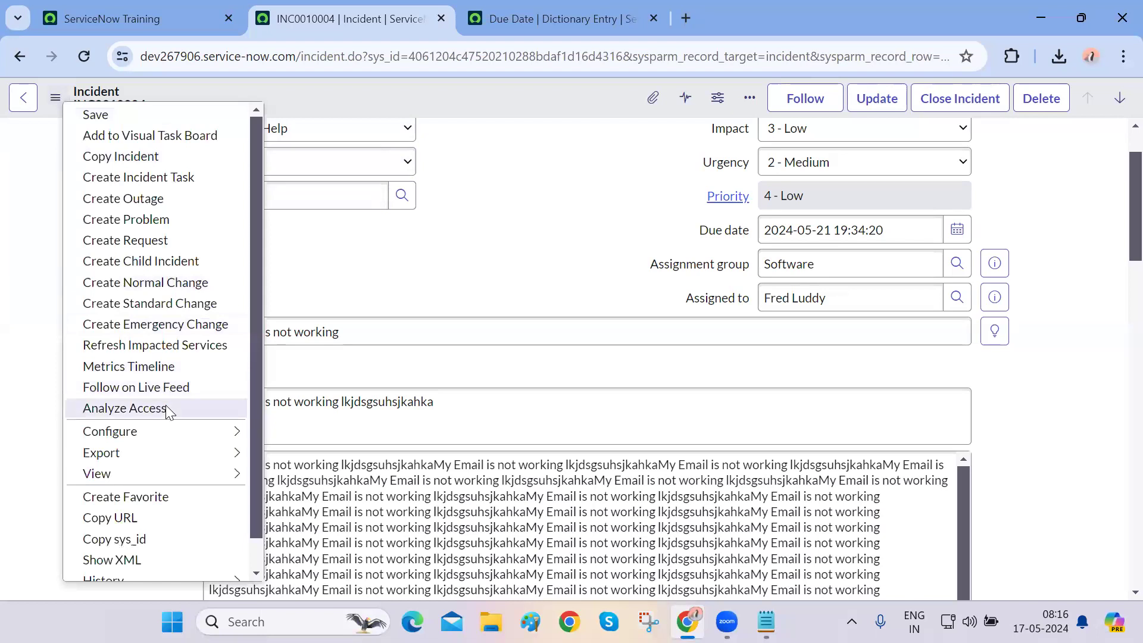
mouse_move(171, 428)
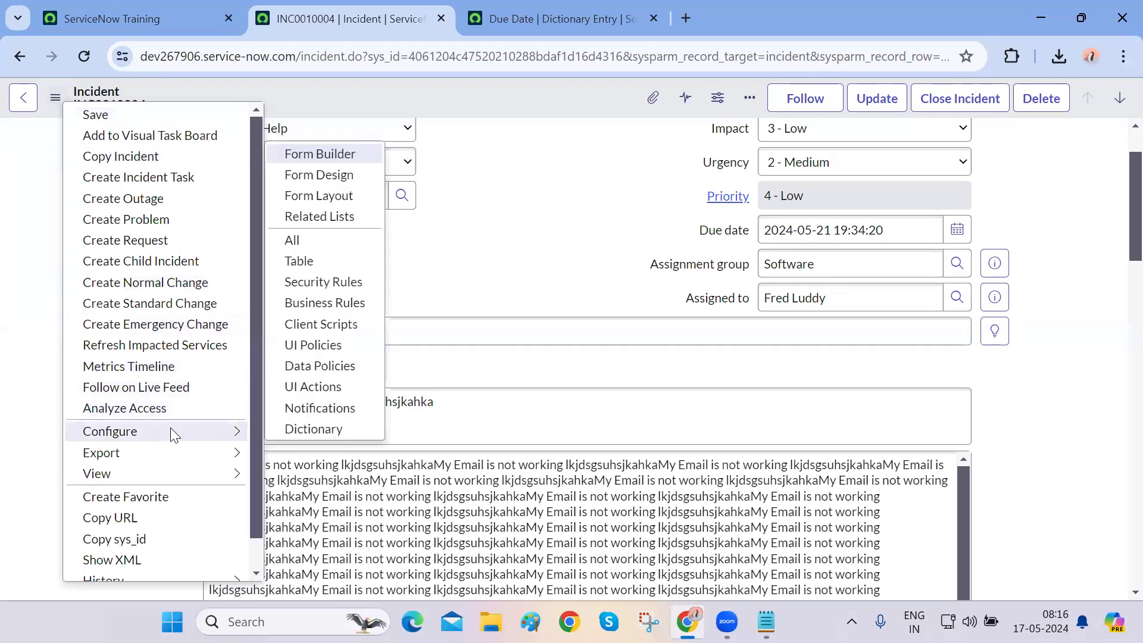
click(318, 195)
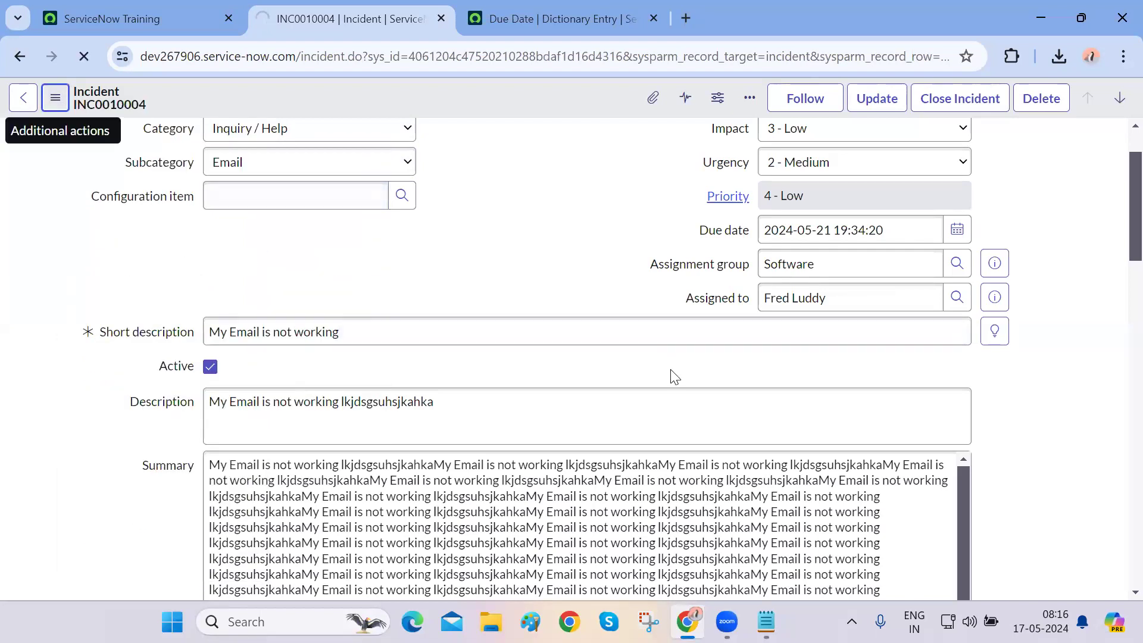
scroll(643, 381, down, 3)
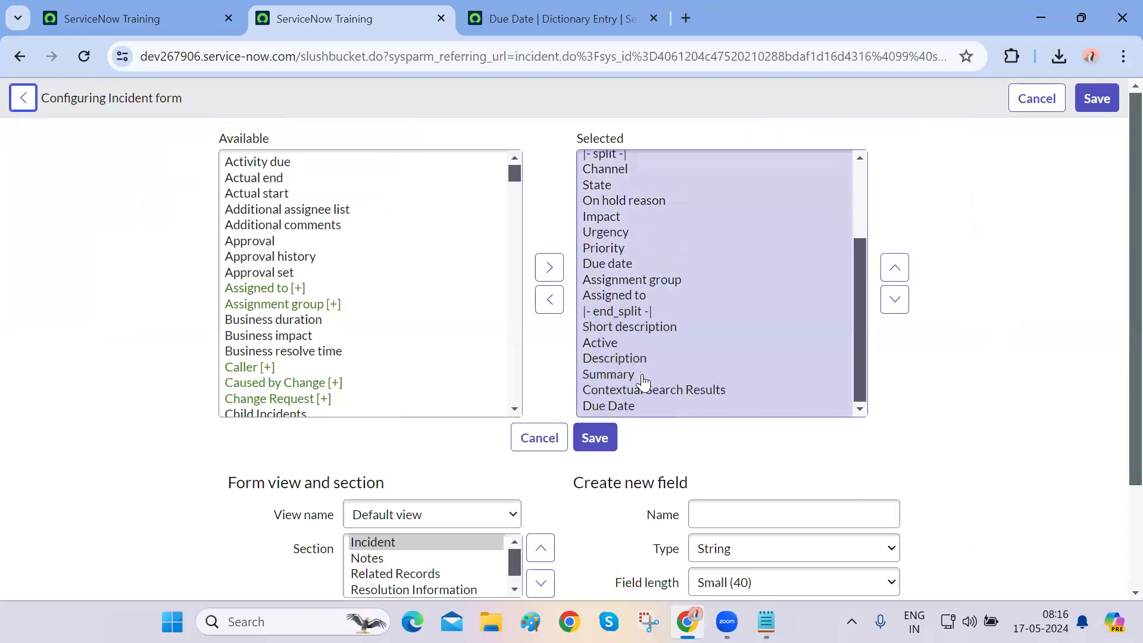
- Move the new Due Date field directly below Configuration item in the selected fields and save the form layout
click(619, 406)
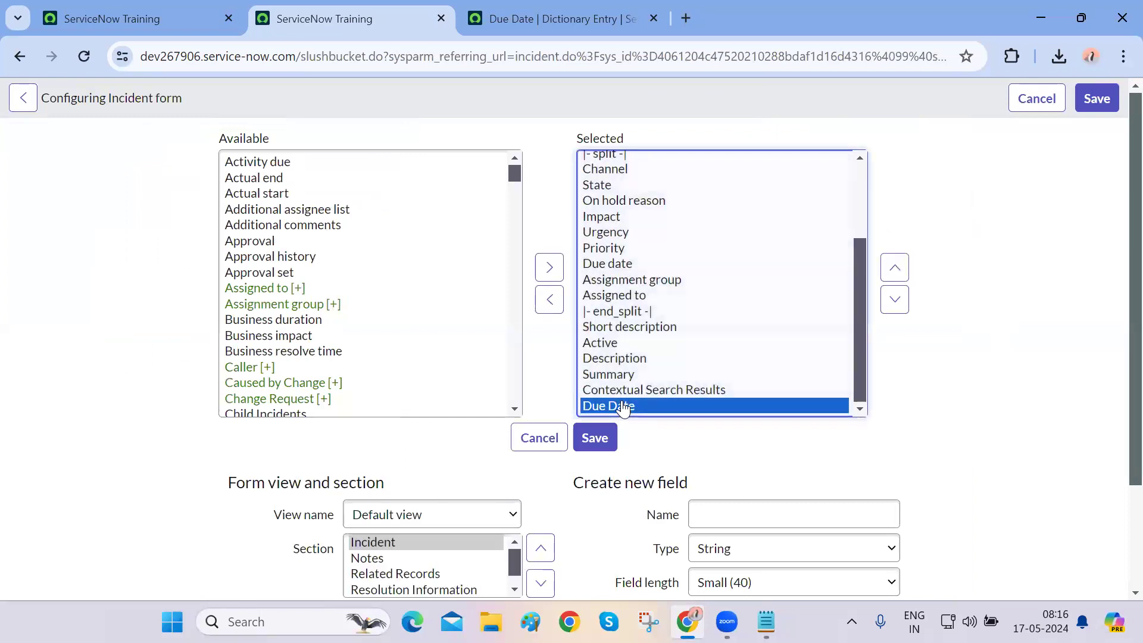
click(900, 277)
click(901, 276)
click(900, 277)
click(900, 277)
click(900, 276)
click(900, 277)
click(901, 276)
click(901, 277)
click(901, 277)
click(901, 276)
click(900, 276)
click(900, 277)
click(900, 276)
click(900, 277)
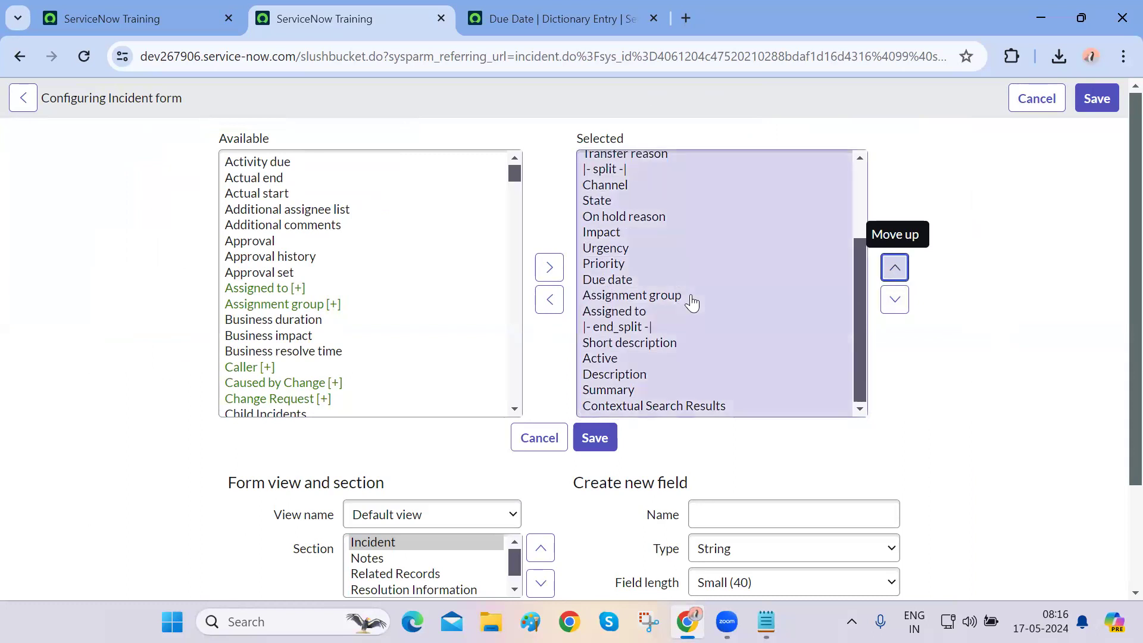
scroll(688, 301, up, 3)
click(895, 300)
click(894, 300)
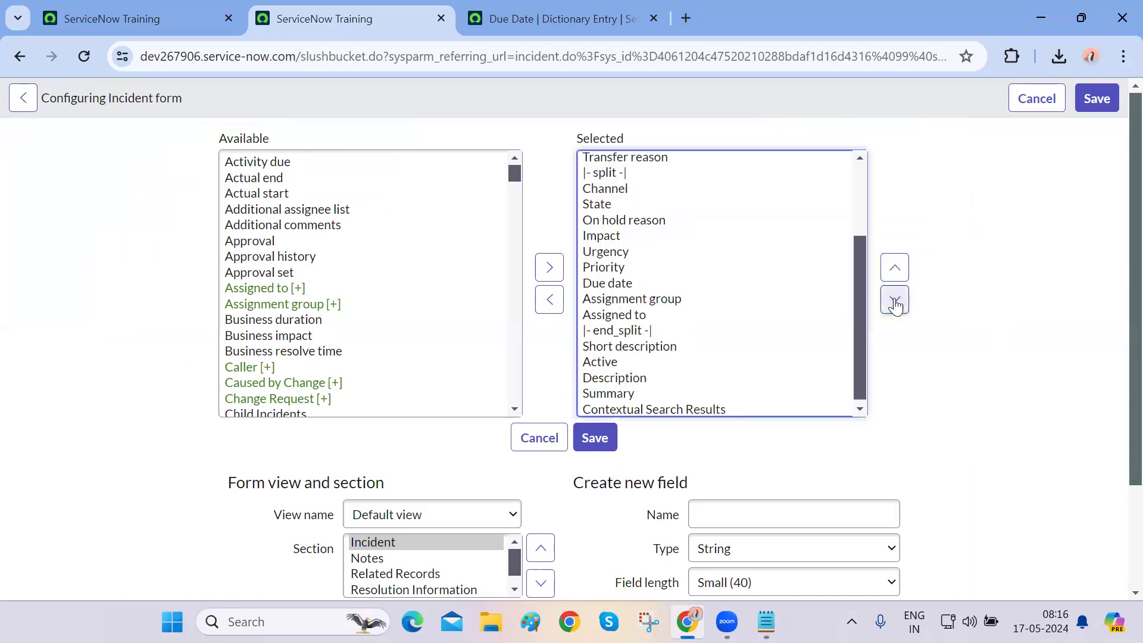
scroll(820, 288, up, 3)
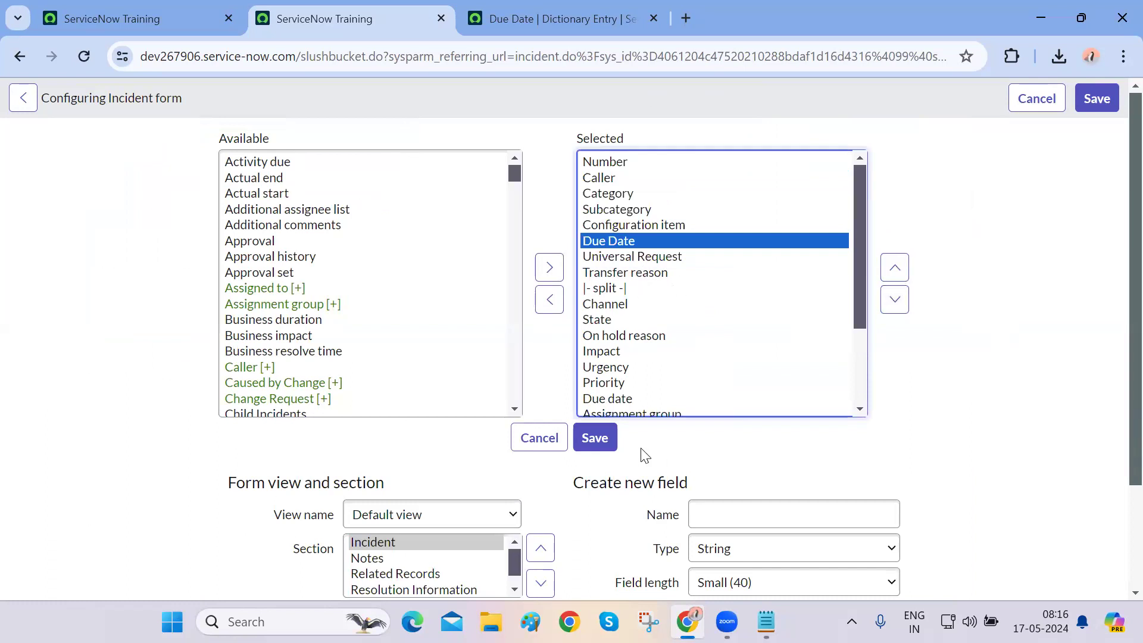
click(606, 443)
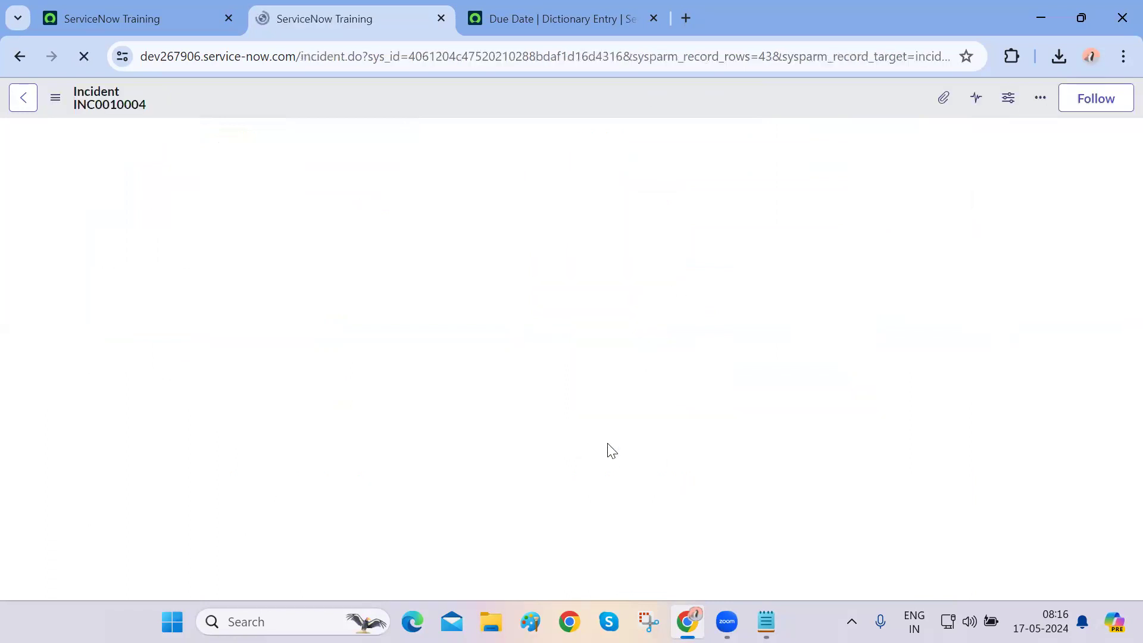
- Compare the underlying field names of the existing Due date field and the custom Due Date field
drag(139, 316, 195, 316)
click(703, 319)
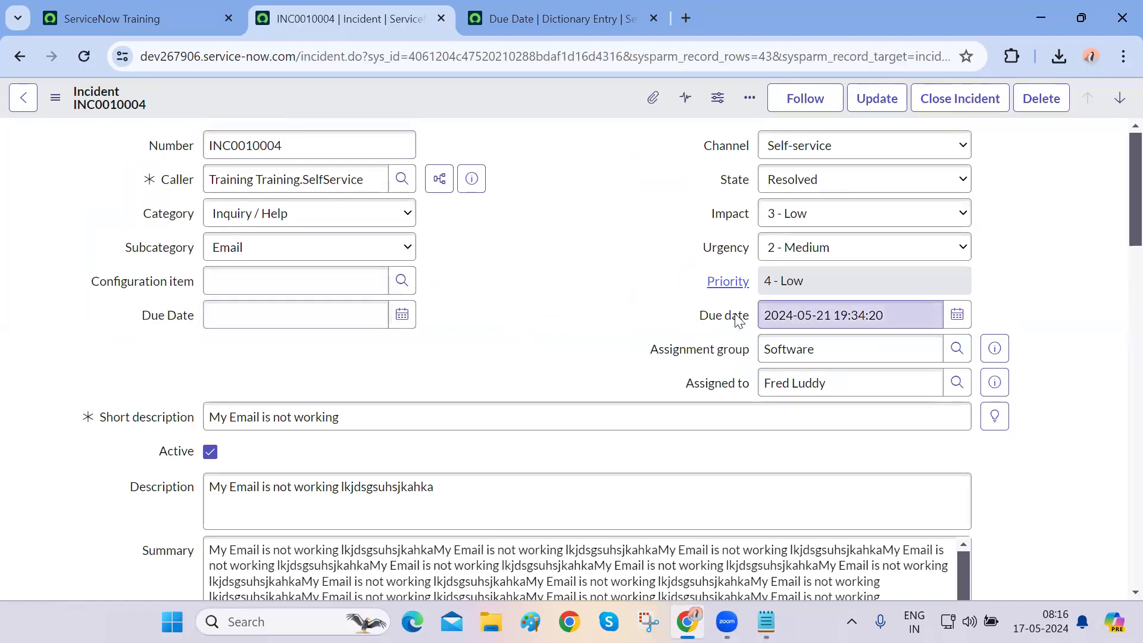
right_click(704, 320)
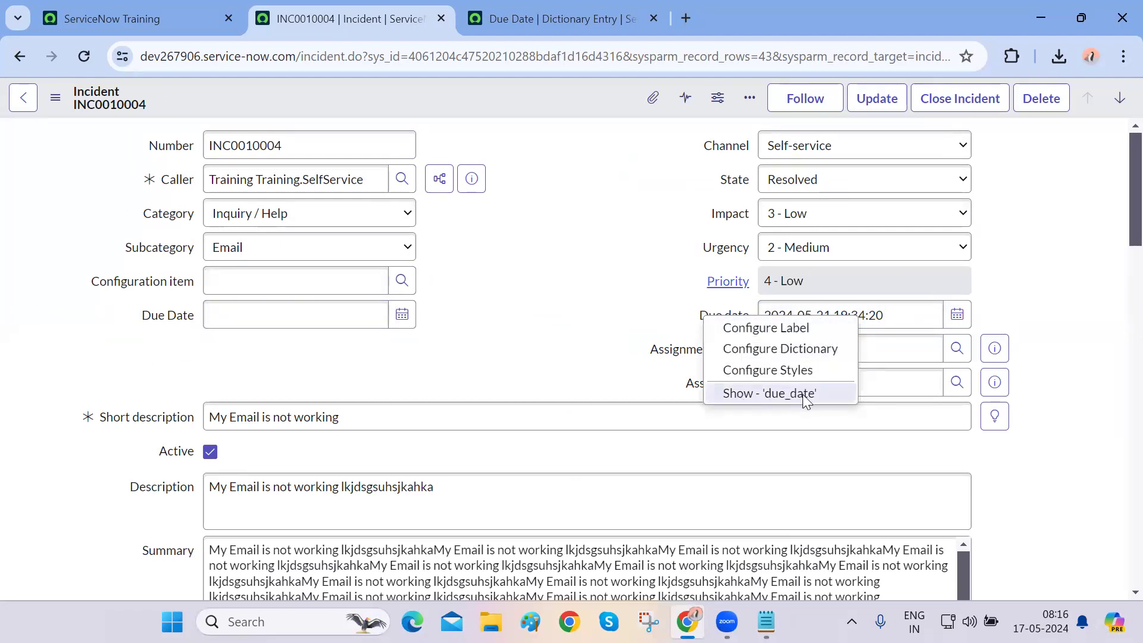
right_click(170, 320)
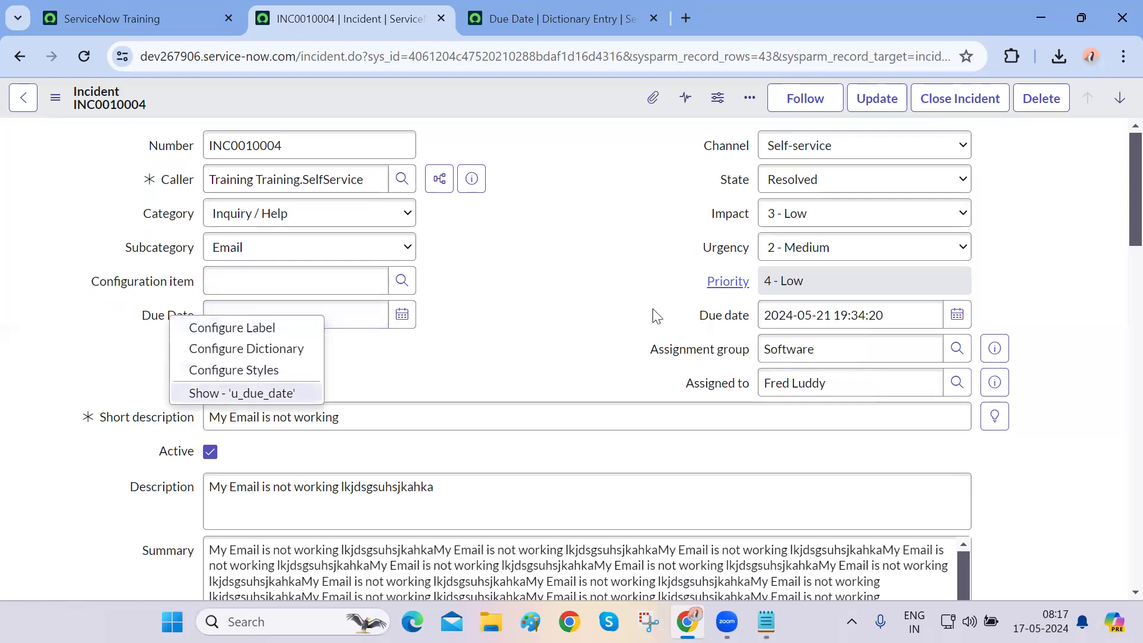
click(542, 326)
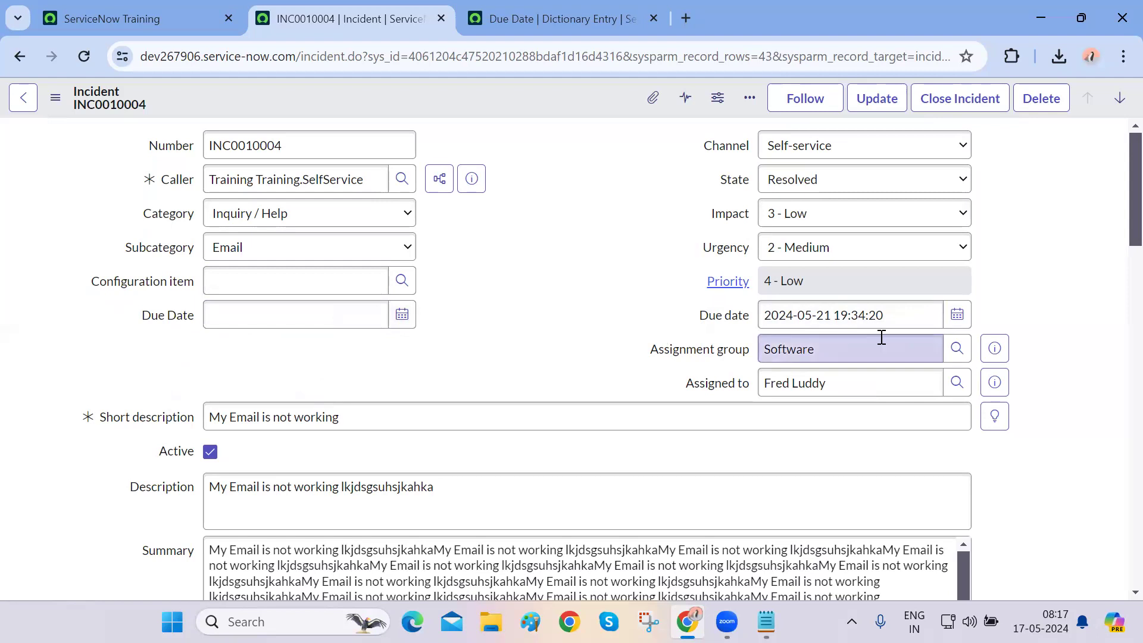
click(957, 314)
click(857, 415)
click(928, 345)
right_click(527, 101)
click(553, 114)
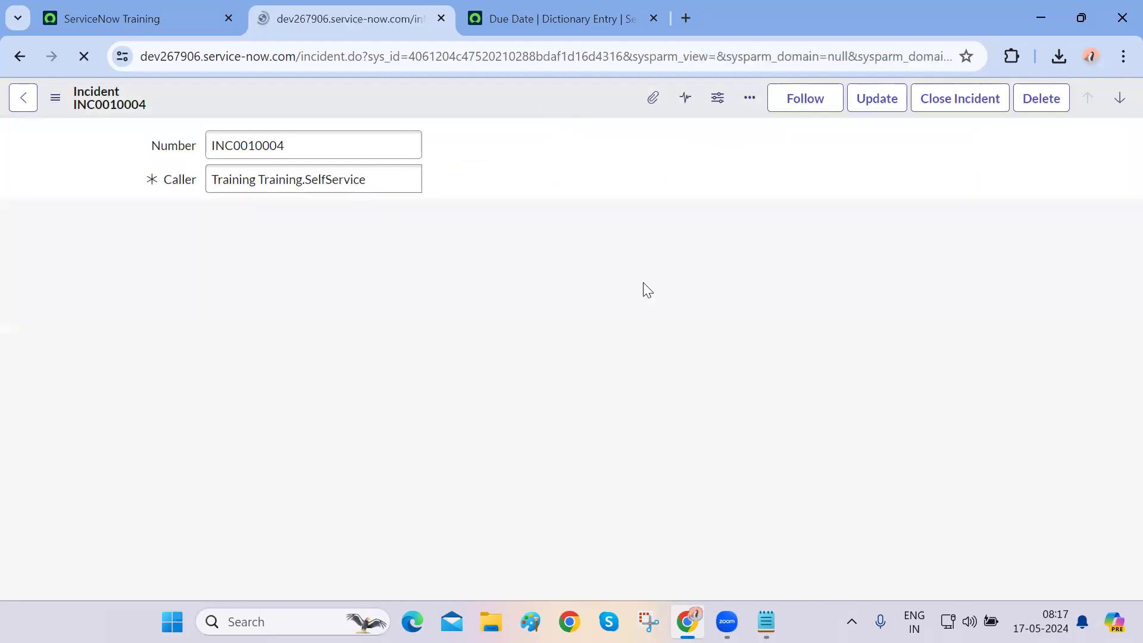
- Examine the existing Due date field's value in the incident's Related Records section
scroll(566, 374, down, 5)
scroll(142, 447, down, 5)
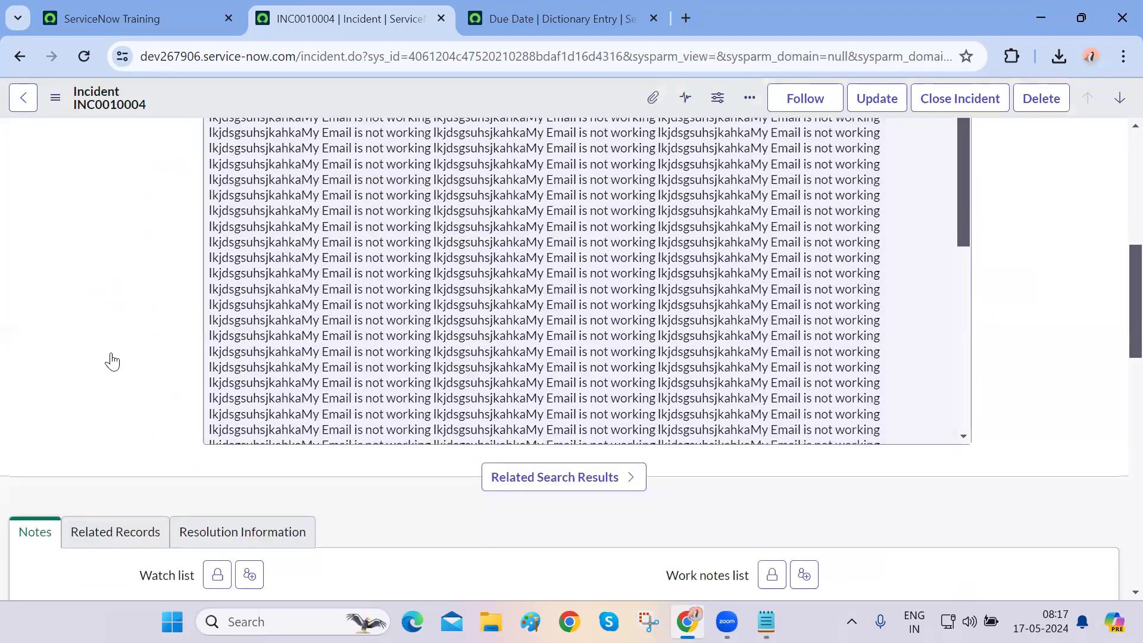
click(110, 362)
drag(343, 475, 182, 481)
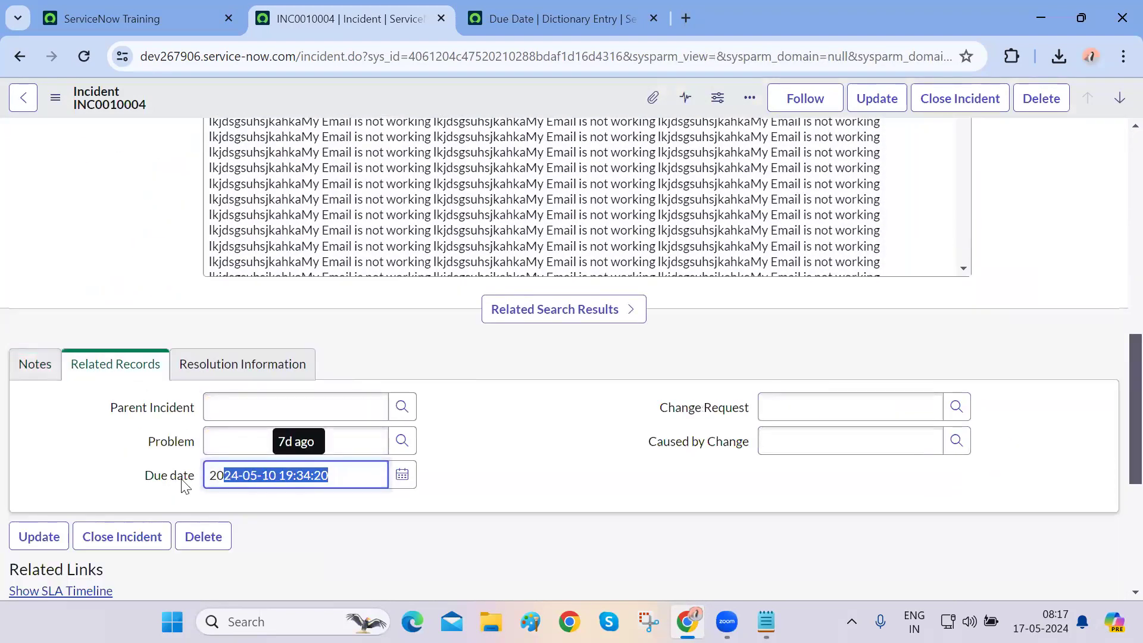
click(455, 514)
scroll(454, 522, up, 10)
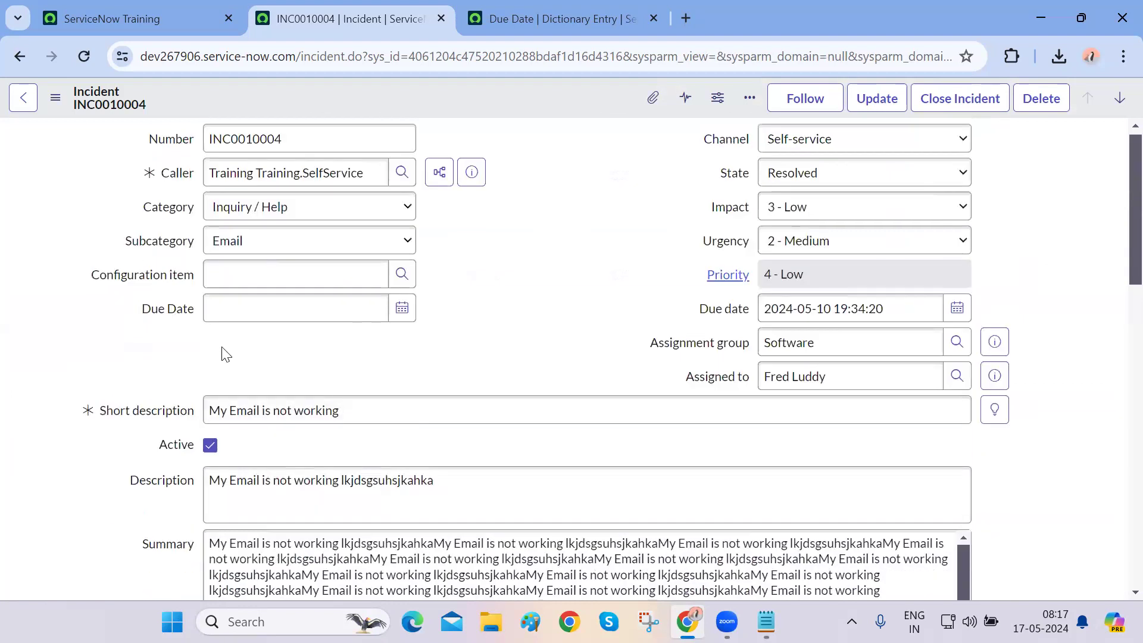
click(412, 318)
click(324, 476)
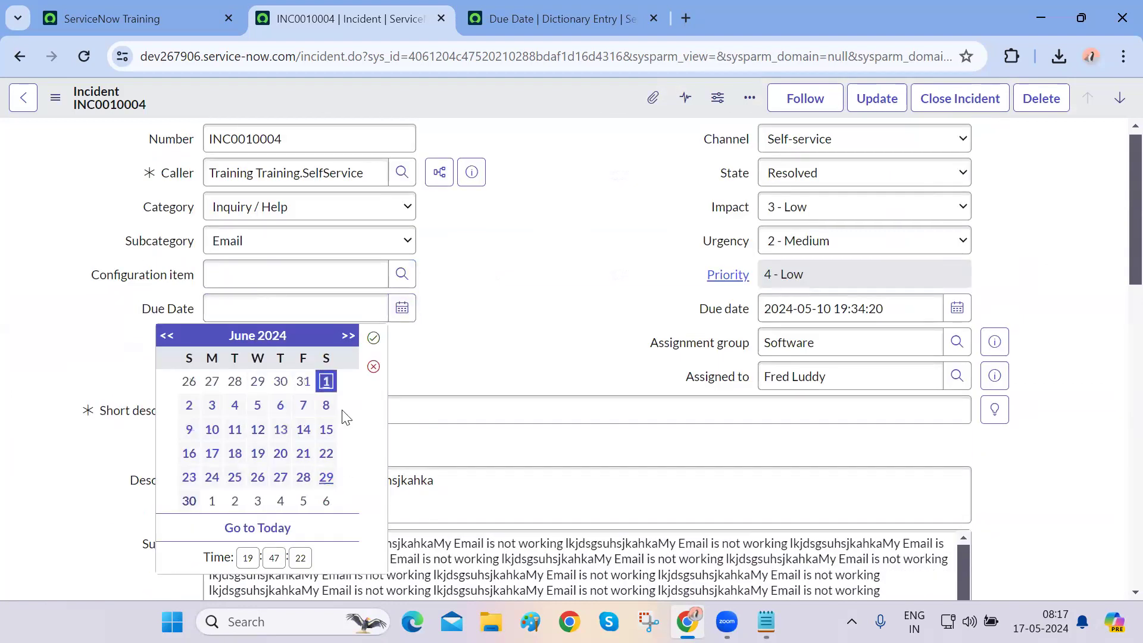
click(374, 337)
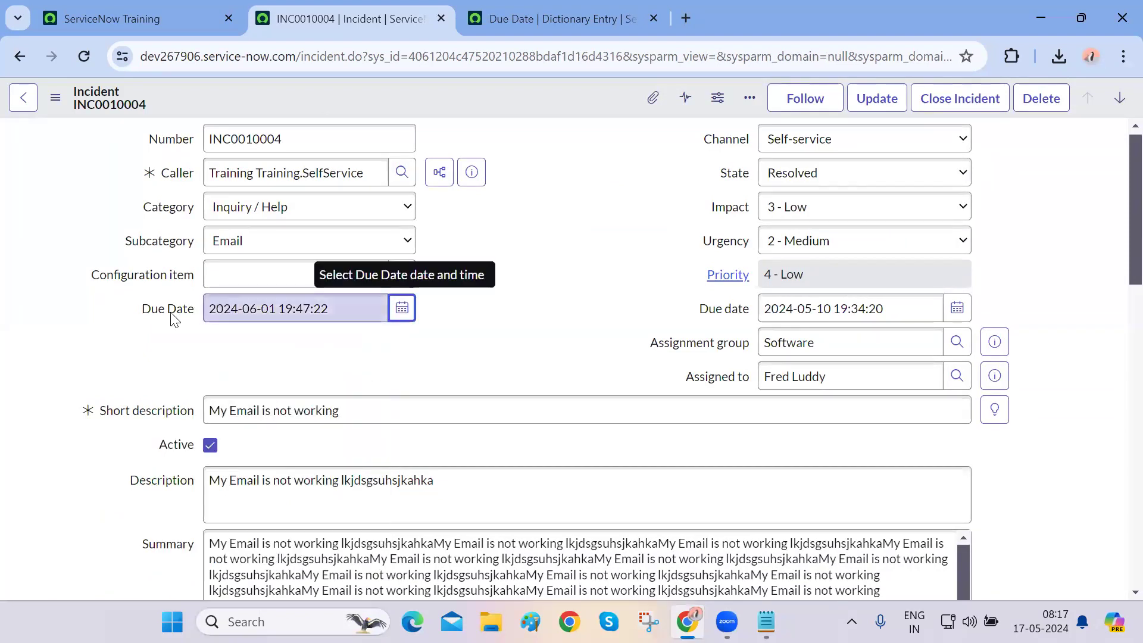
drag(169, 310, 449, 324)
drag(685, 309, 751, 310)
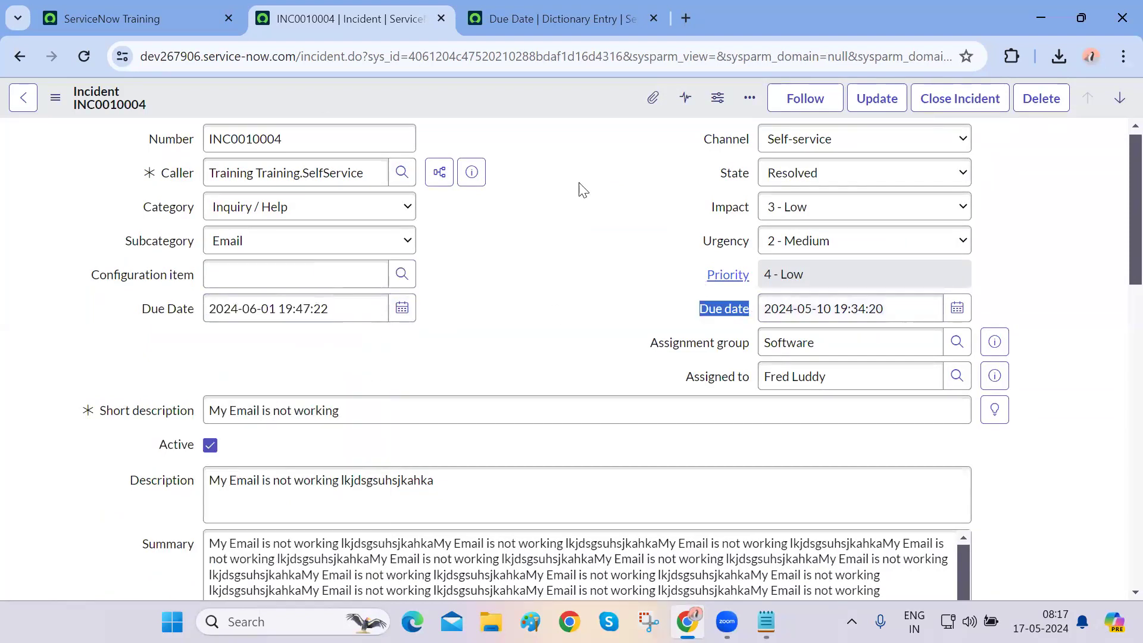
right_click(517, 89)
click(548, 102)
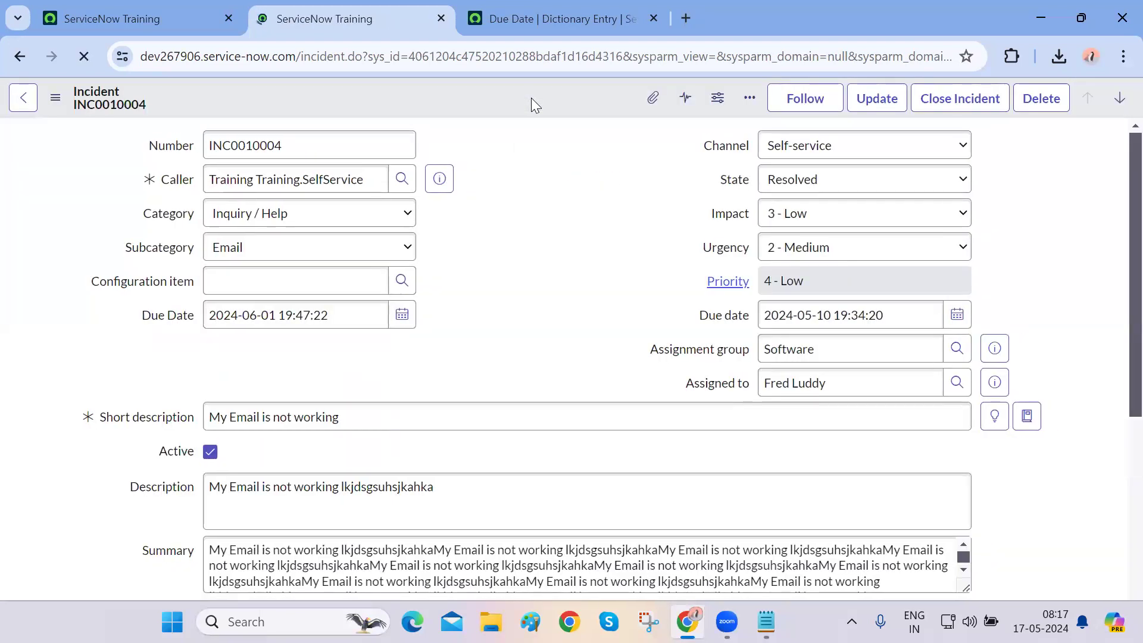
- Compare the saved values of the custom Due Date and existing Due date fields, and look over the incident form
triple_click(319, 327)
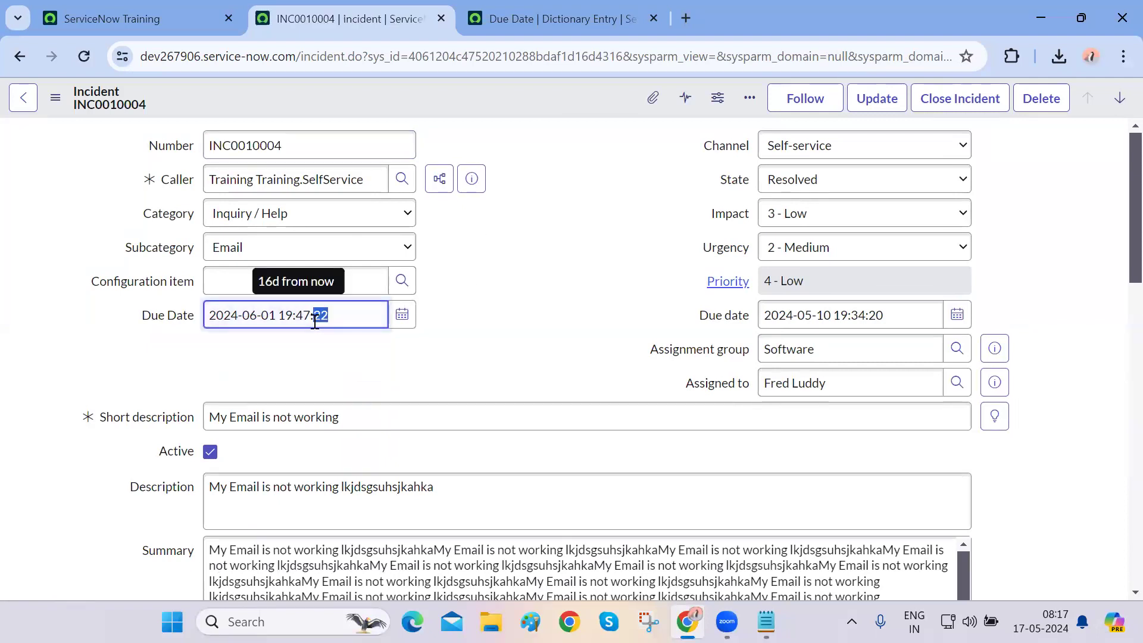
triple_click(808, 312)
click(515, 373)
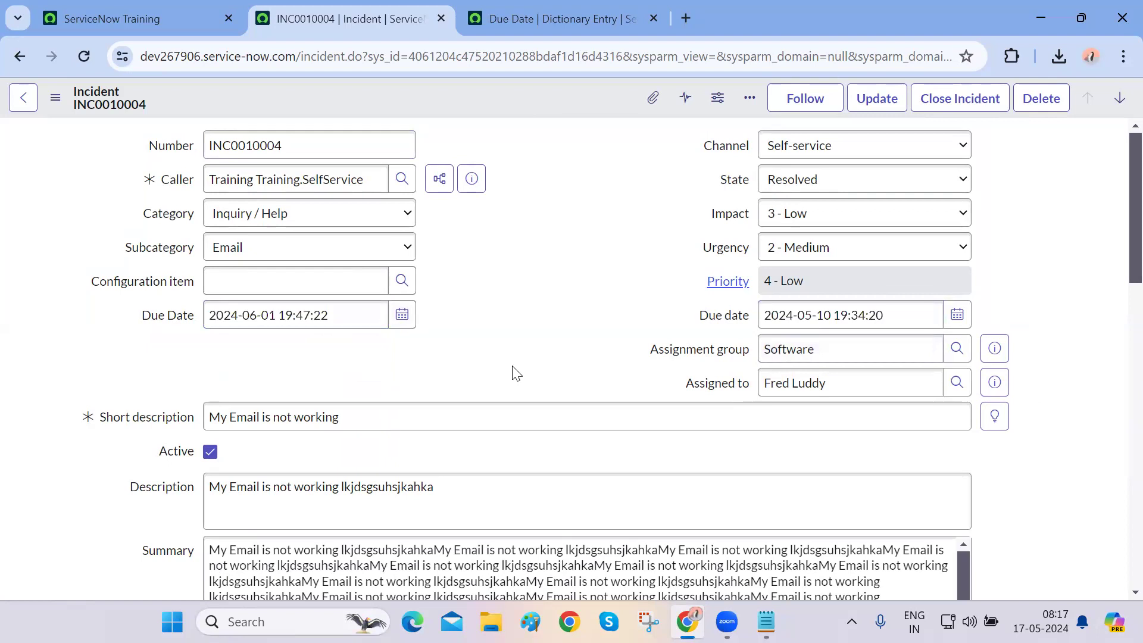
scroll(515, 373, down, 5)
scroll(138, 415, down, 10)
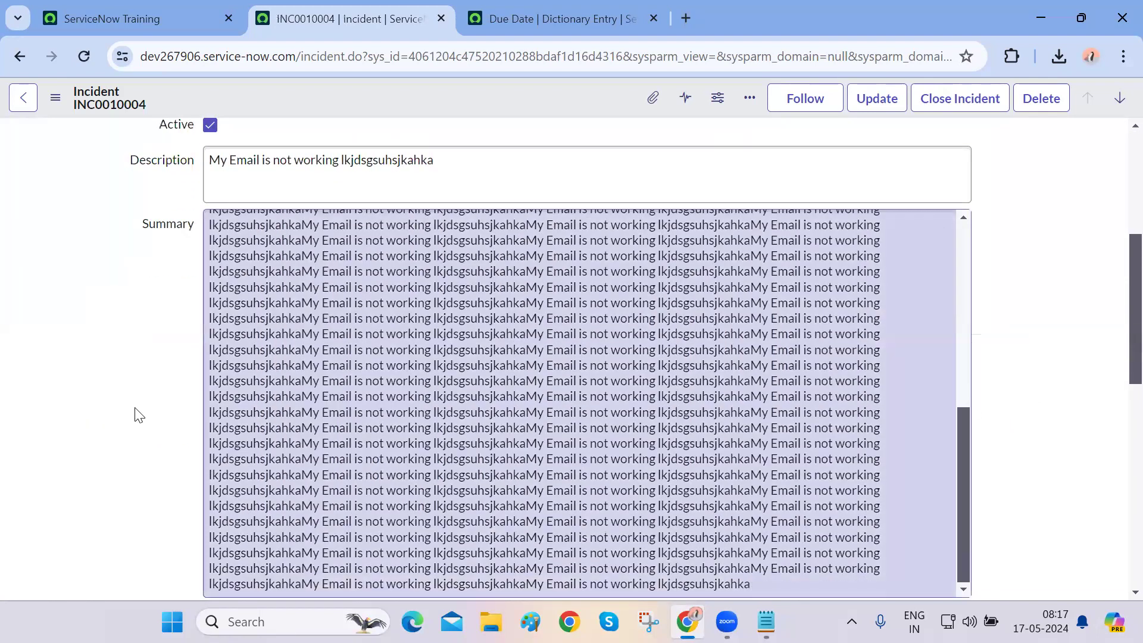
scroll(137, 413, up, 10)
scroll(137, 412, up, 2)
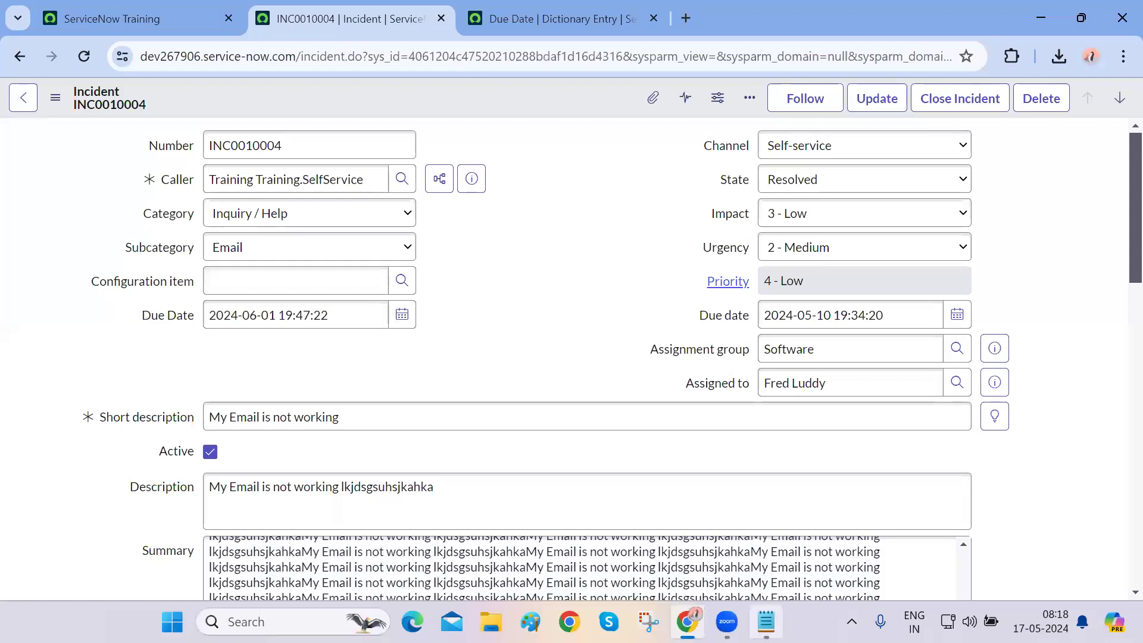
- Switch to Notepad and copy the line "Remove Service and Service Offering Fields from Incident Form." below itself in the Form Configuration notes
click(766, 621)
drag(657, 286, 158, 283)
key(ctrl+c)
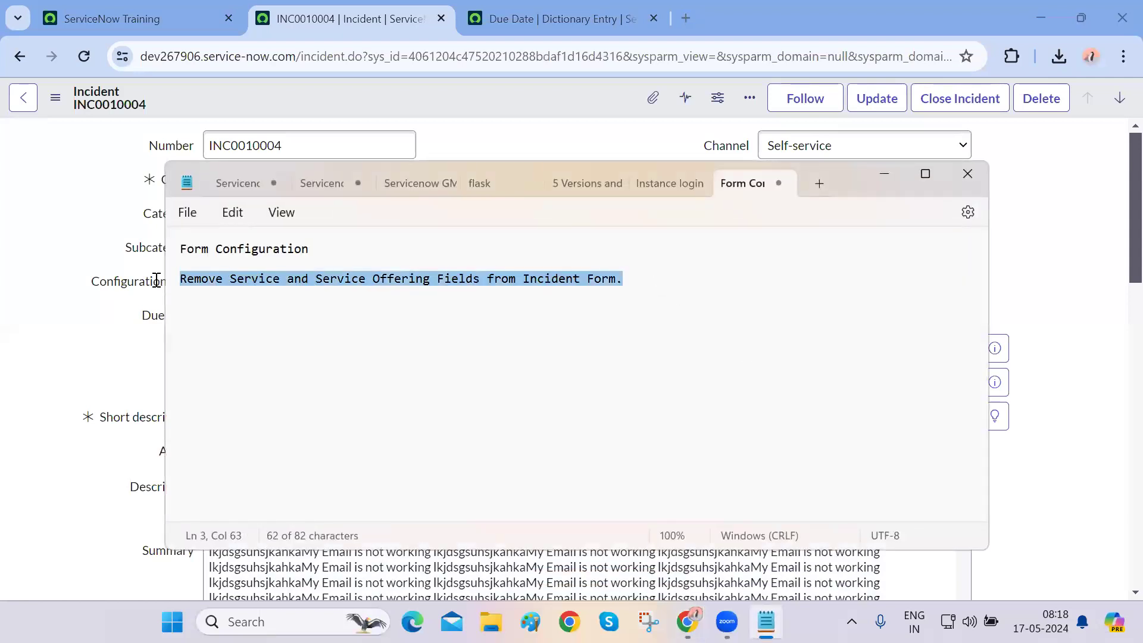
click(671, 288)
key(ctrl+v)
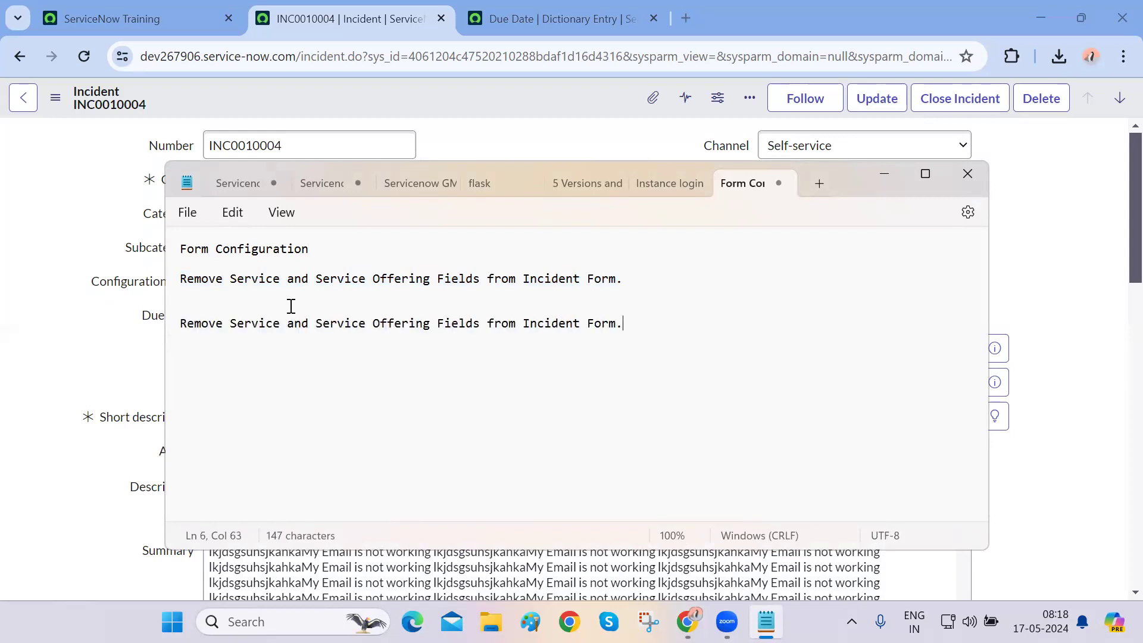
- Reword the copied note as "Bring Service and Service Offering Fields from Incident Form back using Form Designer" and return to the incident form
double_click(196, 323)
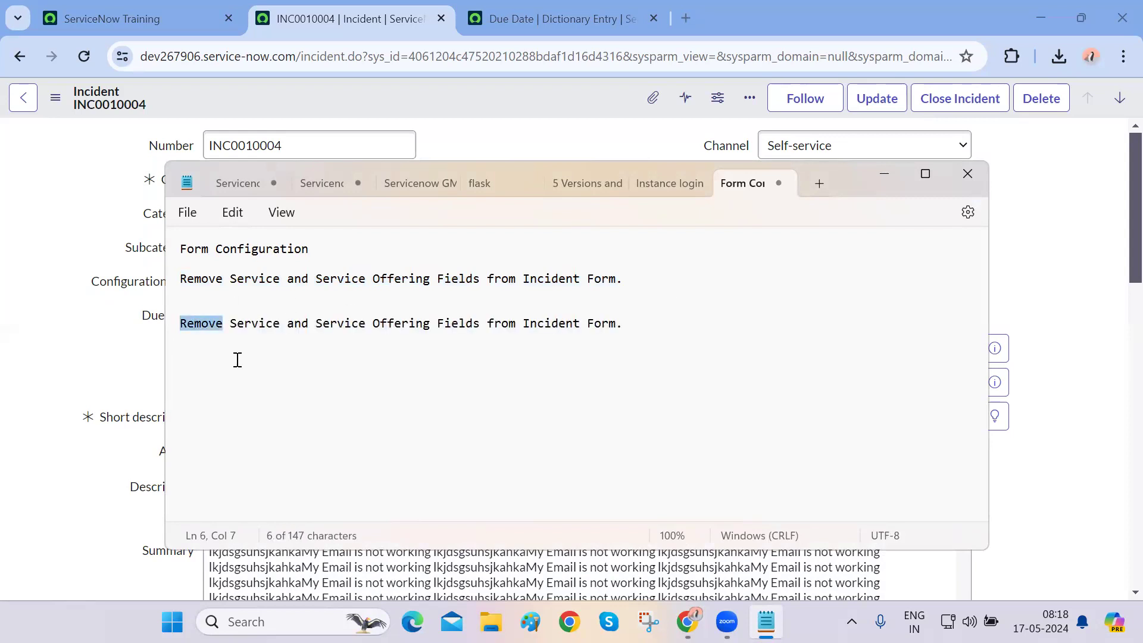
text(Brin)
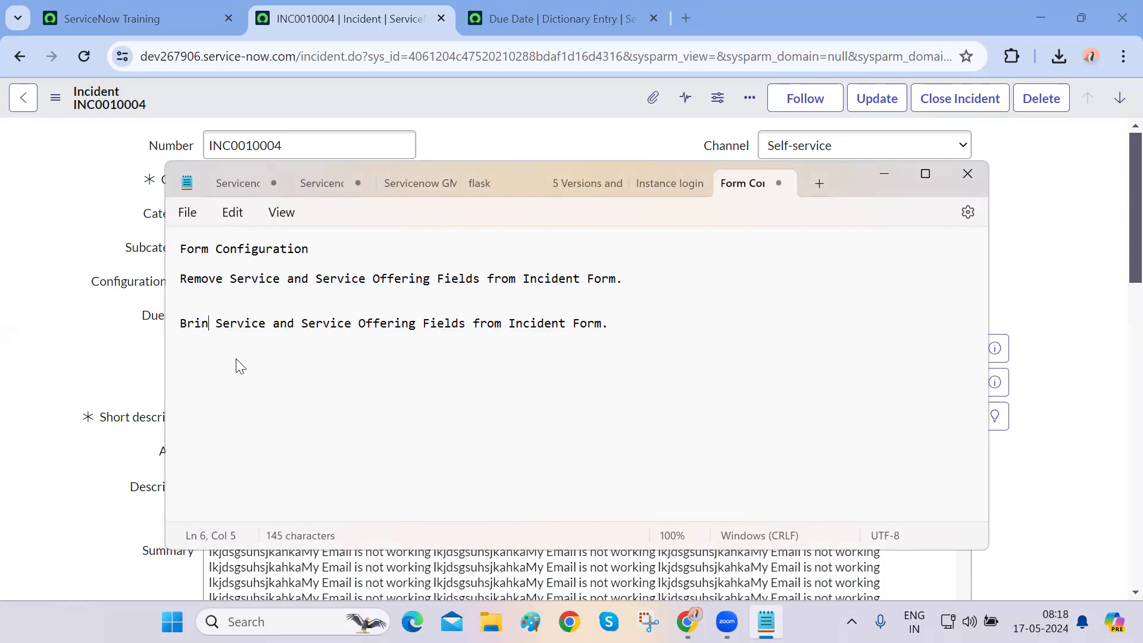
text(g)
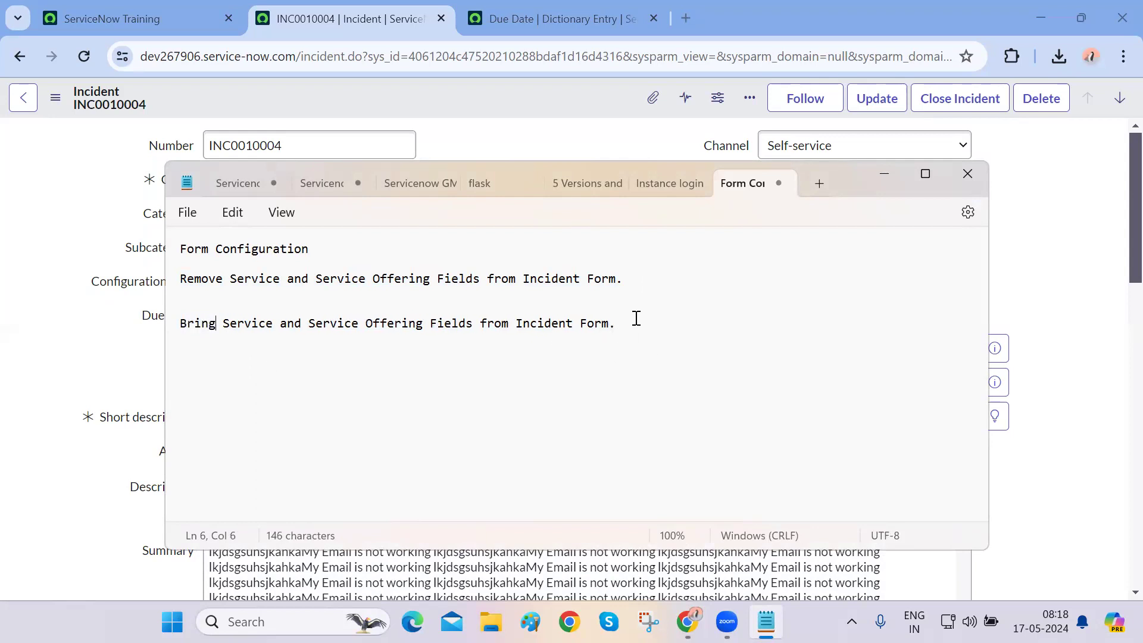
text(back using Form Designer)
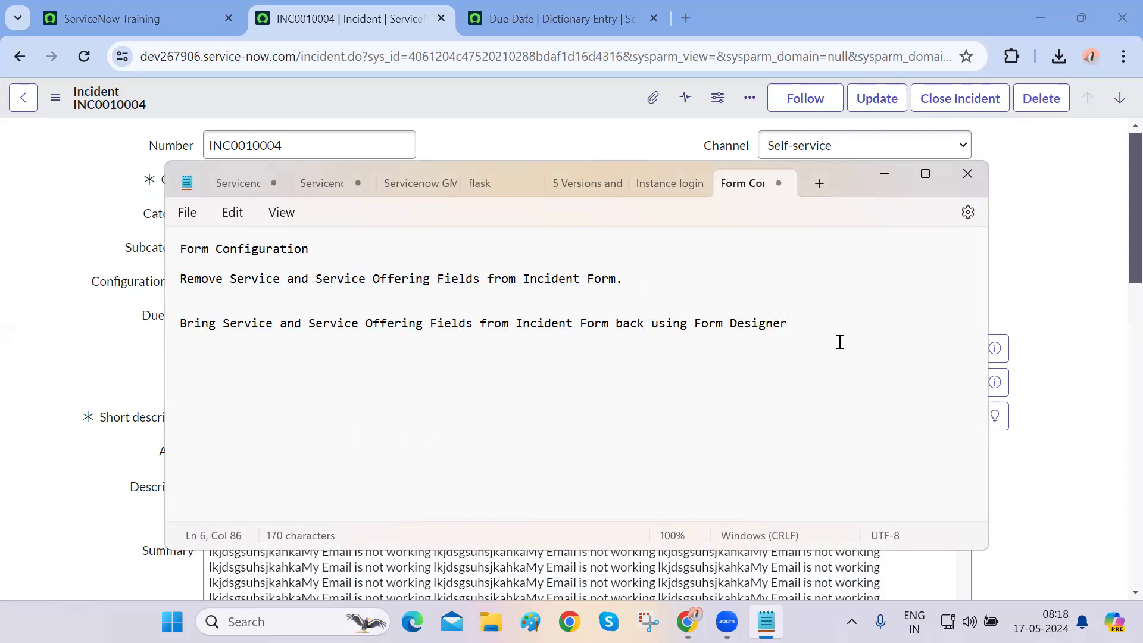
triple_click(807, 325)
click(1024, 297)
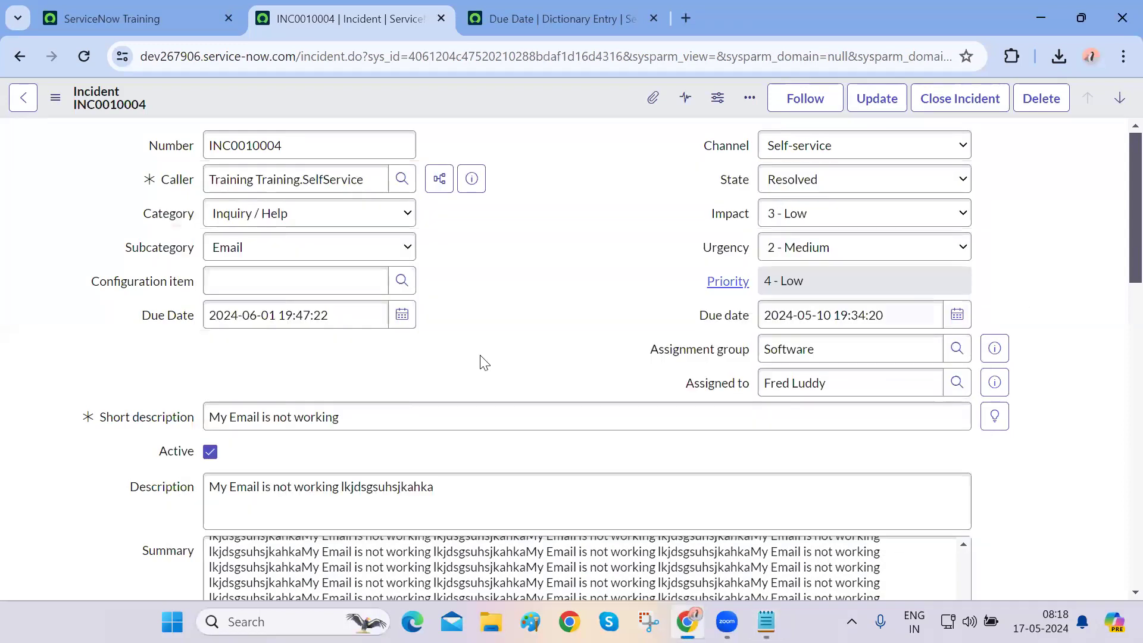
- Open the dictionary configuration of the custom Due Date field below Configuration item
right_click(147, 316)
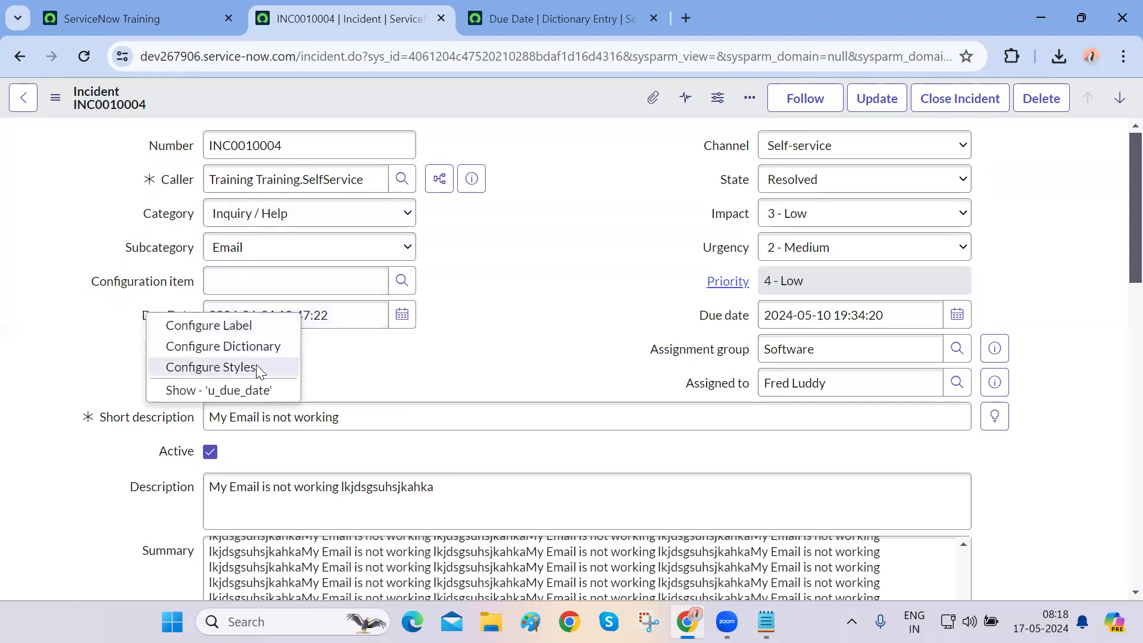
click(243, 347)
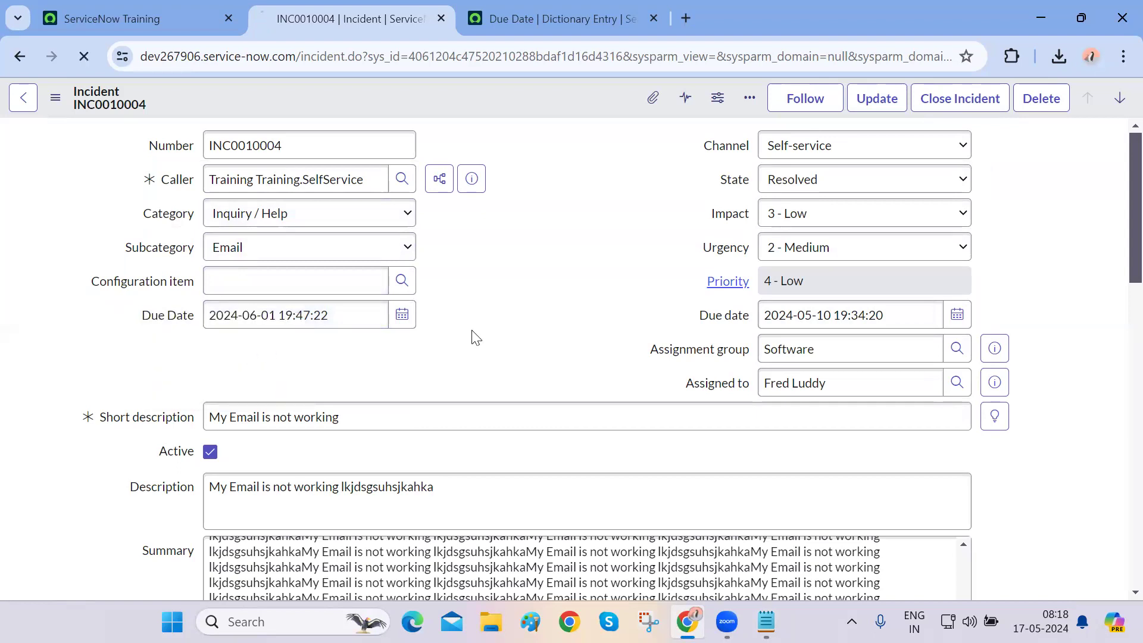